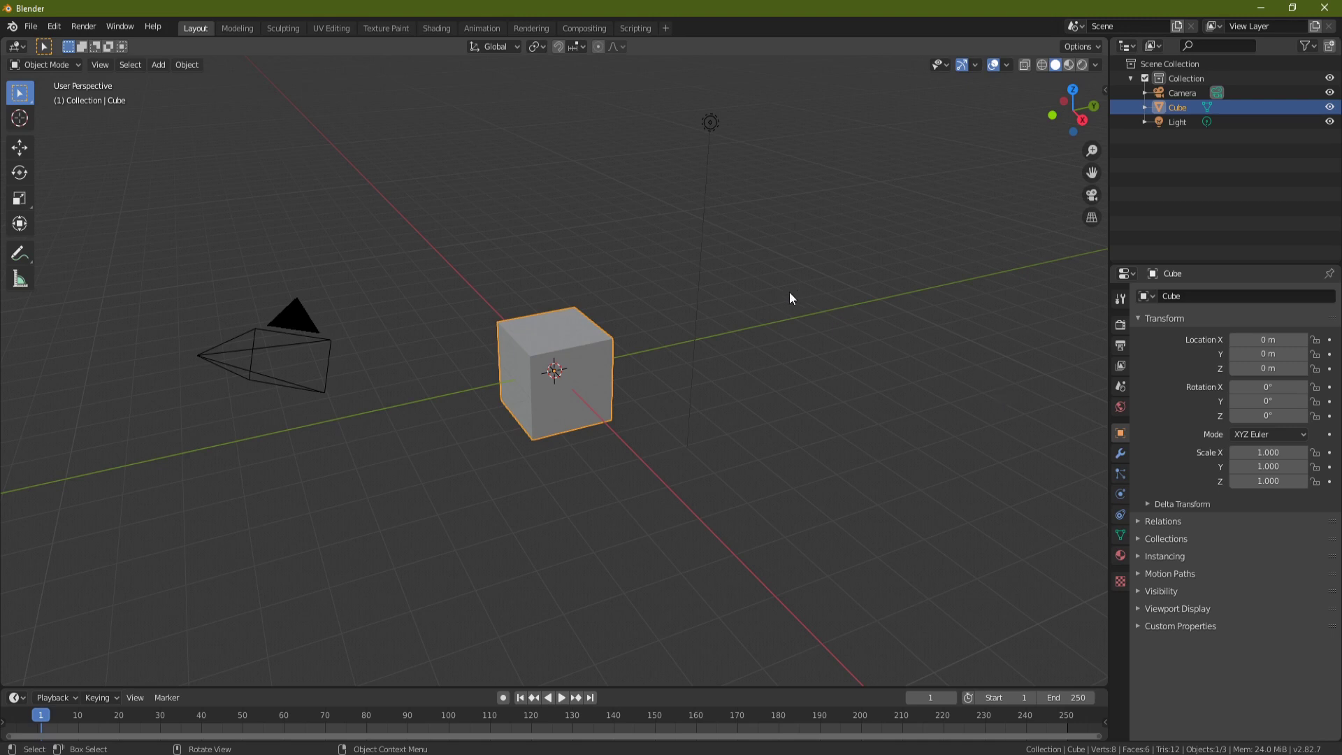
# Delete the default cube, camera and light from the scene
pyautogui.press('Delete')
pyautogui.click(290, 334)
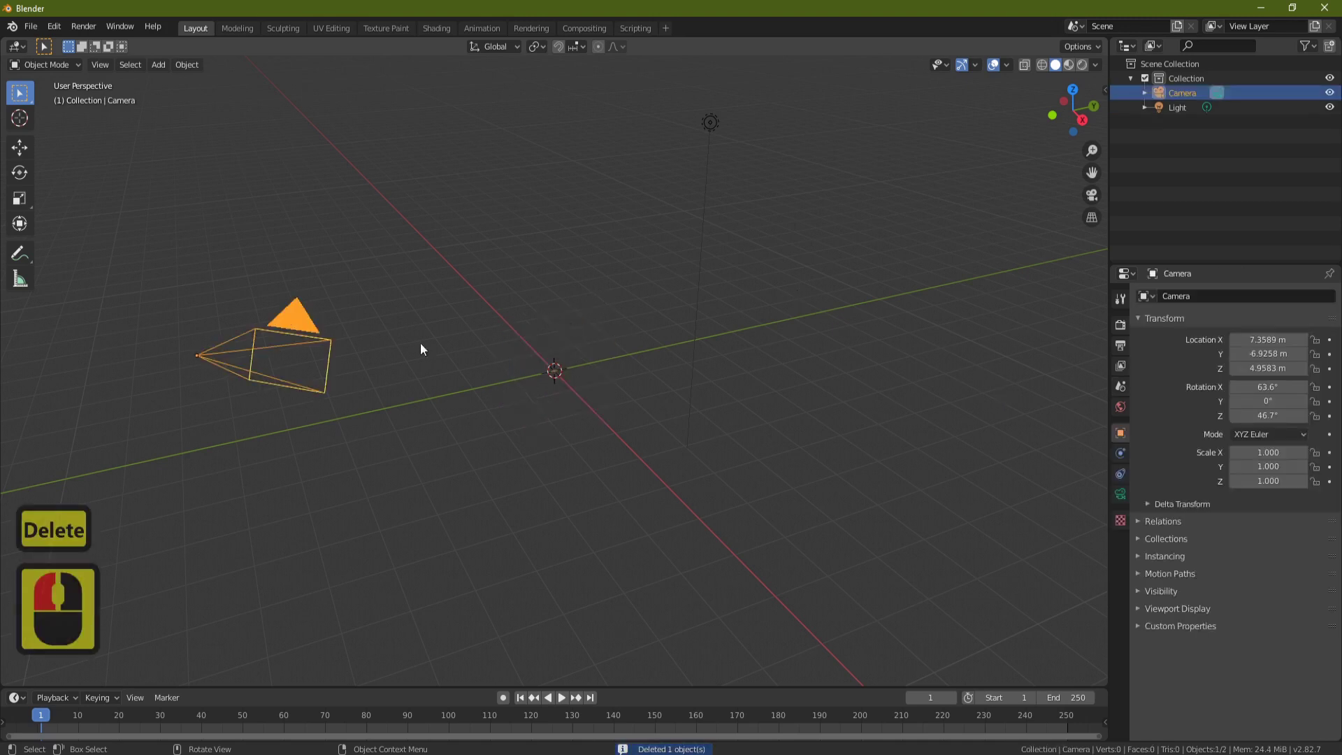
pyautogui.press('Delete')
pyautogui.click(710, 122)
pyautogui.press('Delete')
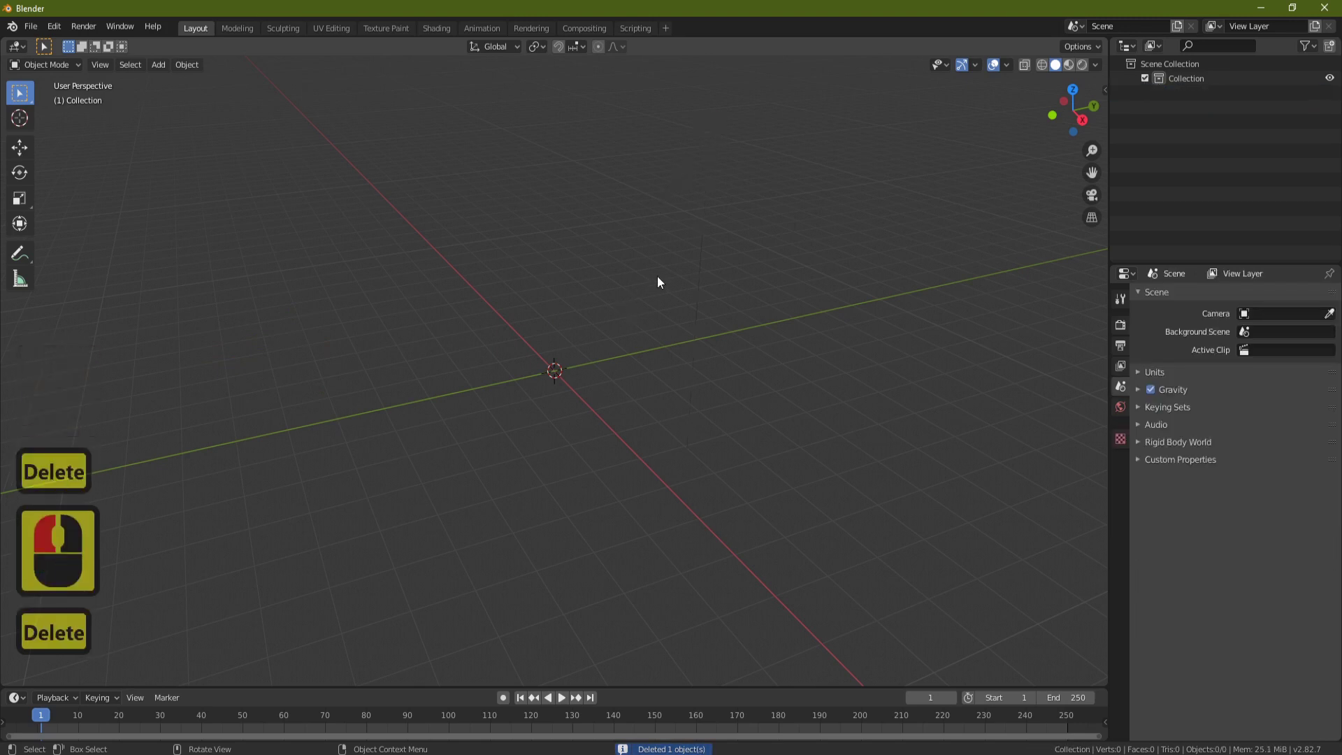
# Import the Wavefront model totem Hp.OBJ from the Totem Resources folder
pyautogui.click(35, 26)
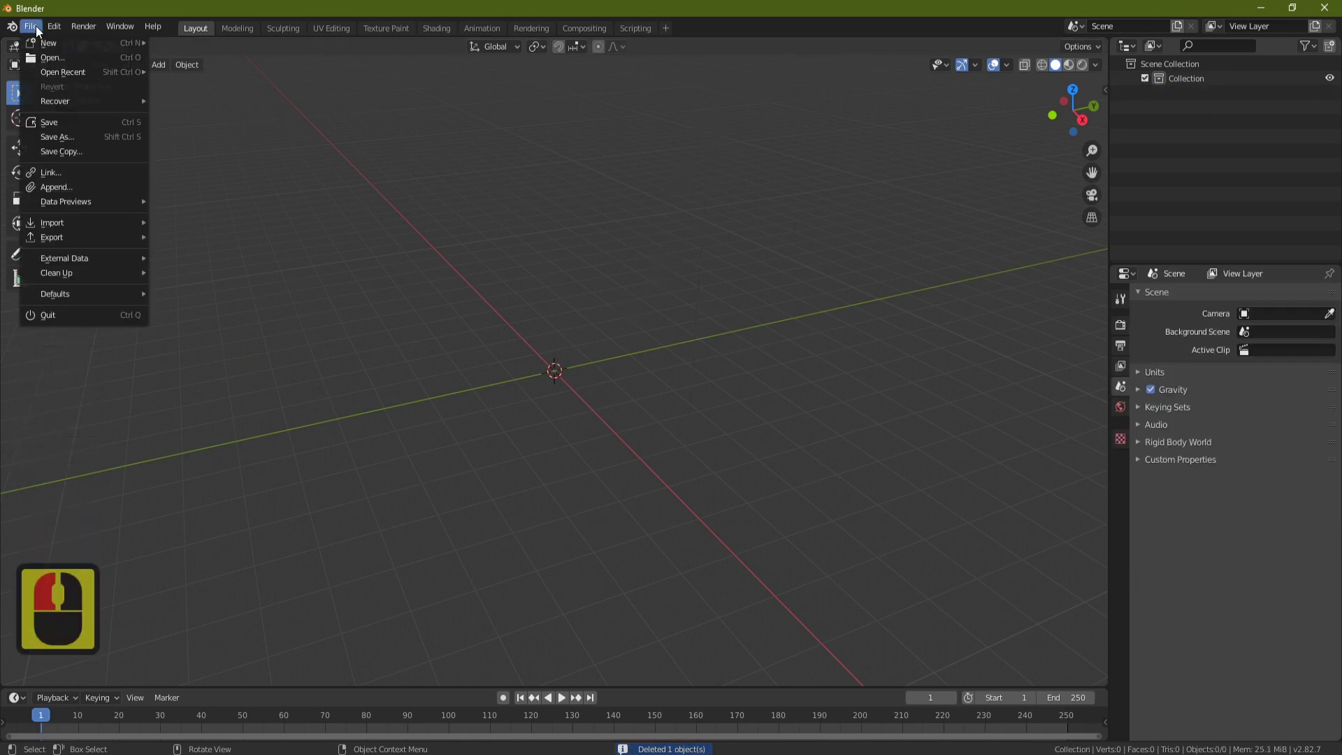
pyautogui.moveTo(77, 222)
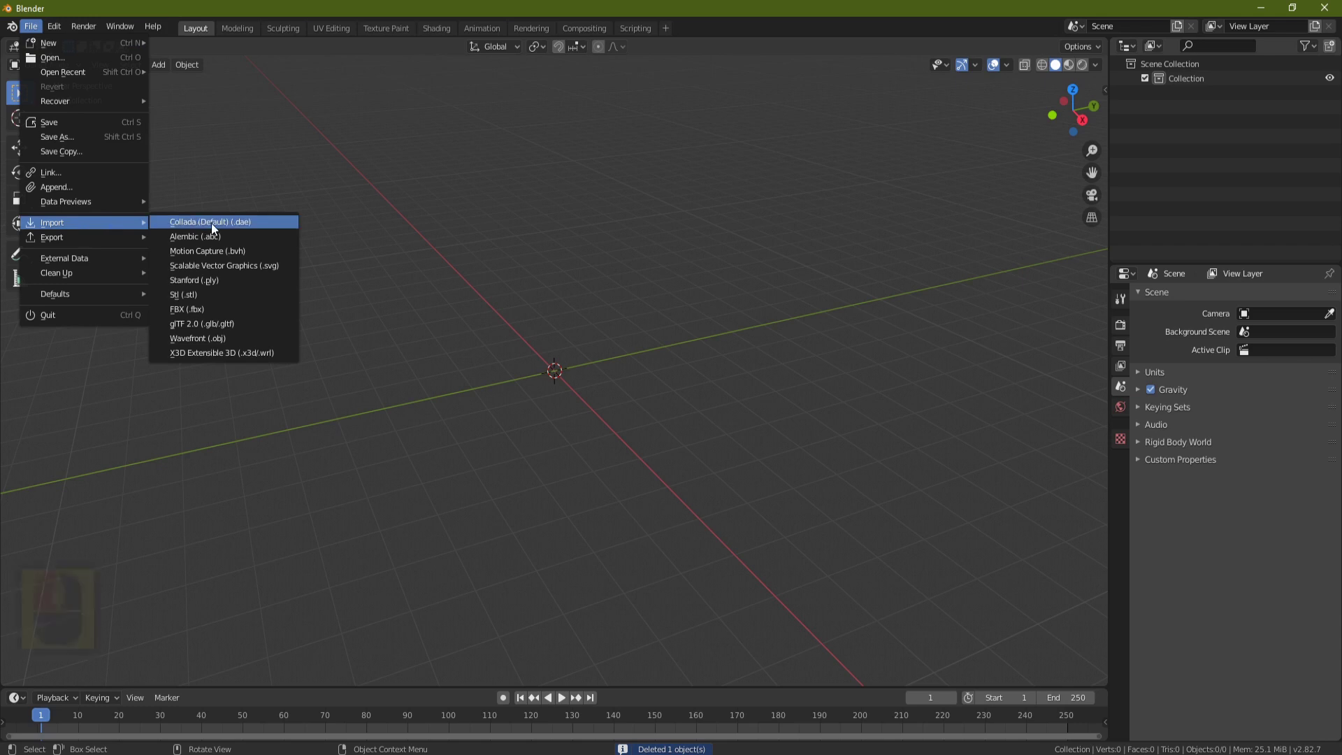
pyautogui.click(234, 338)
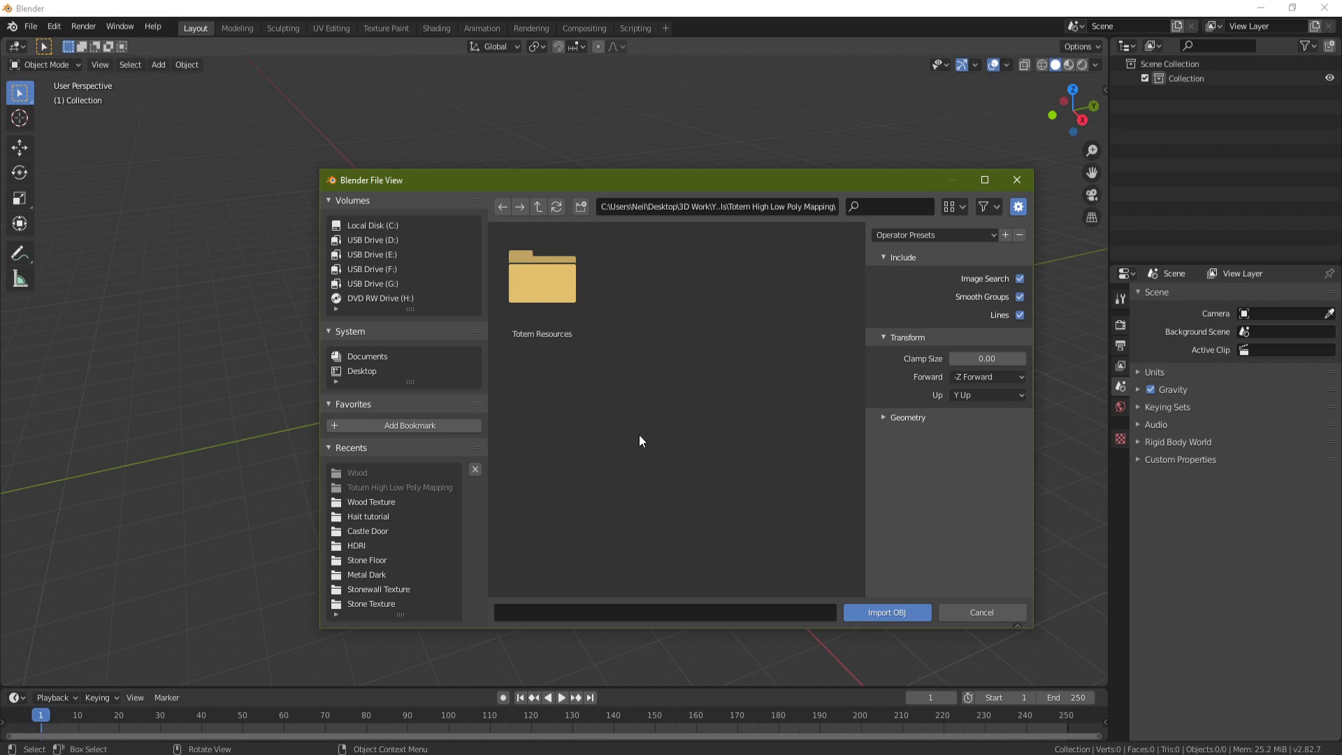
pyautogui.doubleClick(525, 294)
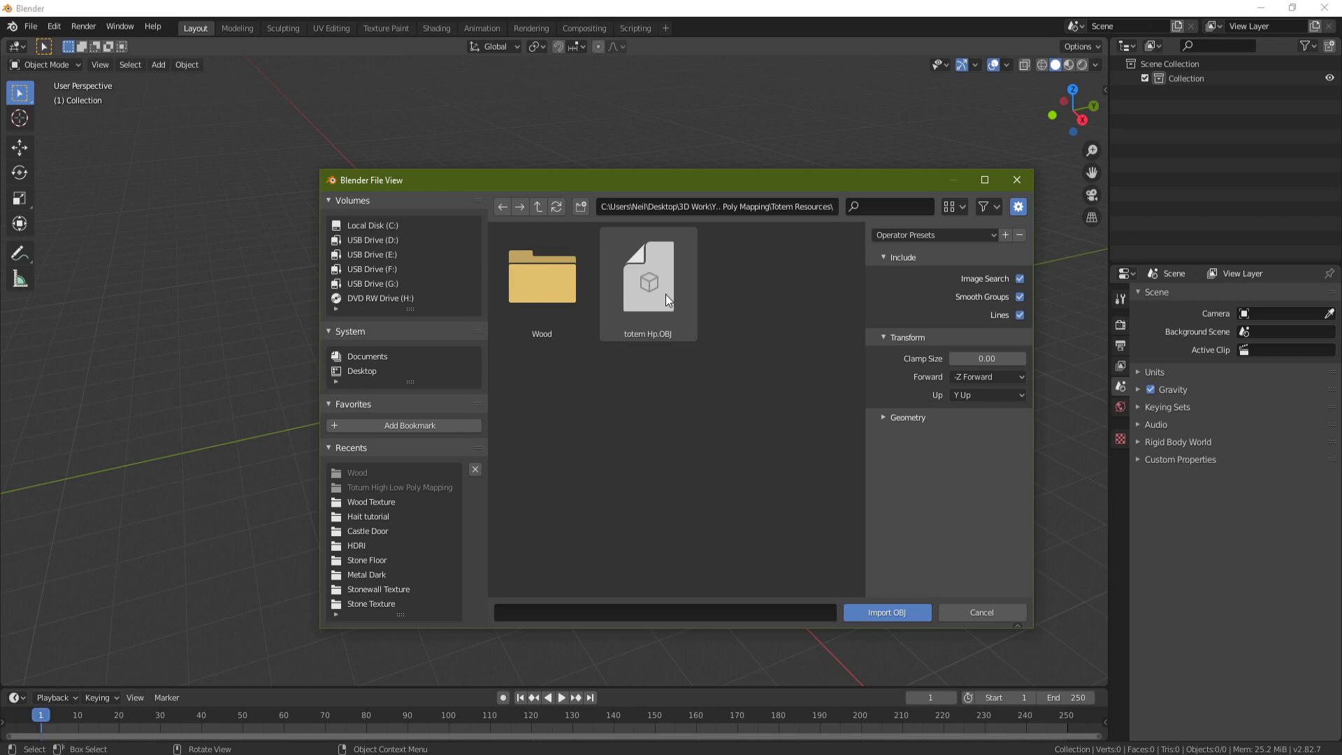
pyautogui.doubleClick(665, 295)
# Examine the imported totem's carved face, back and wood detail from several angles and distances
pyautogui.scroll(7, 546, 328)
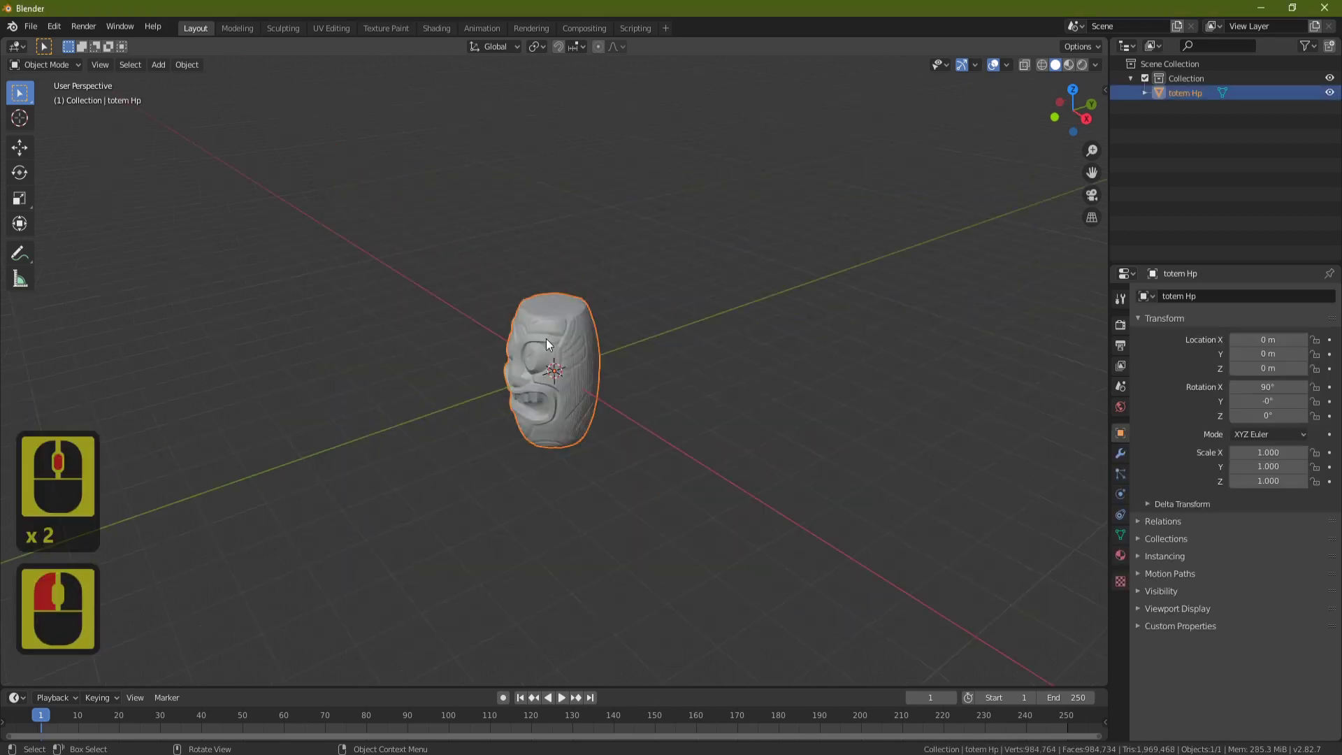
pyautogui.moveTo(546, 338); pyautogui.dragTo(656, 439, button='middle')
pyautogui.scroll(3, 636, 418)
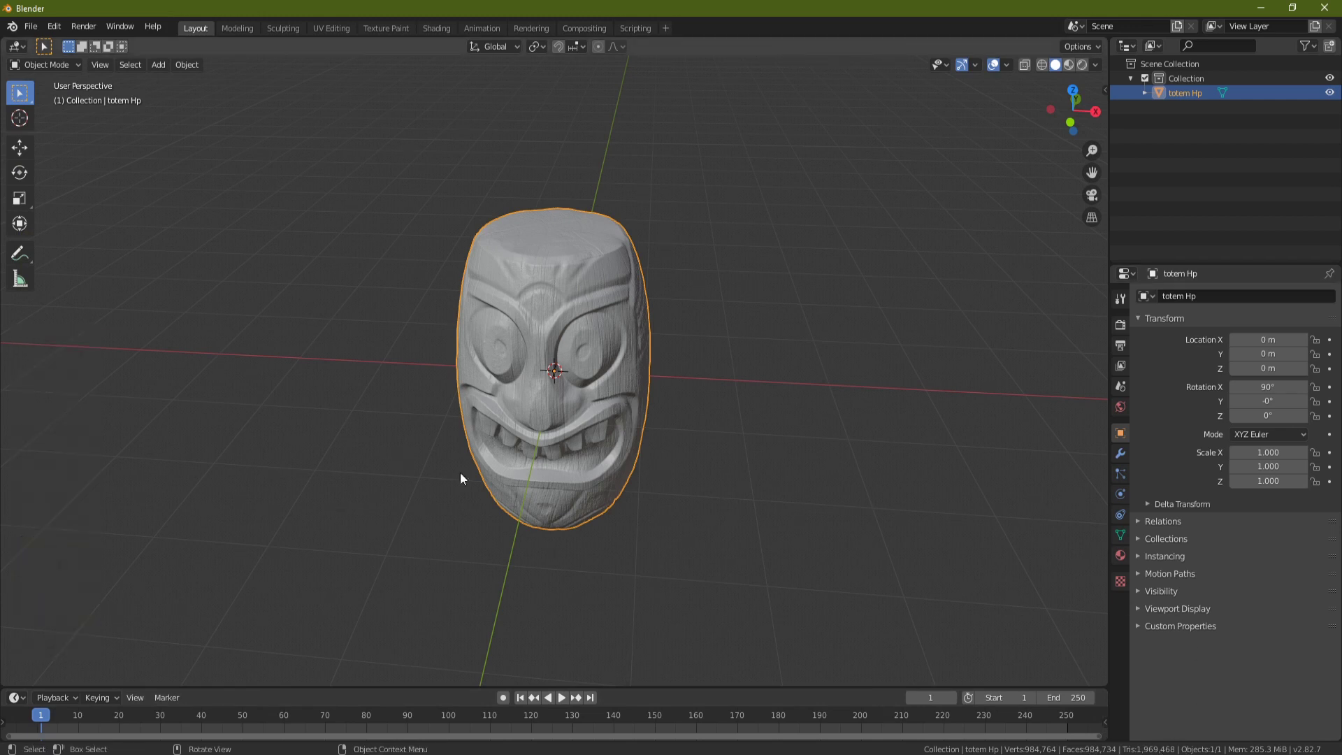
pyautogui.moveTo(461, 478); pyautogui.dragTo(862, 342, button='middle')
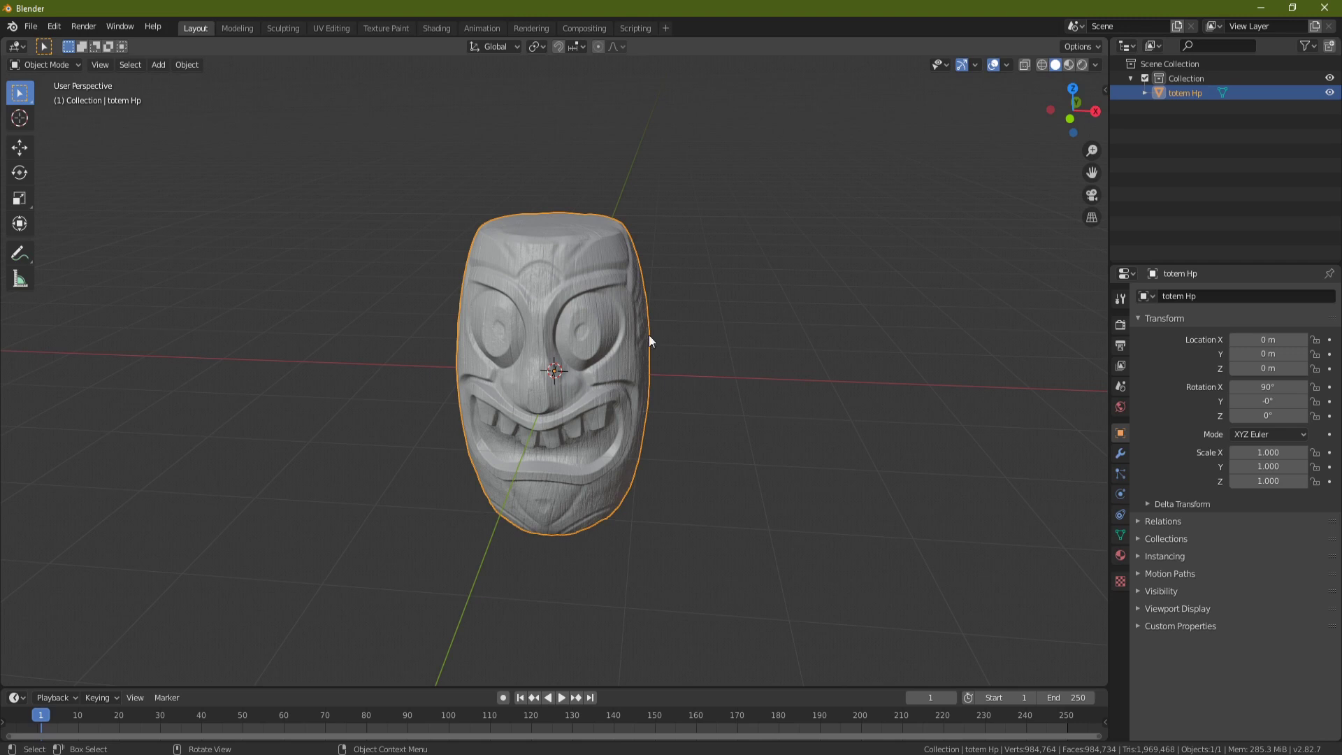
pyautogui.moveTo(694, 333); pyautogui.dragTo(519, 298, button='middle')
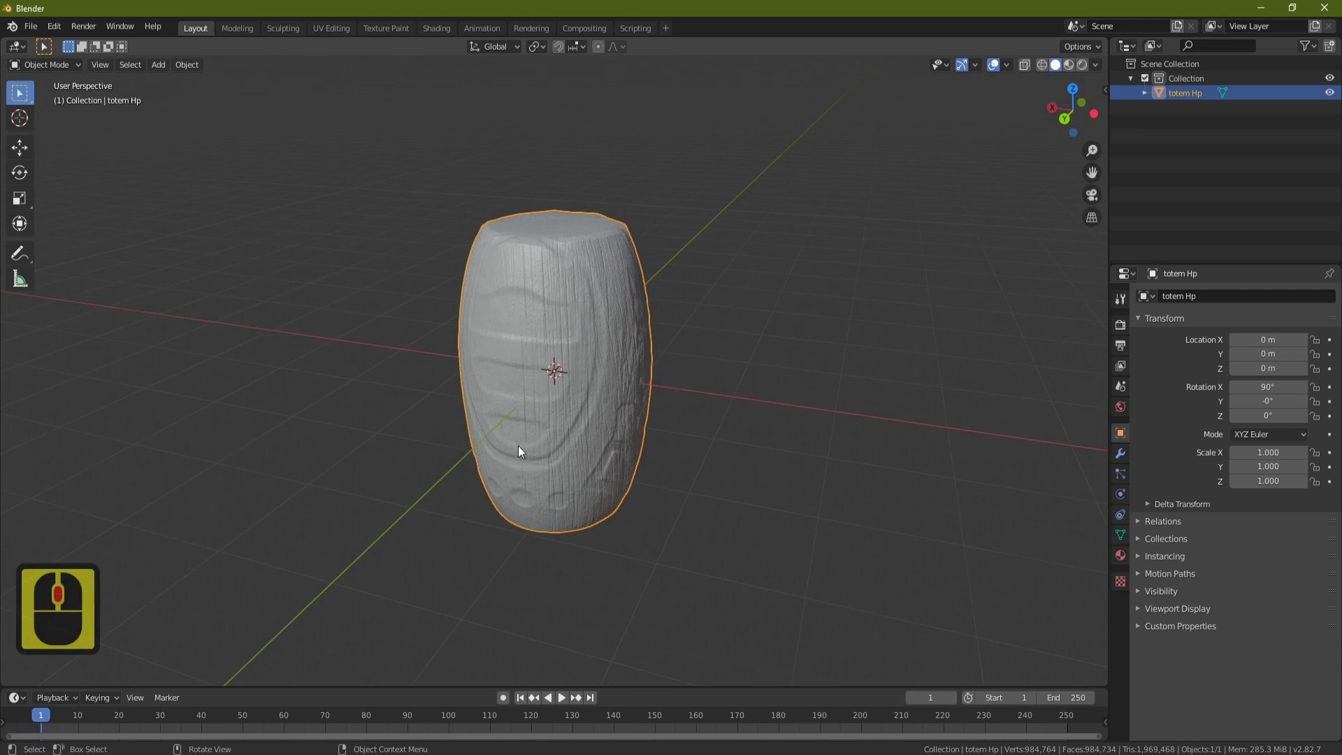
pyautogui.moveTo(535, 522); pyautogui.dragTo(560, 357, button='middle')
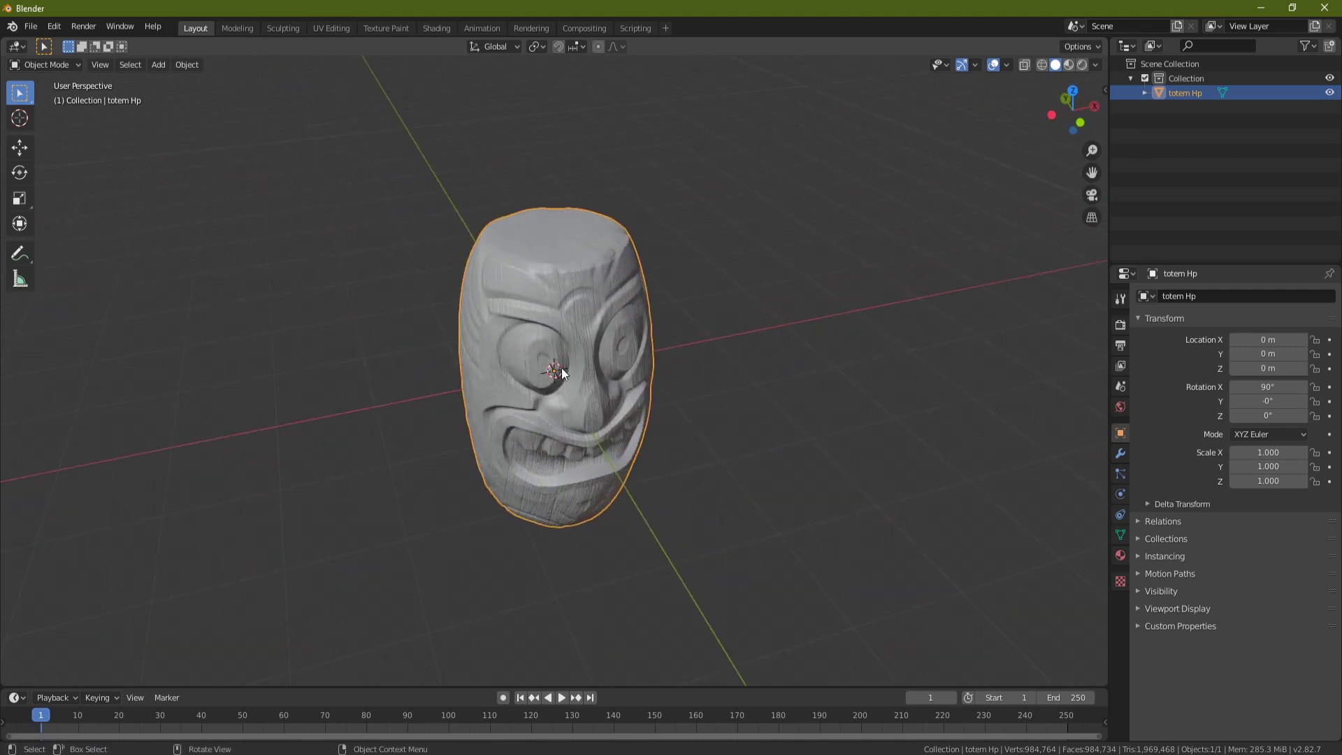
pyautogui.scroll(-2, 551, 330)
pyautogui.moveTo(551, 330); pyautogui.dragTo(671, 232, button='middle')
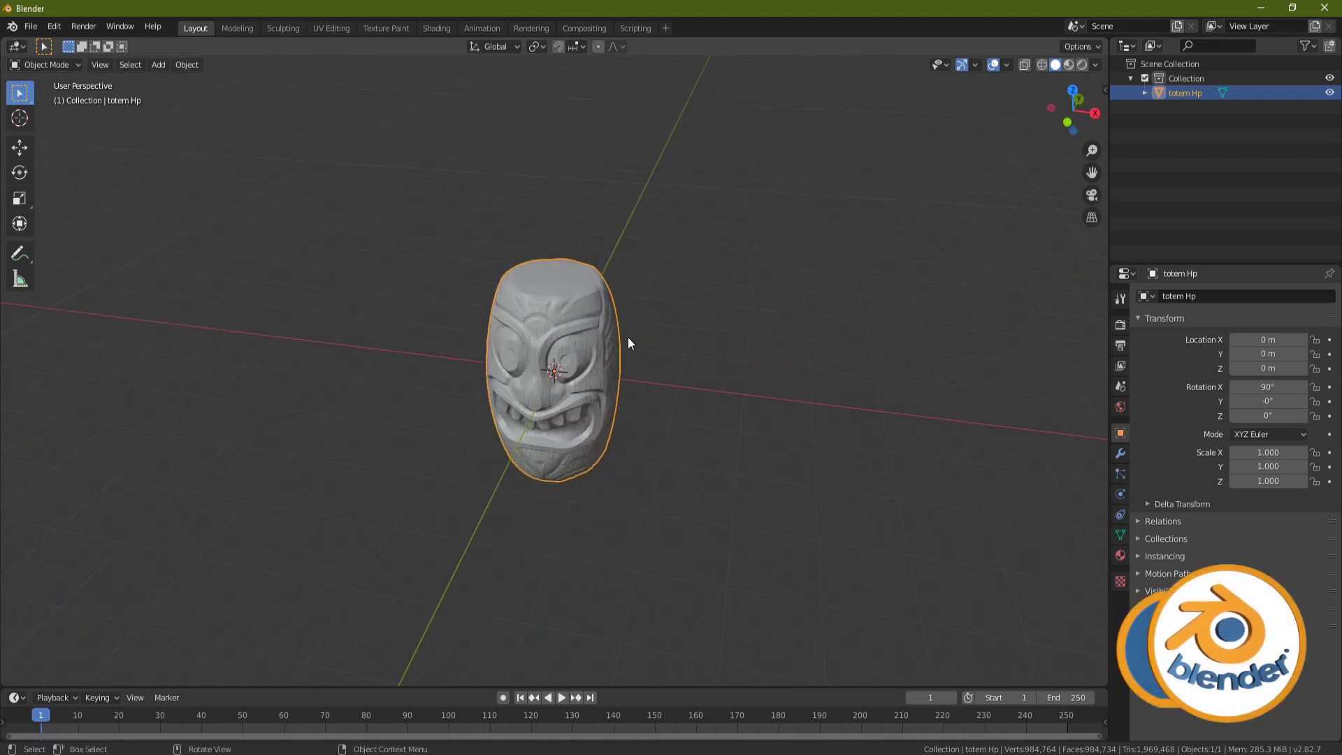
# Add a cylinder mesh with 100 vertices at the scene origin
pyautogui.hotkey('shift', 'a')
pyautogui.moveTo(628, 337)
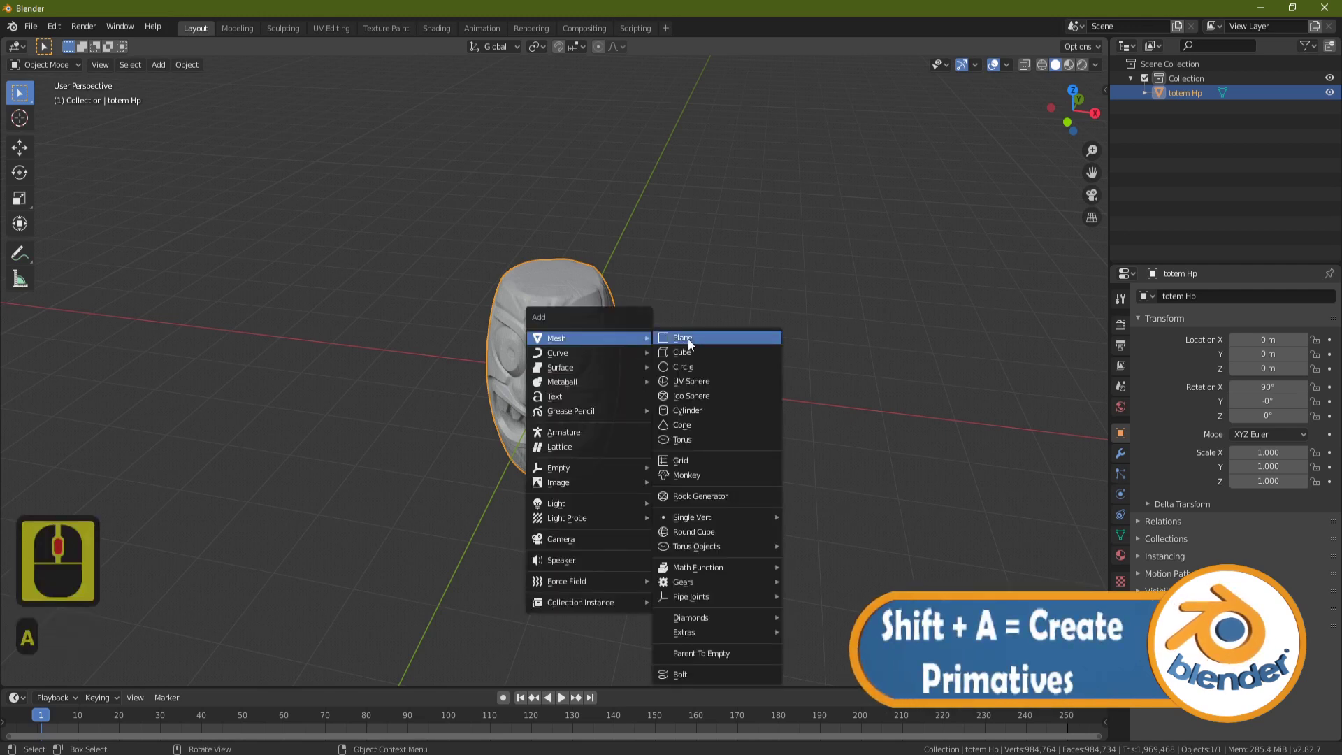
pyautogui.click(706, 409)
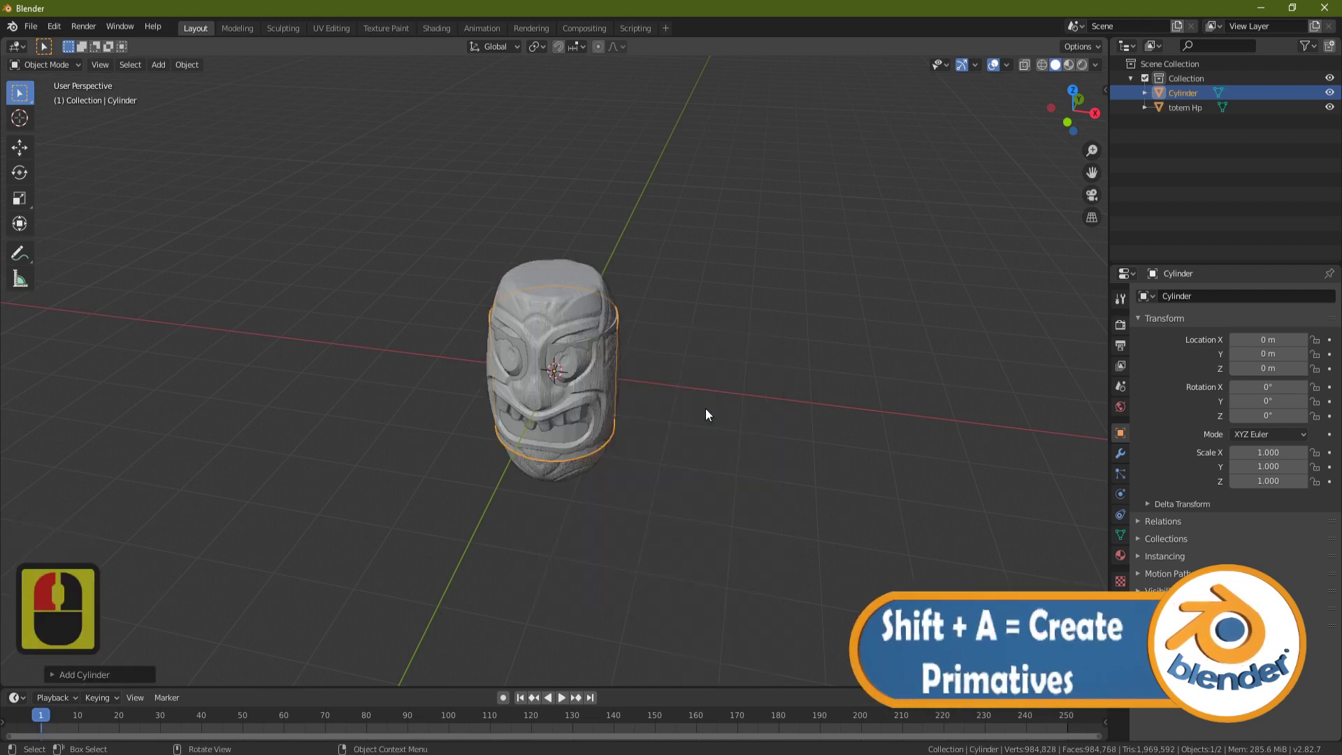
pyautogui.click(65, 671)
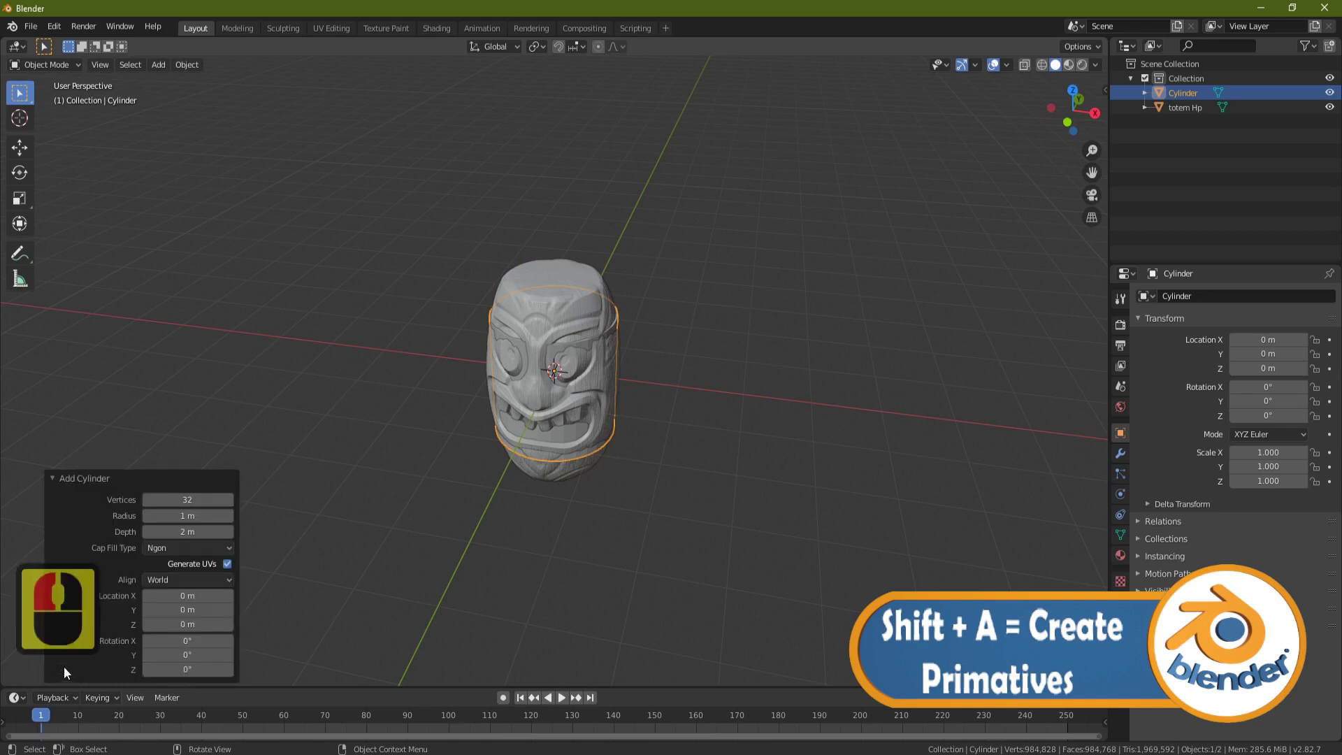
pyautogui.click(185, 501)
pyautogui.write('100')
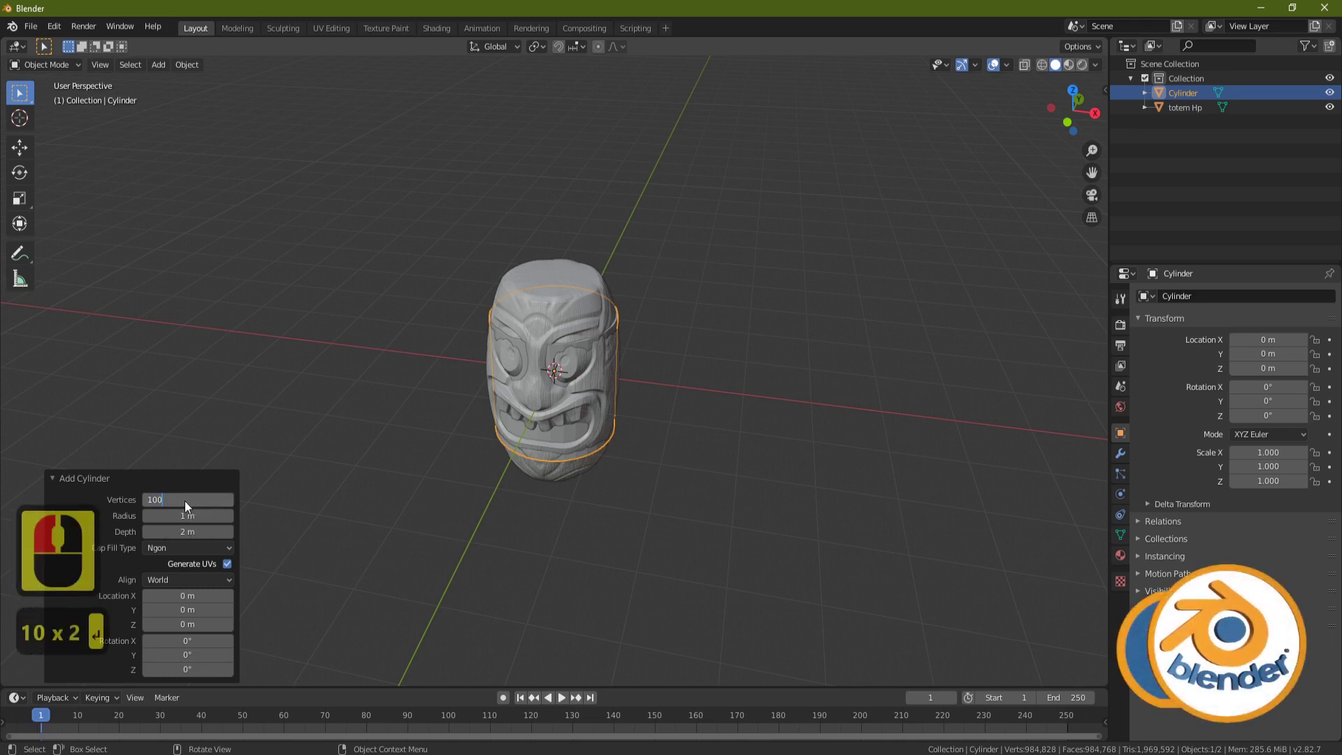
pyautogui.press('Return')
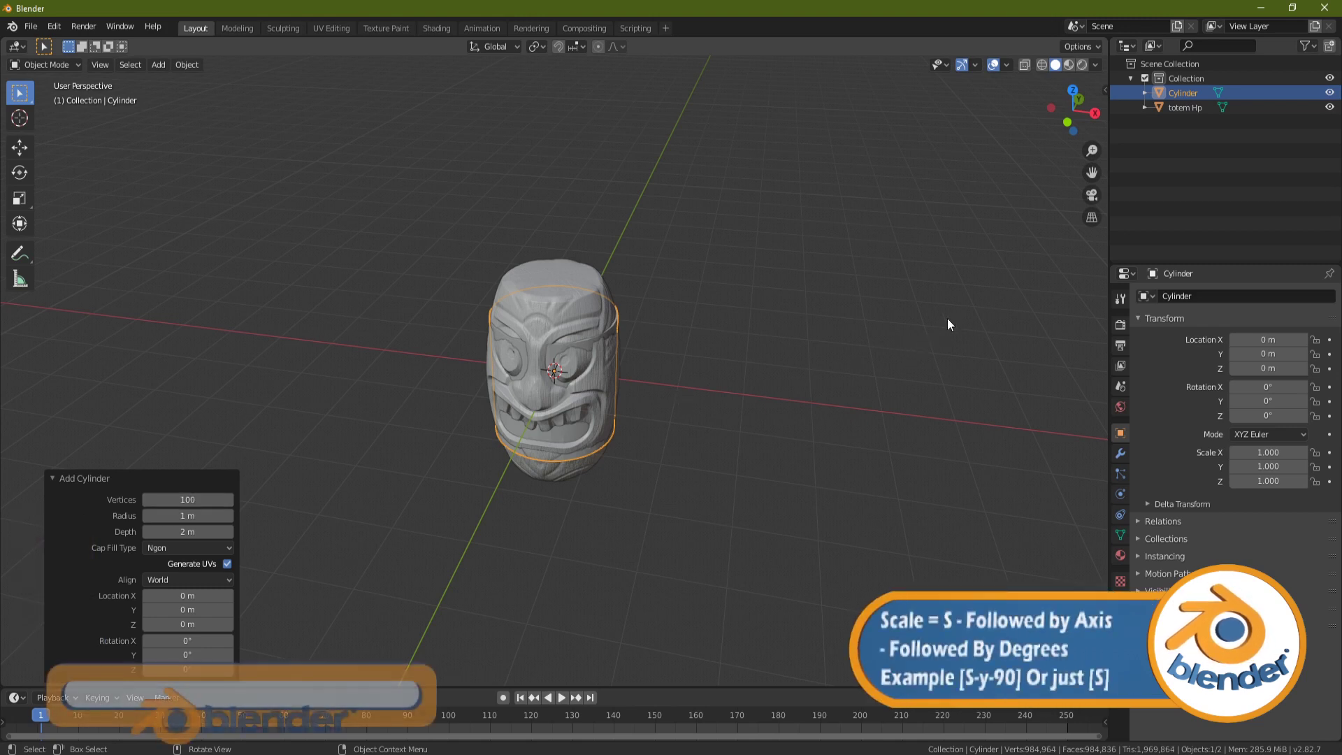
# Scale the cylinder down to about 0.626 and, in front view, move it down to the totem's base at about Z -1.45 m
pyautogui.press('s')
pyautogui.click(817, 325)
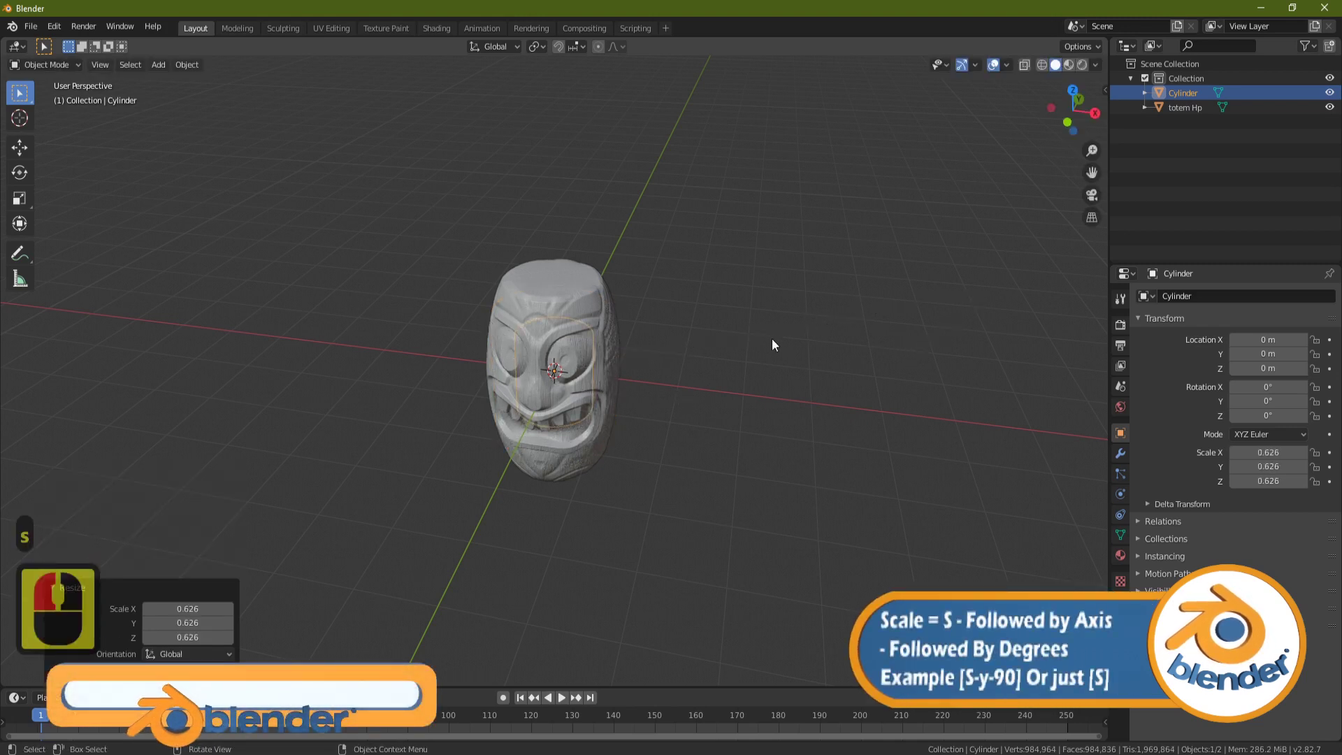
pyautogui.press('KP_1')
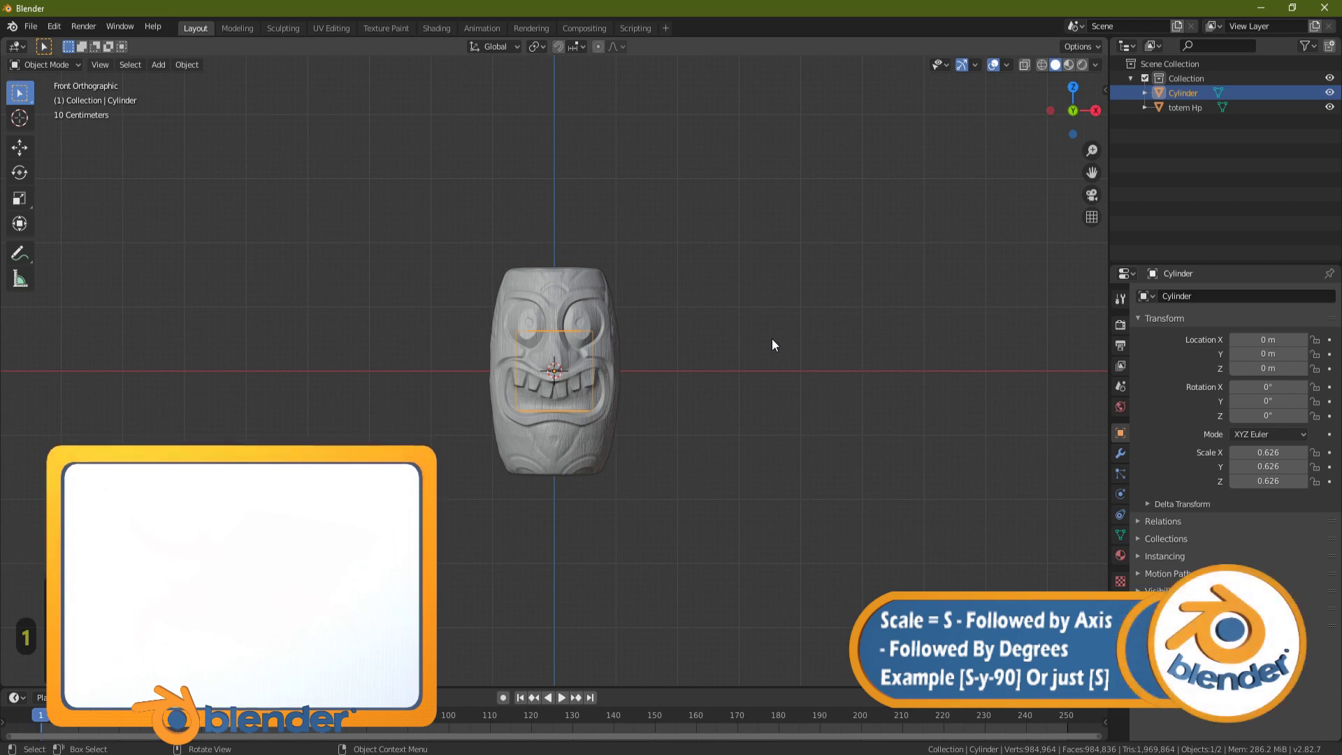
pyautogui.press('shift')
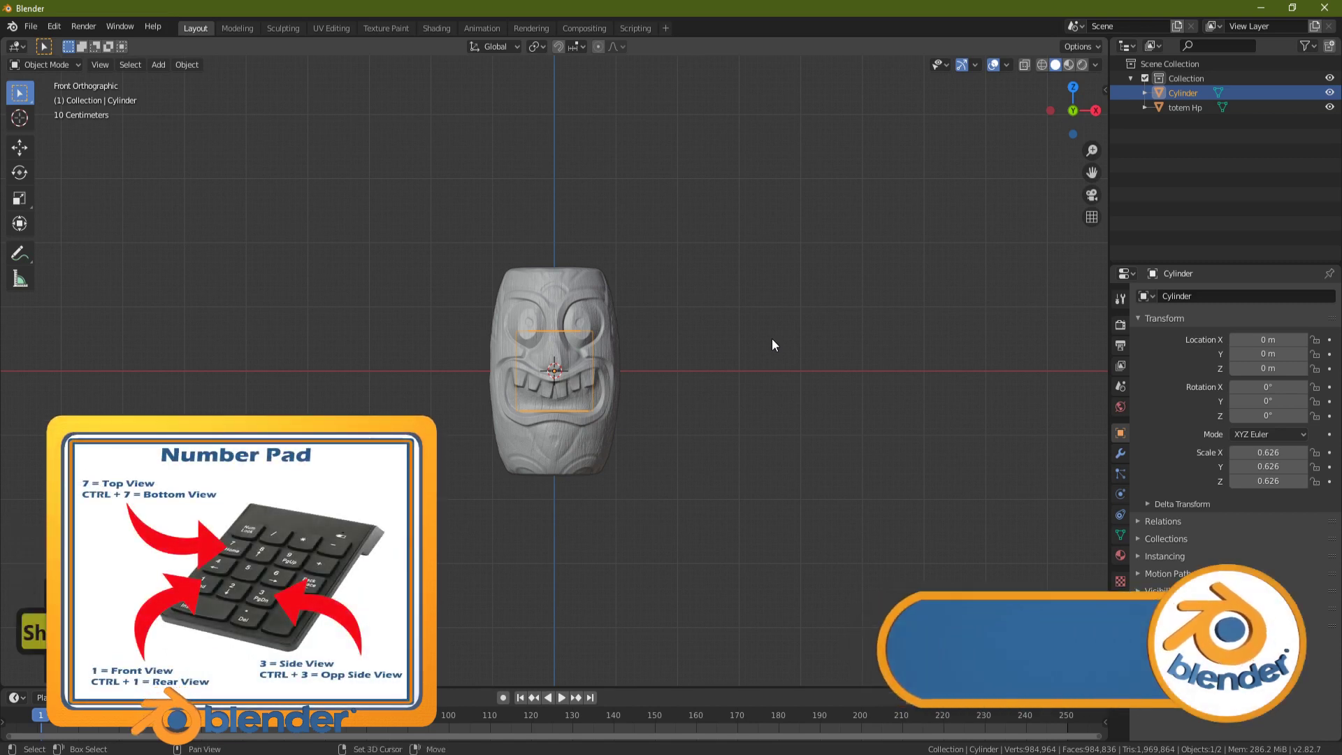
pyautogui.hotkey('shift', 'space')
pyautogui.click(743, 374)
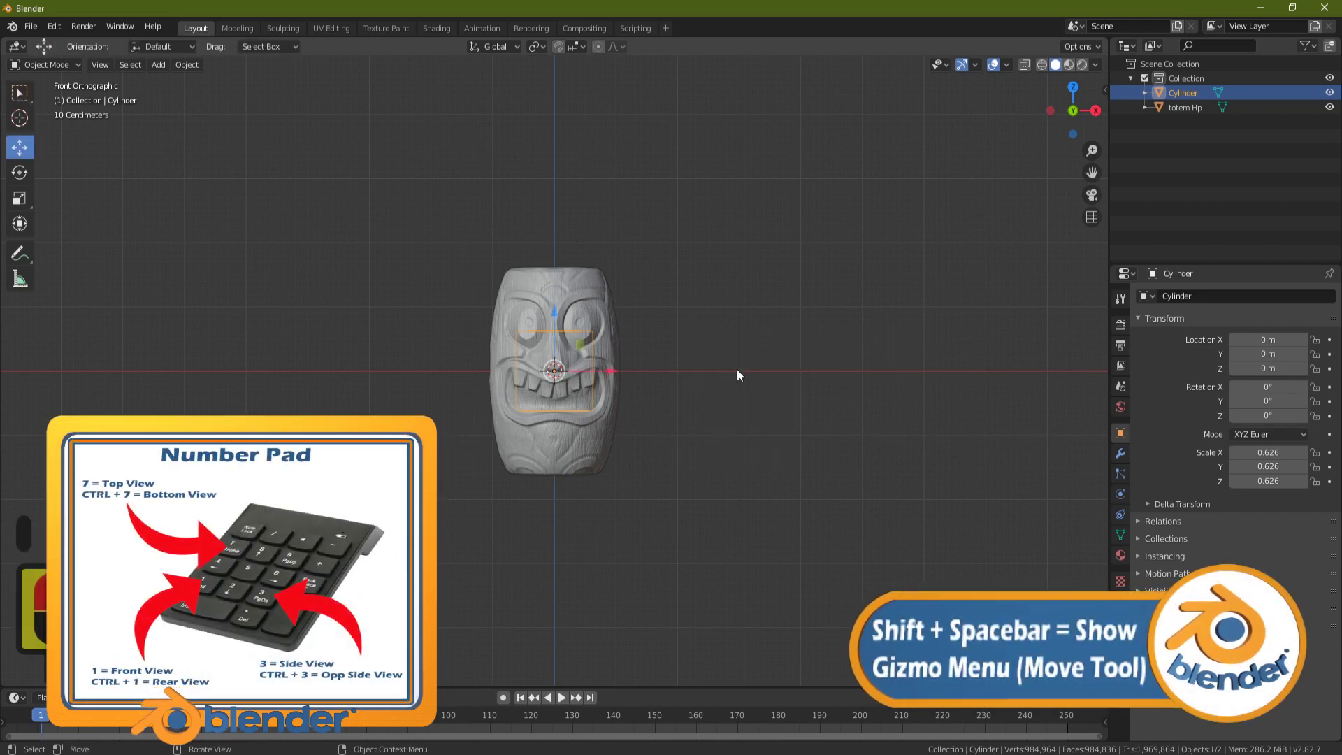
pyautogui.moveTo(553, 307); pyautogui.dragTo(700, 517)
pyautogui.scroll(4, 701, 531)
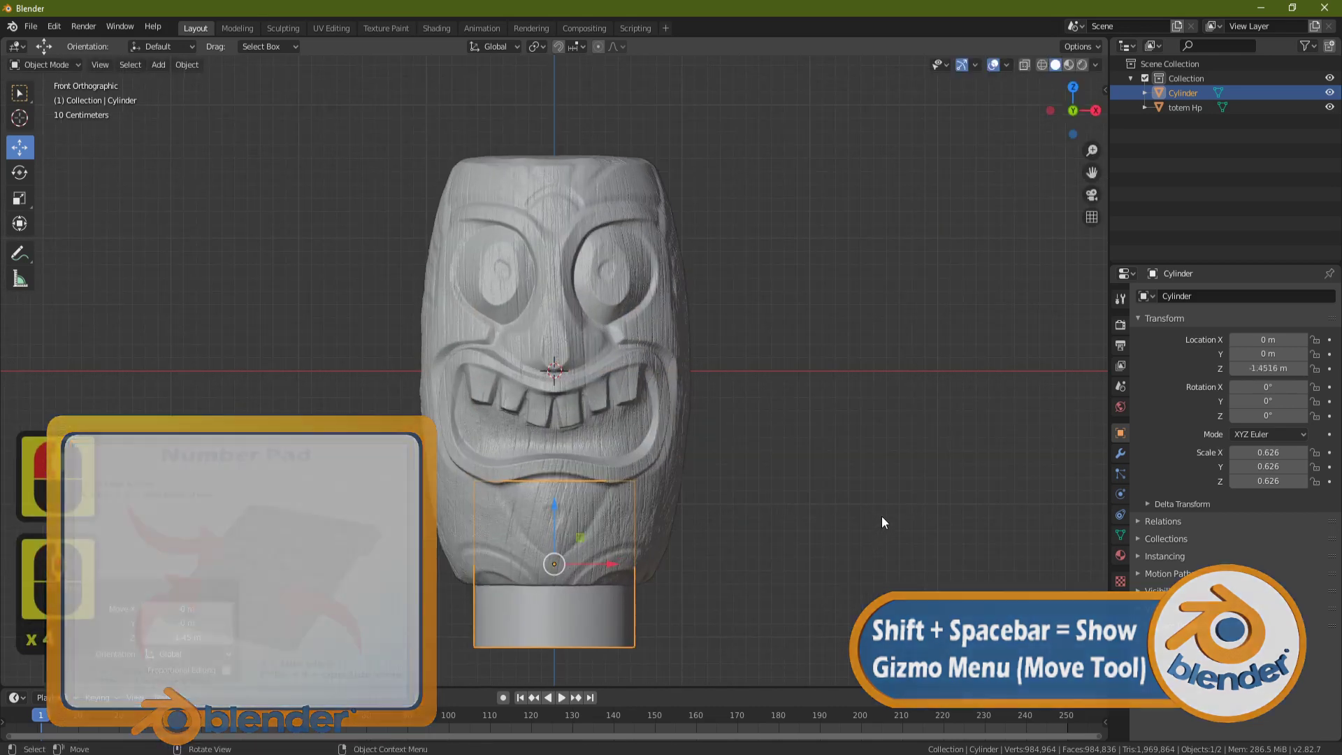
# Shrink the cylinder to a scale of about 0.377 and flatten it along Z to about 0.09
pyautogui.press('s')
pyautogui.click(761, 525)
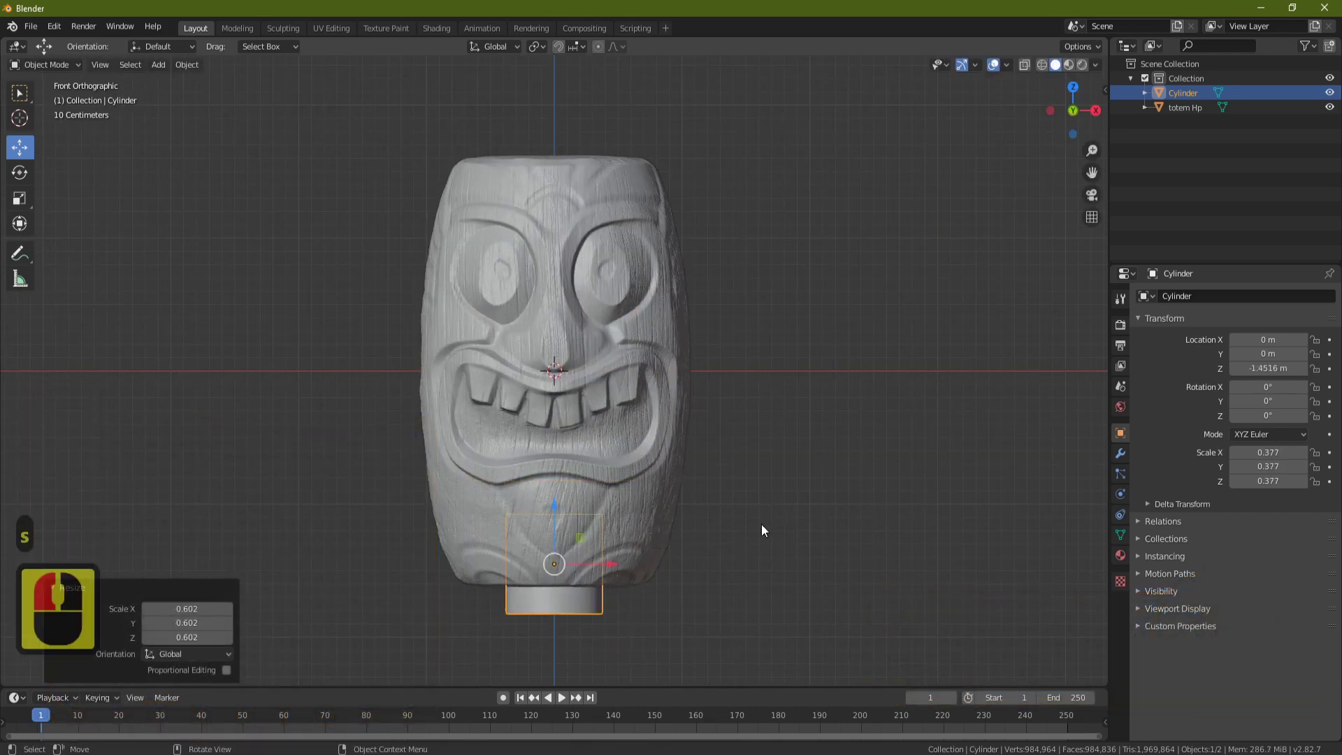
pyautogui.press('s')
pyautogui.press('z')
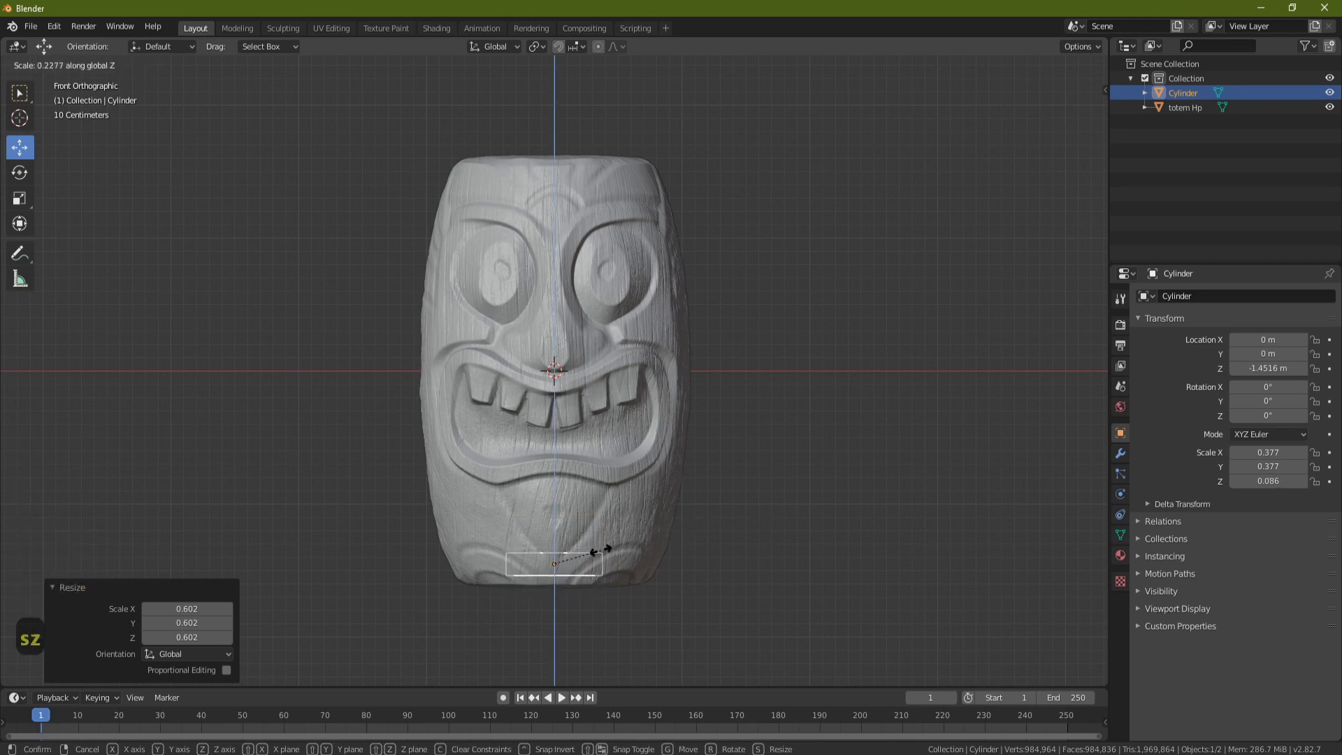
pyautogui.click(601, 549)
# Enlarge the flattened cylinder to an X and Y scale of about 0.773 and position it at about Z -1.463 m
pyautogui.moveTo(555, 510); pyautogui.dragTo(554, 521)
pyautogui.press('s')
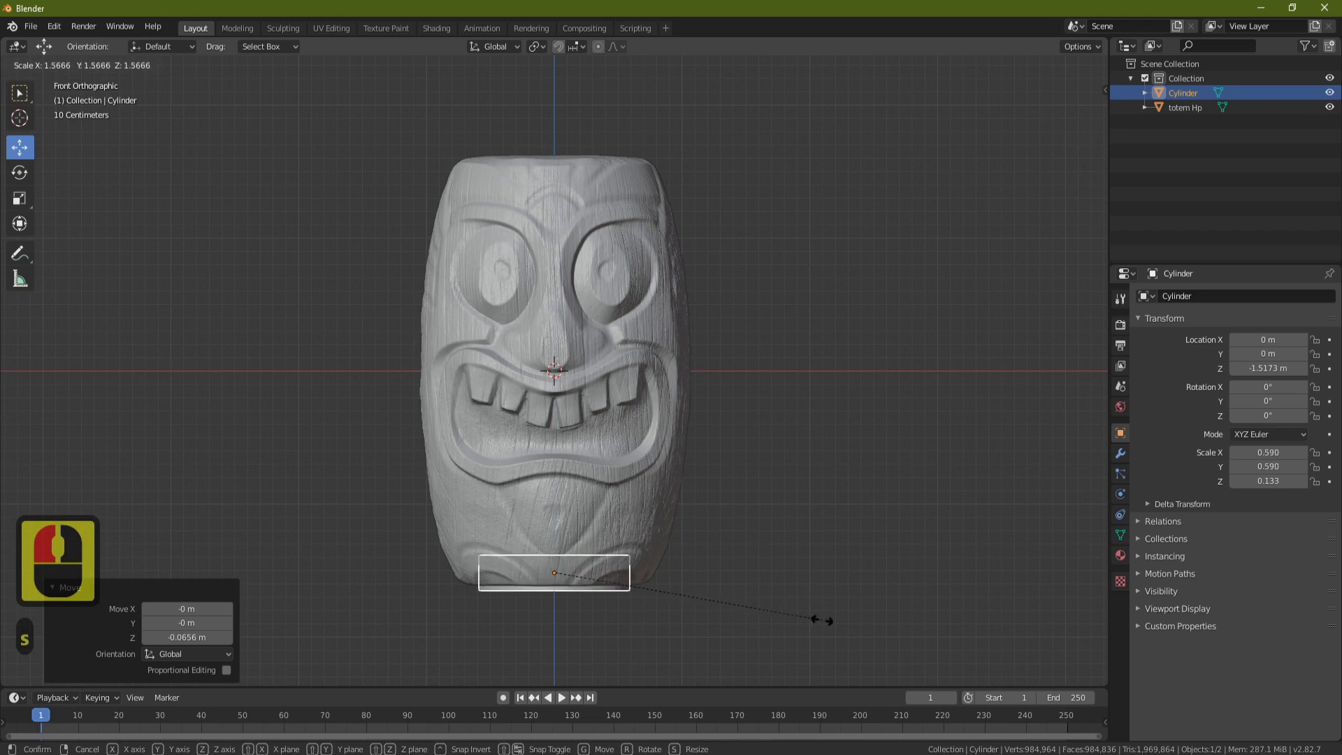
pyautogui.click(902, 623)
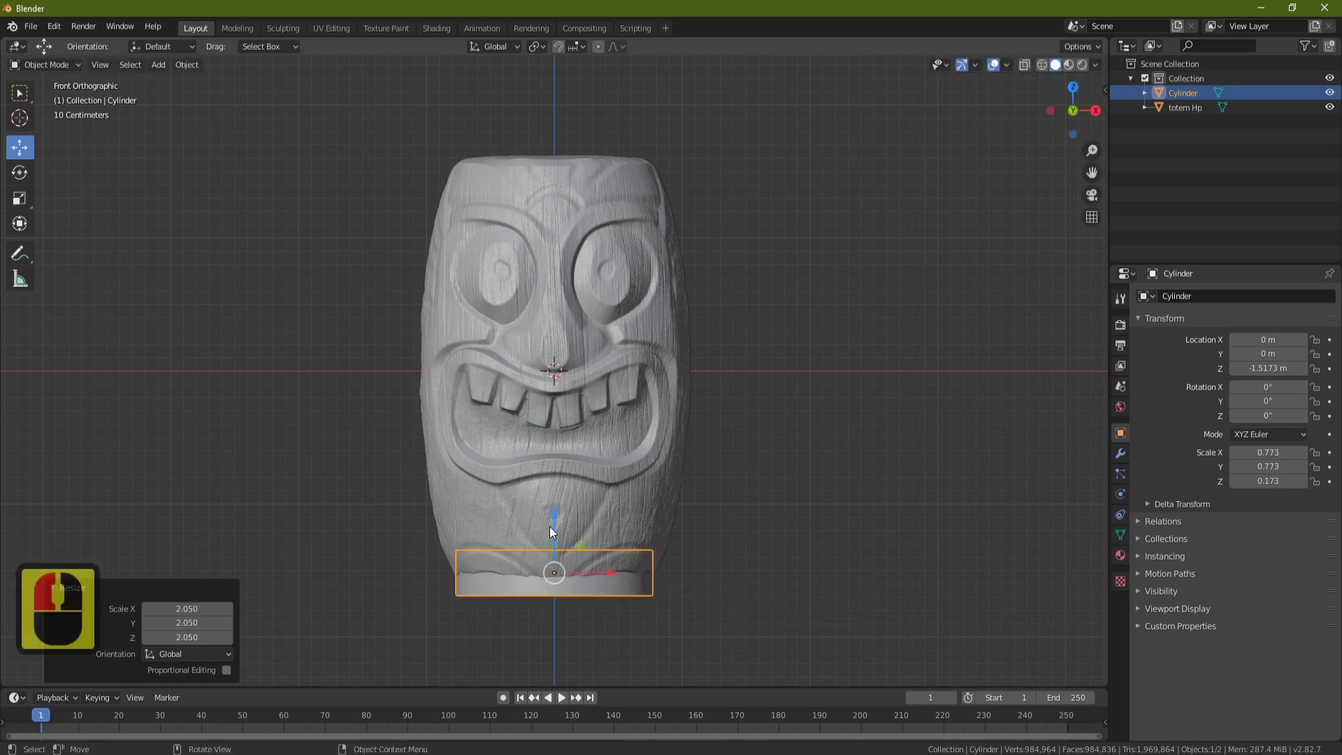
pyautogui.moveTo(550, 528); pyautogui.dragTo(556, 518)
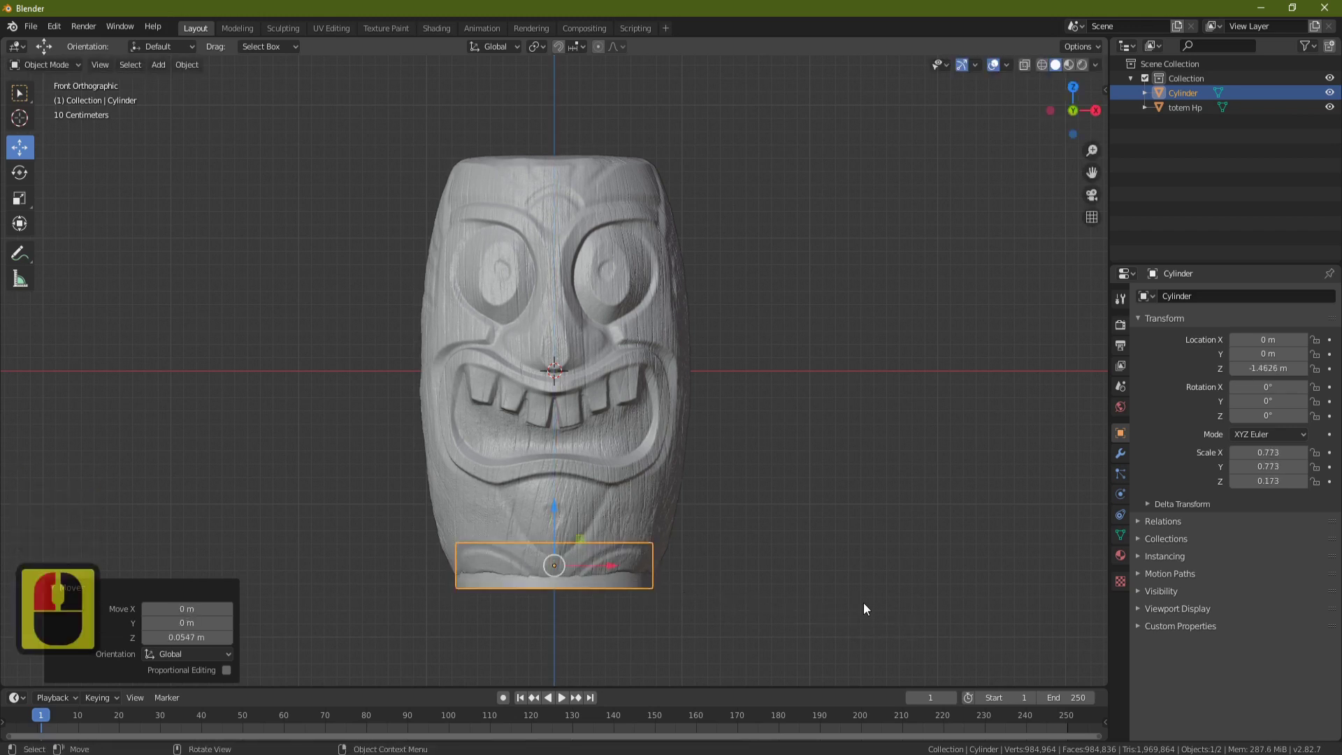
# Flatten the cylinder to a Z scale of about 0.102 and lower it to about Z -1.502 m under the totem
pyautogui.press('s')
pyautogui.press('z')
pyautogui.click(727, 570)
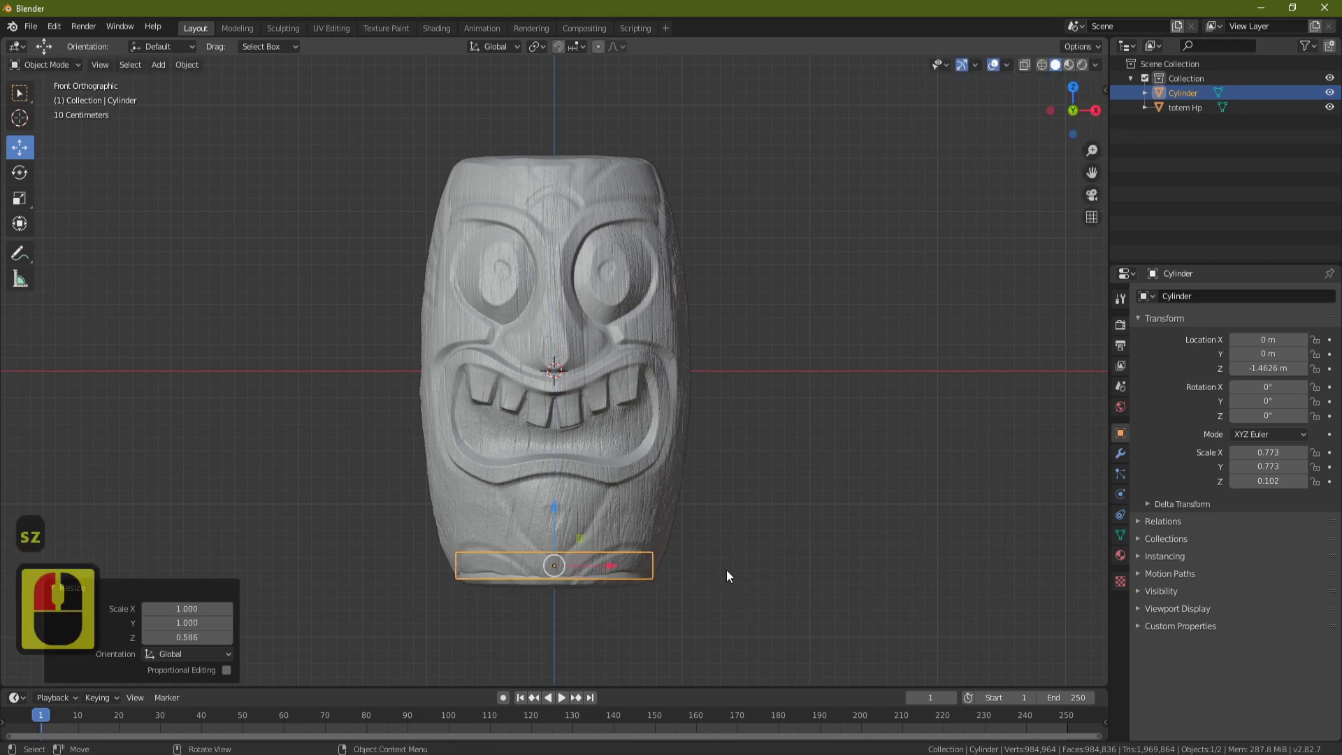
pyautogui.moveTo(727, 576); pyautogui.dragTo(564, 506, button='middle')
pyautogui.moveTo(552, 505); pyautogui.dragTo(554, 515)
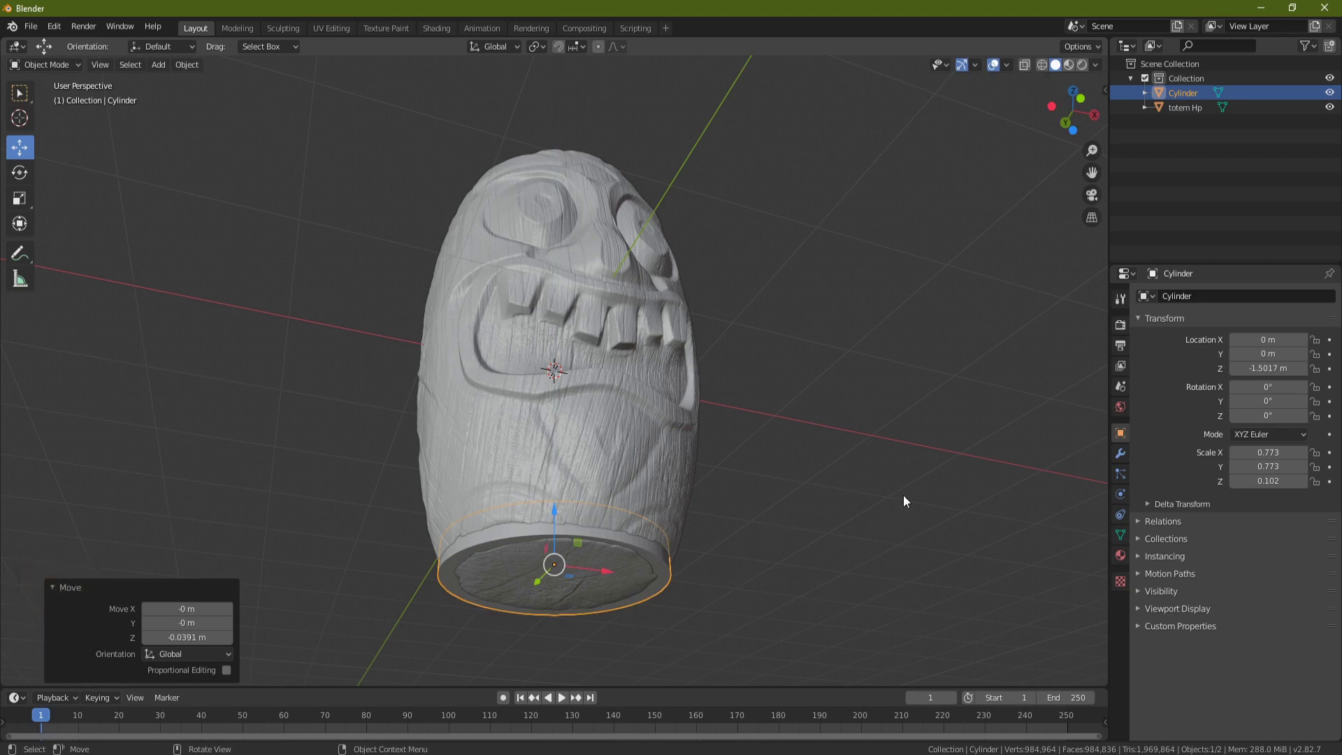
# Shrink the cylinder uniformly to an X and Y scale of about 0.723 and check its fit around the totem's base
pyautogui.press('s')
pyautogui.click(791, 518)
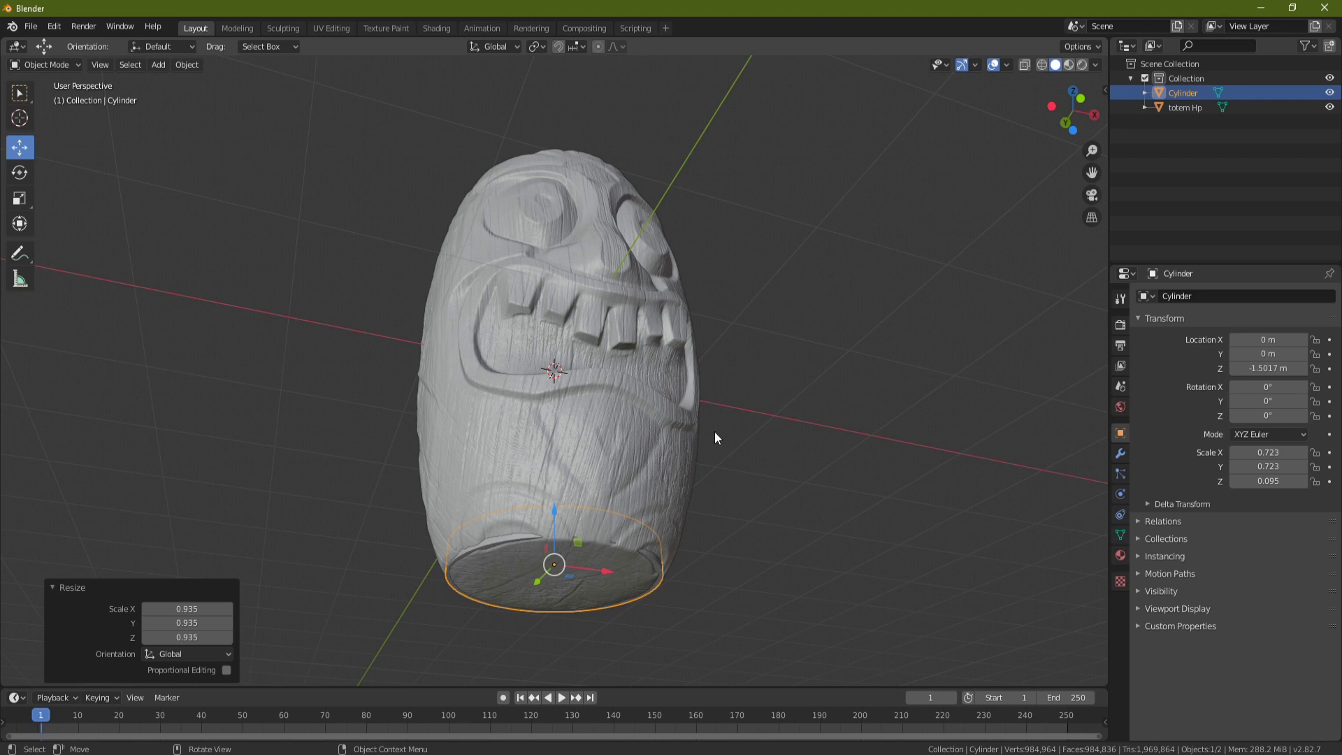
pyautogui.moveTo(713, 437); pyautogui.dragTo(671, 405, button='middle')
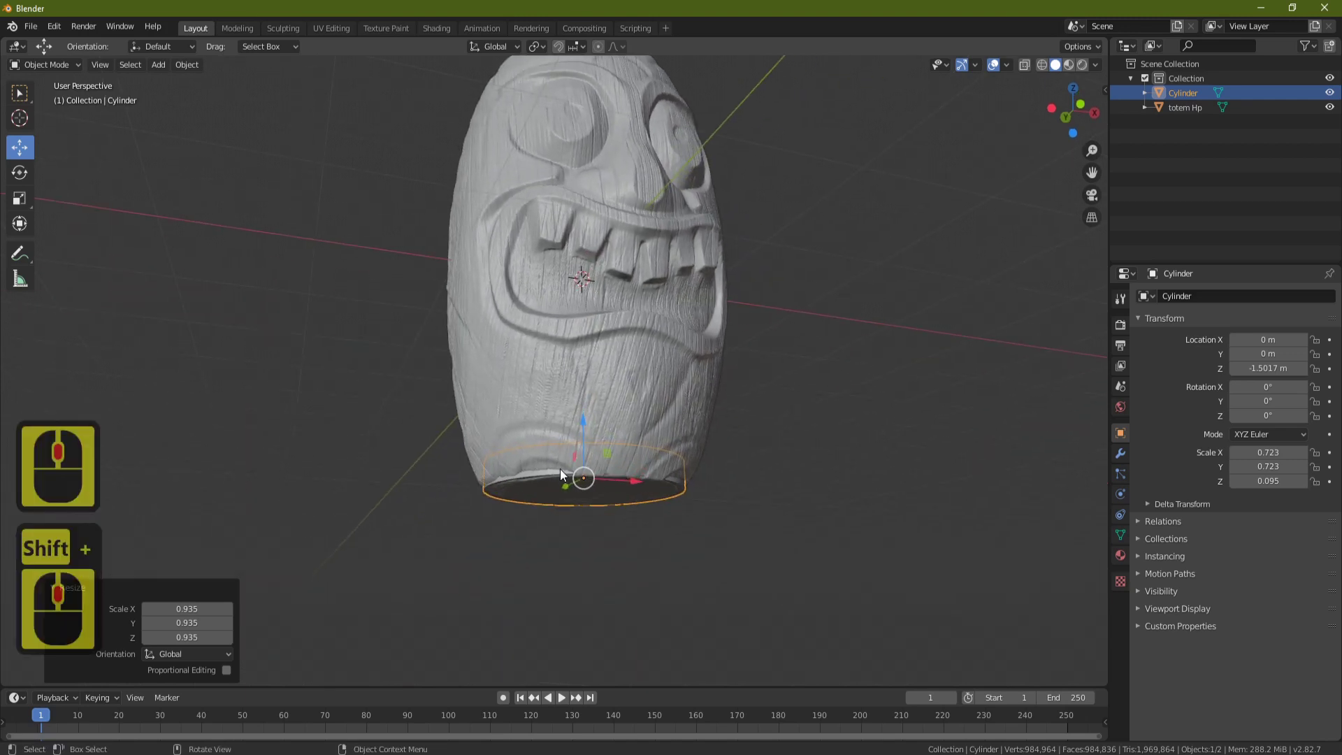
pyautogui.moveTo(572, 418); pyautogui.dragTo(614, 490, button='middle')
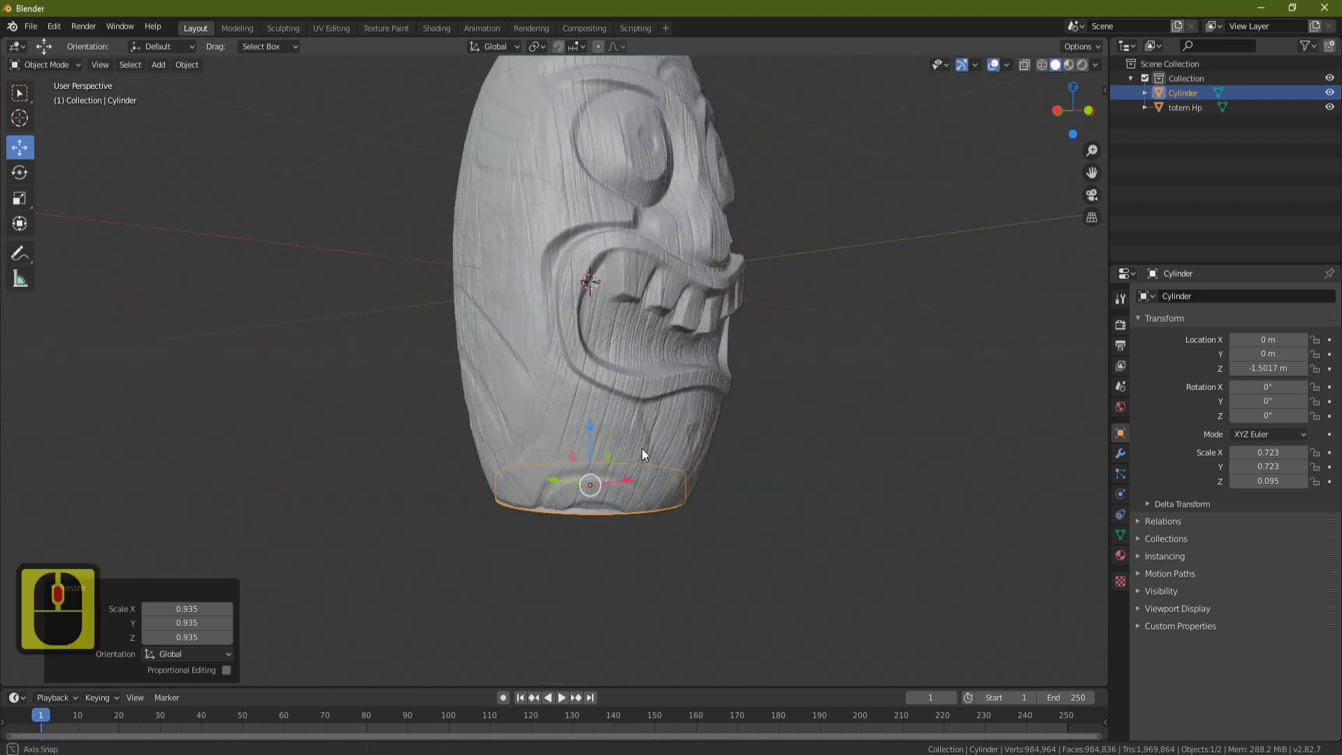
pyautogui.moveTo(641, 447); pyautogui.dragTo(595, 366, button='middle')
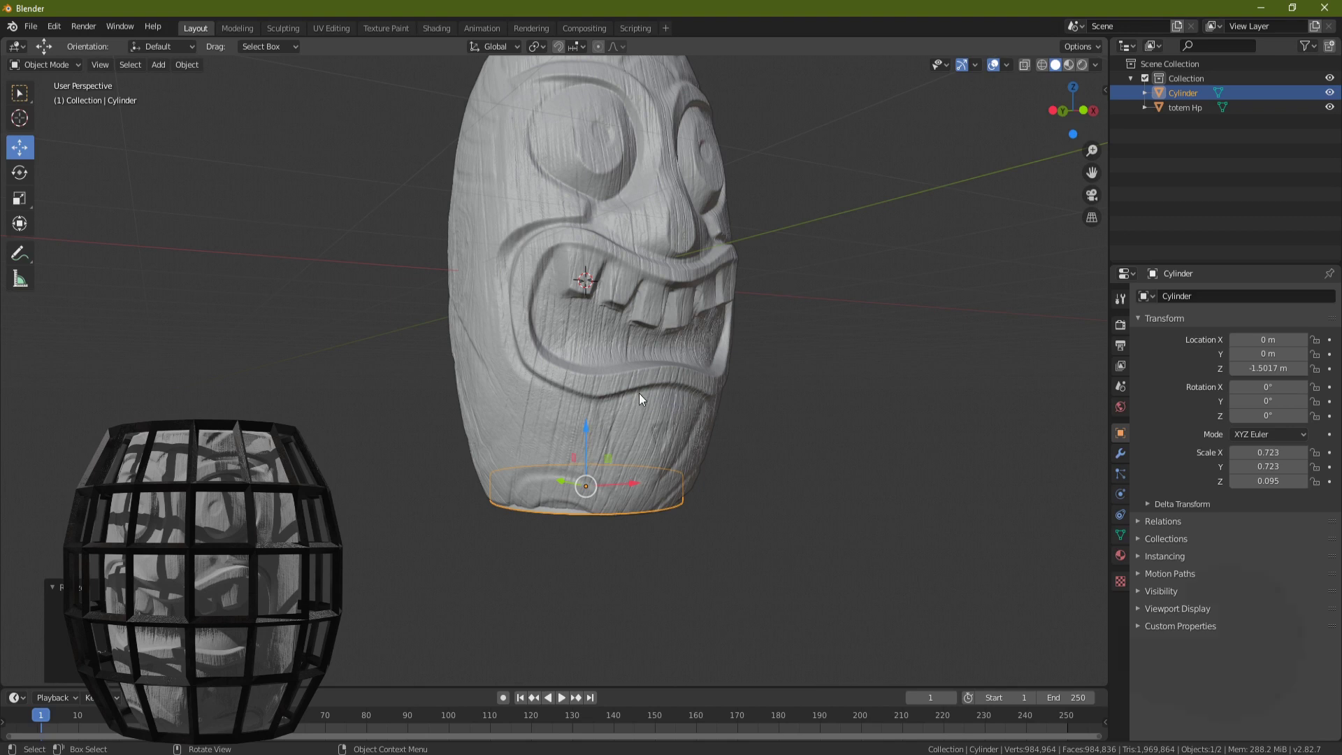
# Hide the totem Hp object and select the cylinder disc
pyautogui.click(681, 251)
pyautogui.press('h')
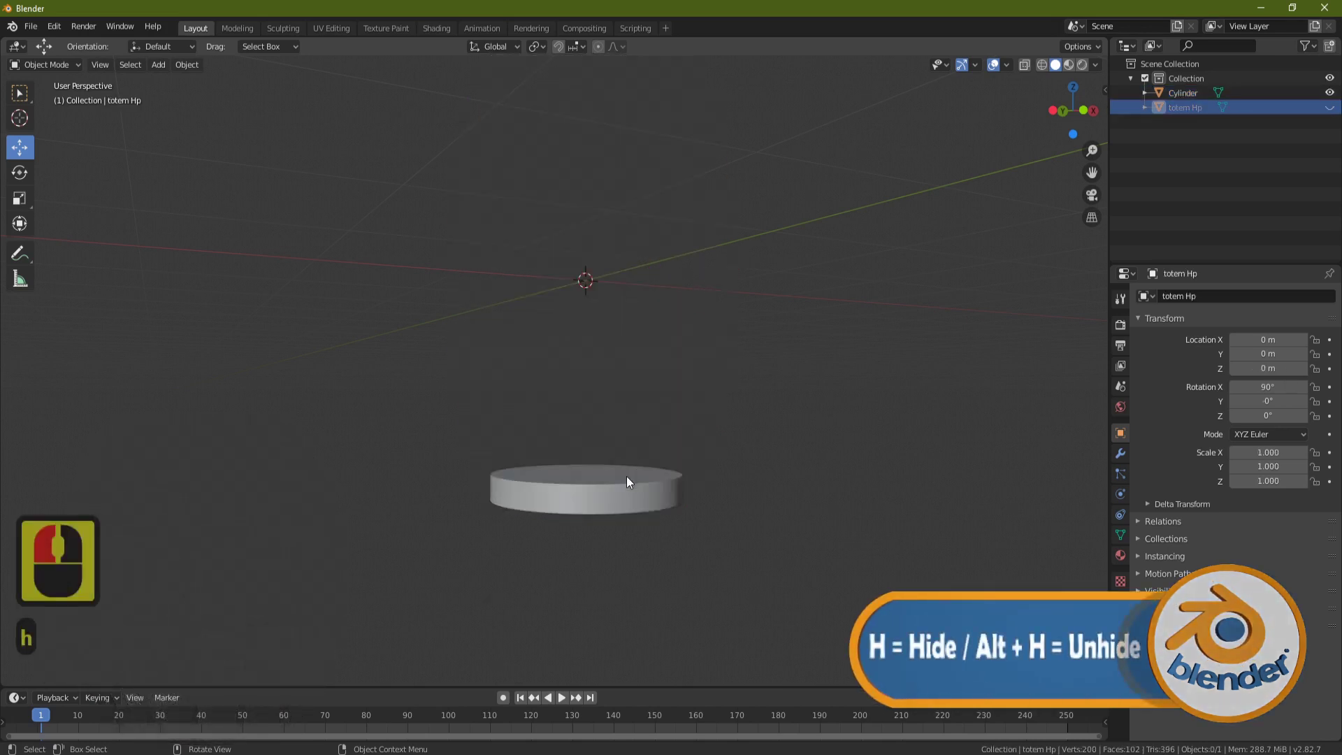
pyautogui.click(601, 494)
pyautogui.moveTo(697, 457); pyautogui.dragTo(664, 500, button='middle')
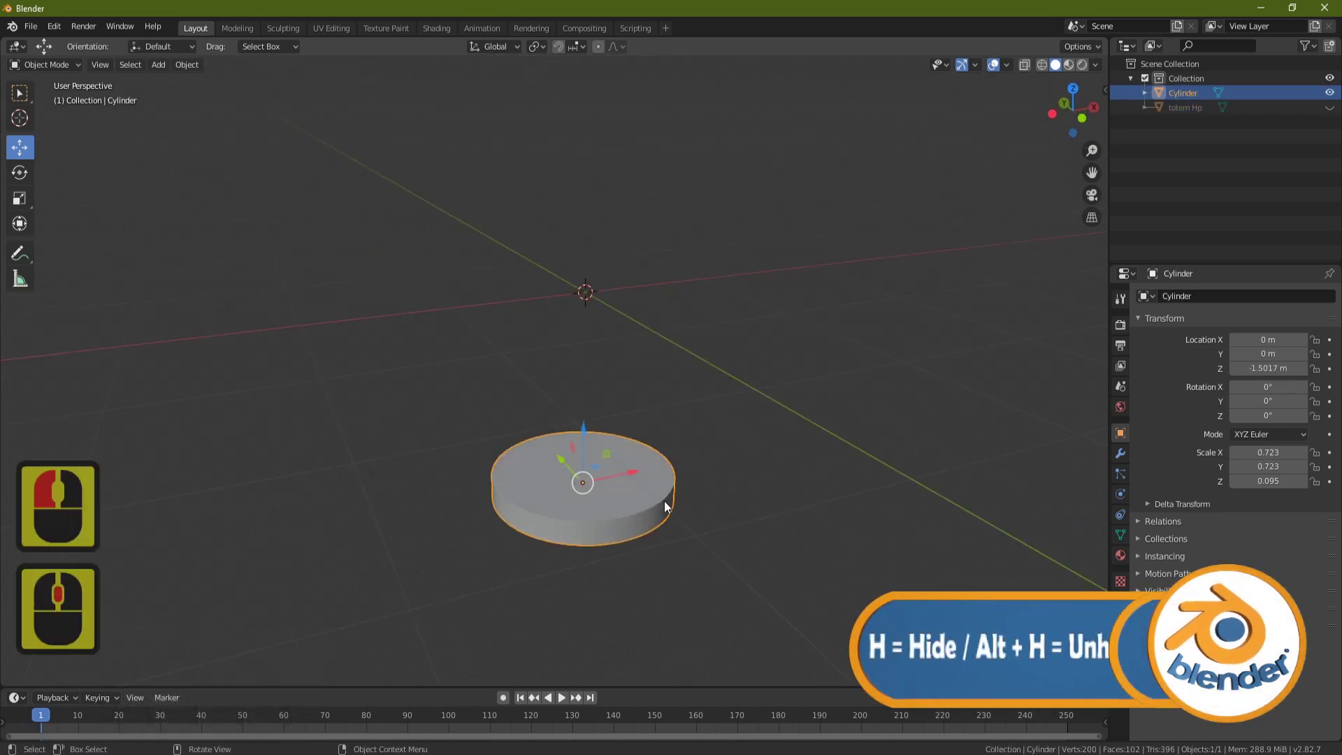
# Enter Edit Mode on the cylinder, switch to face selection and select its top face
pyautogui.press('Tab')
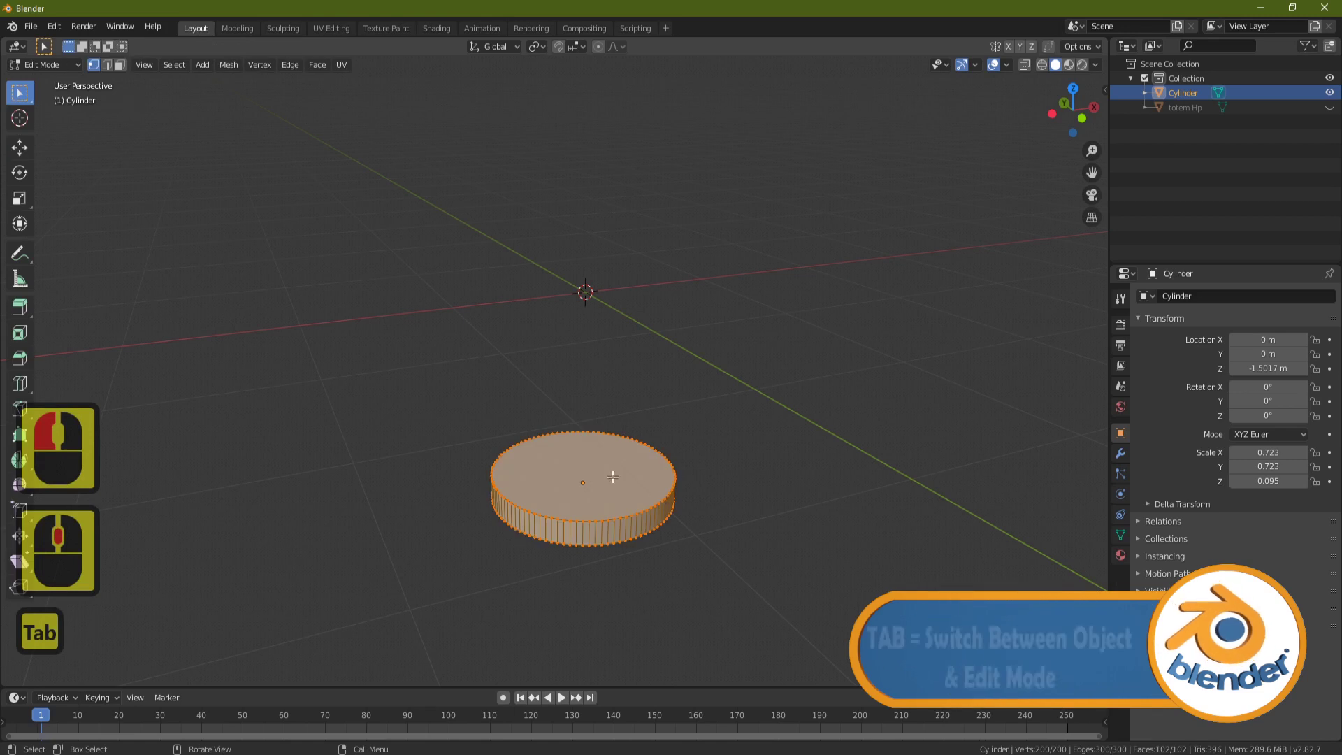
pyautogui.click(121, 65)
pyautogui.click(773, 432)
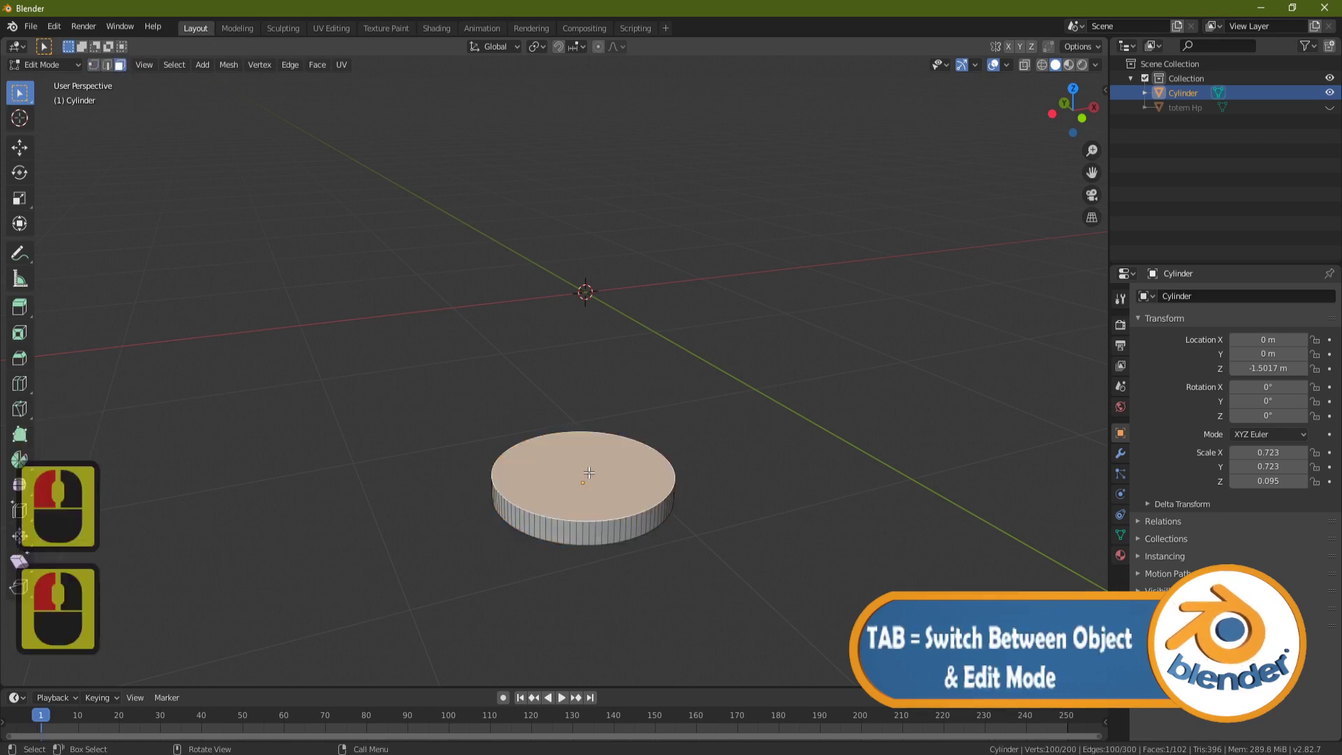
# Return to Object Mode, unhide the totem and select only the cylinder at its base
pyautogui.press('Tab')
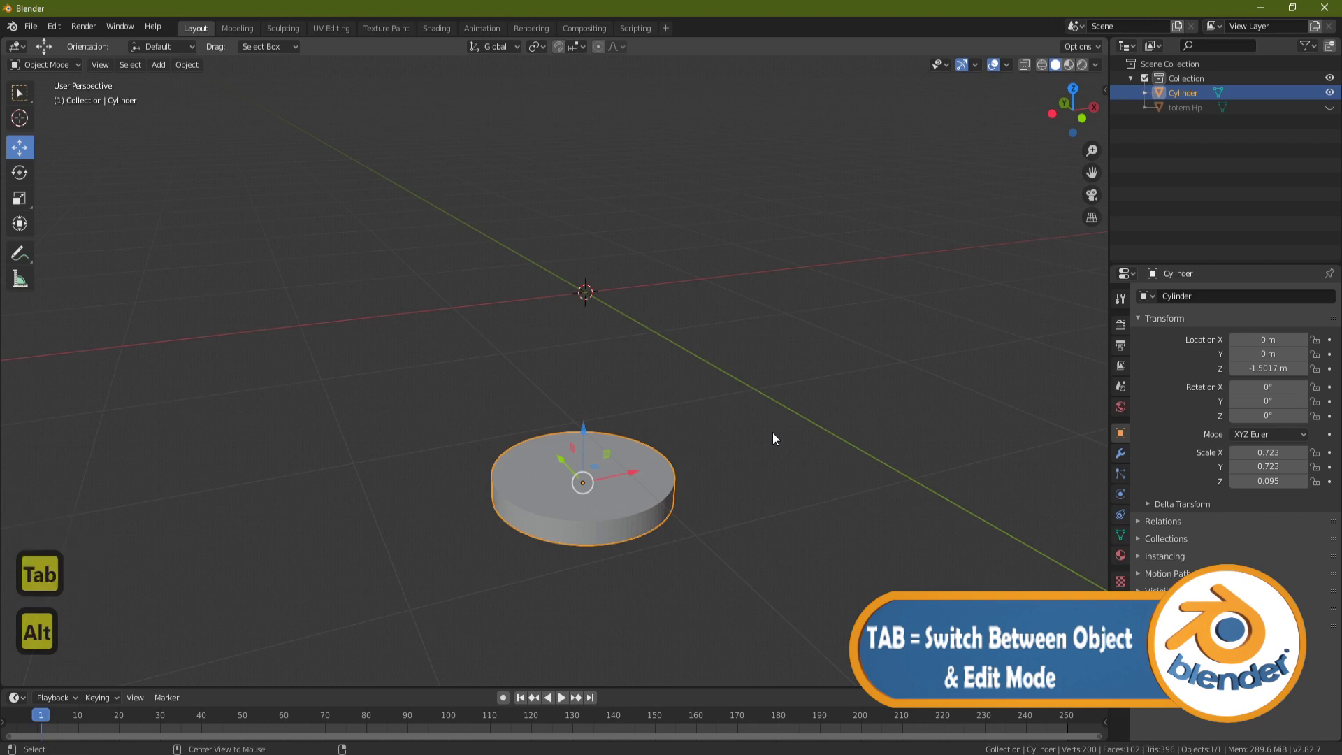
pyautogui.hotkey('alt', 'h')
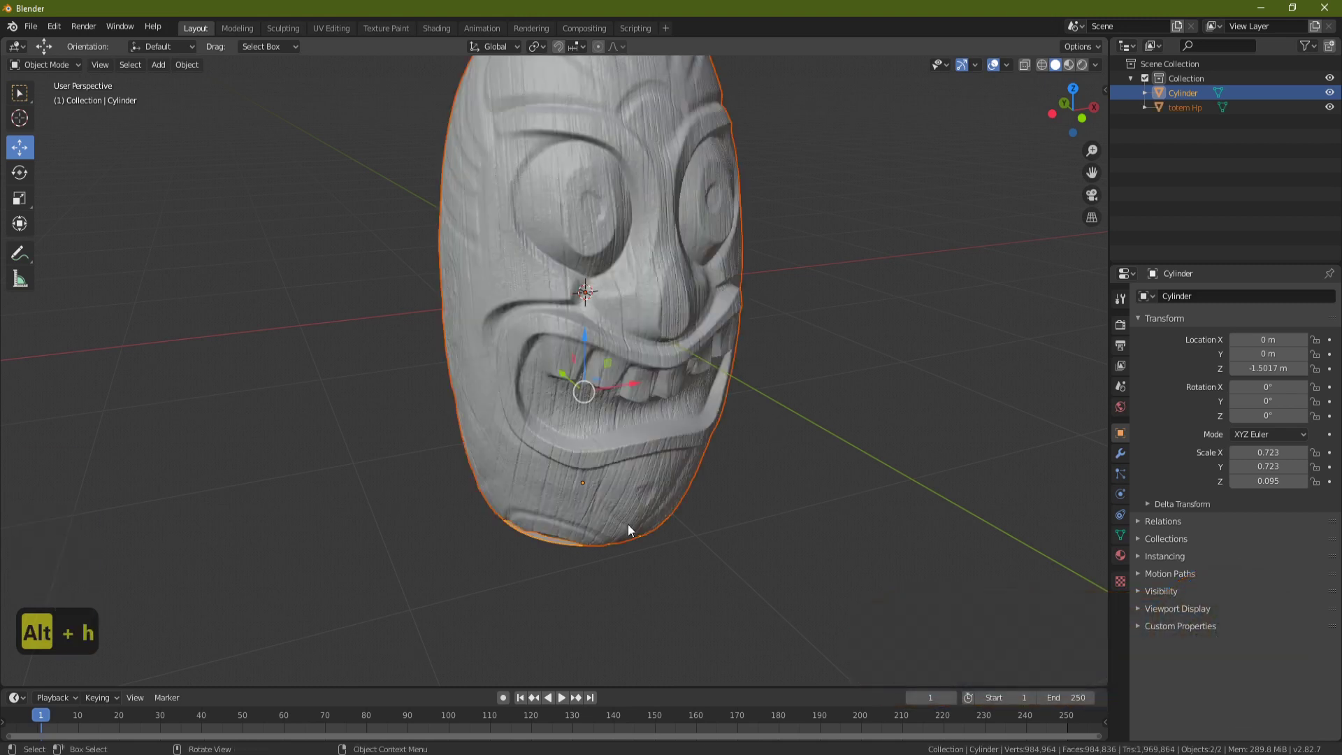
pyautogui.click(562, 542)
pyautogui.moveTo(706, 526); pyautogui.dragTo(717, 475, button='middle')
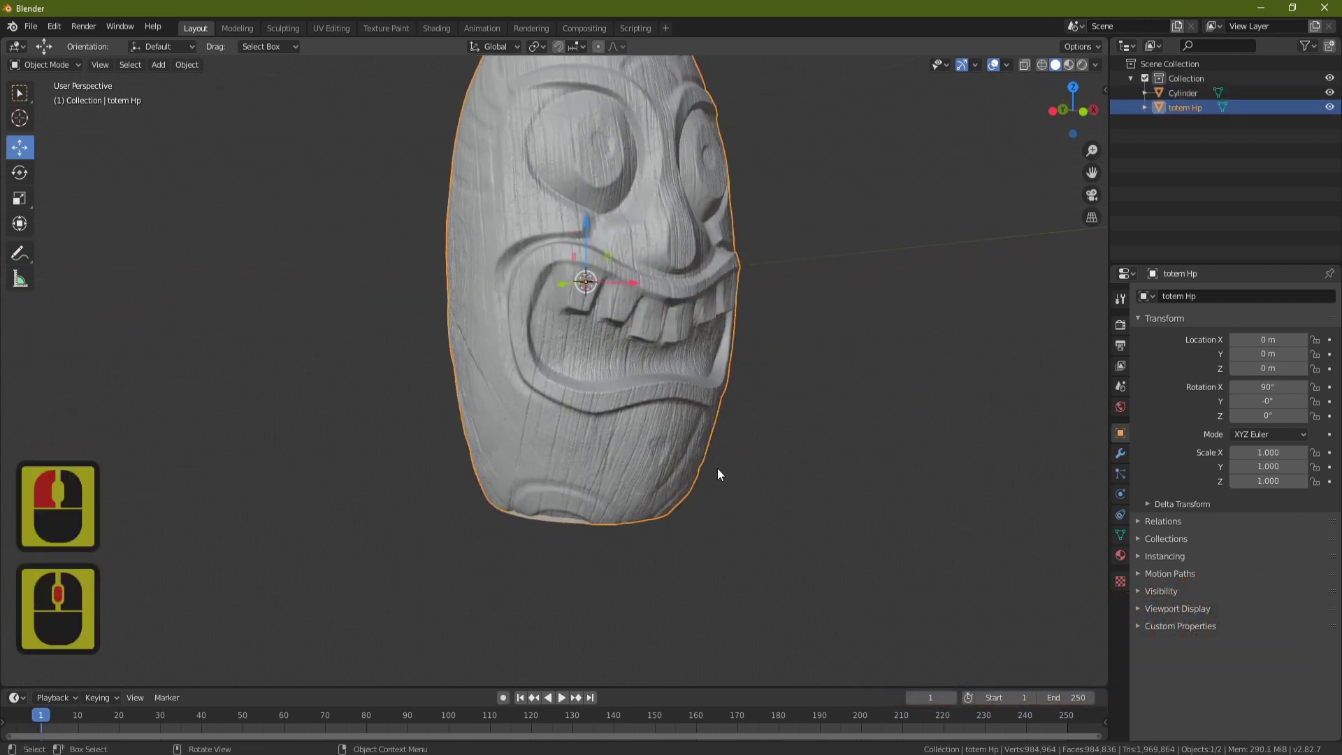
pyautogui.click(565, 520)
pyautogui.keyDown('shift'); pyautogui.moveTo(728, 521); pyautogui.dragTo(711, 412, button='middle'); pyautogui.keyUp('shift')
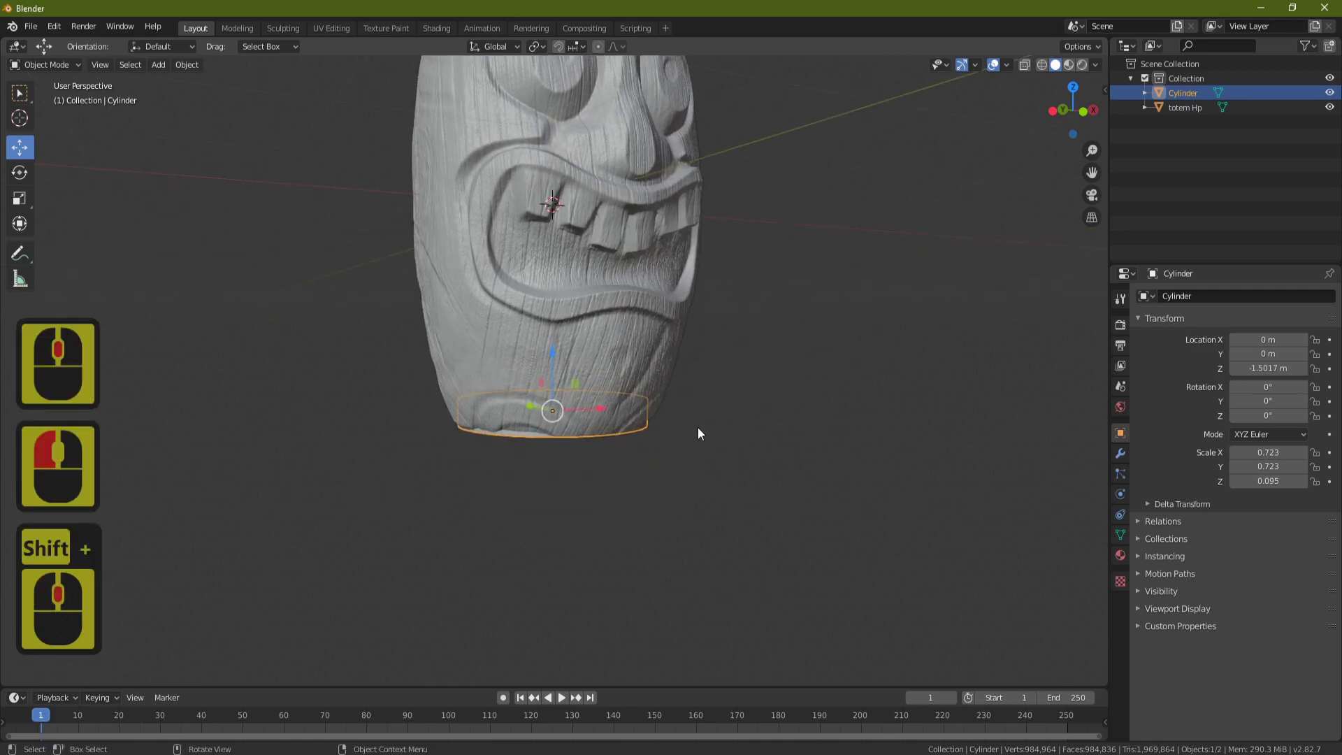
# In Edit Mode, scale the cylinder's top face up by 1.155 to match the totem's outline
pyautogui.press('Tab')
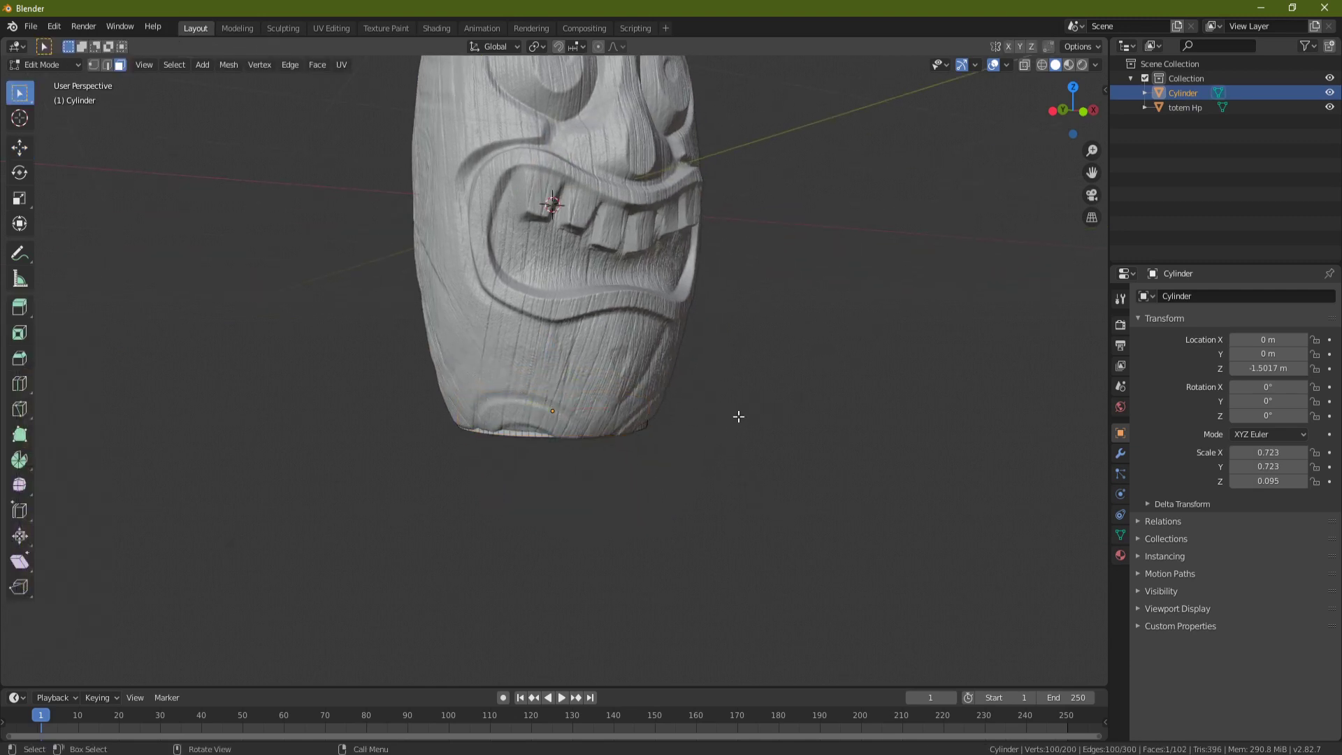
pyautogui.press('s')
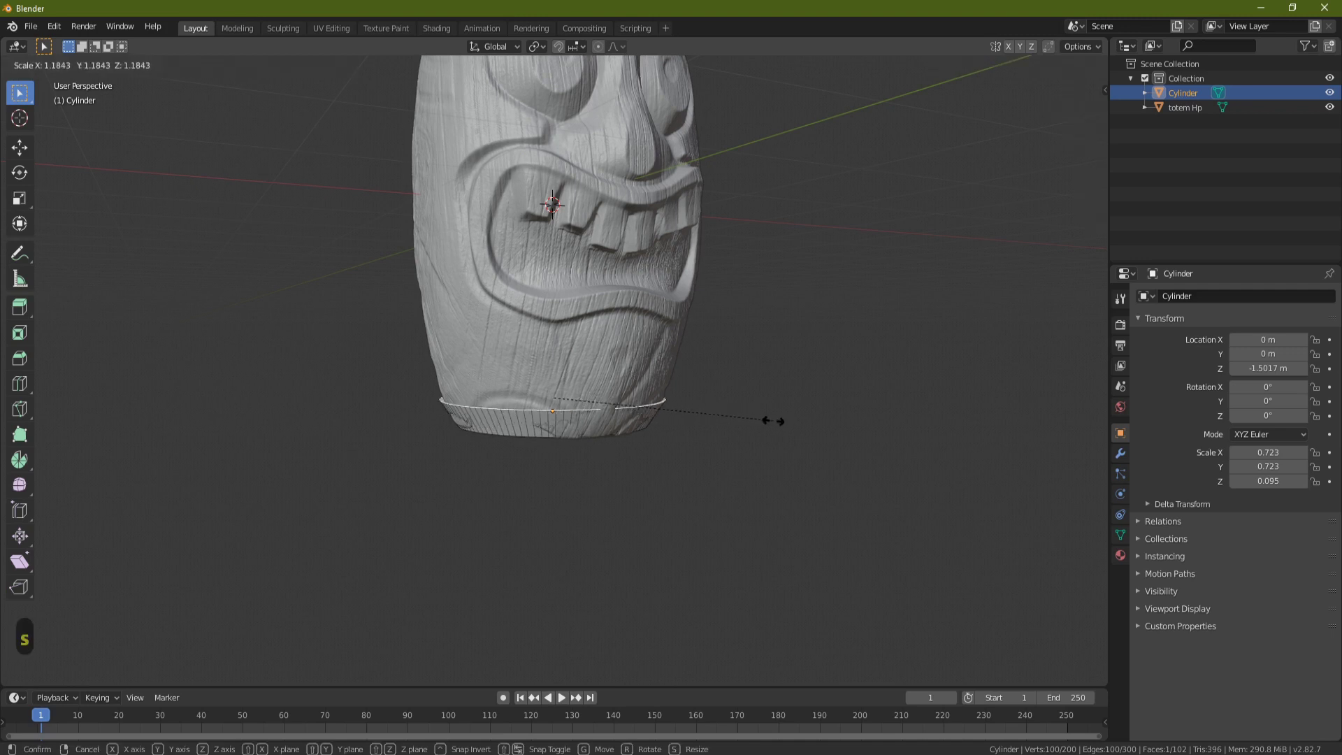
pyautogui.click(768, 421)
# Extrude the cylinder's top face up 0.27 m and scale it by 1.120 to follow the totem's lower flare
pyautogui.moveTo(656, 384); pyautogui.dragTo(576, 361, button='middle')
pyautogui.moveTo(537, 402); pyautogui.dragTo(459, 417, button='middle')
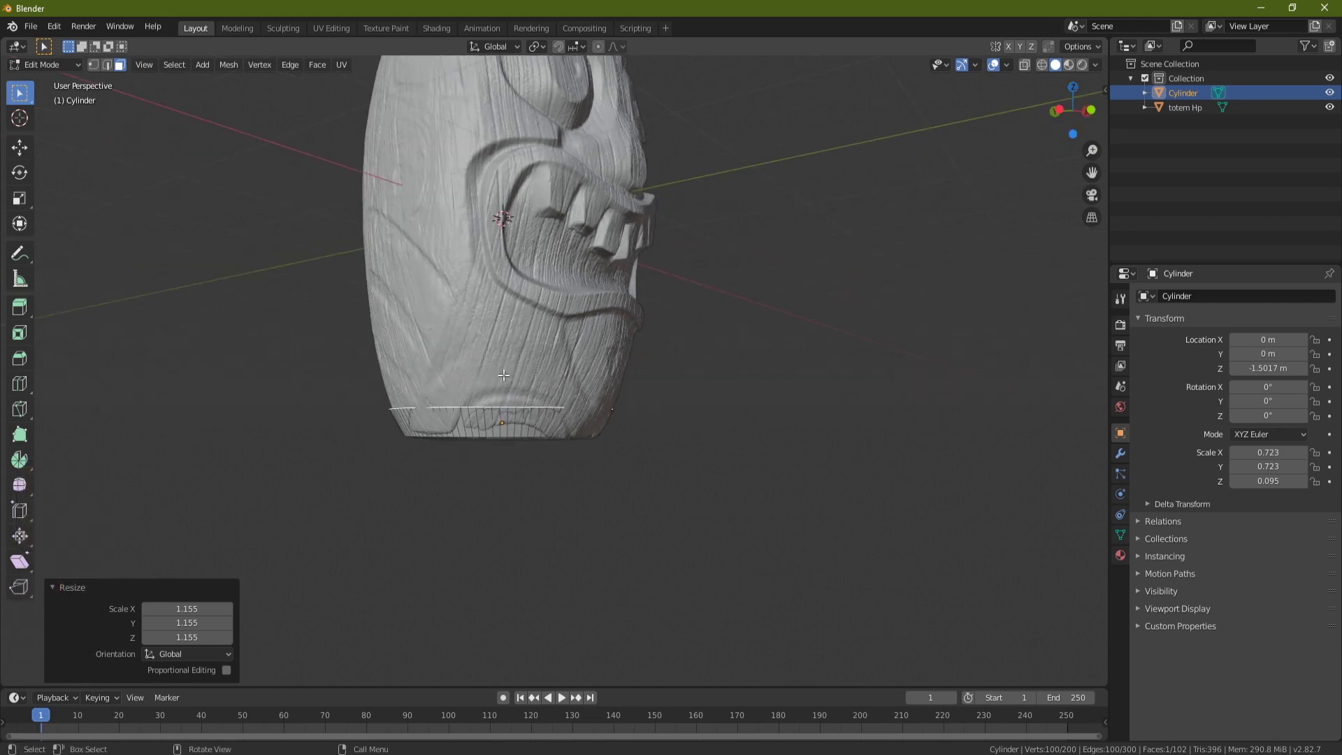
pyautogui.press('e')
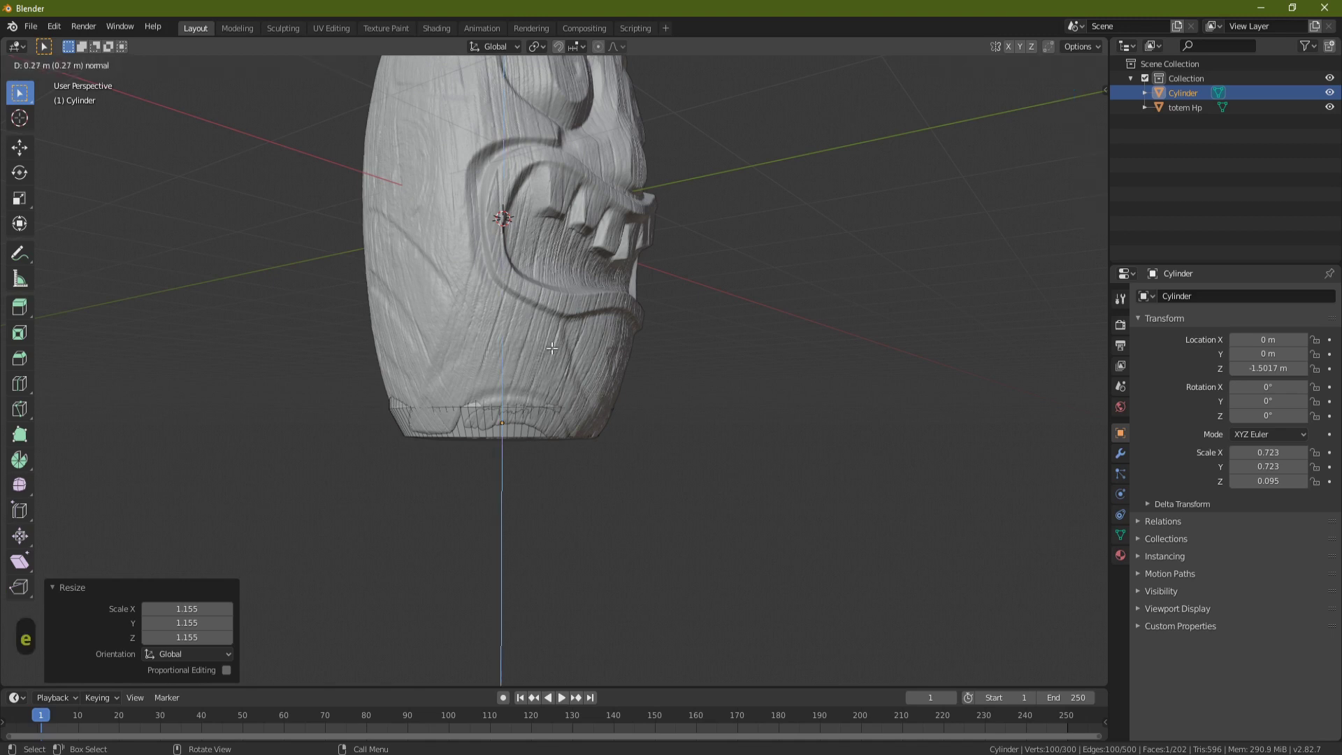
pyautogui.click(552, 347)
pyautogui.press('s')
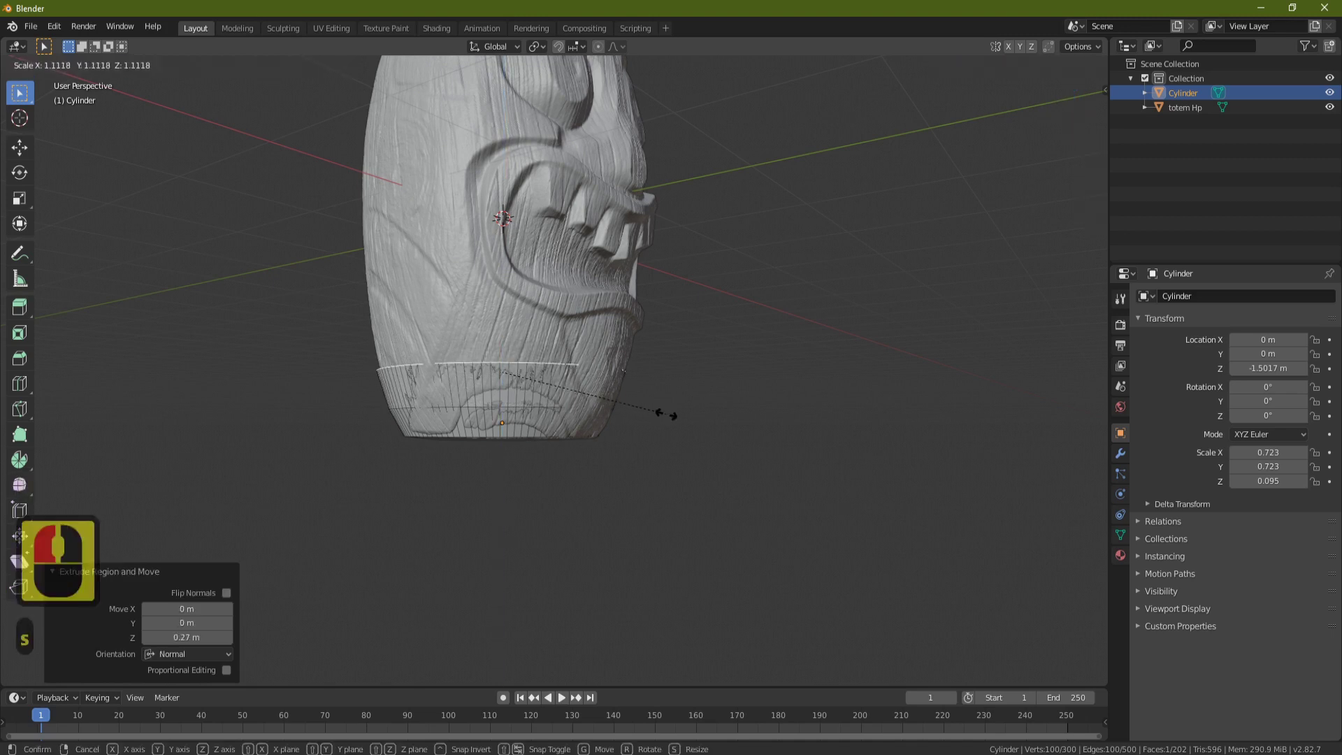
pyautogui.click(665, 412)
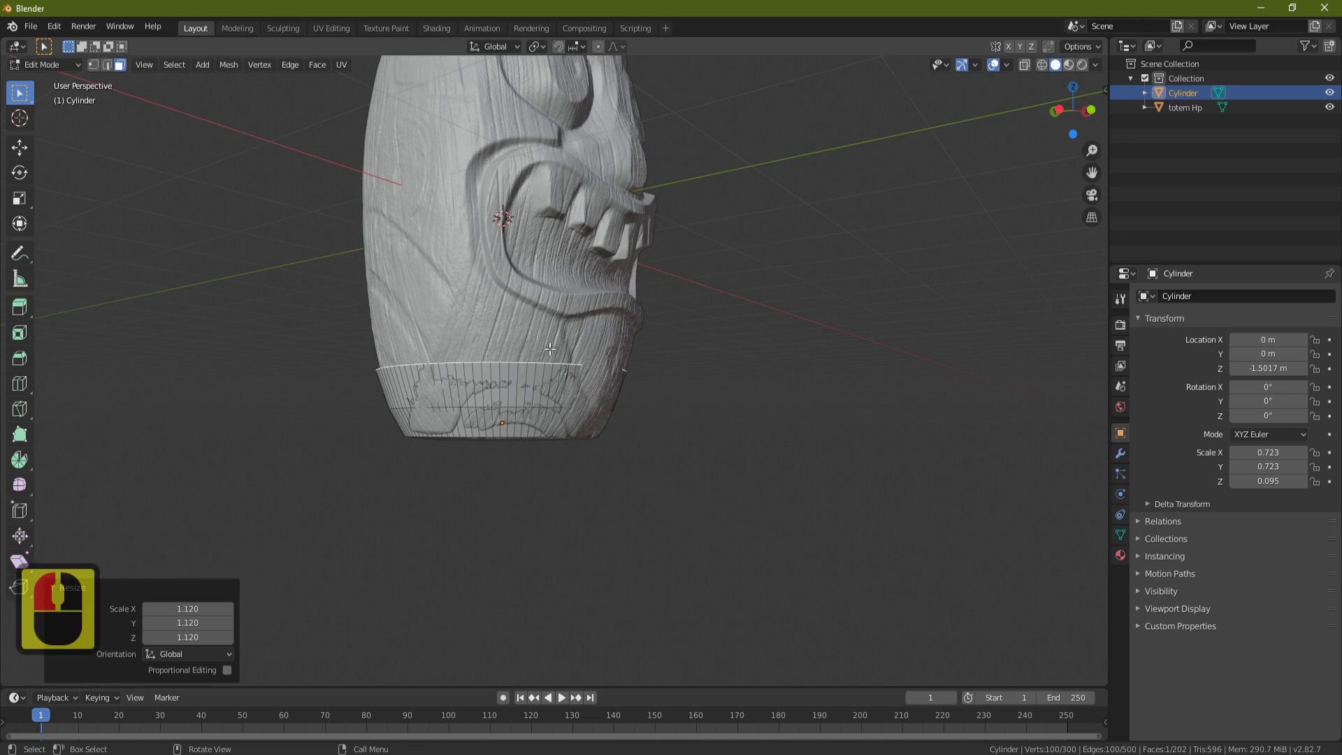
# Extrude the cage's top face up another 0.239 m and scale it by 1.075 to fit below the mouth
pyautogui.press('e')
pyautogui.click(550, 318)
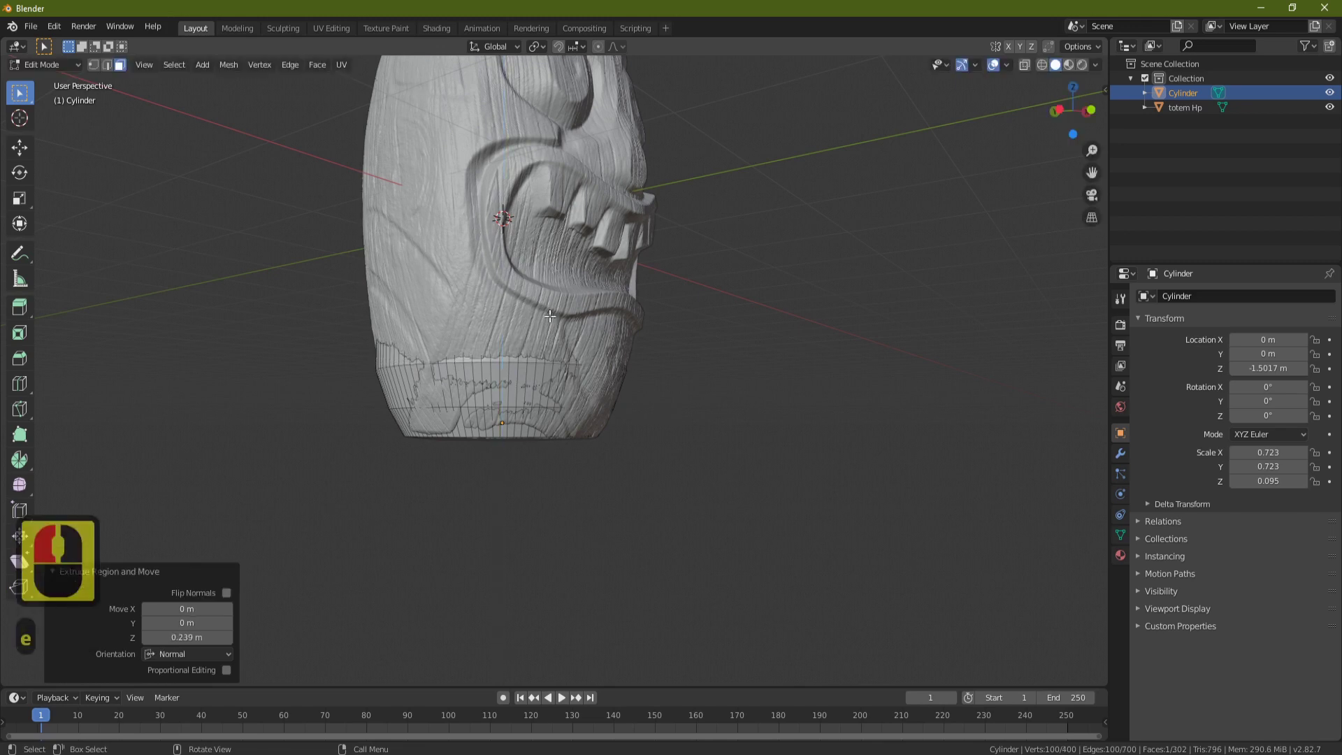
pyautogui.press('s')
pyautogui.click(683, 377)
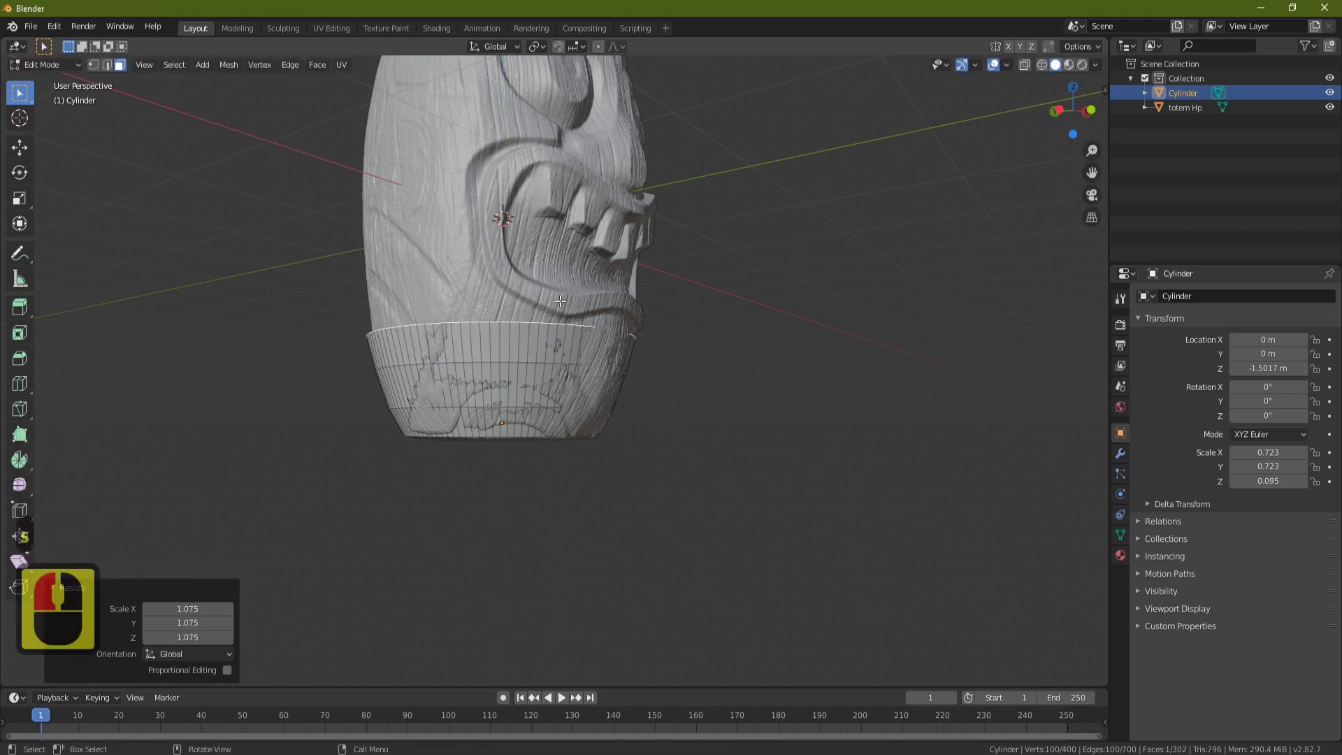
# Extrude the top face up 0.338 m to the mouth area and scale it by 1.019
pyautogui.press('e')
pyautogui.click(684, 331)
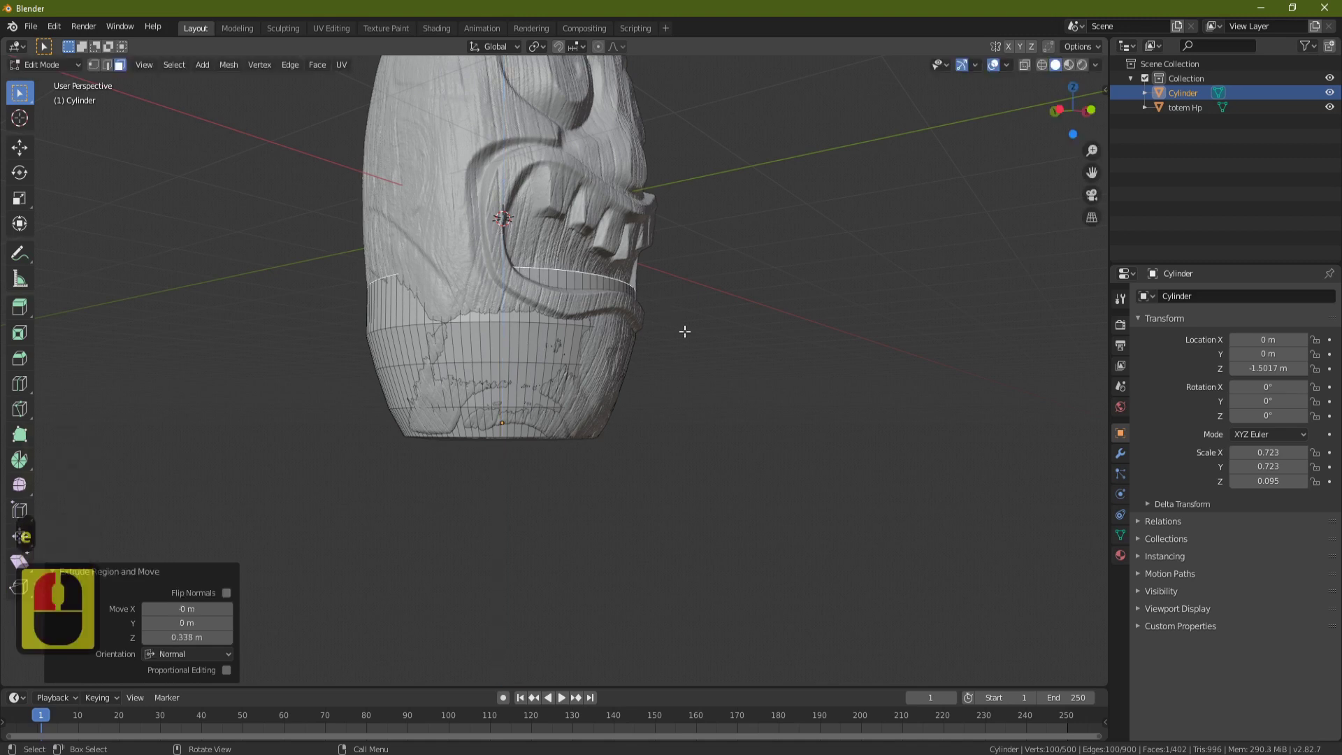
pyautogui.press('s')
pyautogui.click(687, 333)
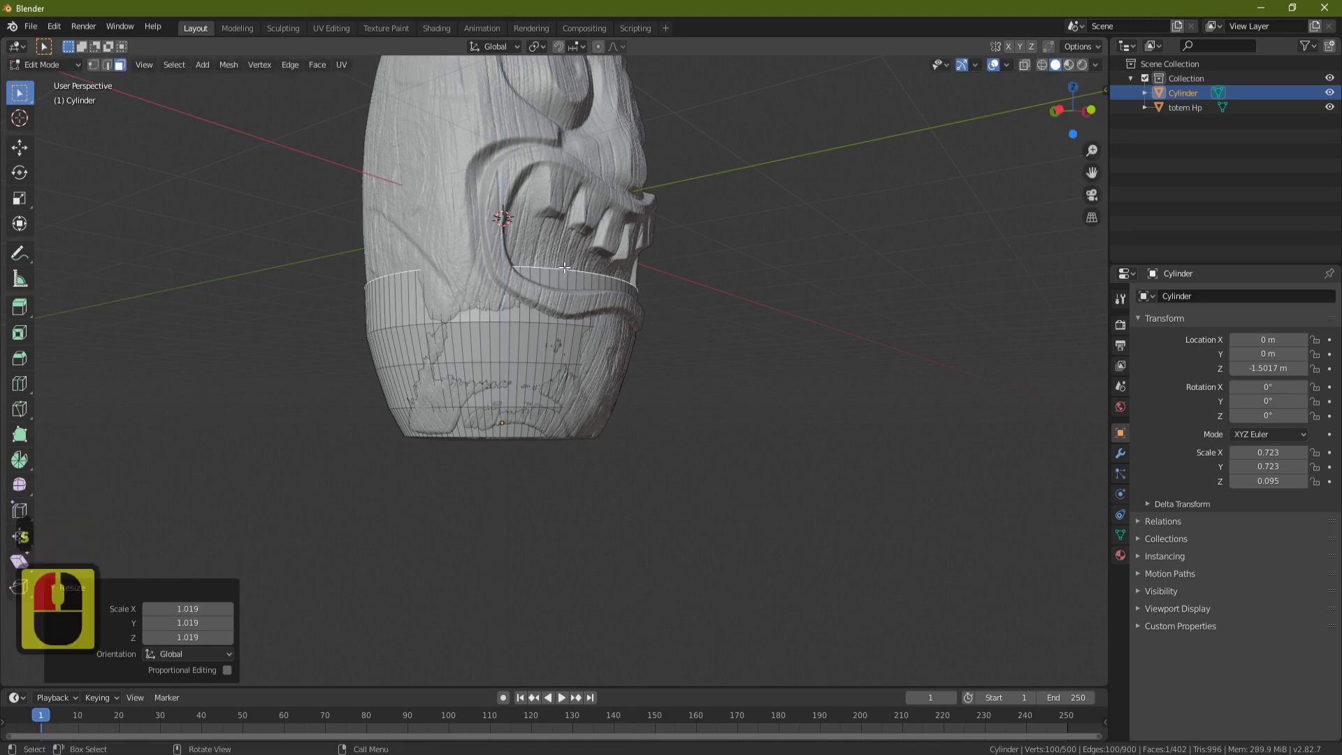
# Extrude the top face up 0.41 m to the height of the teeth and scale it by 1.026
pyautogui.press('e')
pyautogui.click(551, 220)
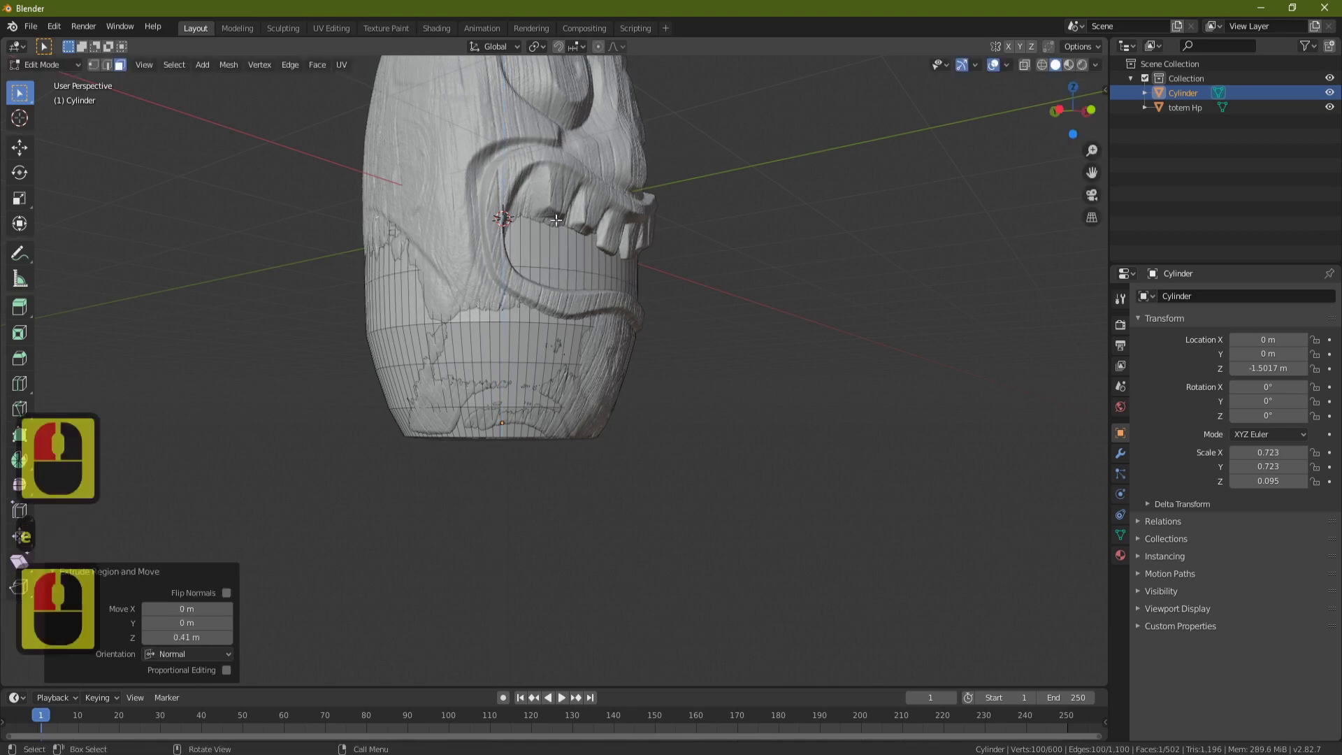
pyautogui.press('s')
pyautogui.click(717, 301)
# Extrude the top face up 0.4 m to just above the mouth and scale it by 1.014
pyautogui.keyDown('shift'); pyautogui.moveTo(715, 299); pyautogui.dragTo(686, 356, button='middle'); pyautogui.keyUp('shift')
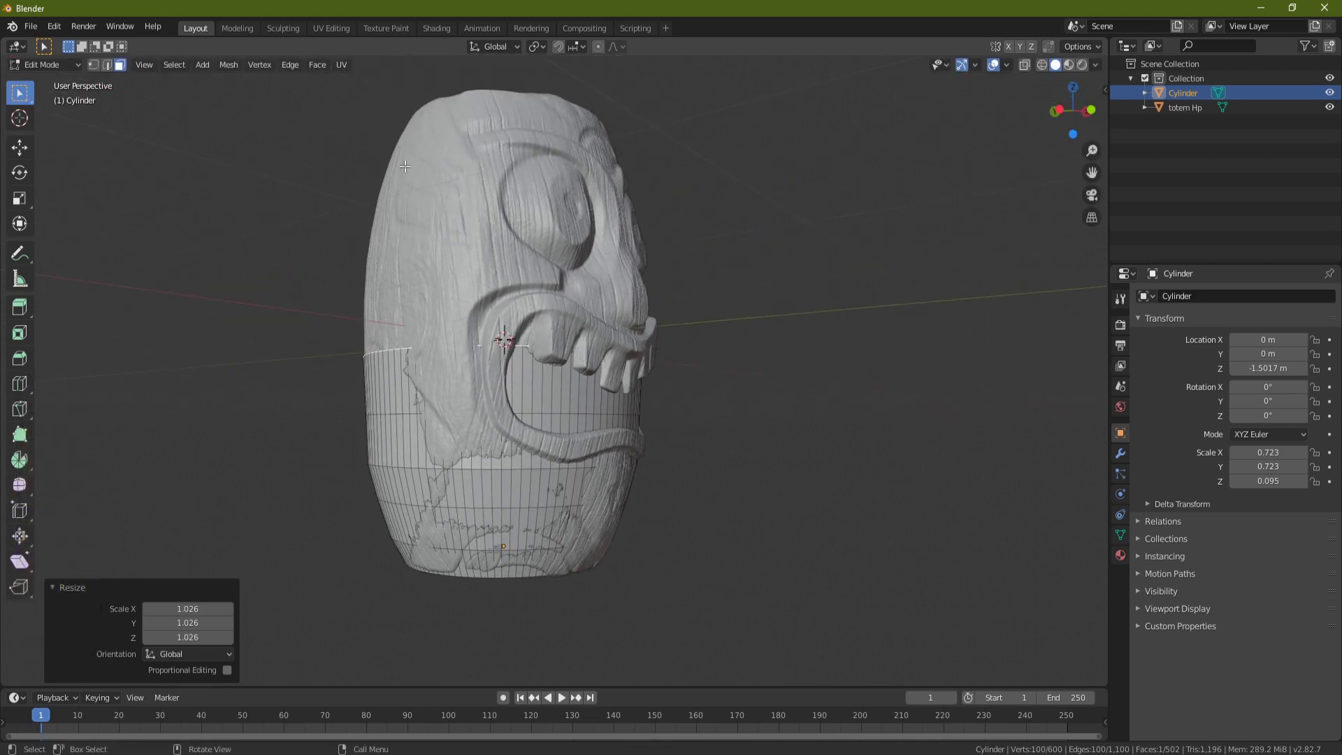
pyautogui.press('e')
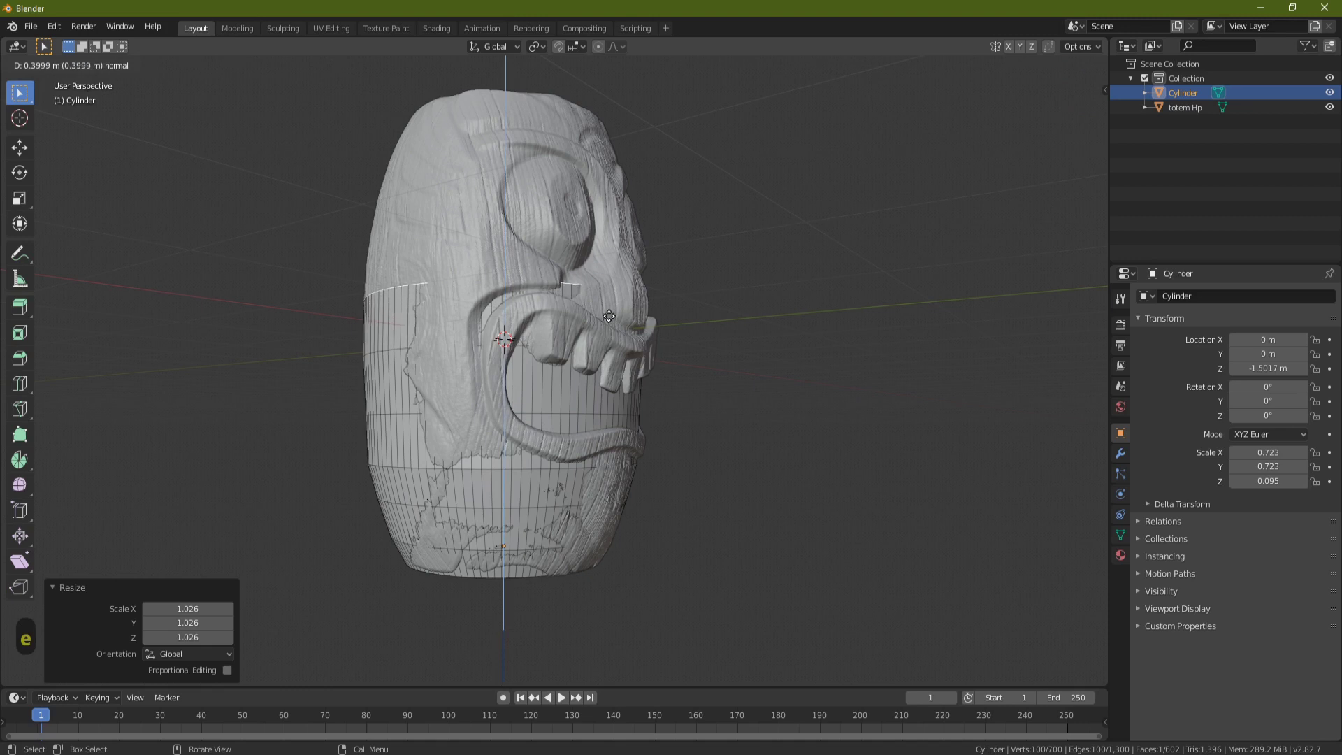
pyautogui.click(765, 393)
pyautogui.press('s')
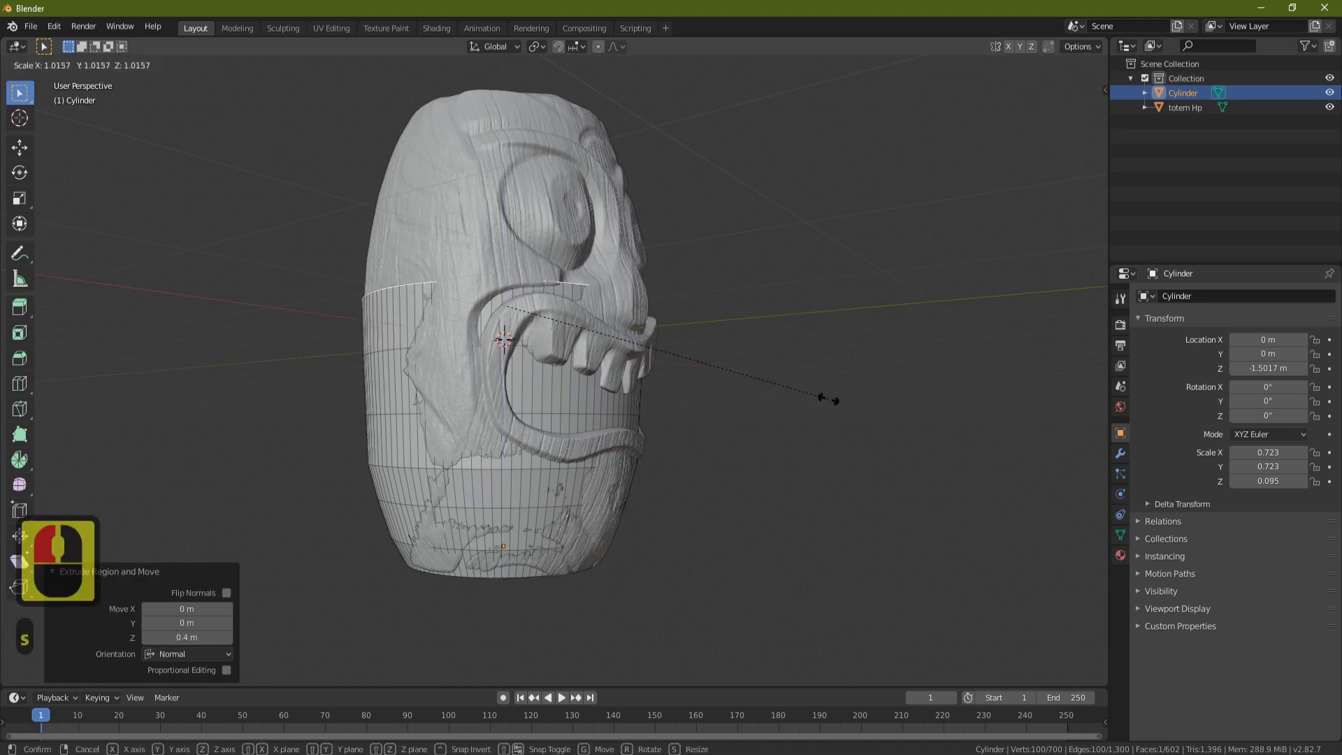
pyautogui.click(830, 396)
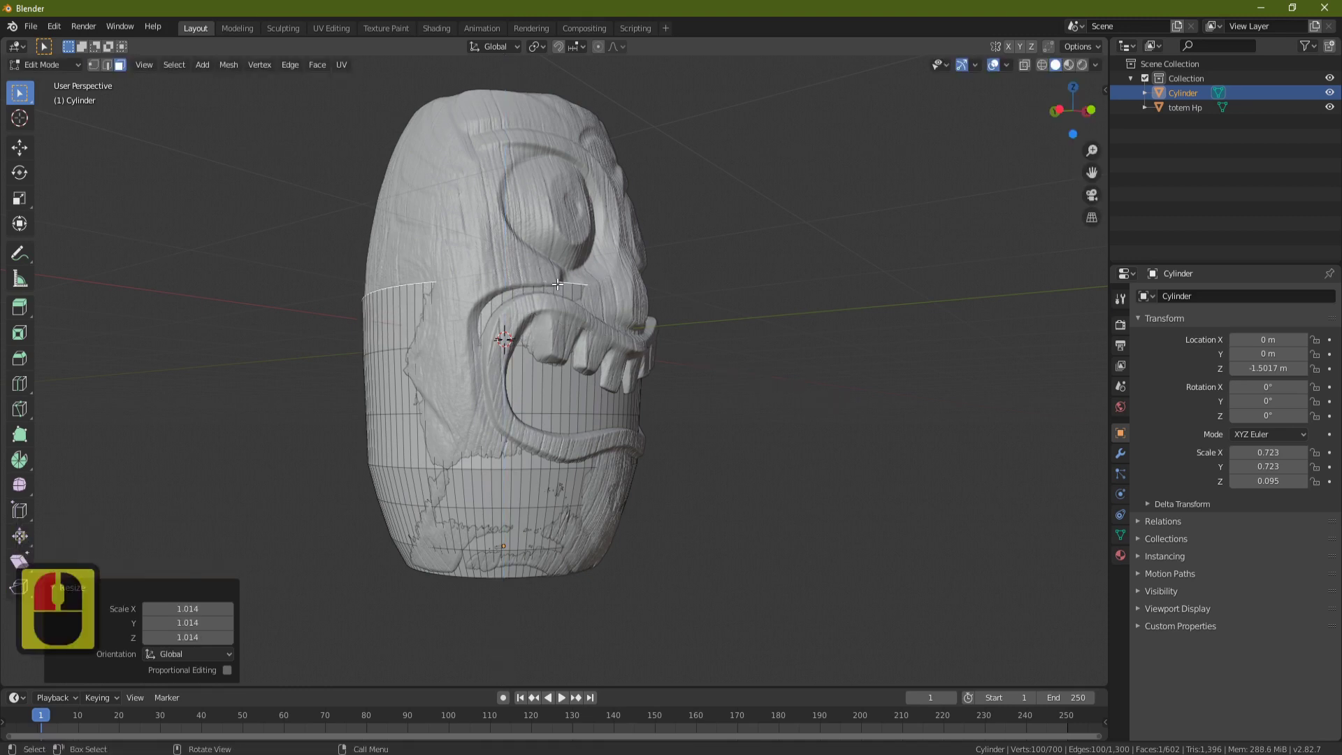
# Extrude the top face up 0.436 m to the totem's eye level and scale it down to 0.958
pyautogui.press('e')
pyautogui.click(830, 375)
pyautogui.press('s')
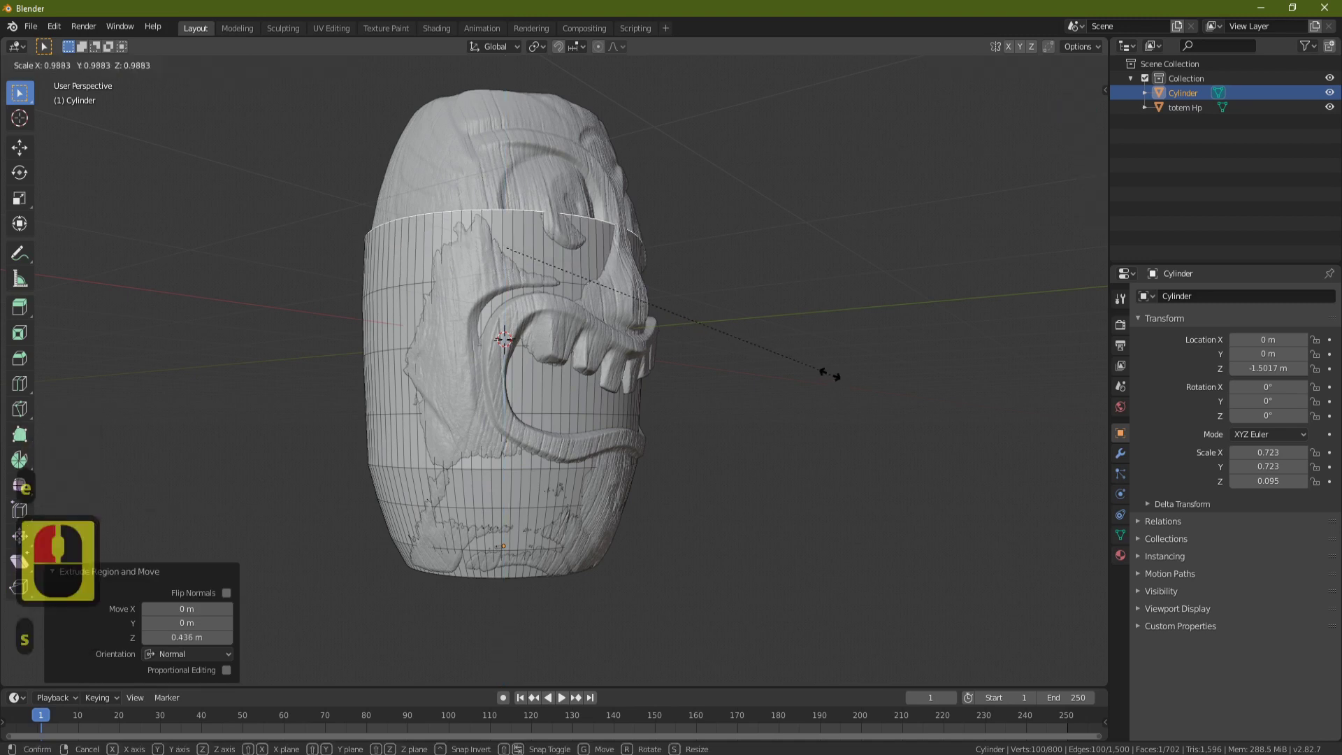
pyautogui.click(818, 367)
# Extrude the top face up 0.501 m to above the eyes and scale it down to 0.901
pyautogui.press('e')
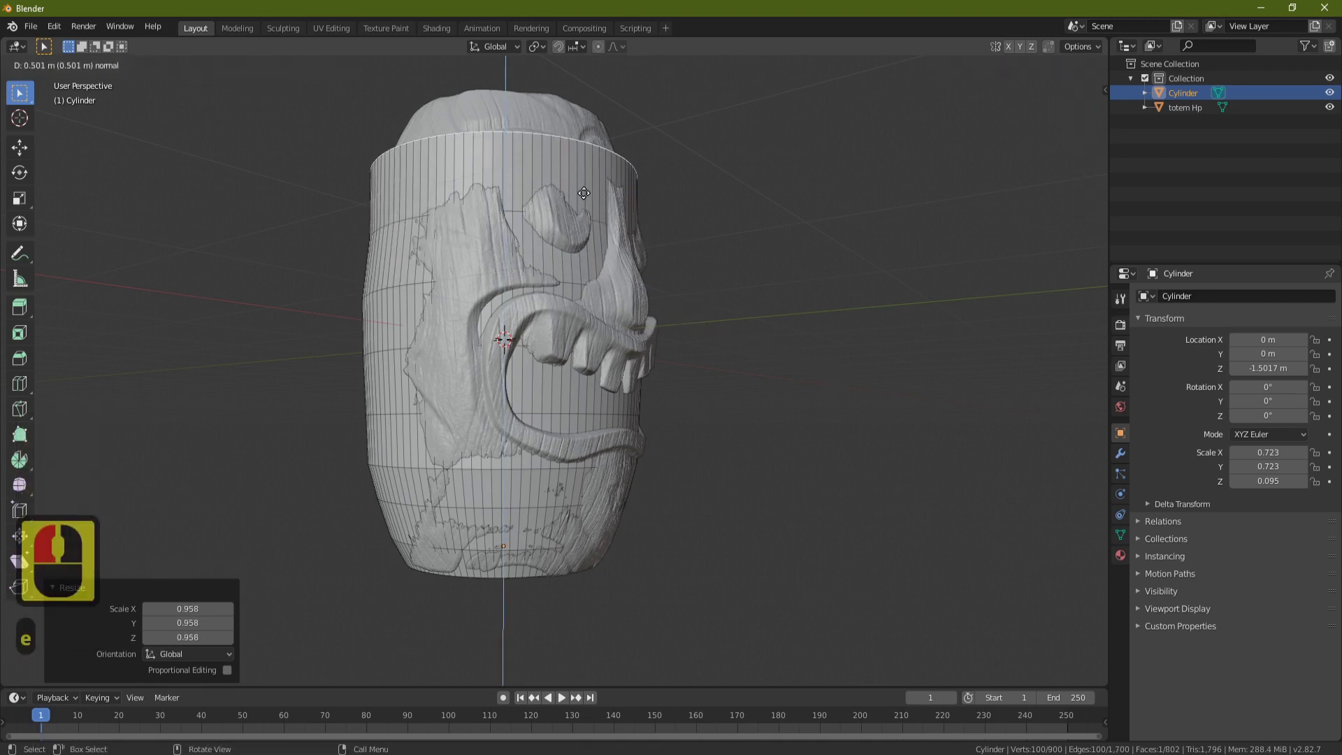
pyautogui.click(584, 192)
pyautogui.press('s')
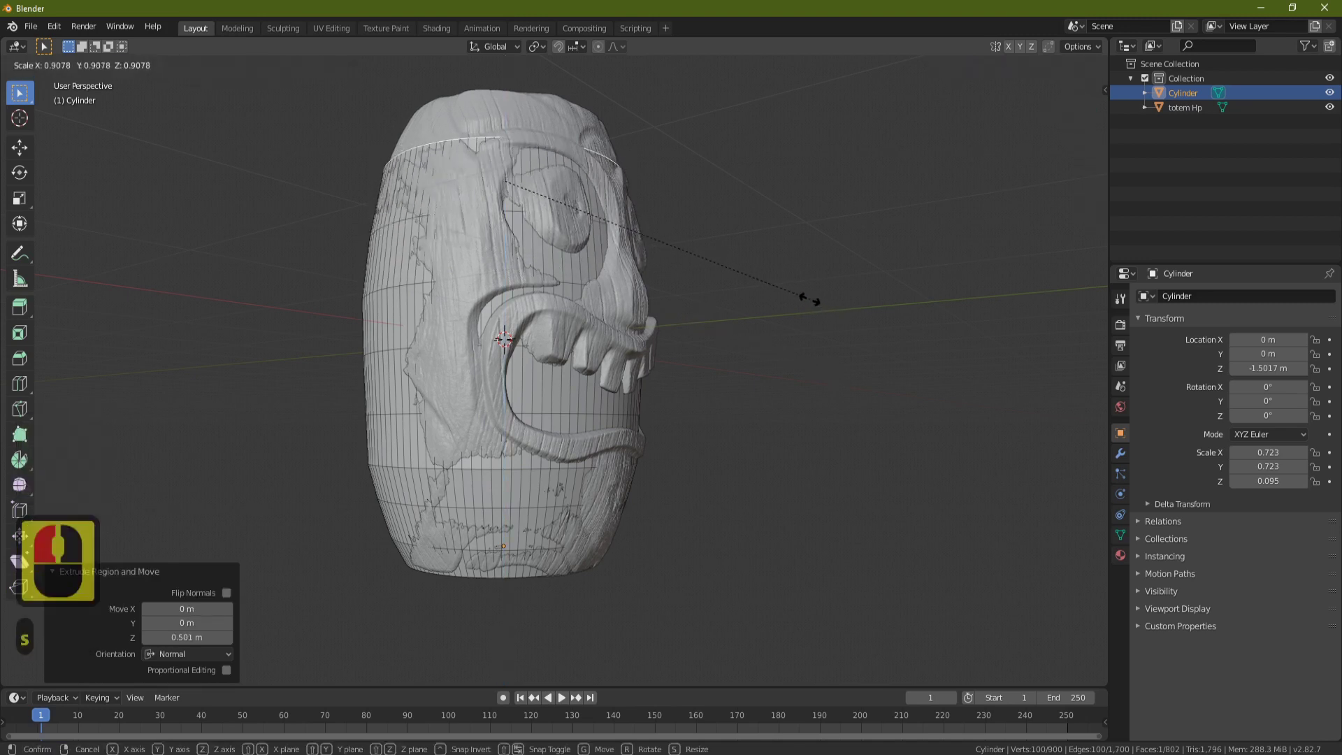
pyautogui.click(808, 299)
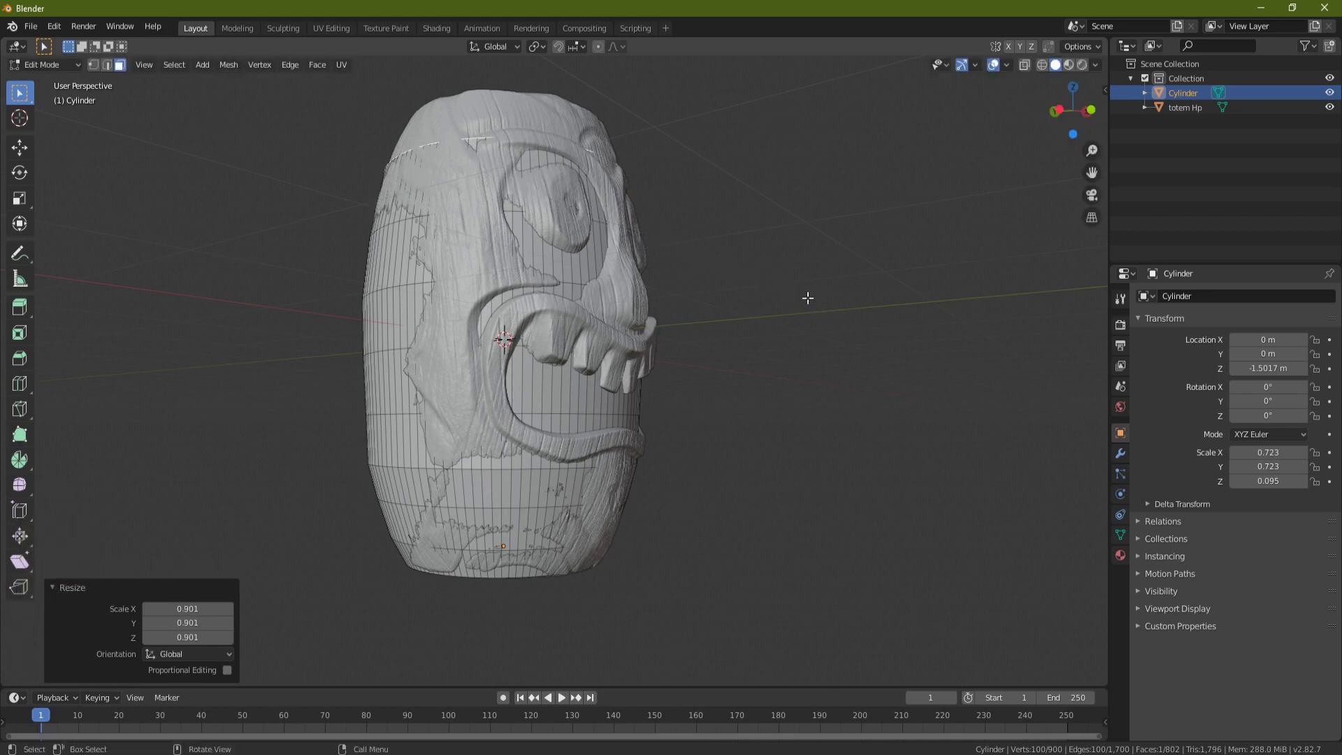
# Extrude the top face up 0.339 m to near the totem's upper rim and scale it down to 0.868
pyautogui.keyDown('shift'); pyautogui.moveTo(805, 297); pyautogui.dragTo(638, 317, button='middle'); pyautogui.keyUp('shift')
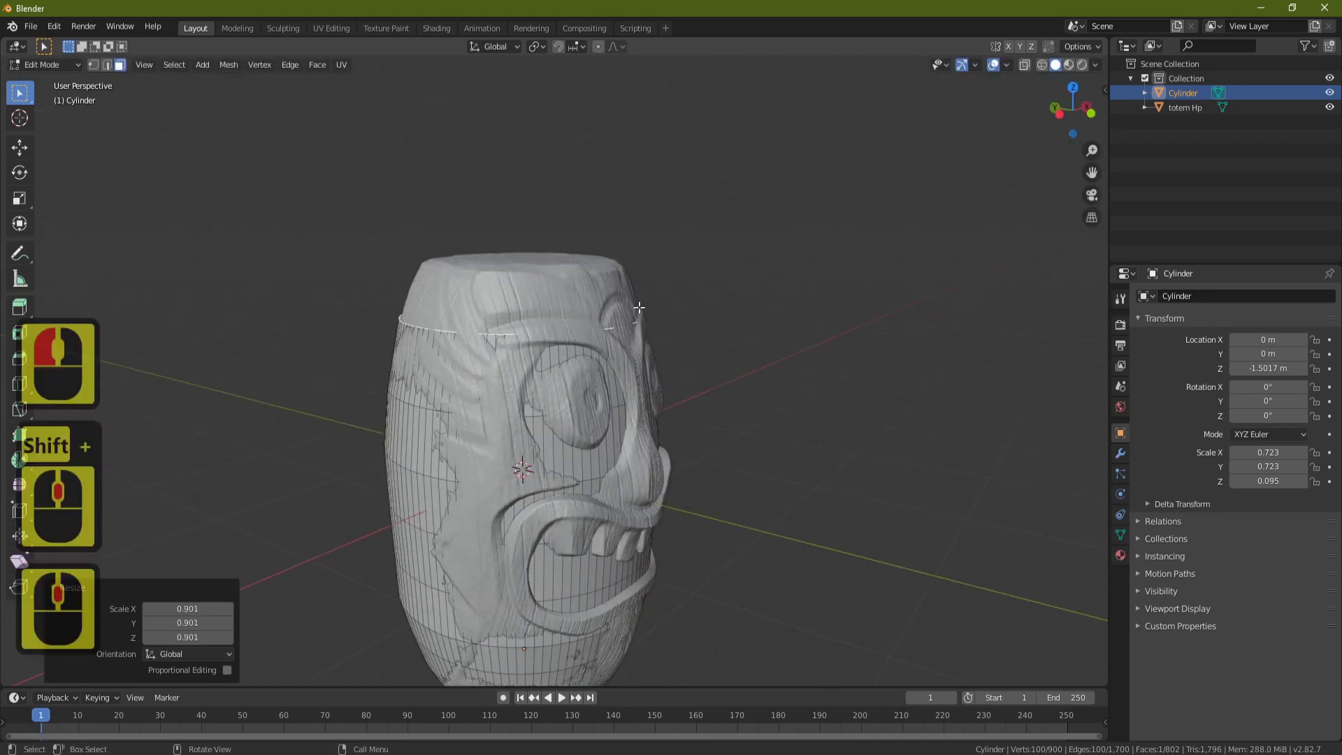
pyautogui.press('e')
pyautogui.click(635, 277)
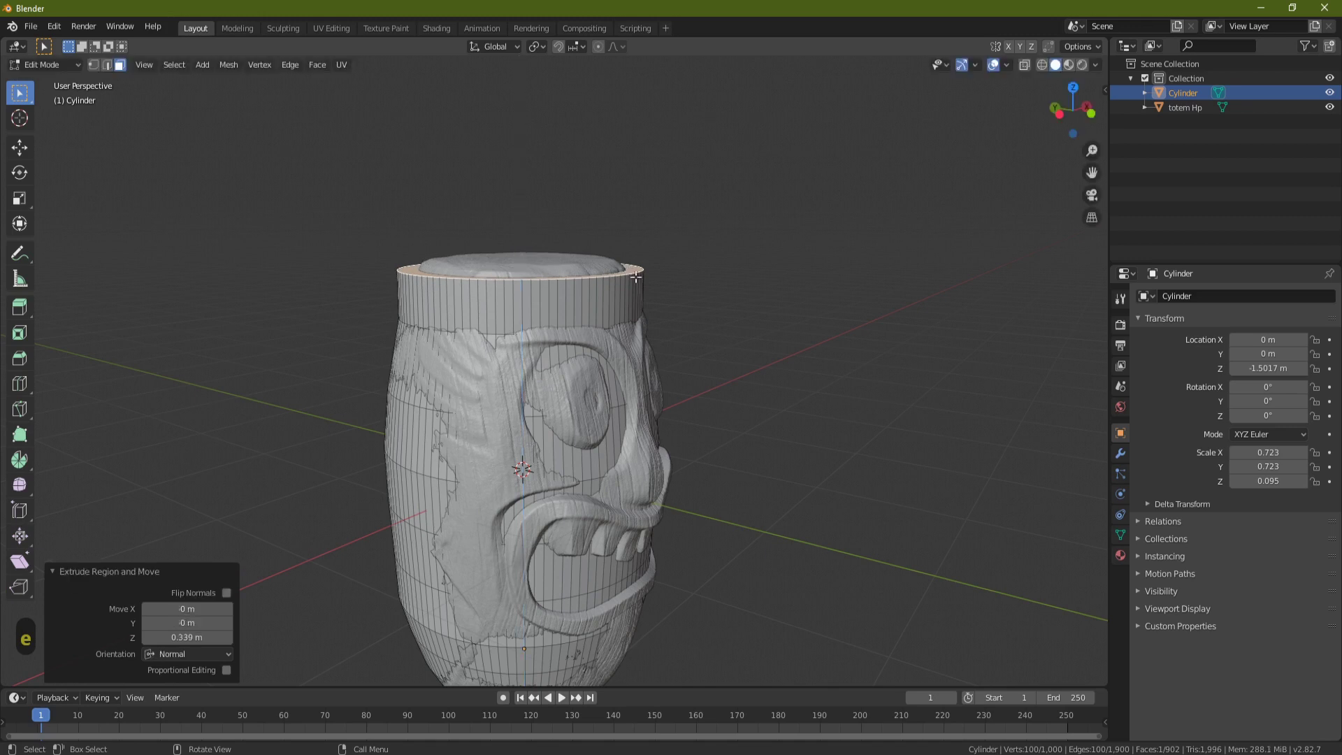
pyautogui.press('s')
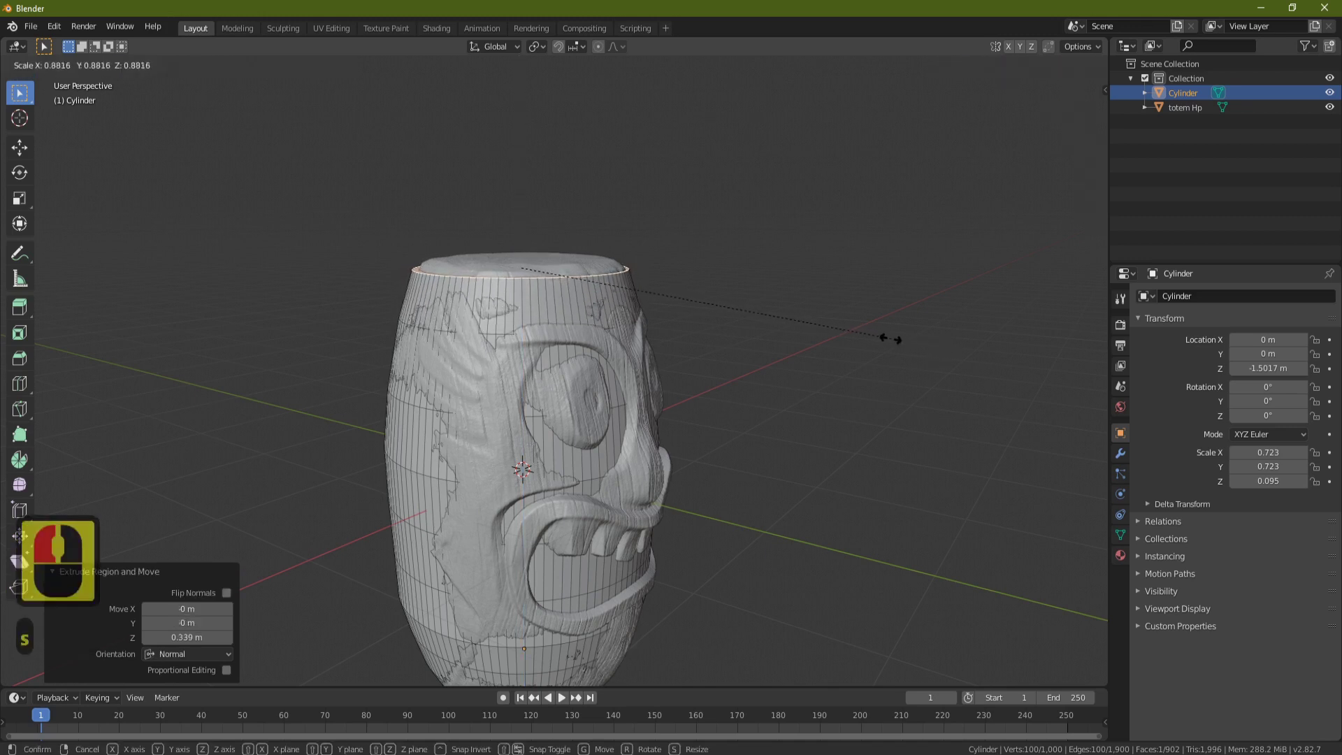
pyautogui.click(883, 339)
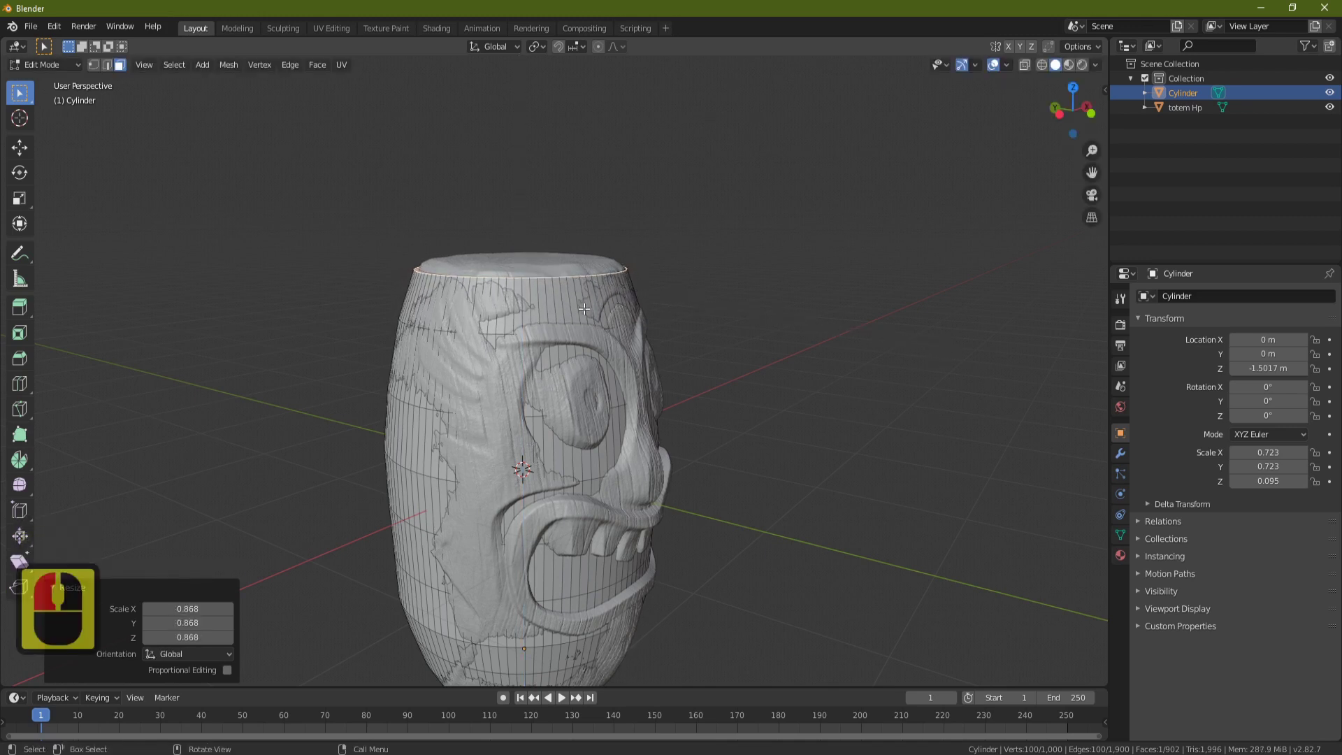
# Extrude the top face up 0.0784 m to cover the totem's top and scale it down to 0.874
pyautogui.press('e')
pyautogui.click(822, 347)
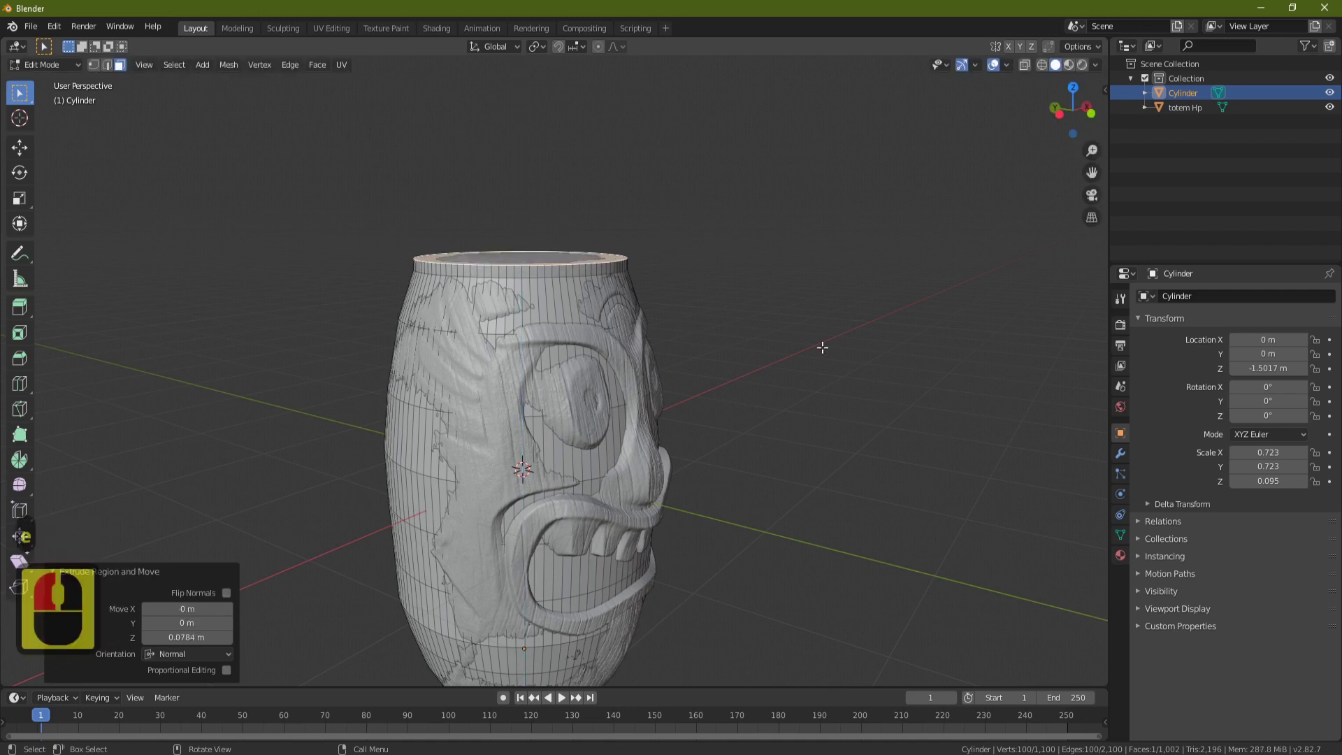
pyautogui.press('s')
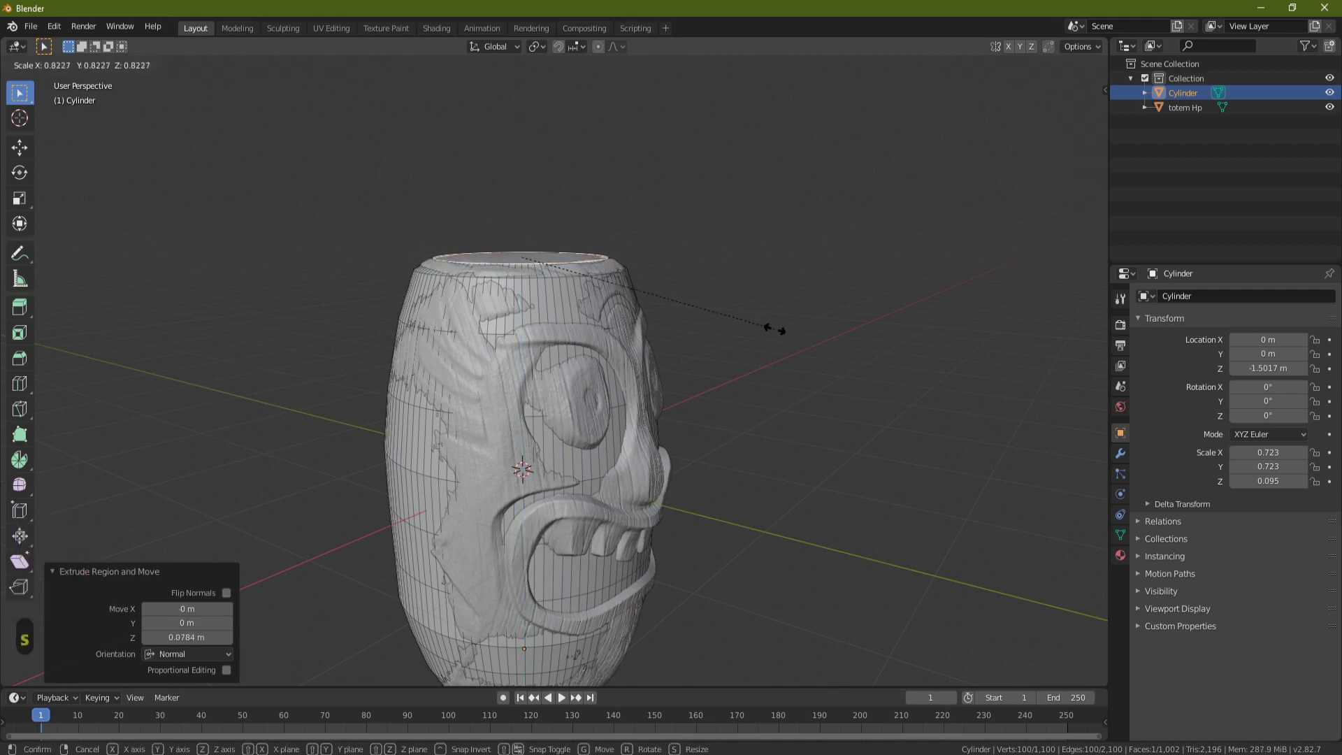
pyautogui.click(786, 327)
# Check the cage's fit around the totem, return to Object Mode and select the totem Hp object
pyautogui.scroll(-3, 642, 319)
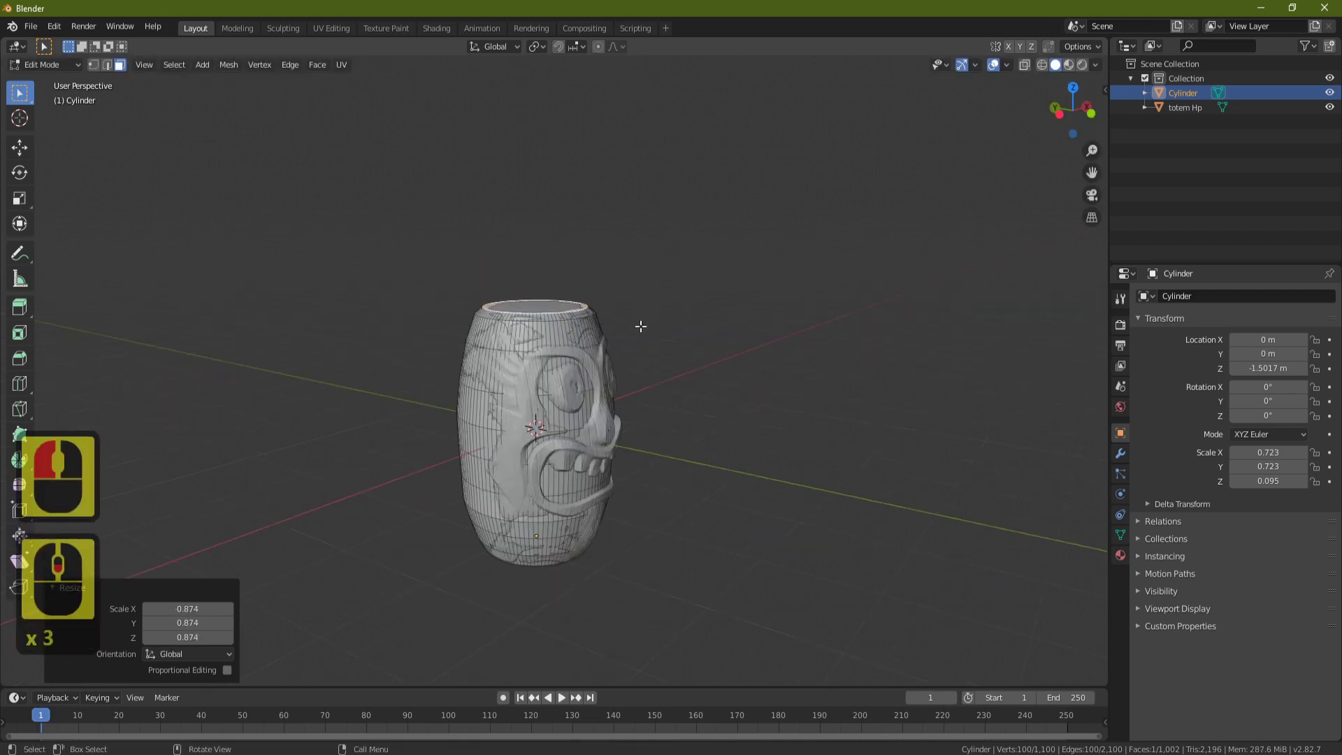
pyautogui.moveTo(642, 319); pyautogui.dragTo(650, 285, button='middle')
pyautogui.scroll(5, 660, 370)
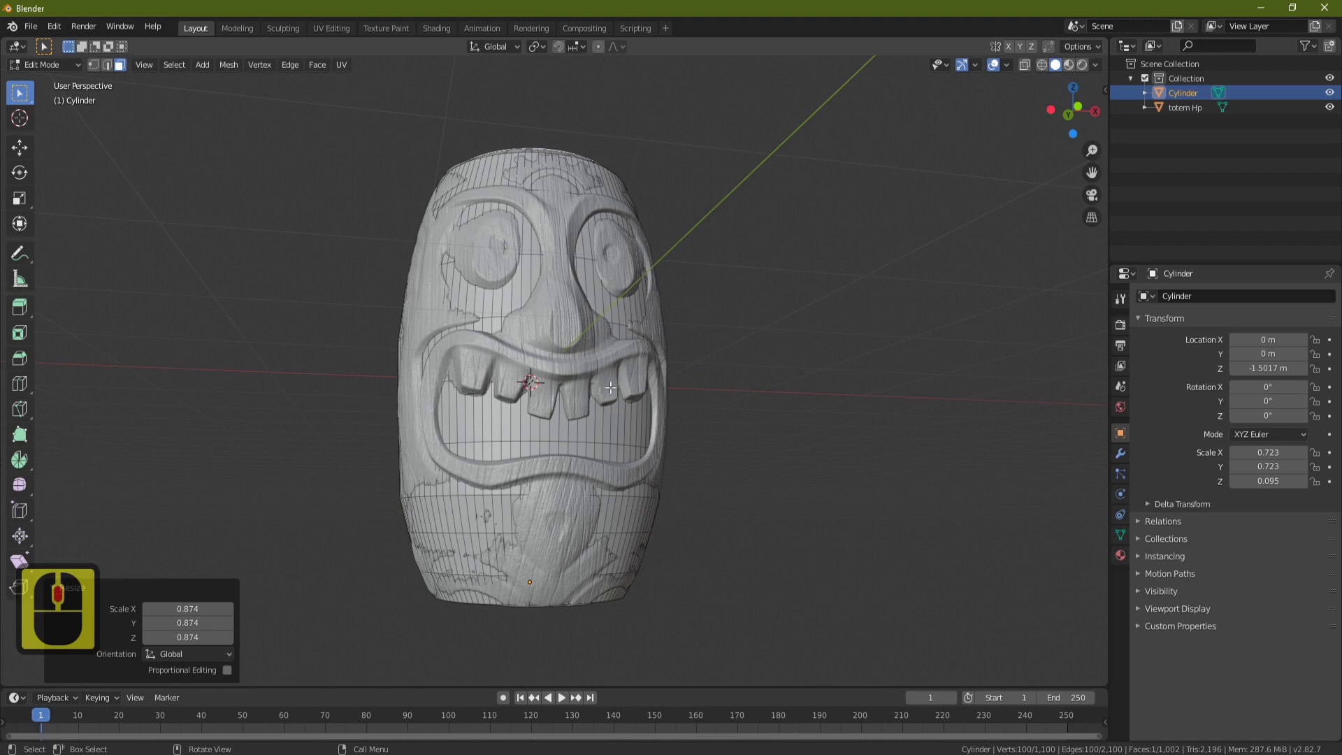
pyautogui.moveTo(611, 387); pyautogui.dragTo(650, 405, button='middle')
pyautogui.moveTo(695, 364); pyautogui.dragTo(572, 336, button='middle')
pyautogui.scroll(-3, 572, 336)
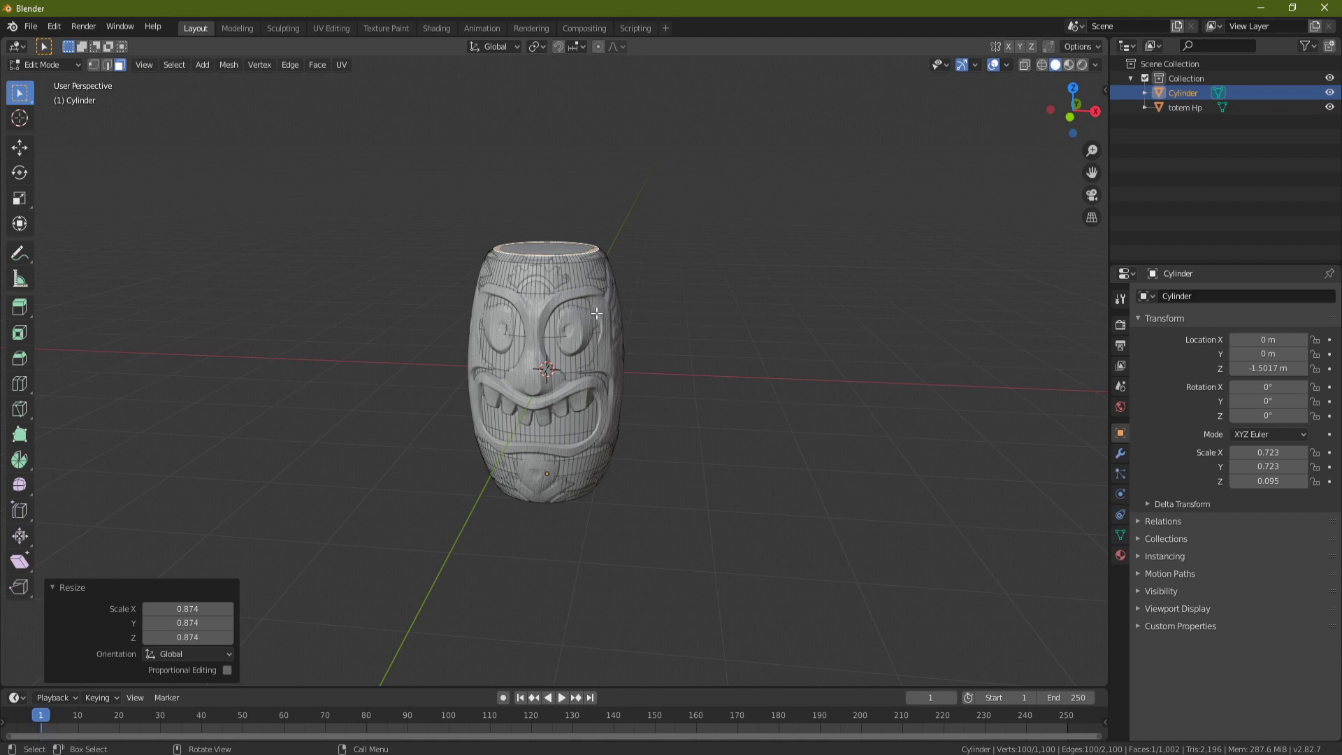
pyautogui.press('Tab')
pyautogui.click(1181, 107)
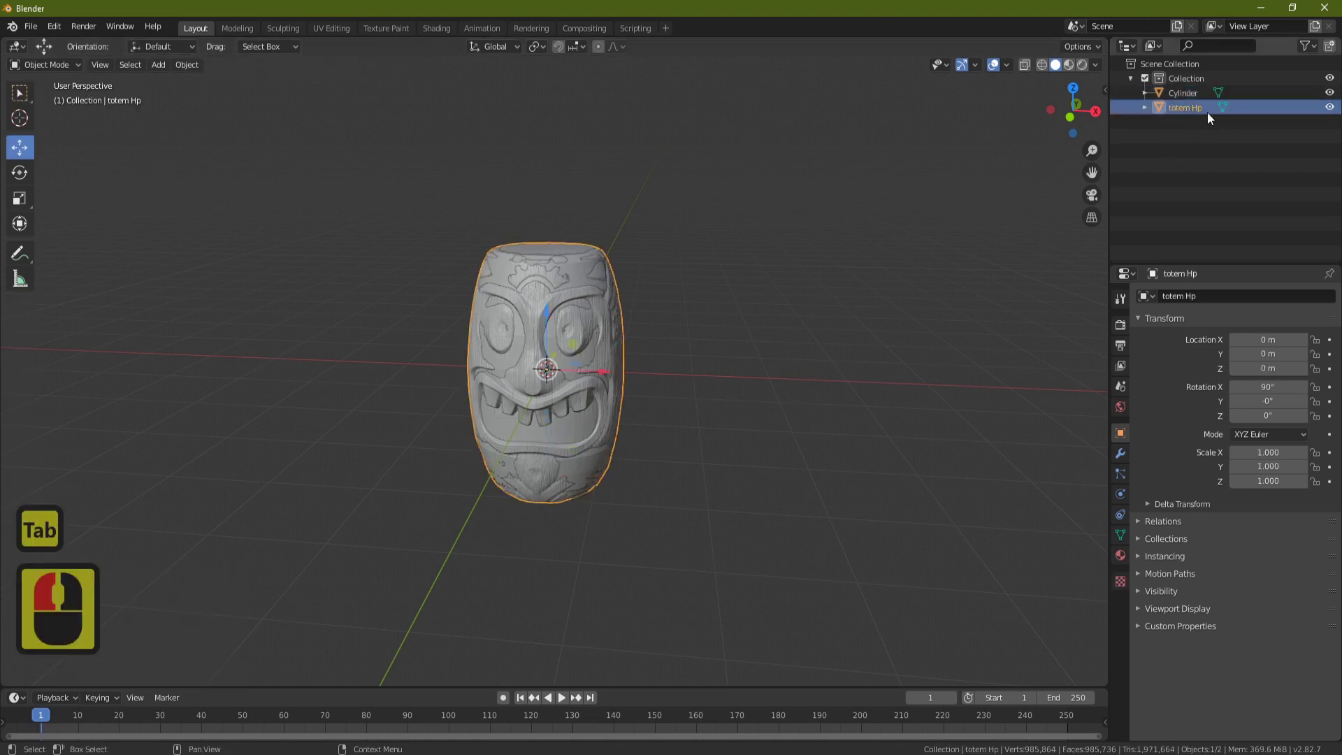
# Hide the totem Hp object and rename the Cylinder object to totem Lp
pyautogui.click(1329, 107)
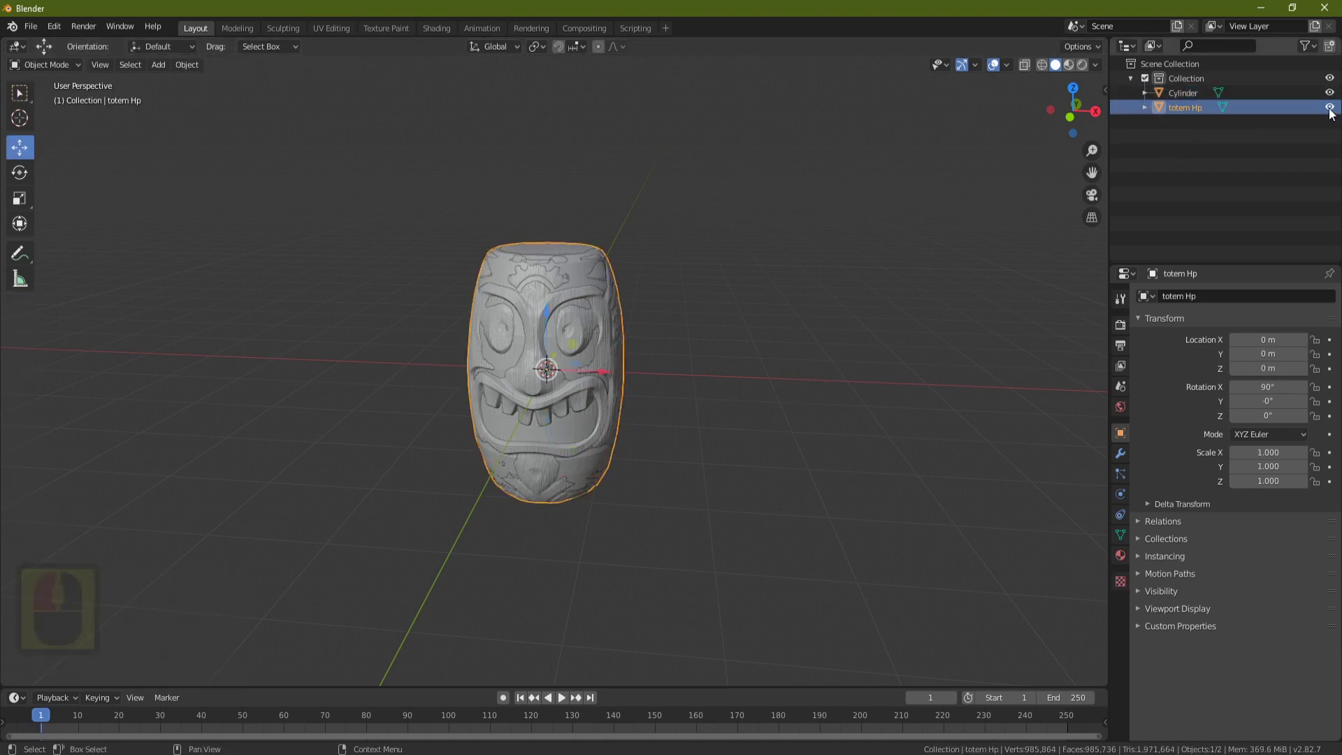
pyautogui.doubleClick(1189, 93)
pyautogui.write('t')
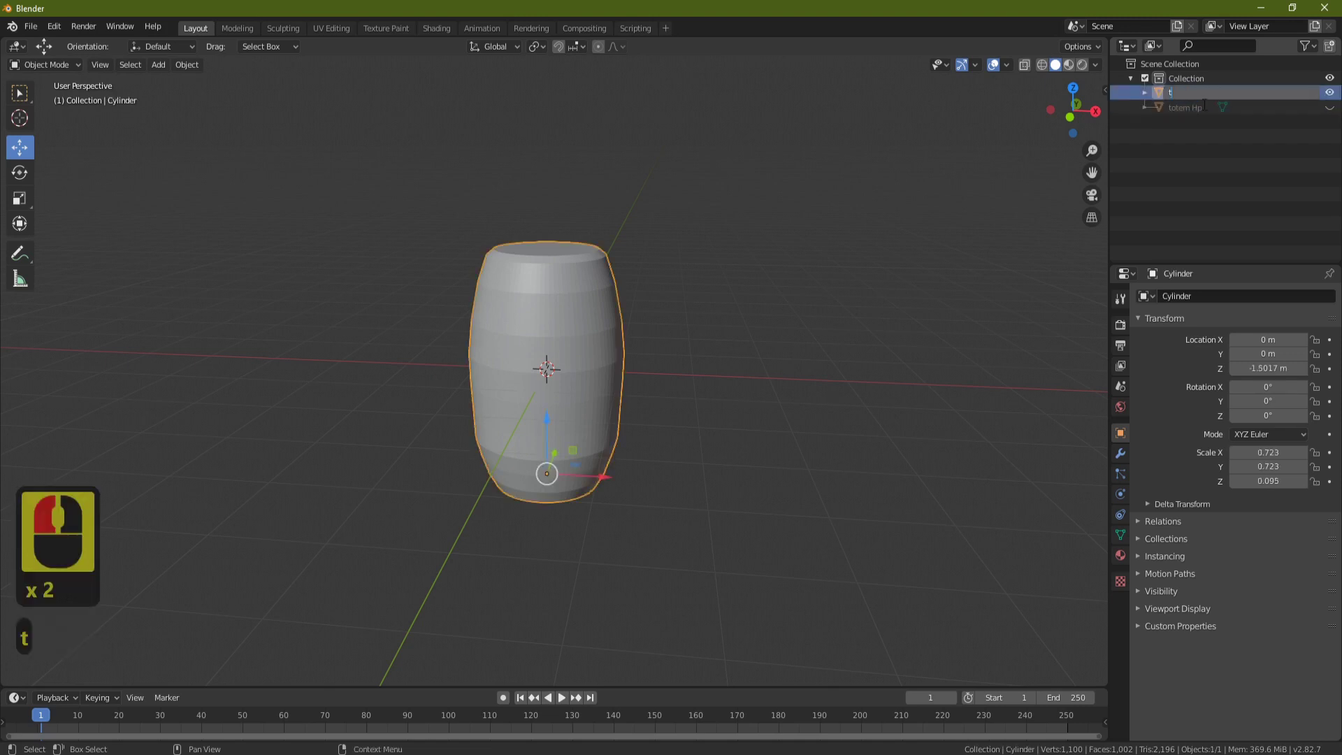
pyautogui.write('otem L')
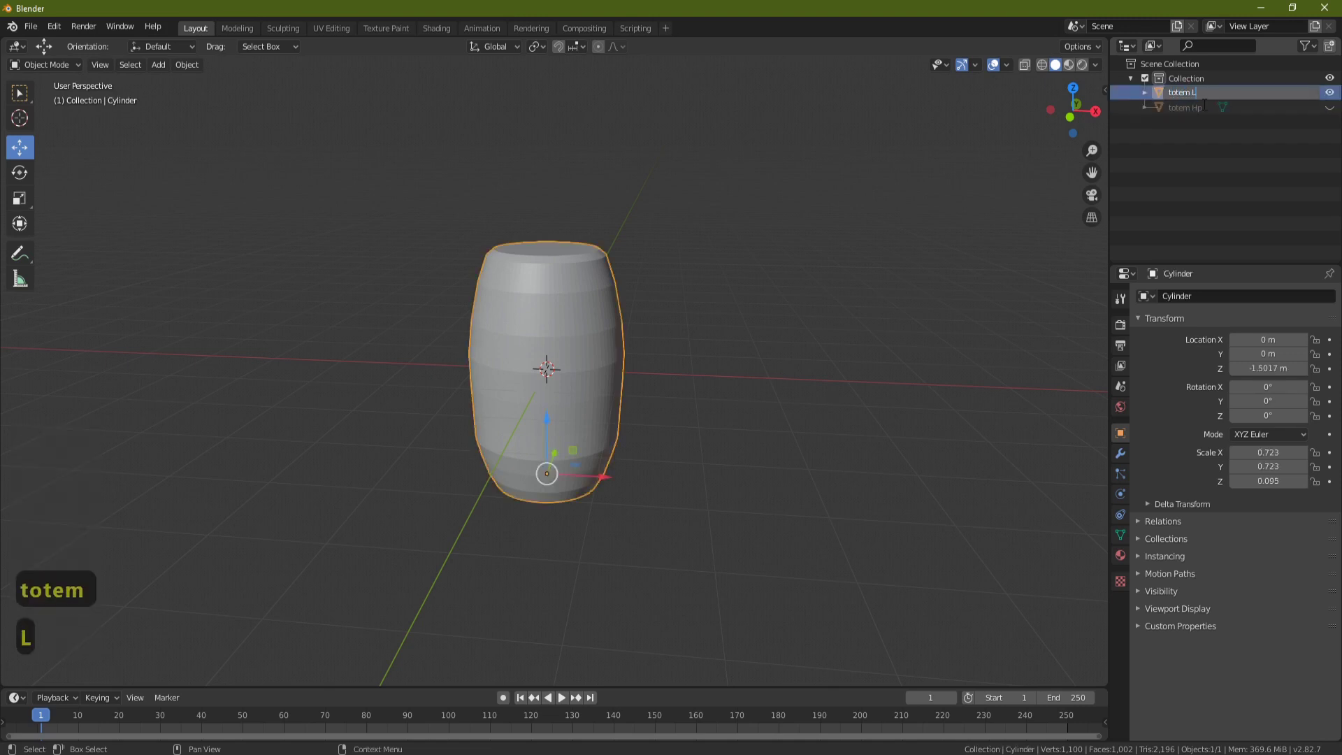
pyautogui.write('p')
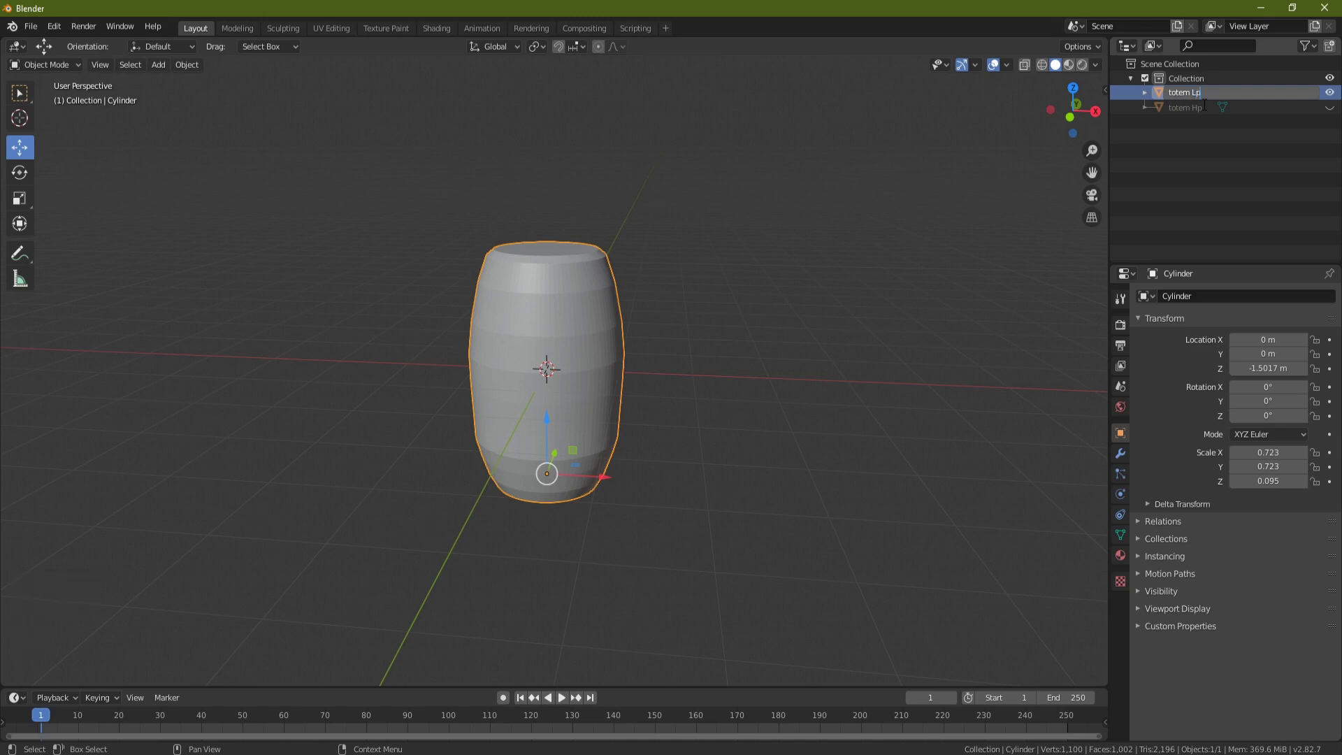
pyautogui.press('Return')
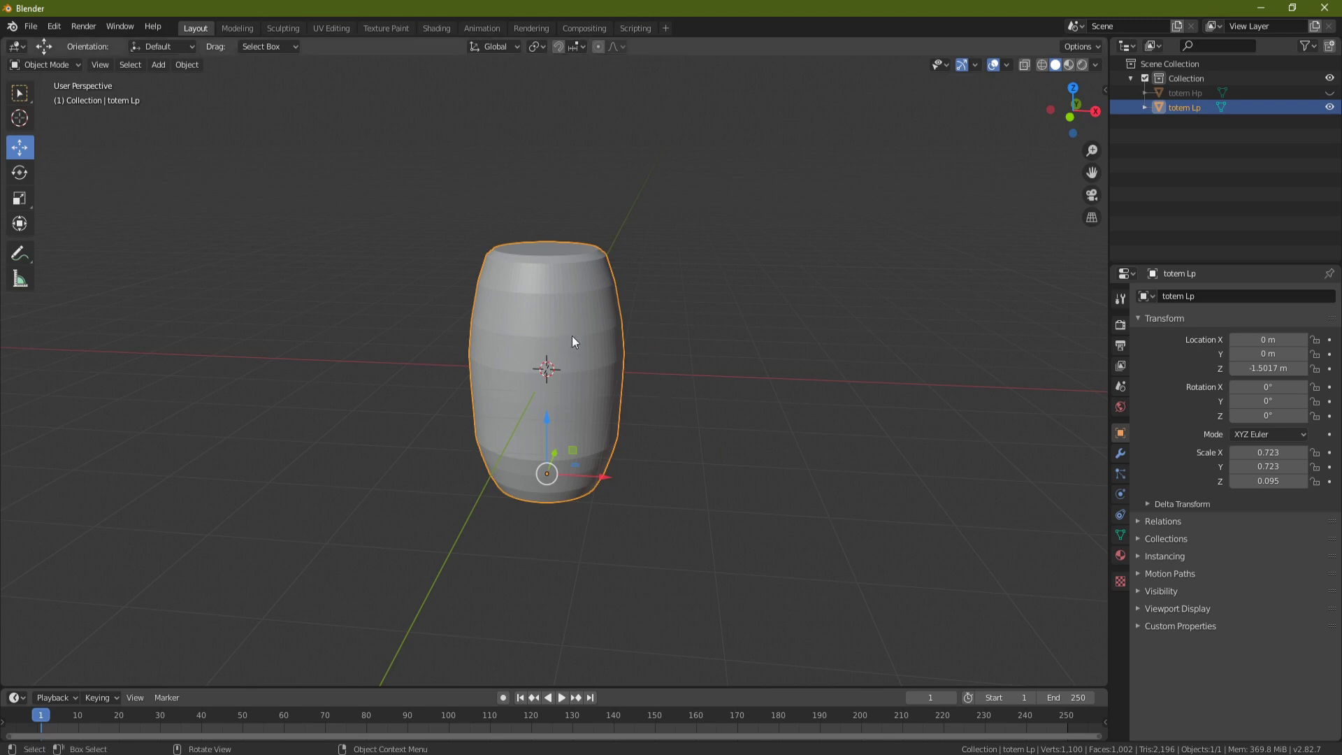
# Select the top and bottom cap faces of totem Lp in Edit Mode and mark their boundary edges as seams
pyautogui.moveTo(535, 227); pyautogui.dragTo(608, 287, button='middle')
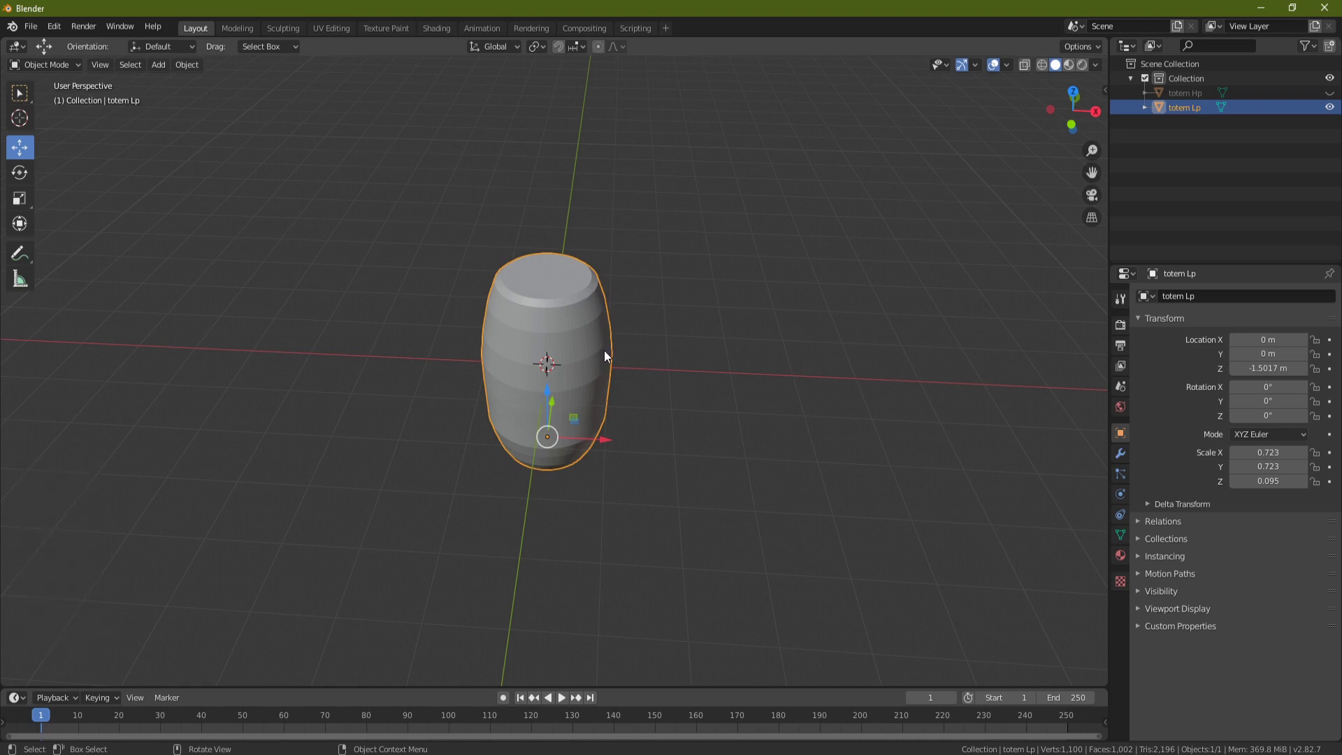
pyautogui.press('Tab')
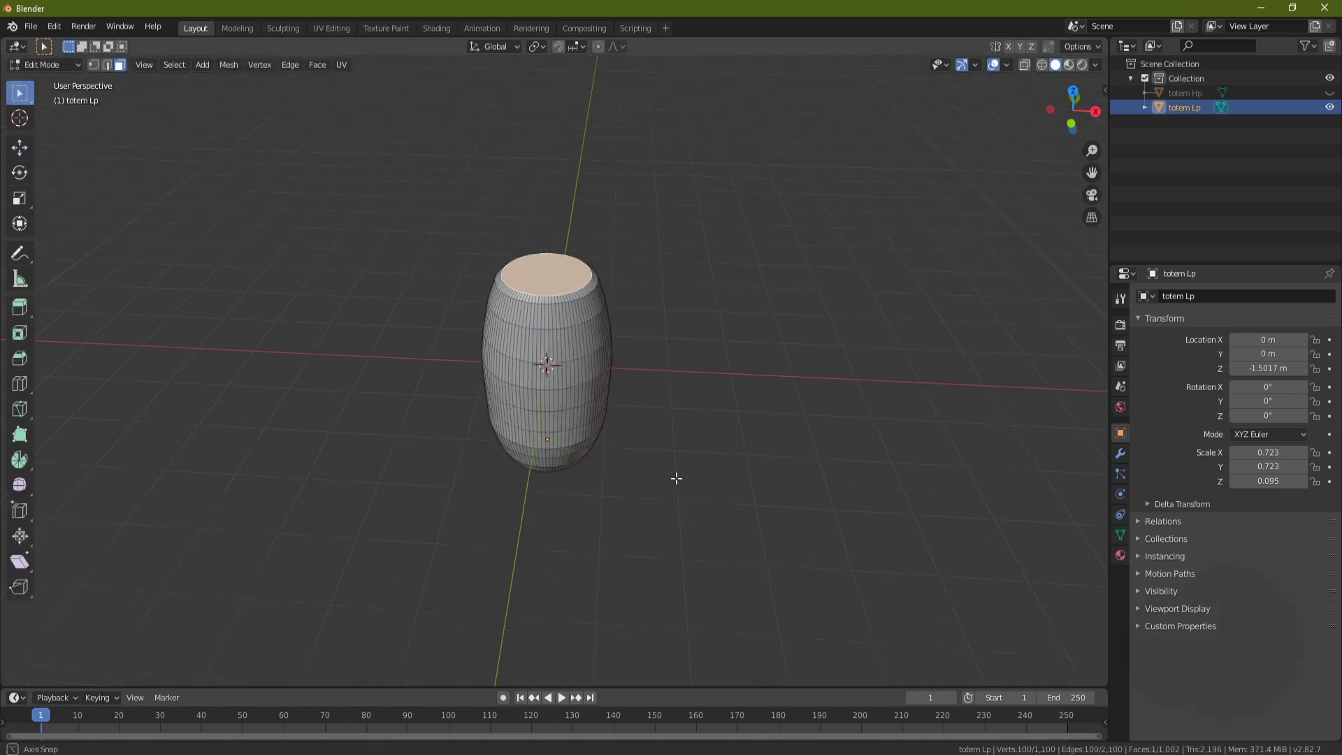
pyautogui.moveTo(674, 473); pyautogui.dragTo(680, 339, button='middle')
pyautogui.keyDown('shift'); pyautogui.click(579, 467); pyautogui.keyUp('shift')
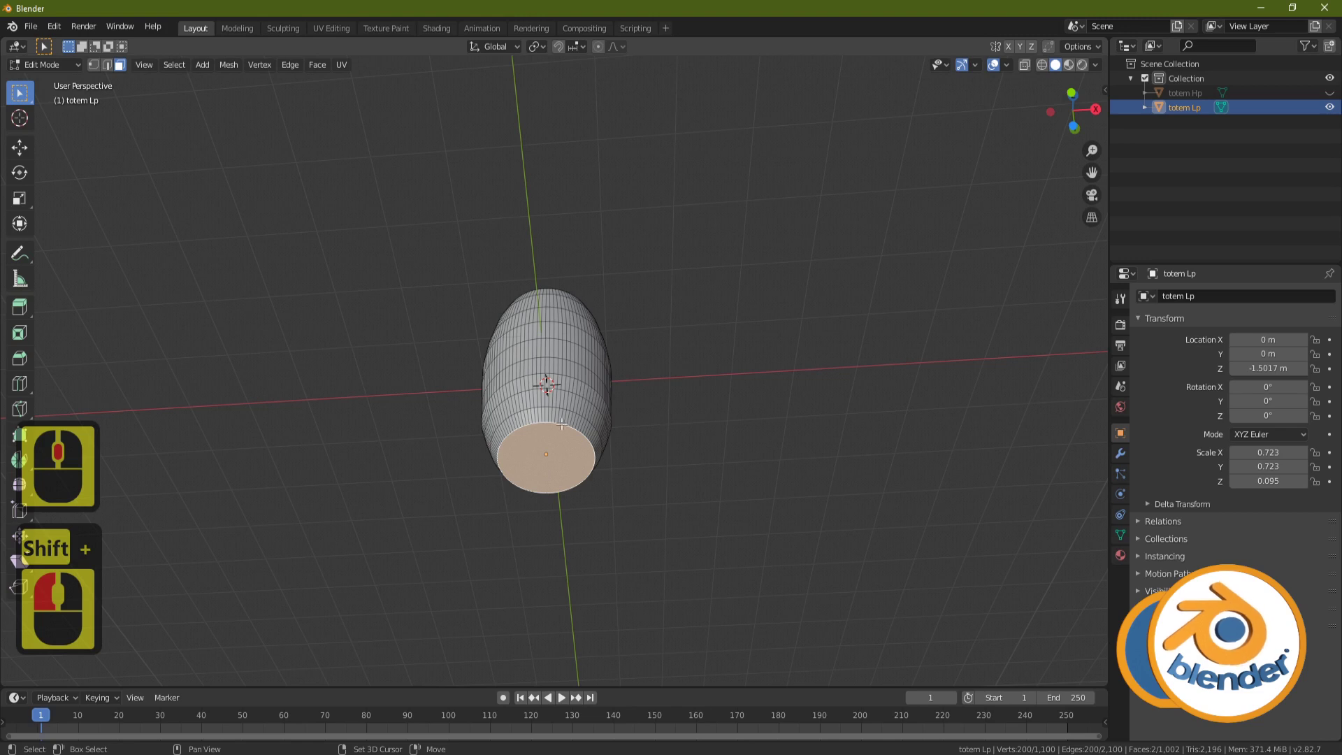
pyautogui.hotkey('ctrl', 'e')
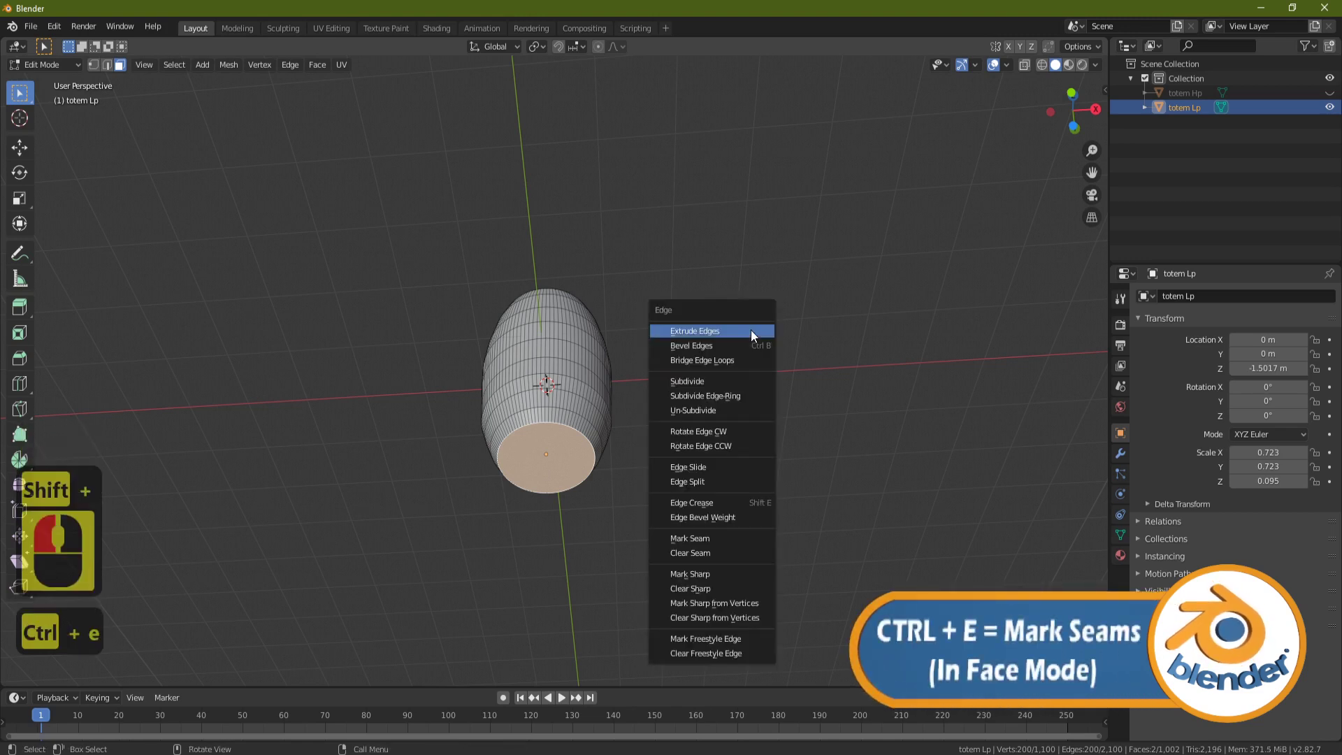
pyautogui.click(702, 540)
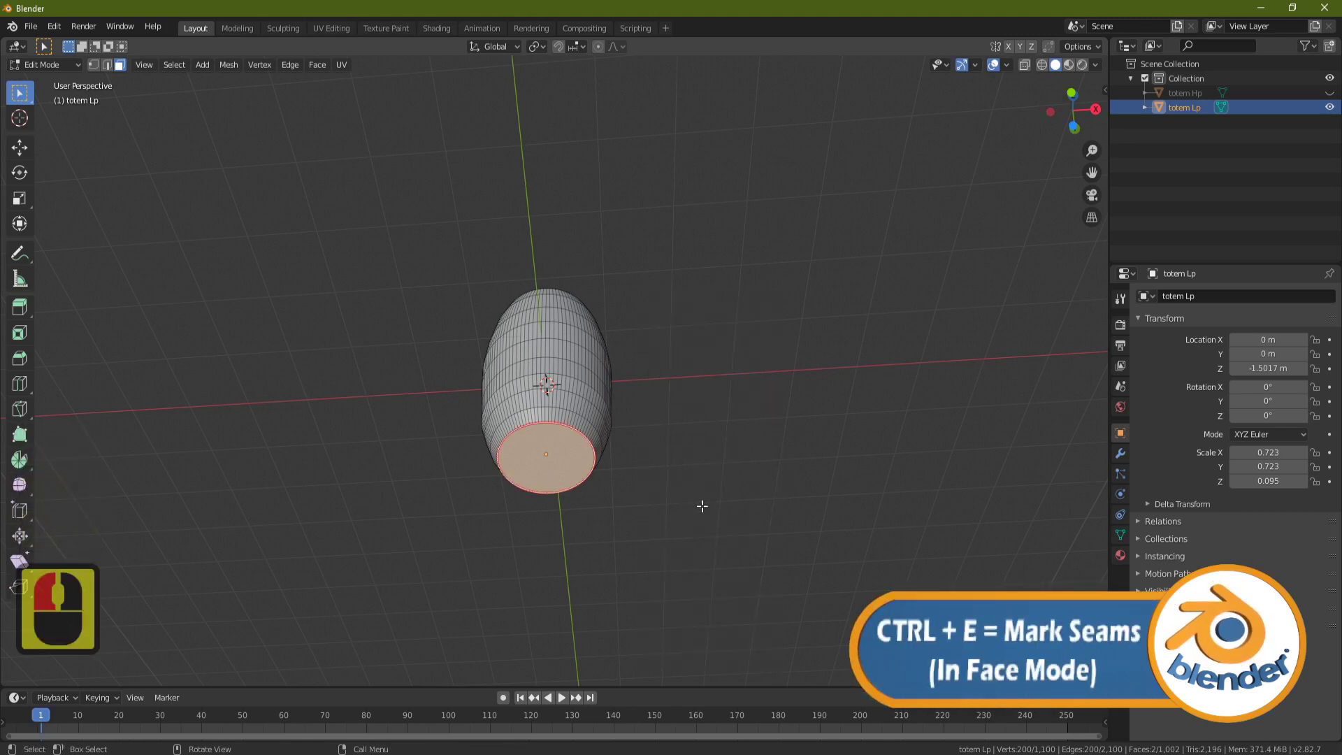
# In edge select mode, mark one vertical edge loop near the middle of the mesh's back, from top cap to bottom cap, as a seam
pyautogui.press('ctrl')
pyautogui.press('ctrl+KP_1')
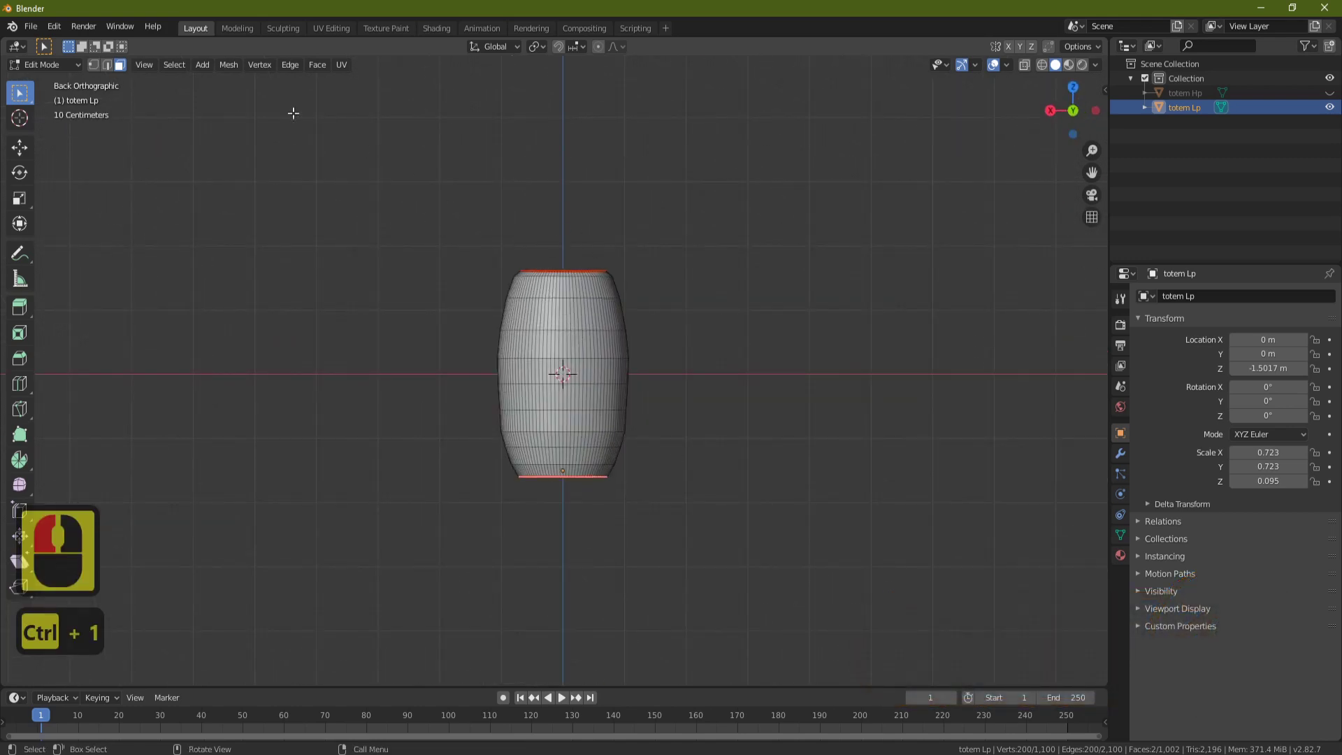
pyautogui.click(107, 64)
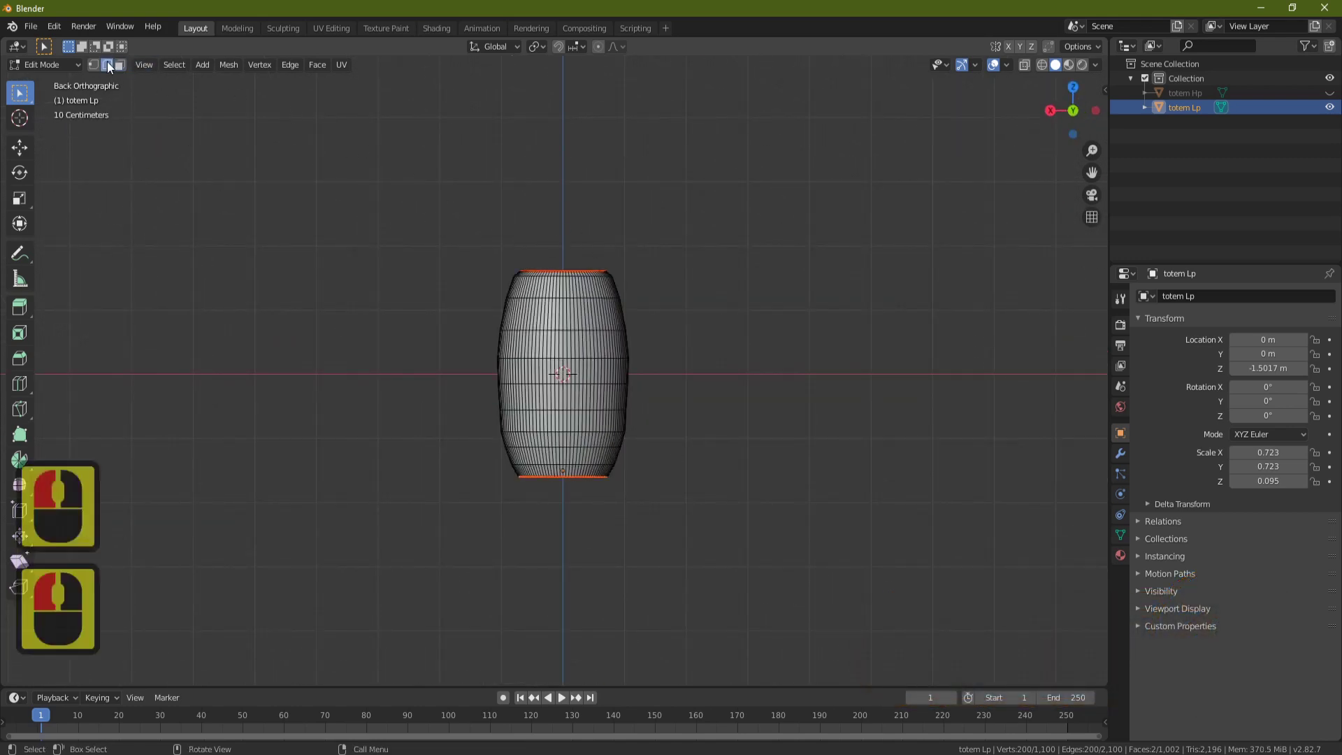
pyautogui.scroll(4, 626, 406)
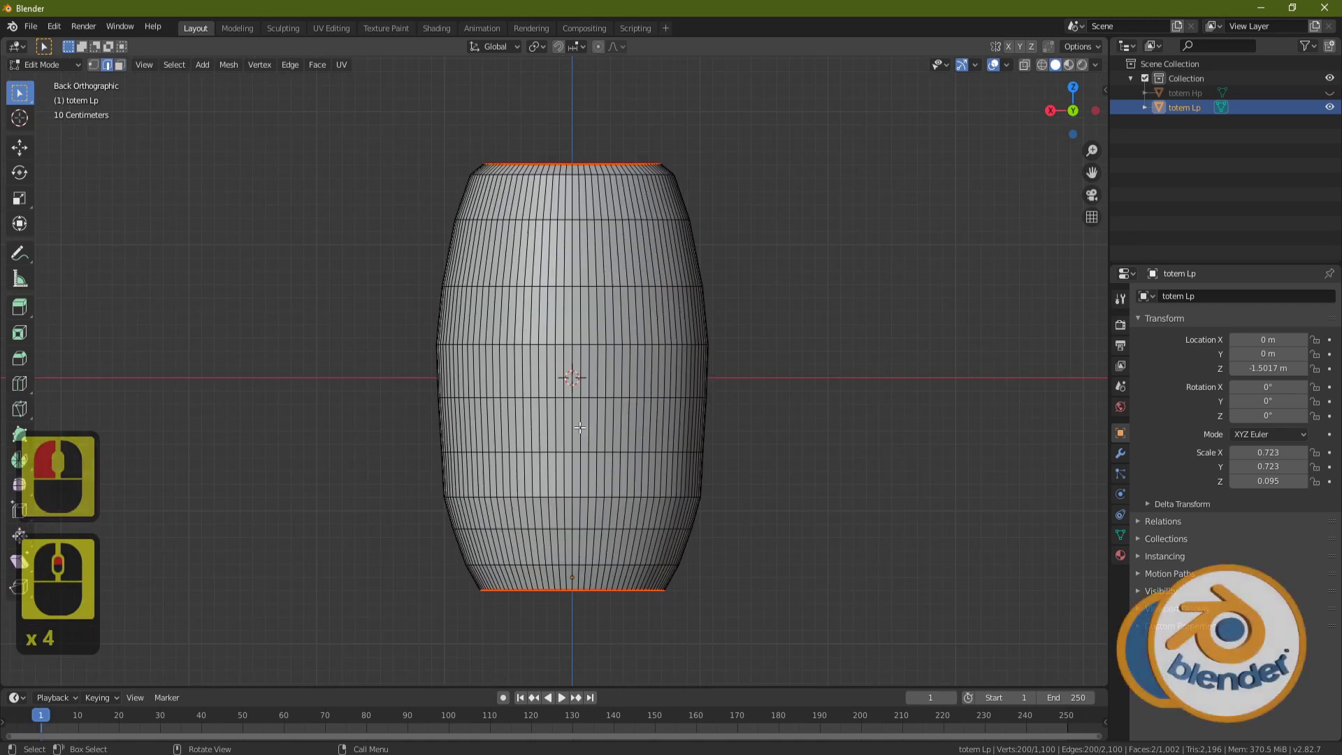
pyautogui.click(580, 427)
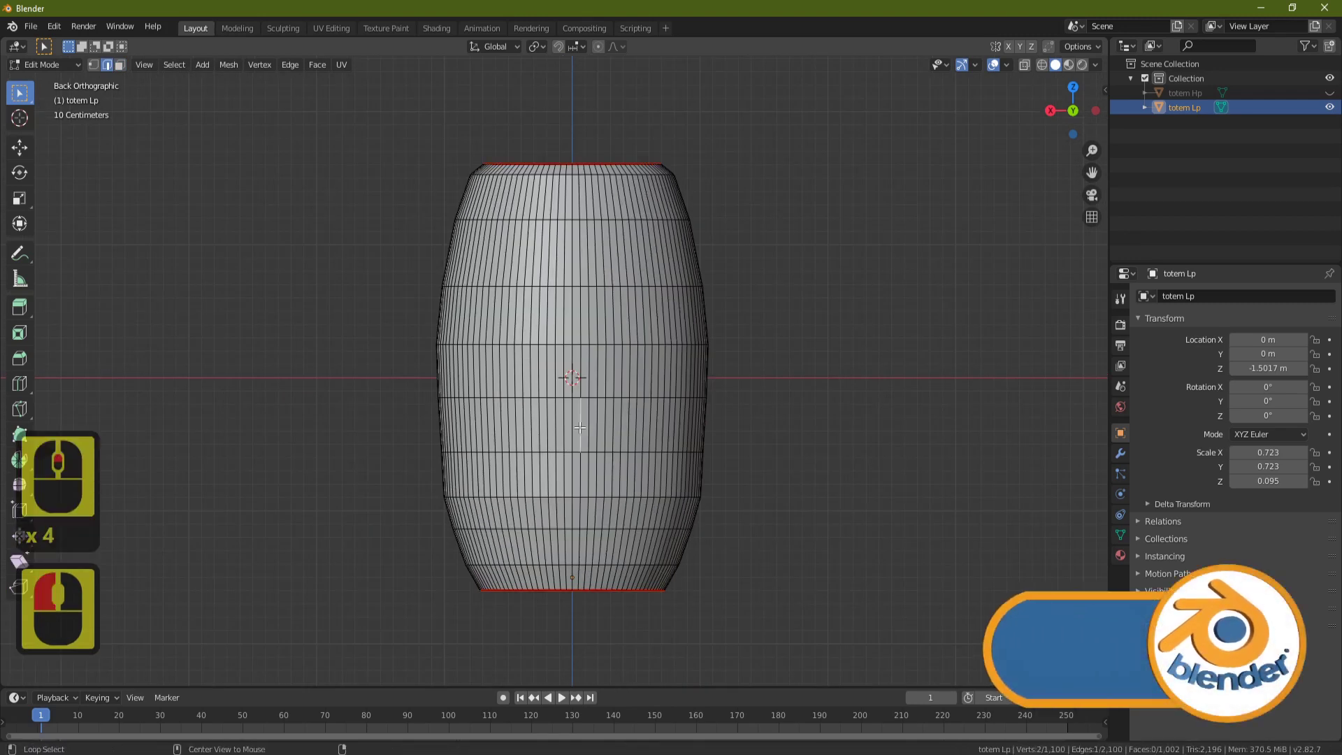
pyautogui.keyDown('alt'); pyautogui.keyDown('shift'); pyautogui.click(582, 434); pyautogui.keyUp('shift'); pyautogui.keyUp('alt')
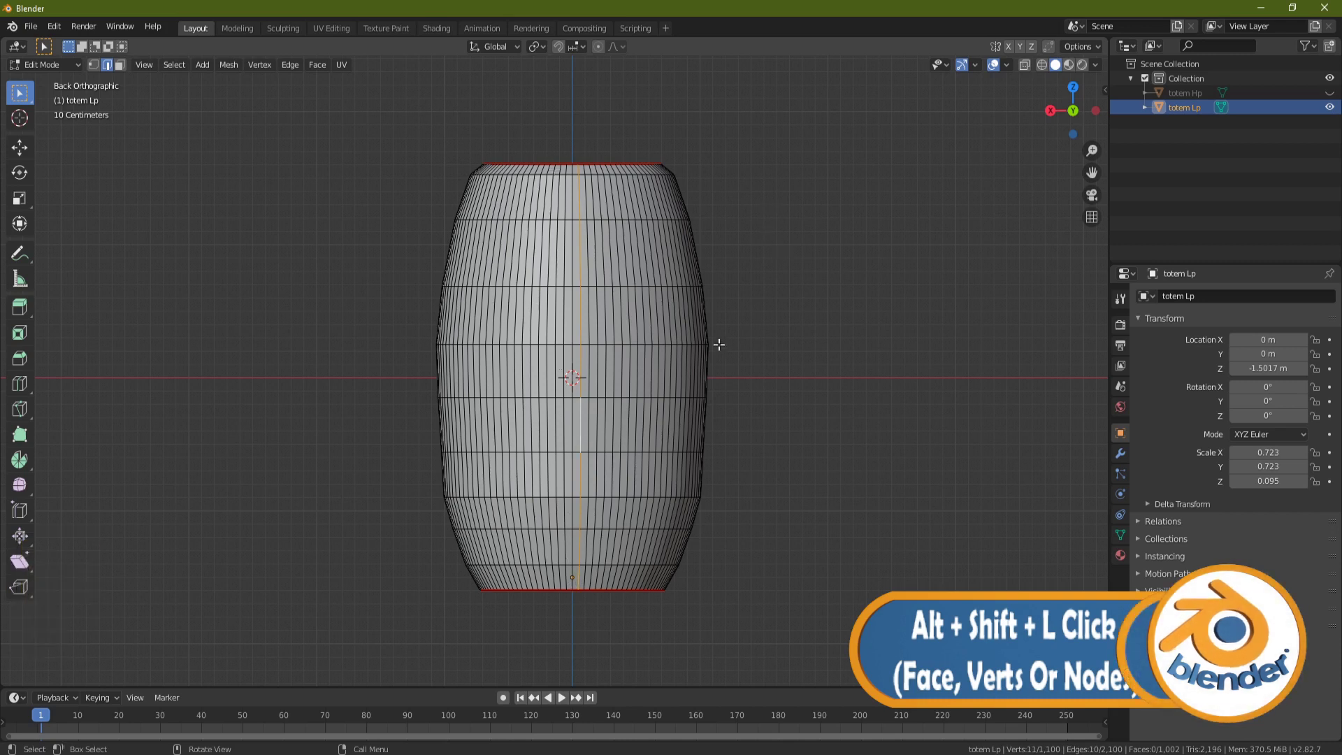
pyautogui.rightClick(862, 241)
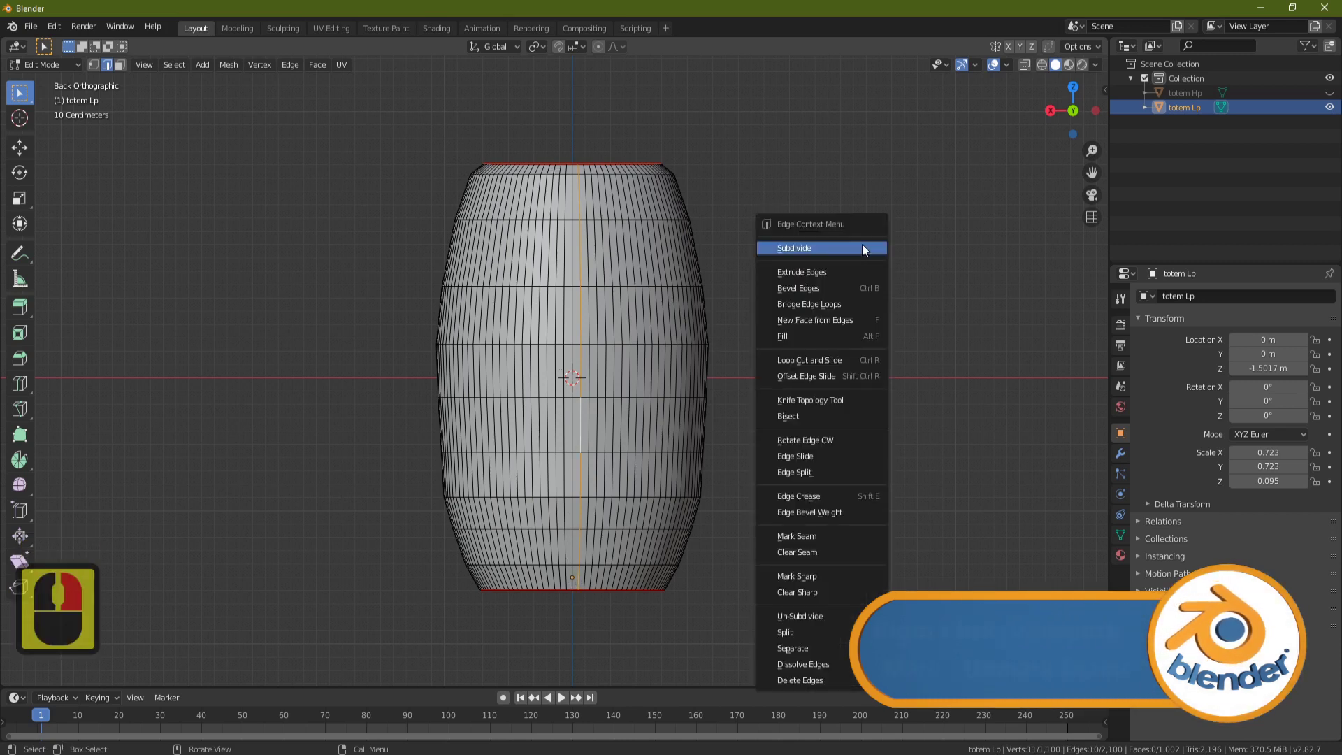
pyautogui.click(828, 534)
pyautogui.moveTo(783, 371); pyautogui.dragTo(609, 286, button='middle')
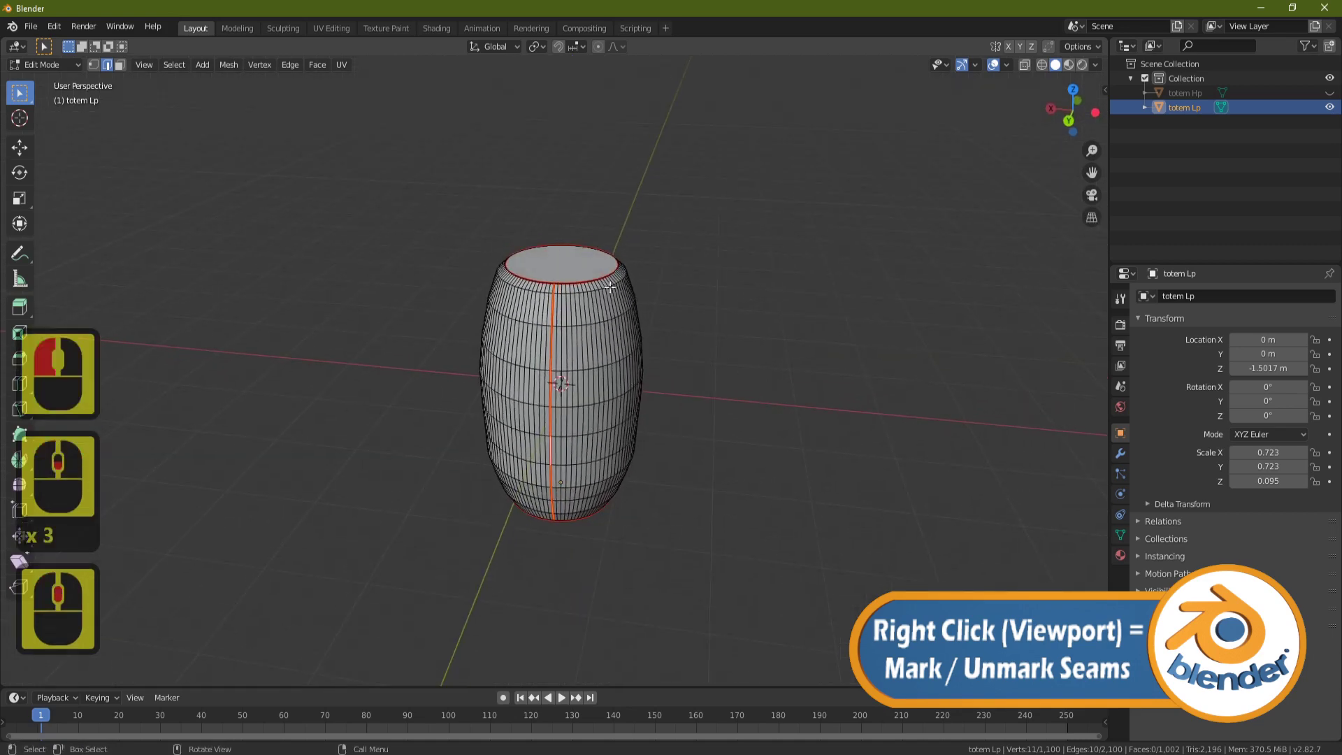
pyautogui.moveTo(531, 272); pyautogui.dragTo(553, 453, button='middle')
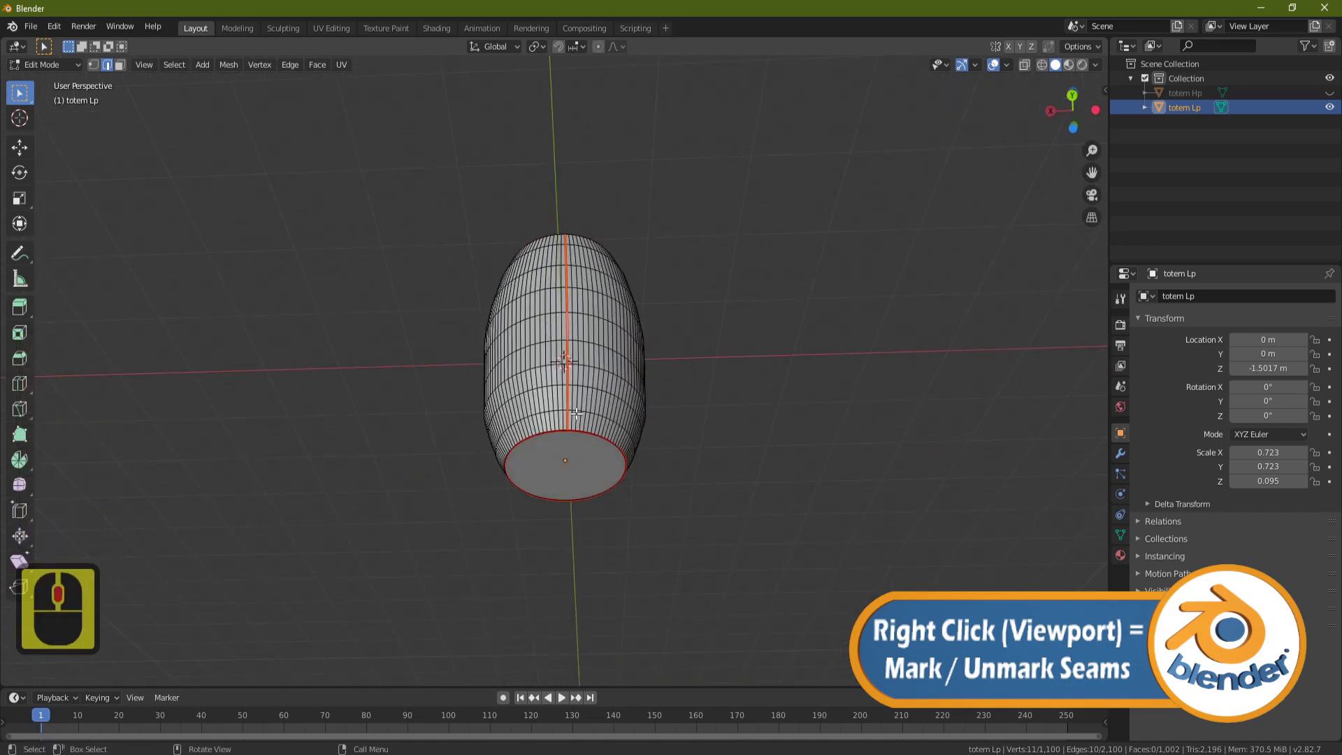
pyautogui.moveTo(690, 242); pyautogui.dragTo(652, 294, button='middle')
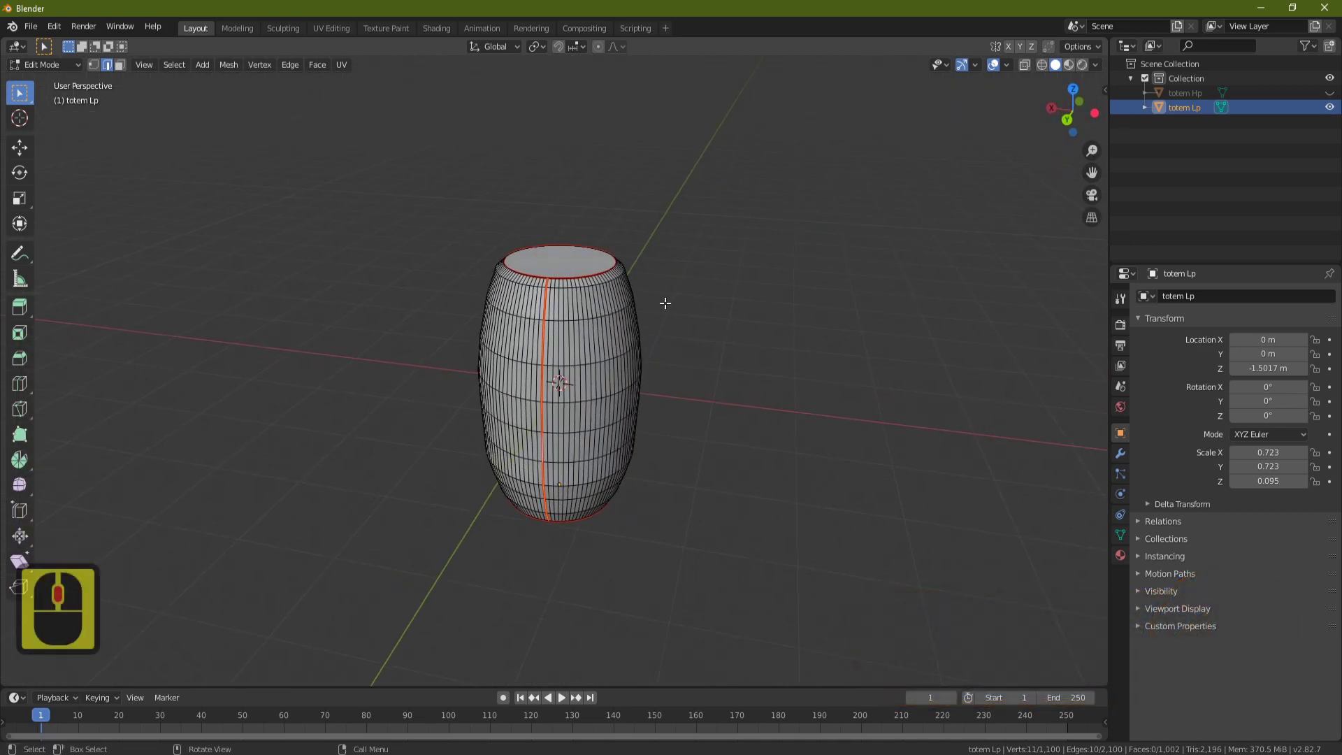
# Return to Object Mode, apply All Transforms to totem Lp and set its origin with Origin to Geometry
pyautogui.press('Tab')
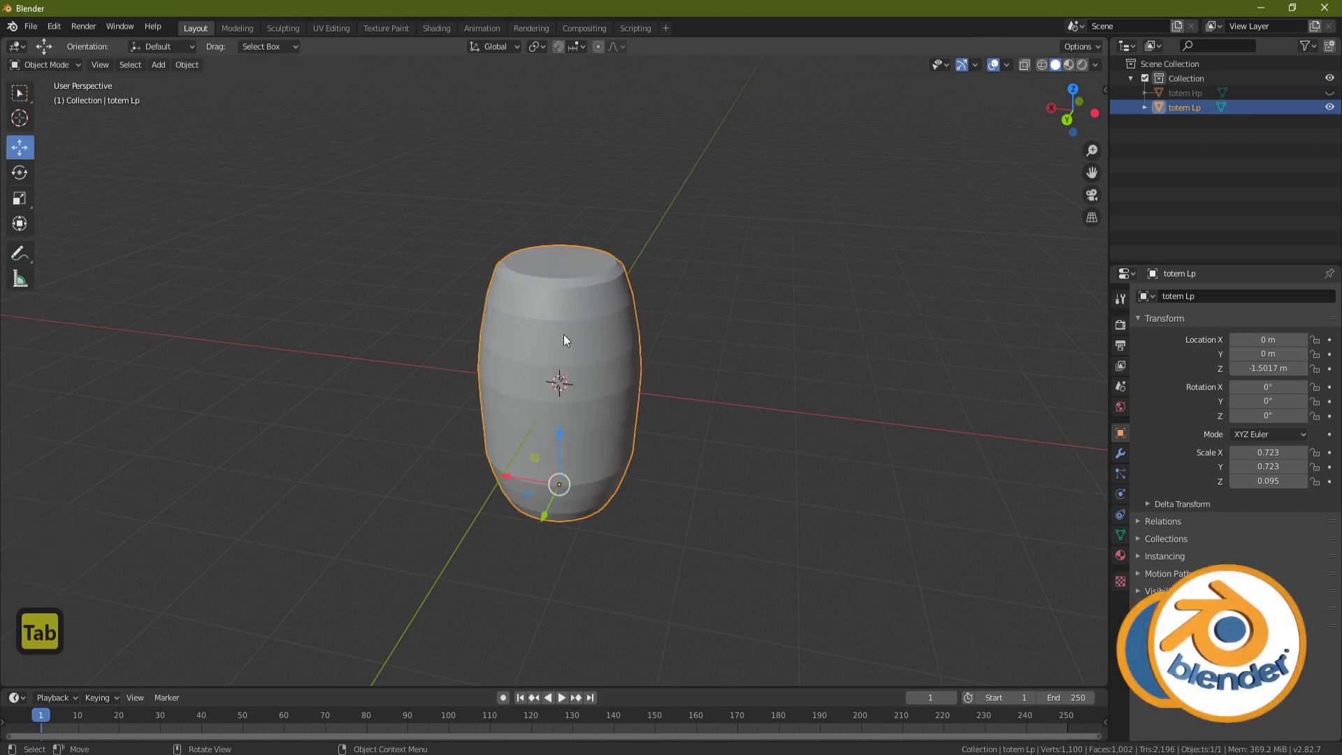
pyautogui.hotkey('ctrl', 'a')
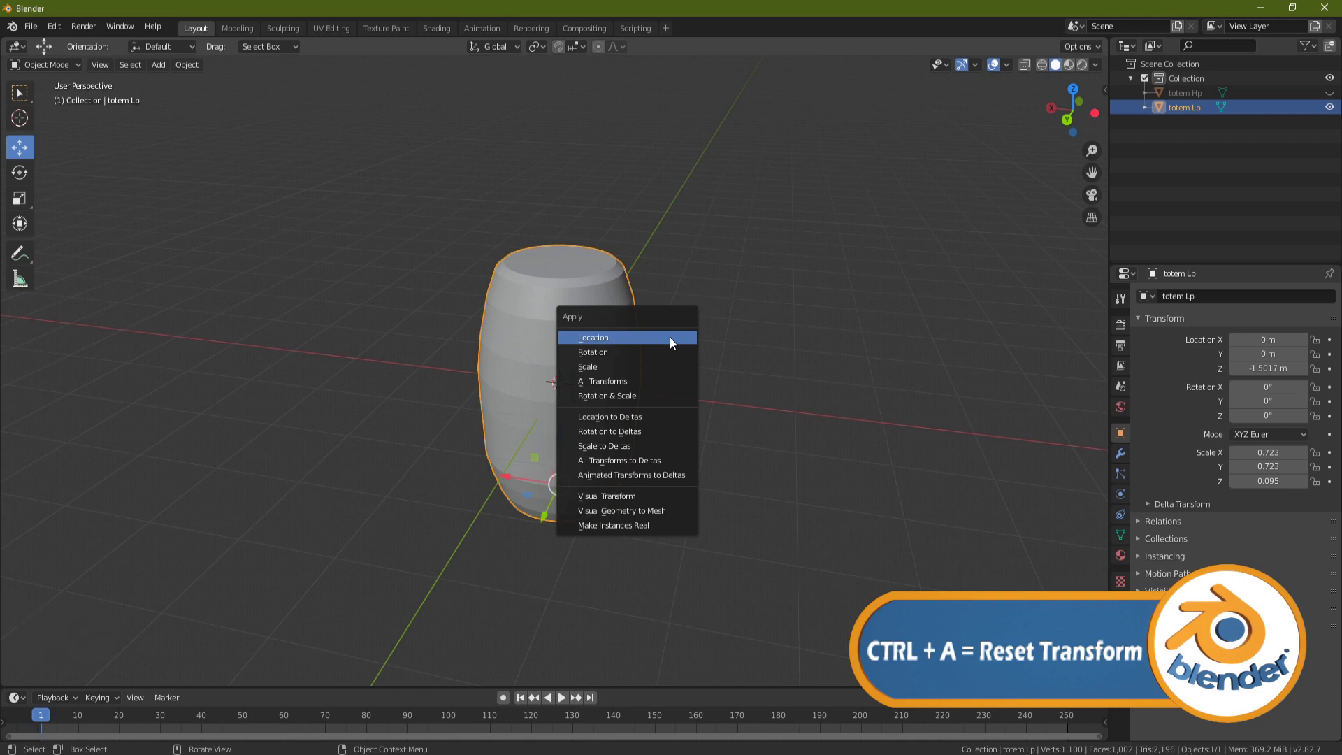
pyautogui.click(624, 383)
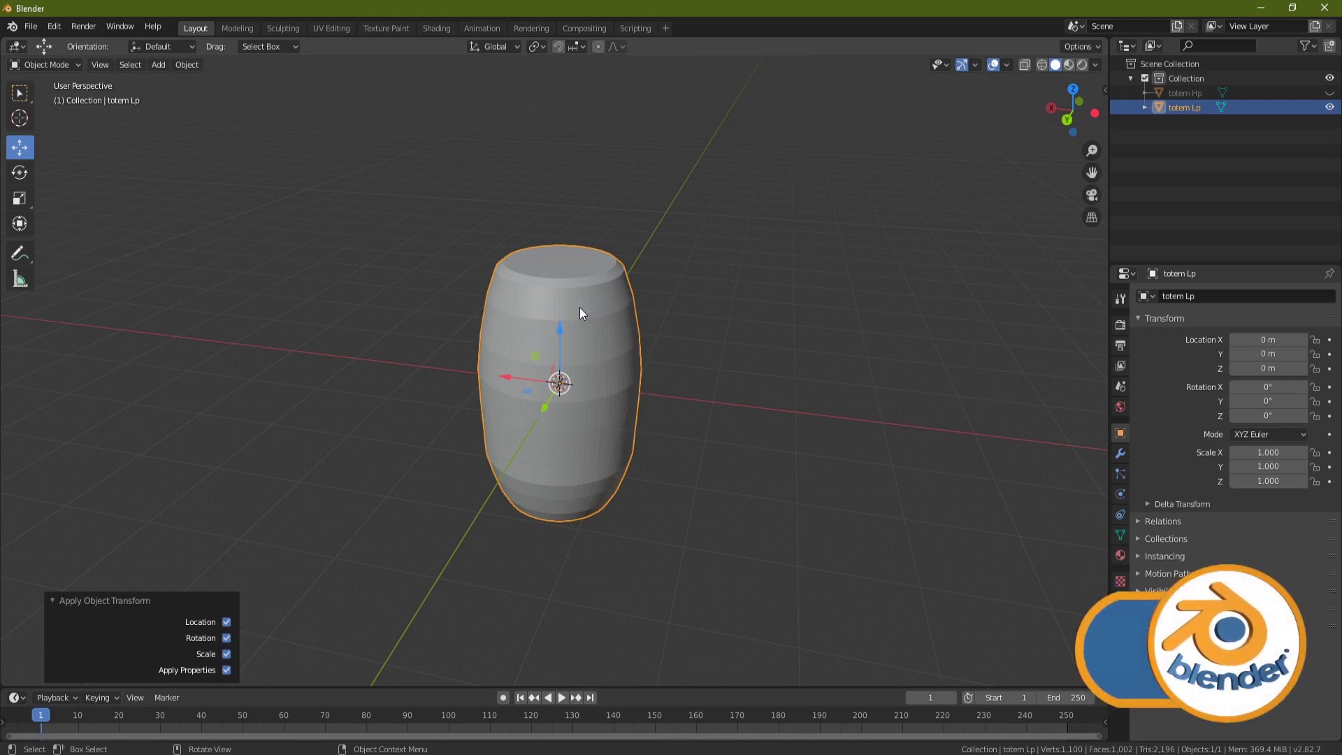
pyautogui.rightClick(734, 271)
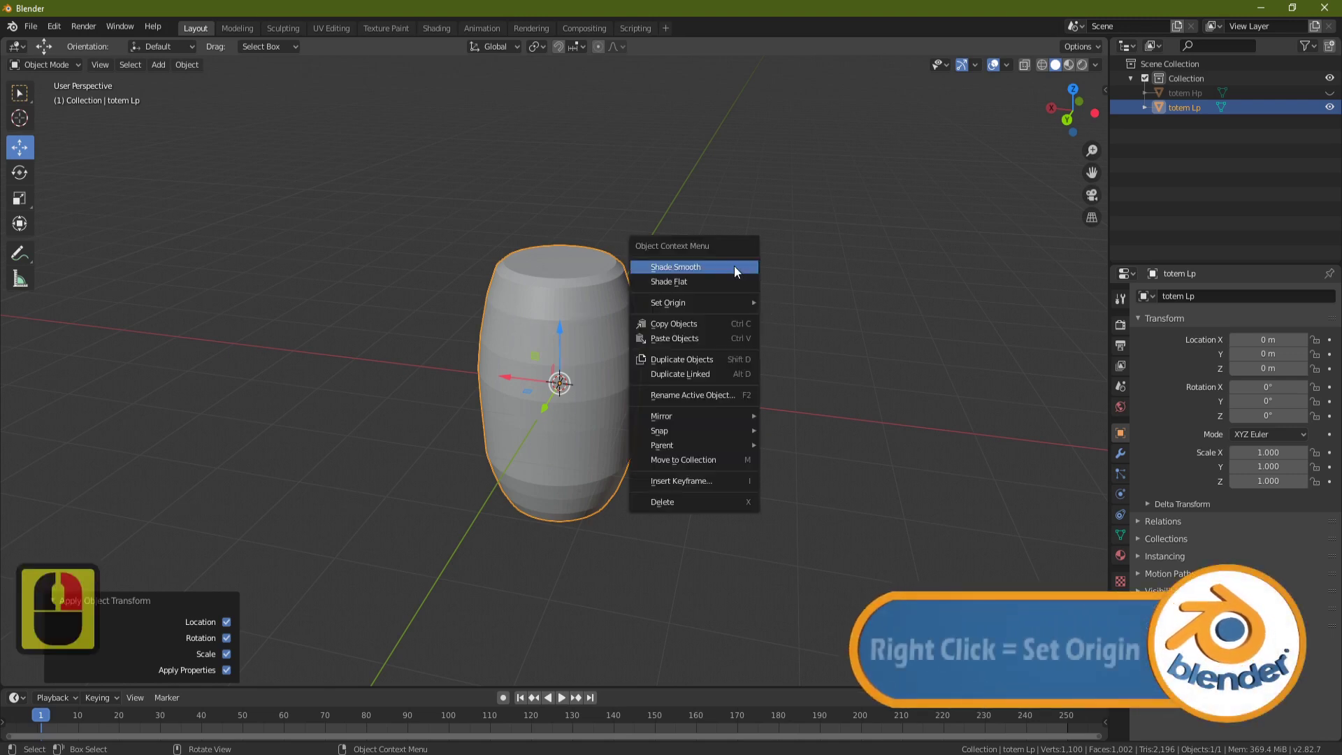
pyautogui.click(719, 306)
pyautogui.click(865, 319)
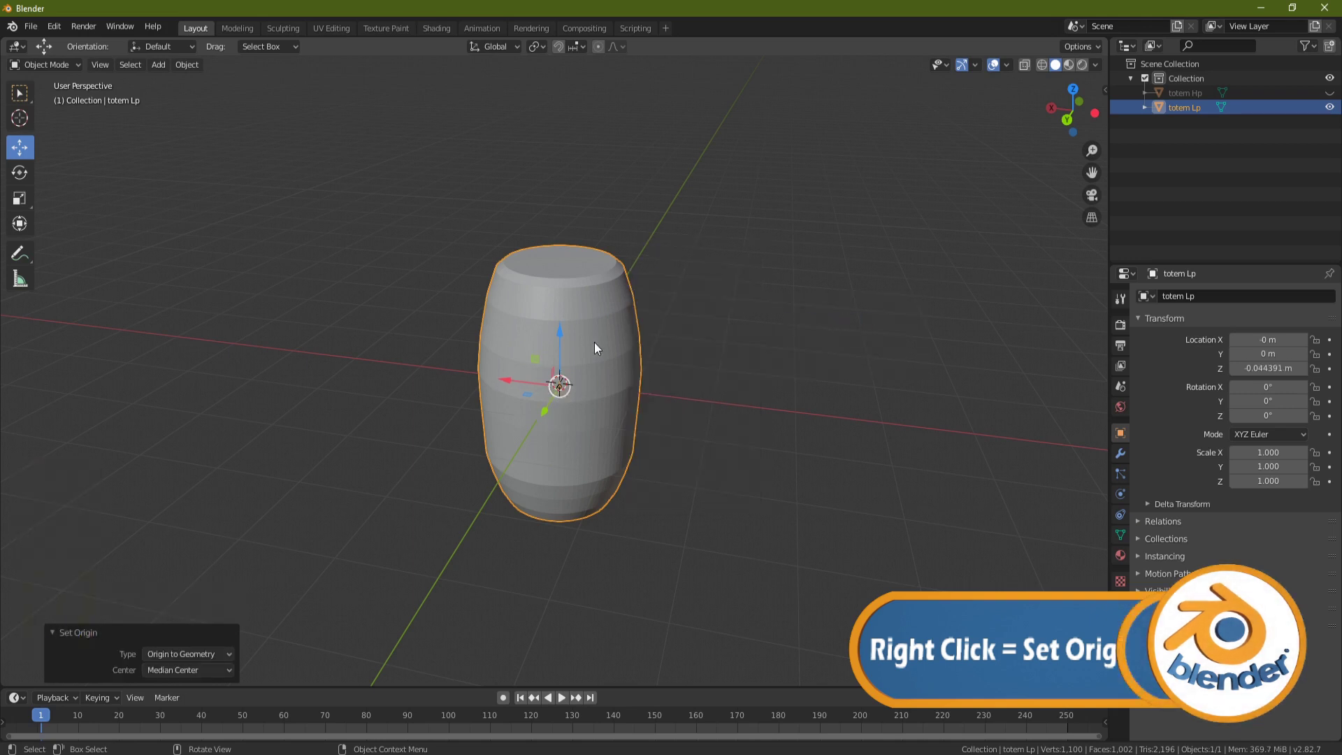
# Apply Shade Smooth to the totem Lp object and check its surface
pyautogui.rightClick(778, 271)
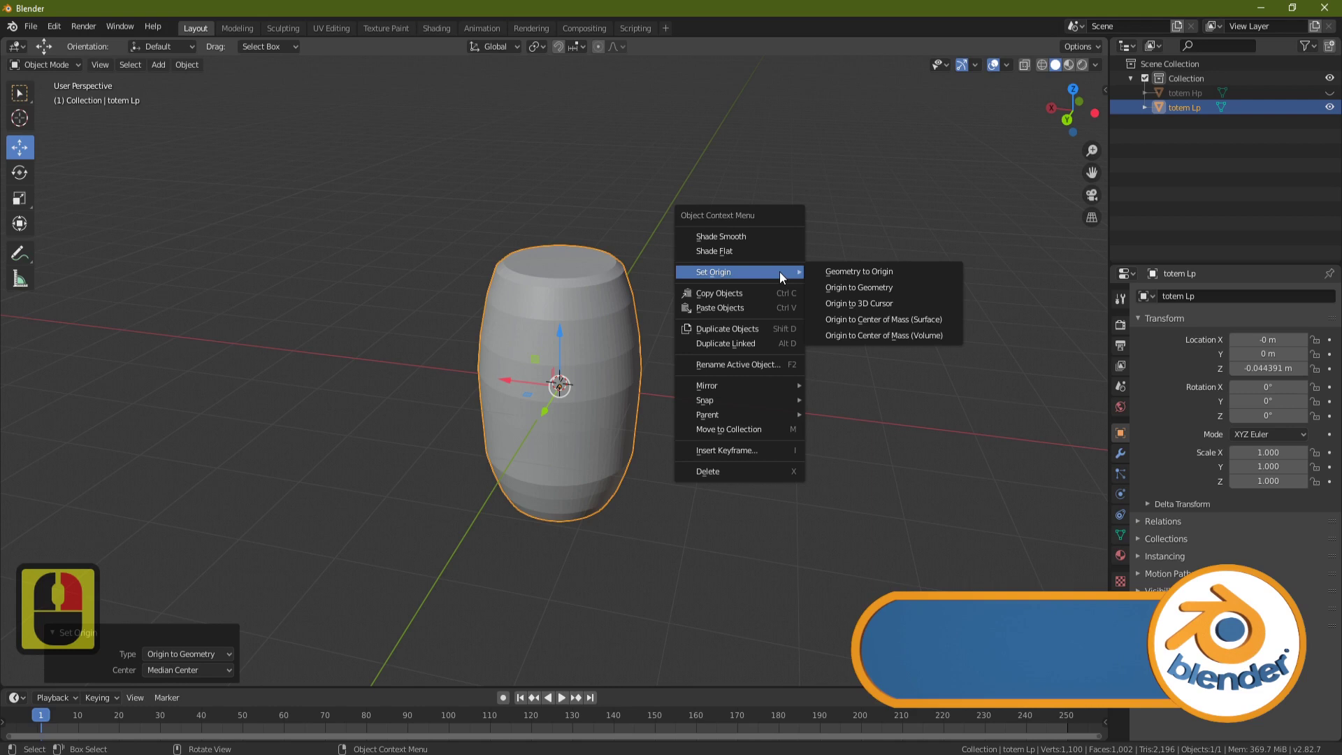
pyautogui.click(734, 238)
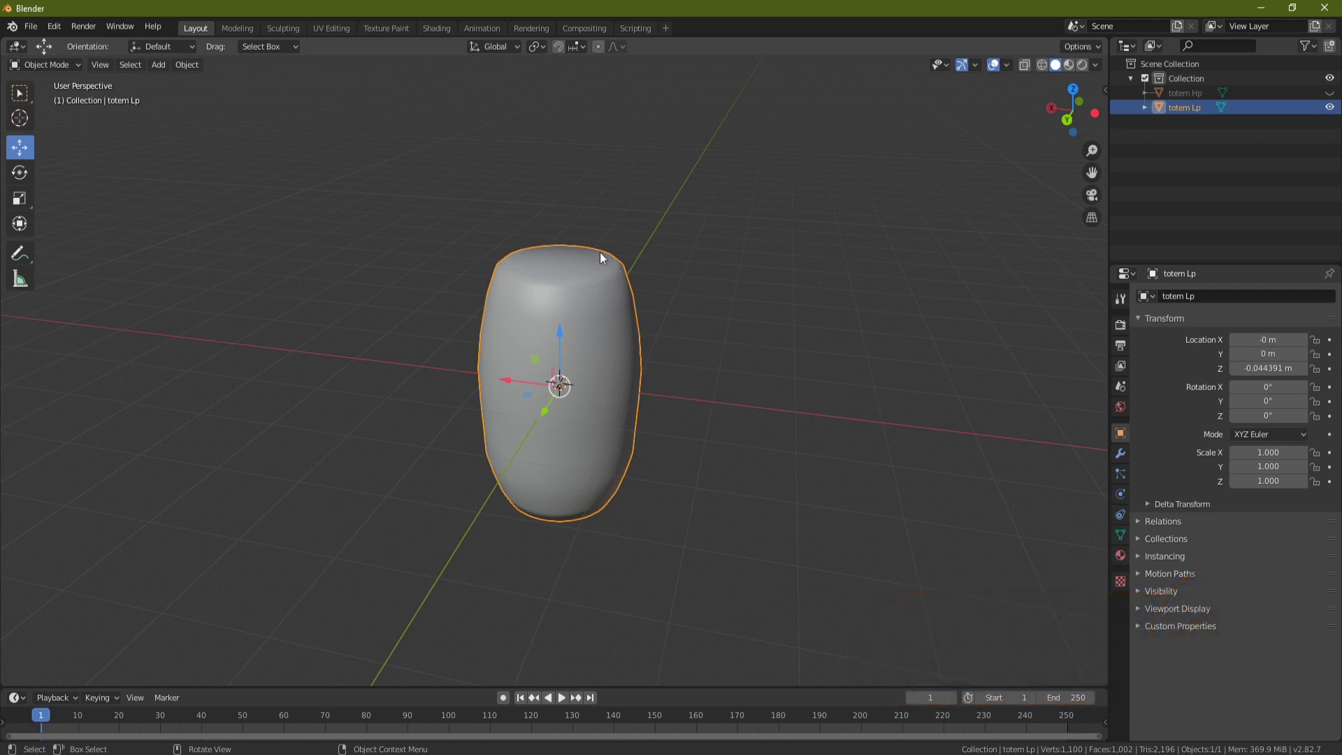
pyautogui.moveTo(652, 364); pyautogui.dragTo(625, 301, button='middle')
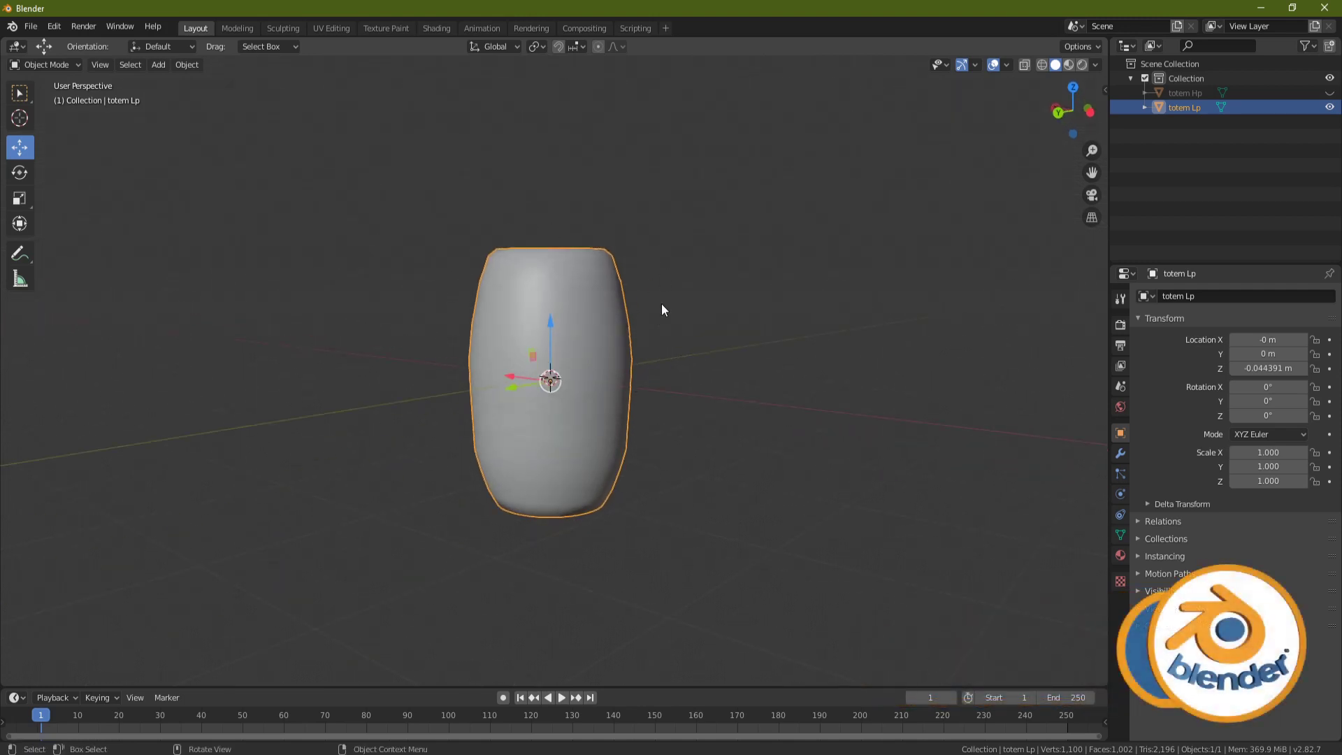
# Select the whole totem Lp mesh in Edit Mode and unwrap it along its seams in the UV Editing workspace
pyautogui.press('Tab')
pyautogui.press('a')
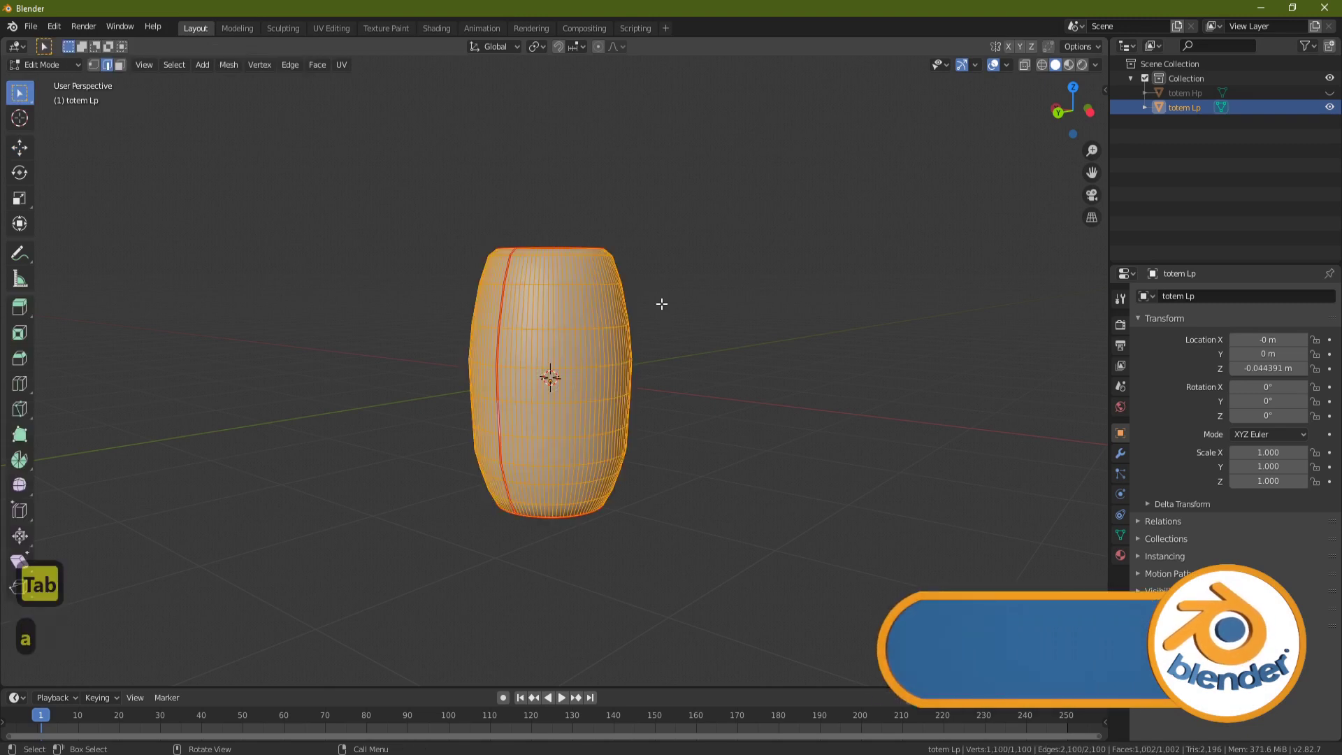
pyautogui.moveTo(611, 300); pyautogui.dragTo(695, 314, button='middle')
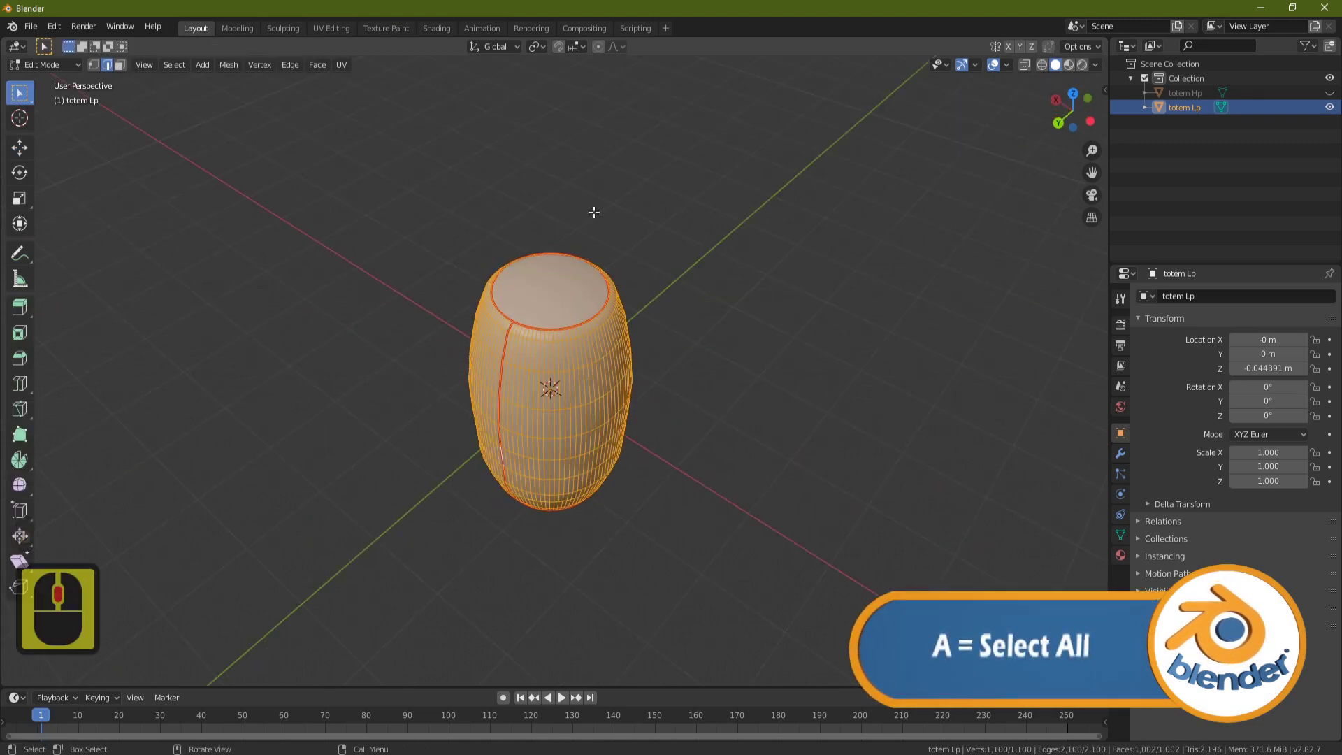
pyautogui.click(335, 29)
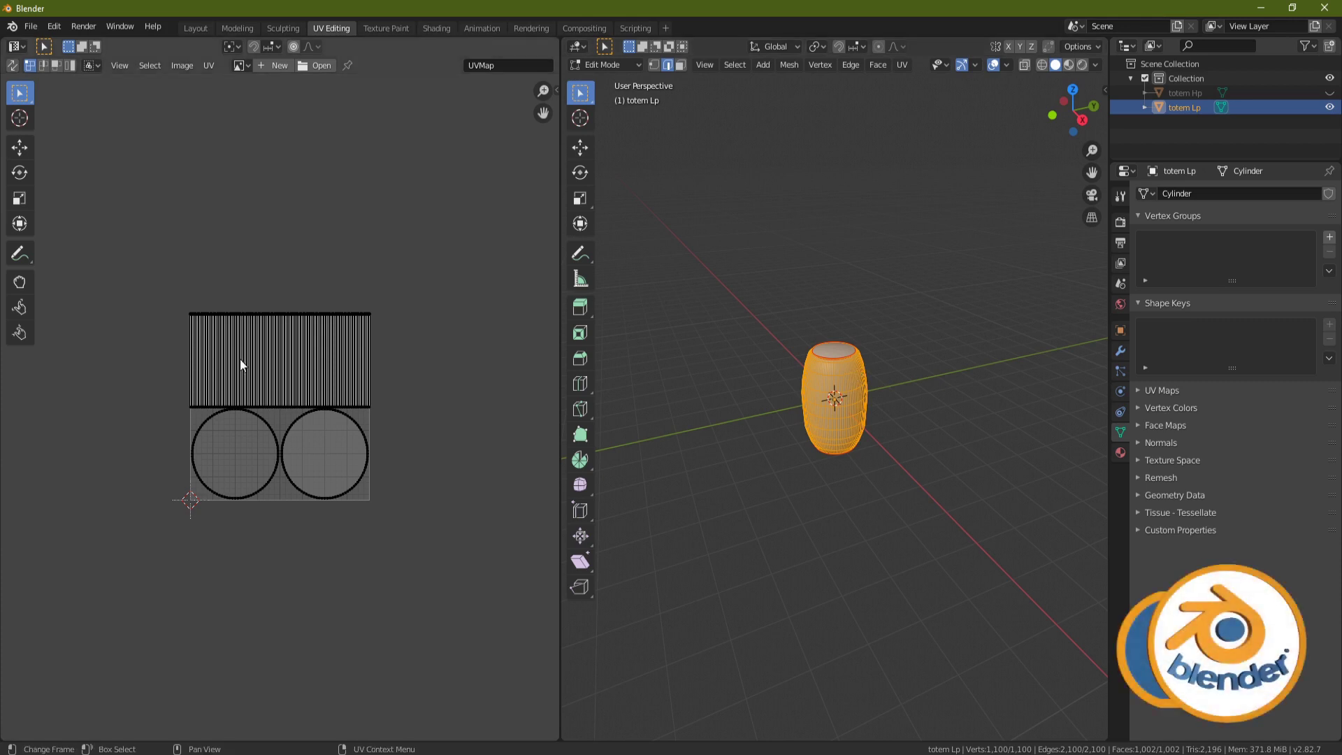
pyautogui.press('u')
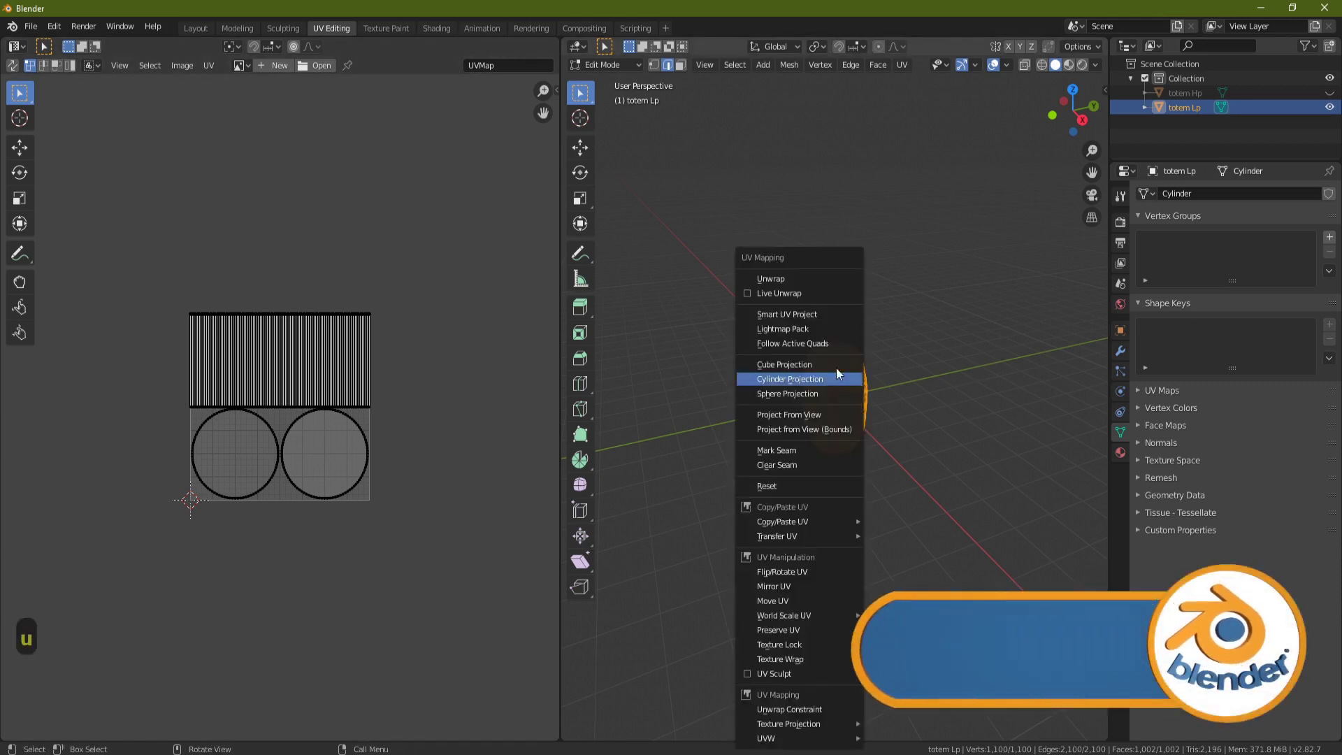
pyautogui.click(802, 278)
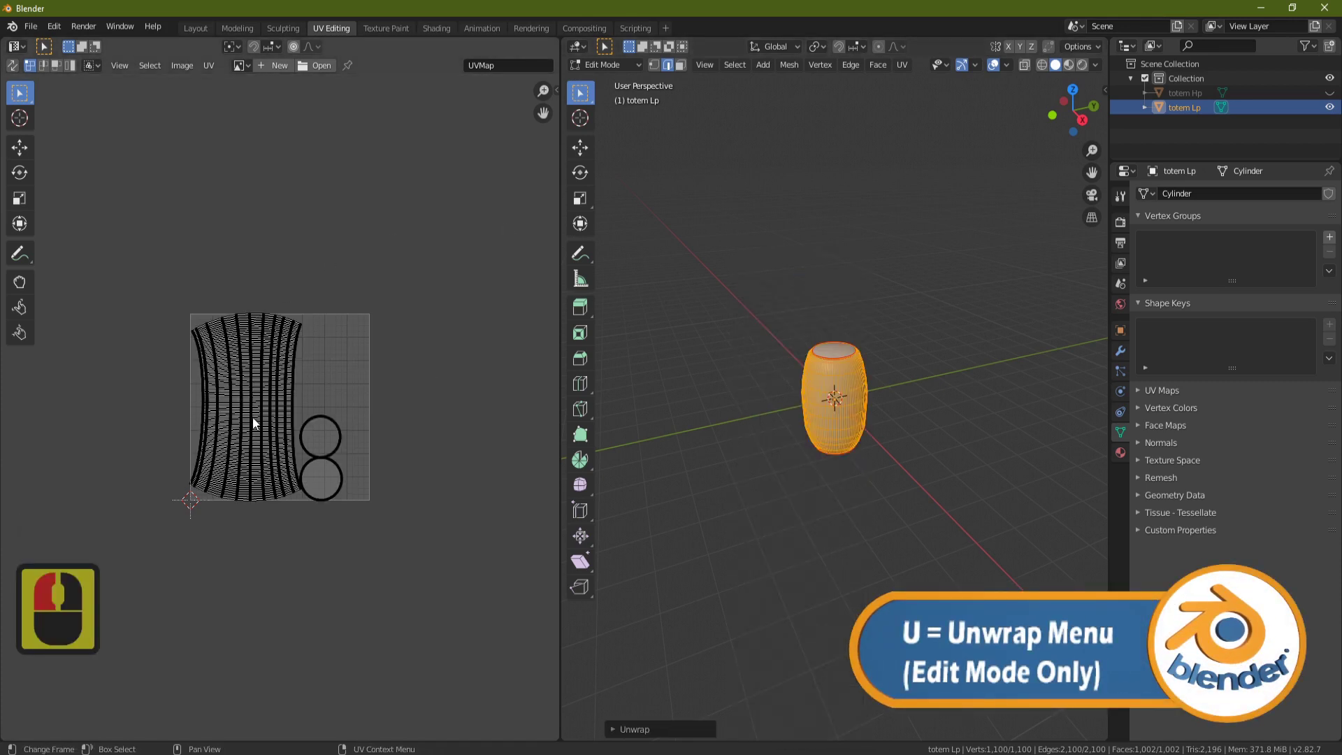
# Select all UV islands and scale them down slightly to leave a small margin inside the UV square
pyautogui.scroll(3, 317, 442)
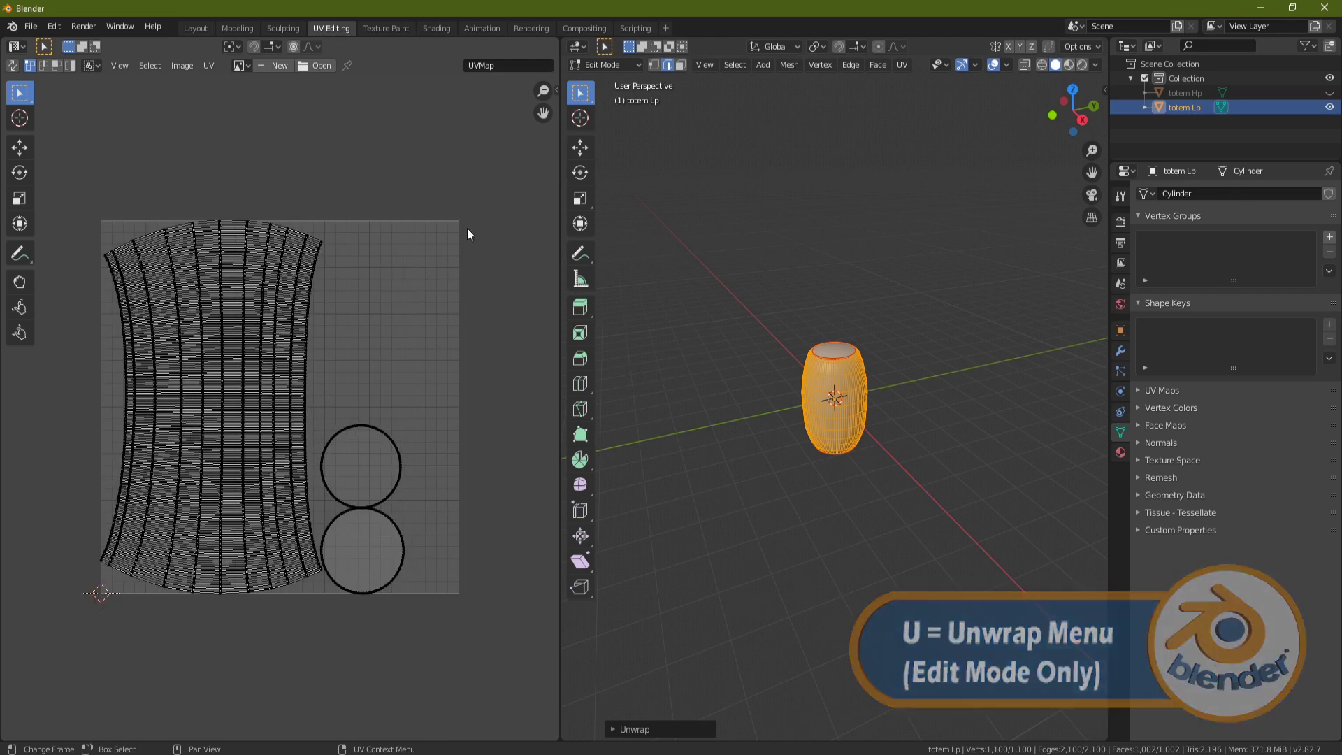
pyautogui.press('a')
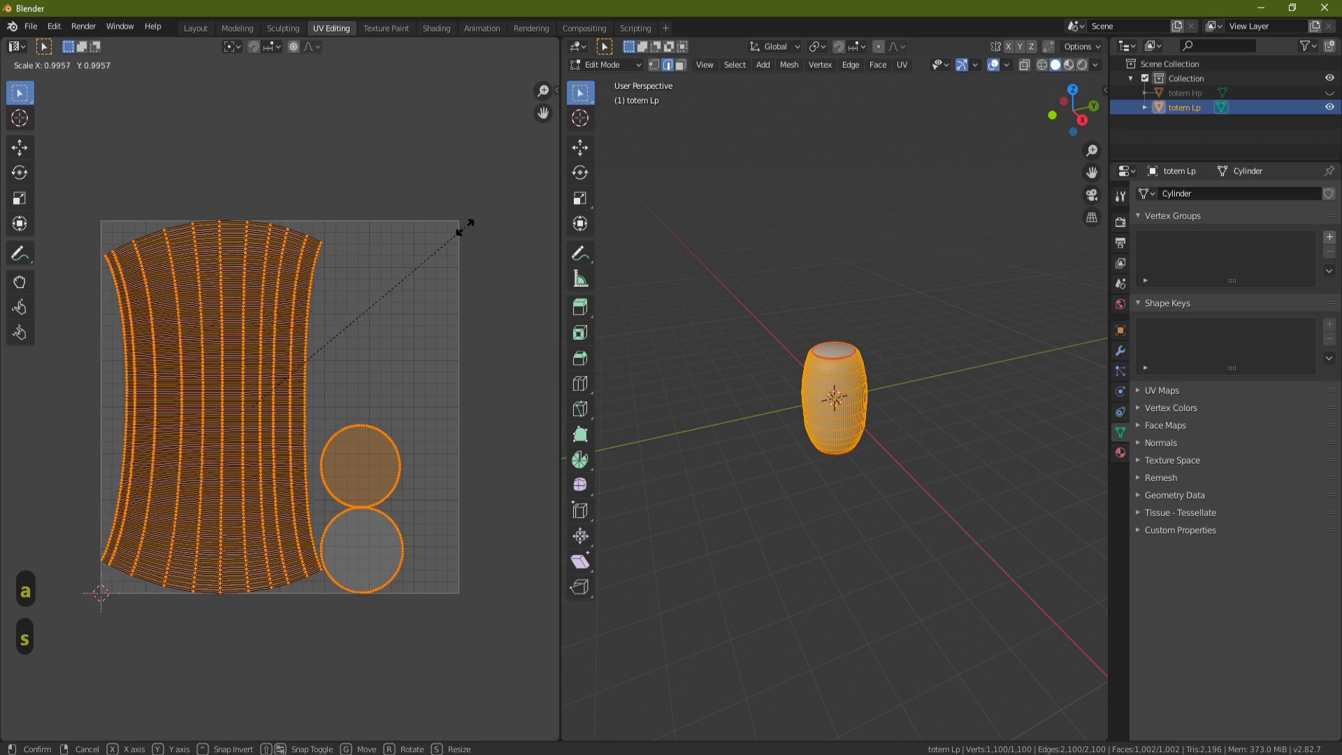
pyautogui.click(458, 233)
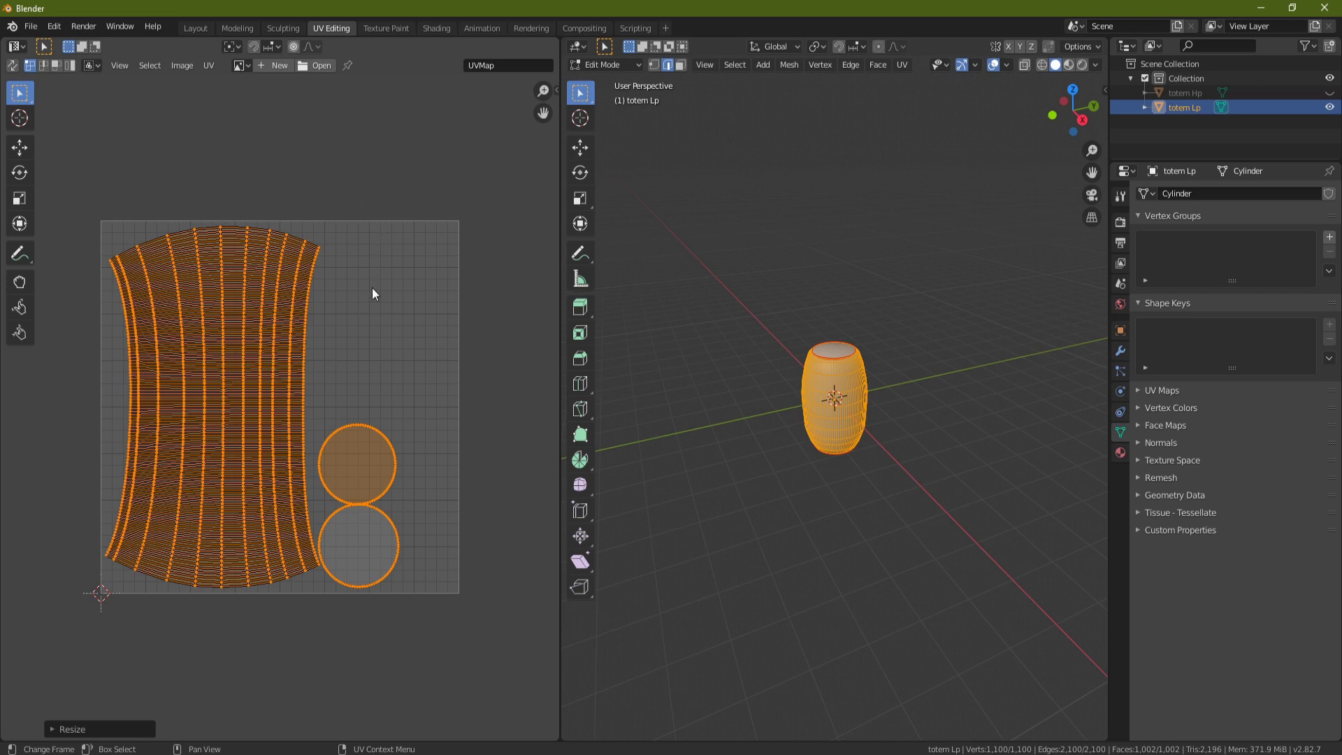
# Start a new image for the UV layout named Totem Normal Map and set its size to 2048 × 2048 px
pyautogui.click(280, 65)
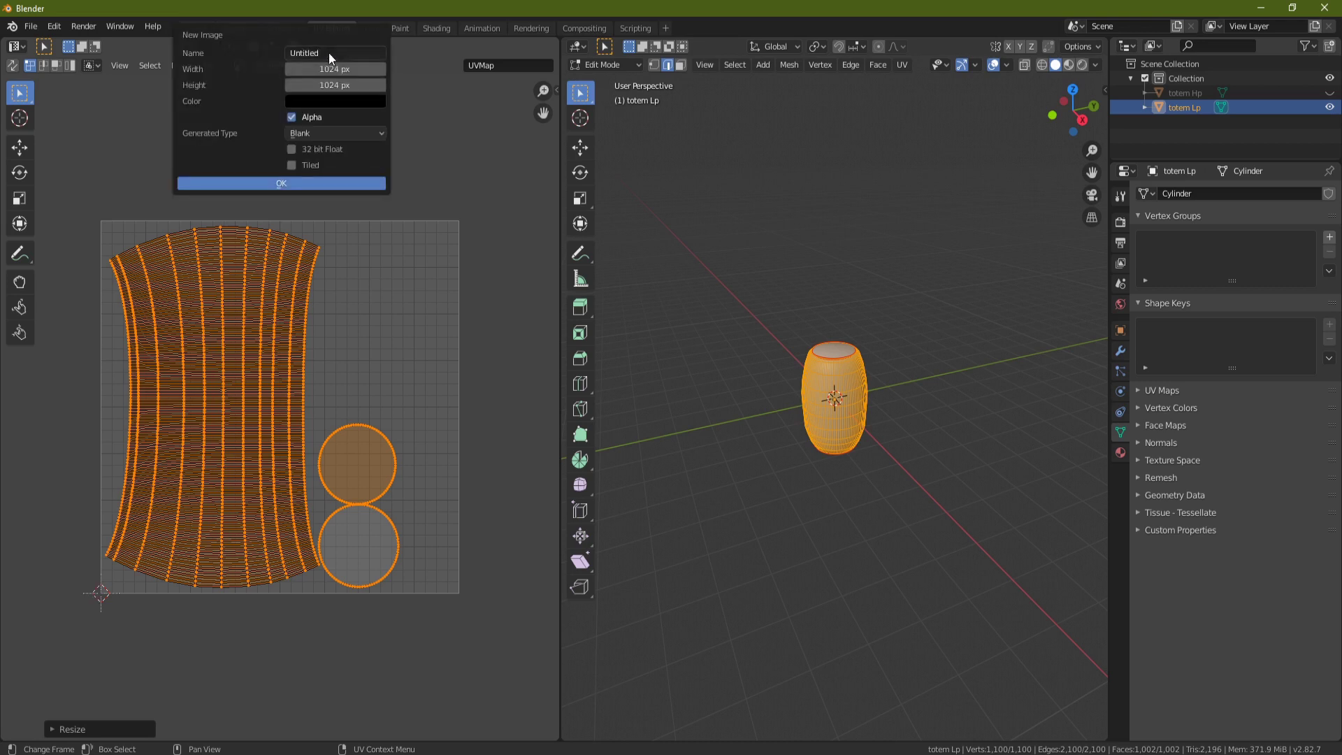
pyautogui.click(342, 52)
pyautogui.write('To')
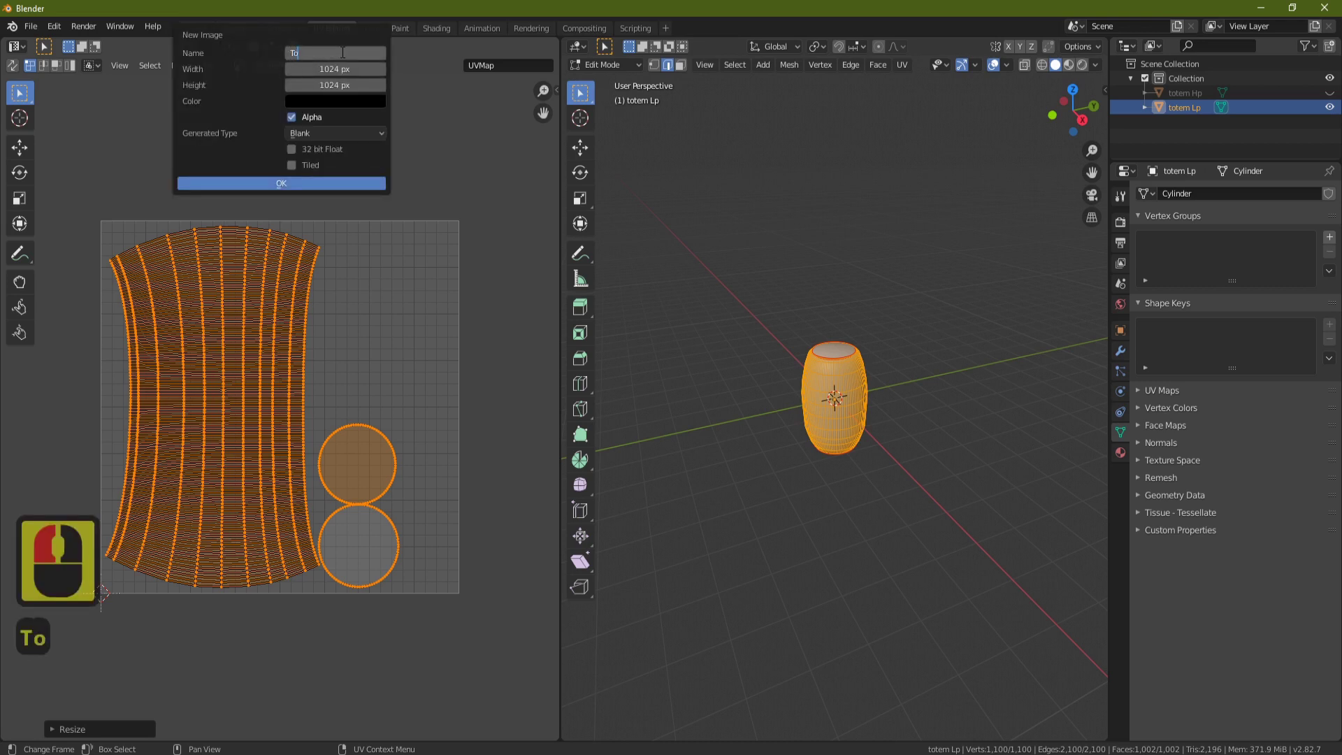
pyautogui.write('tem Normal Ma')
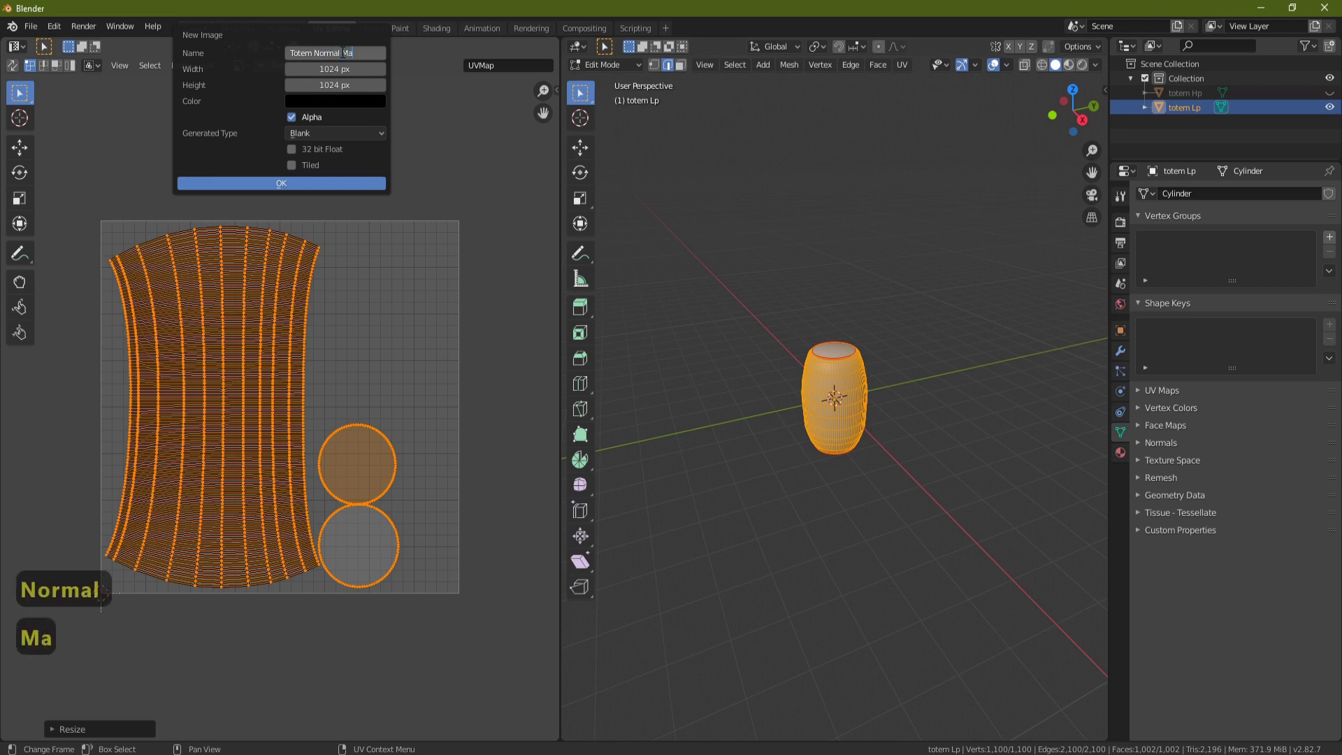
pyautogui.write('p')
pyautogui.click(329, 68)
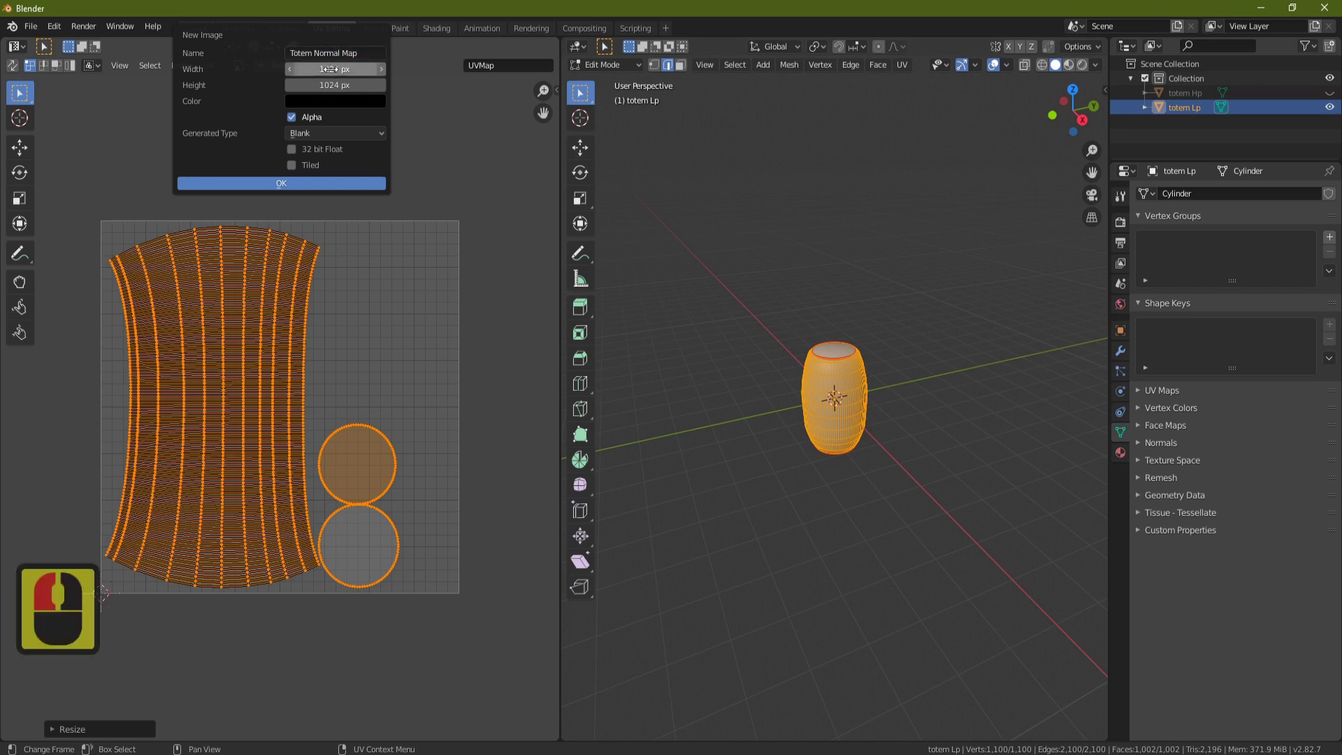
pyautogui.click(330, 68)
pyautogui.write('2048')
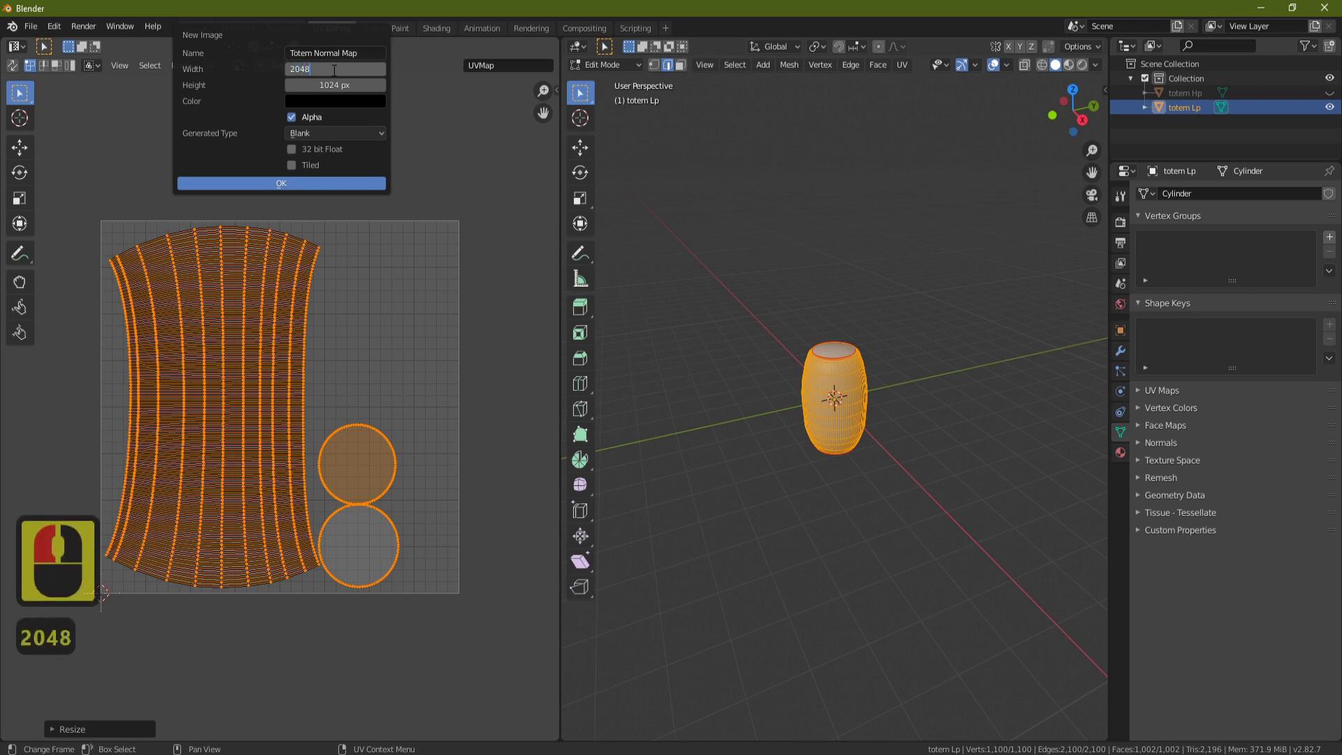
pyautogui.press('Tab')
pyautogui.write('2048')
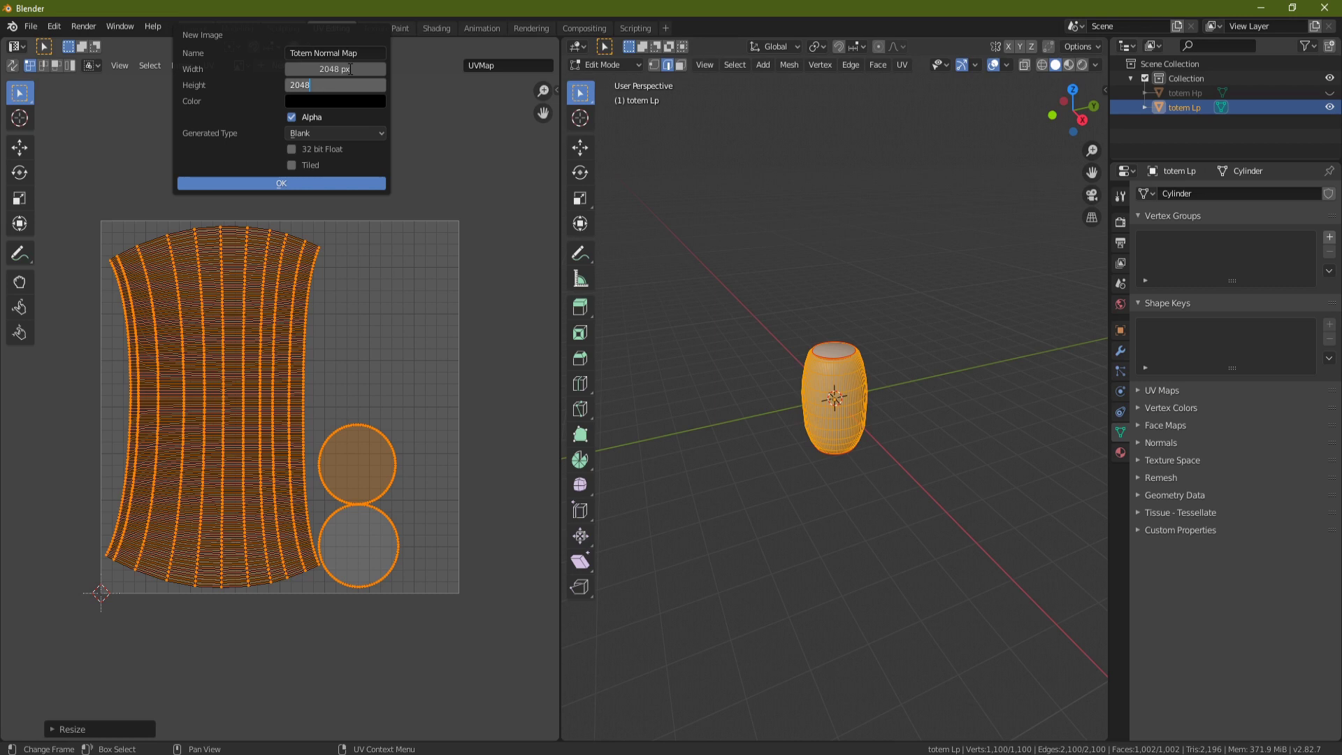
# Set the new image's fill color to grey, turn off Alpha and create the image
pyautogui.click(328, 99)
pyautogui.click(329, 100)
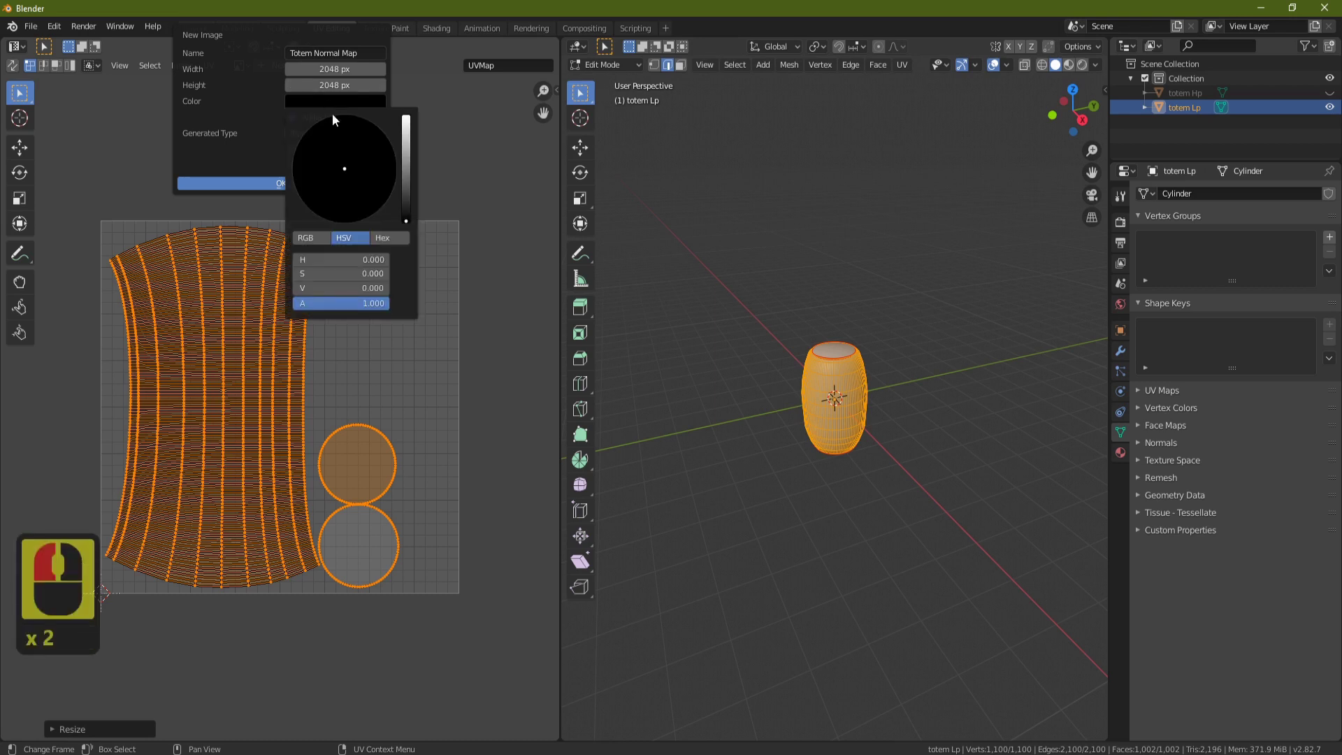
pyautogui.moveTo(406, 220); pyautogui.dragTo(429, 108)
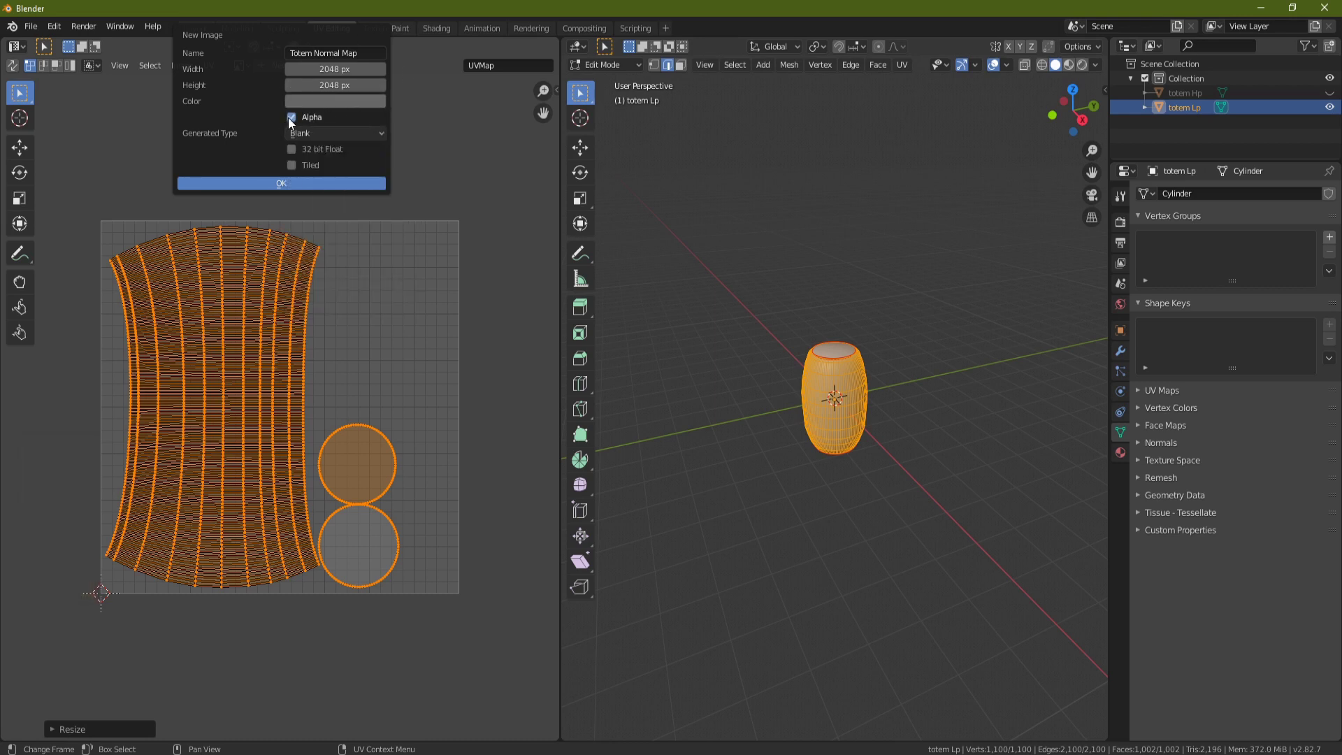
pyautogui.click(291, 117)
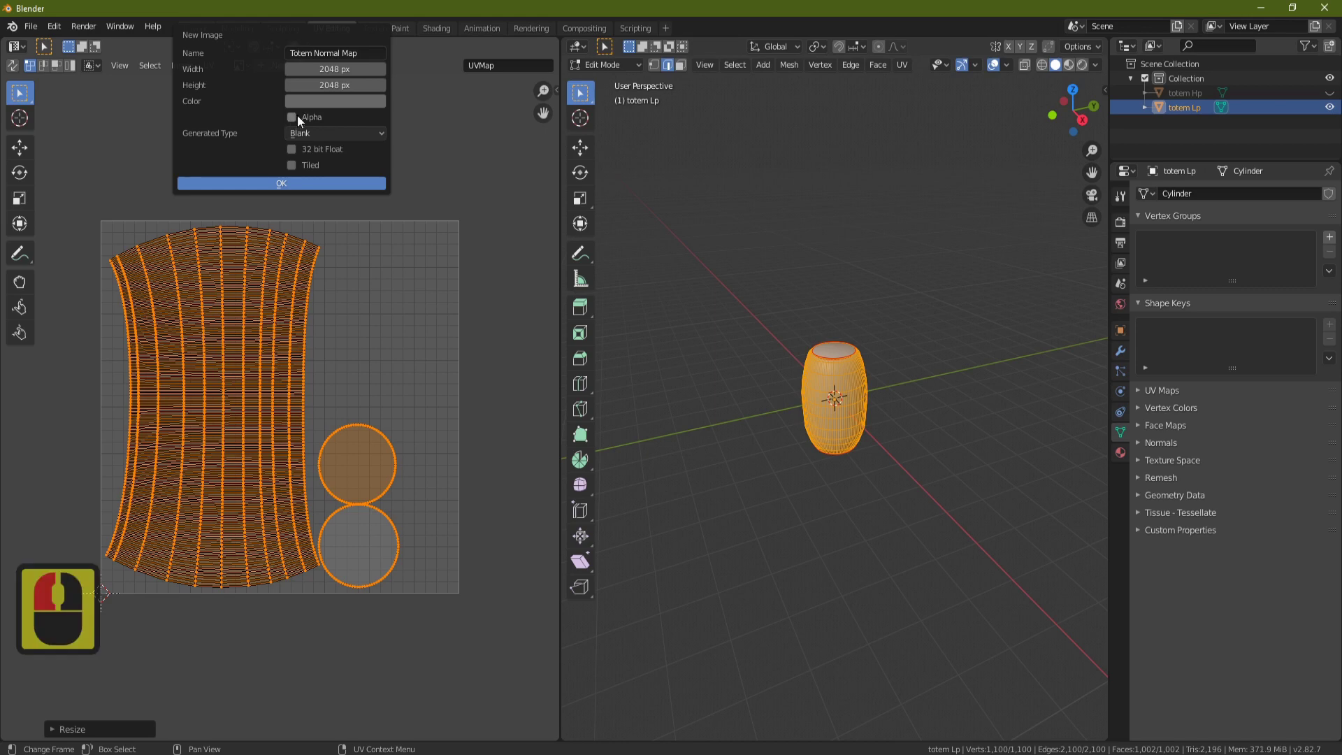
pyautogui.click(280, 183)
pyautogui.scroll(-12, 323, 281)
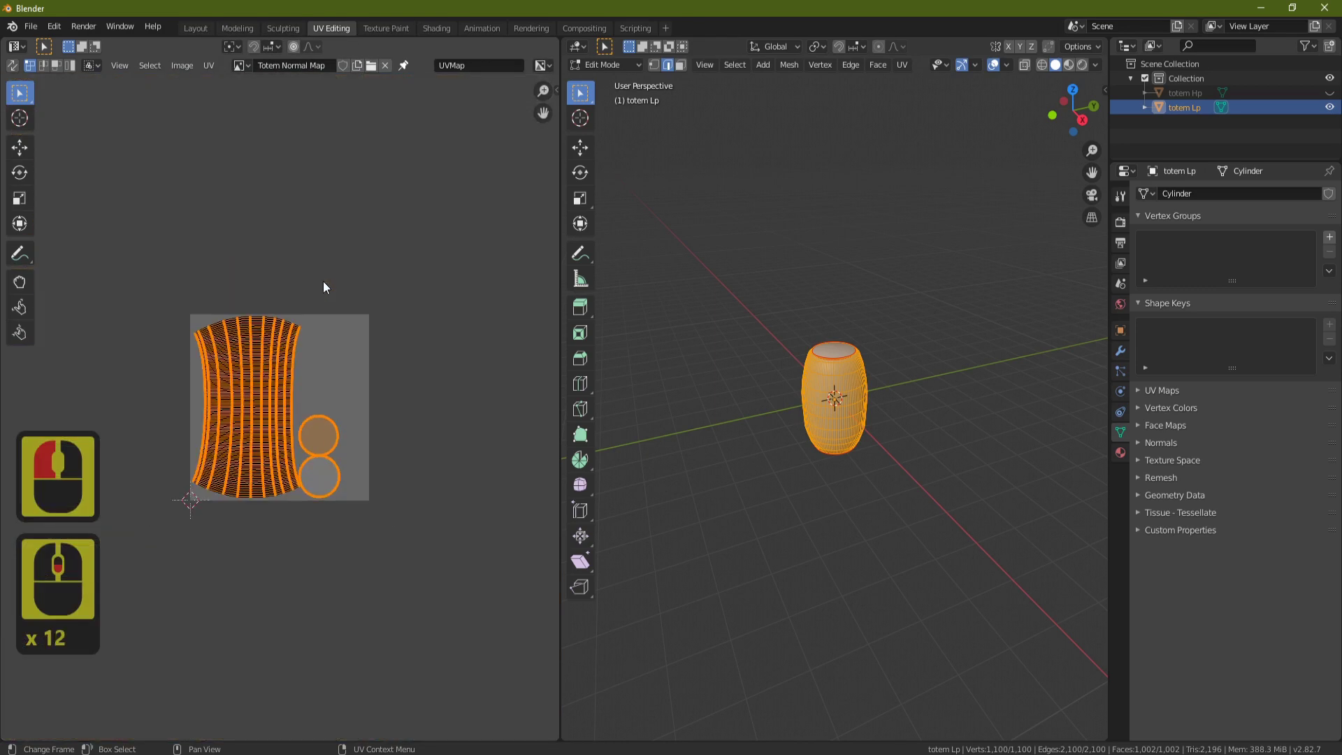
pyautogui.scroll(2, 311, 390)
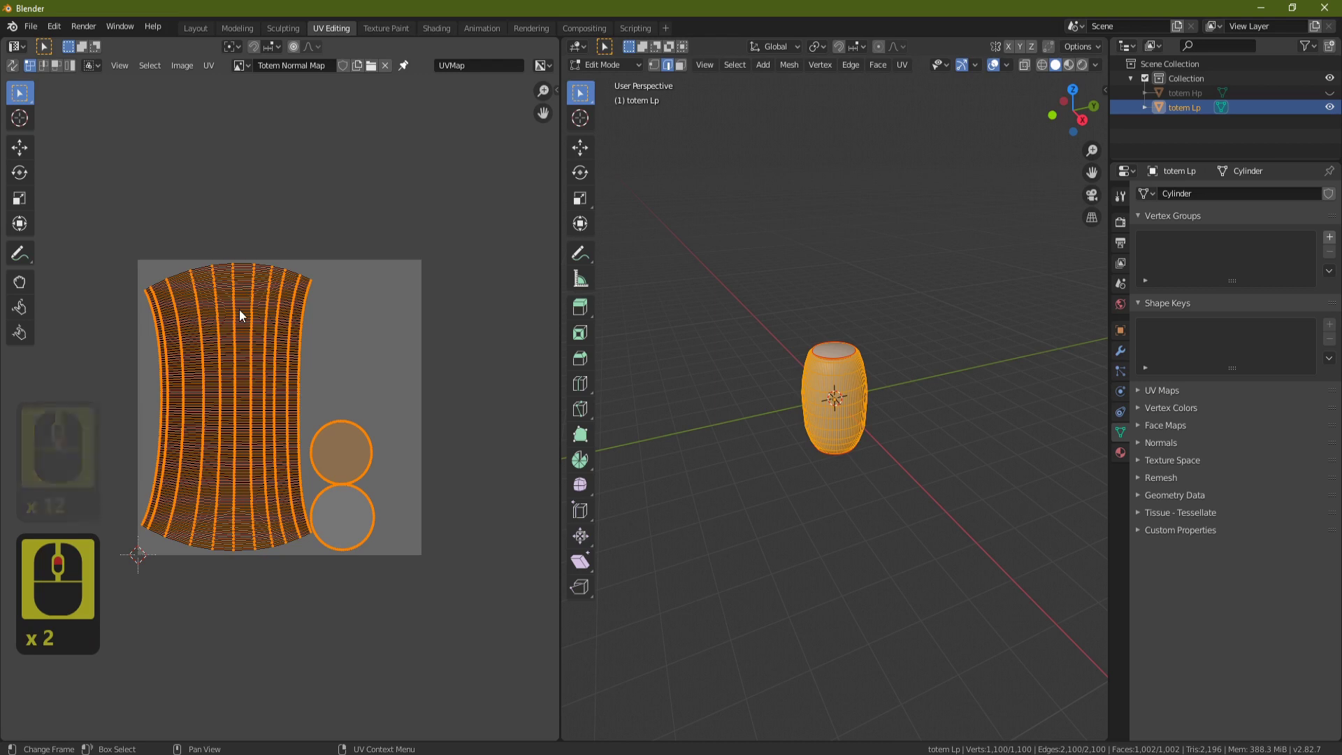
pyautogui.press('F9')
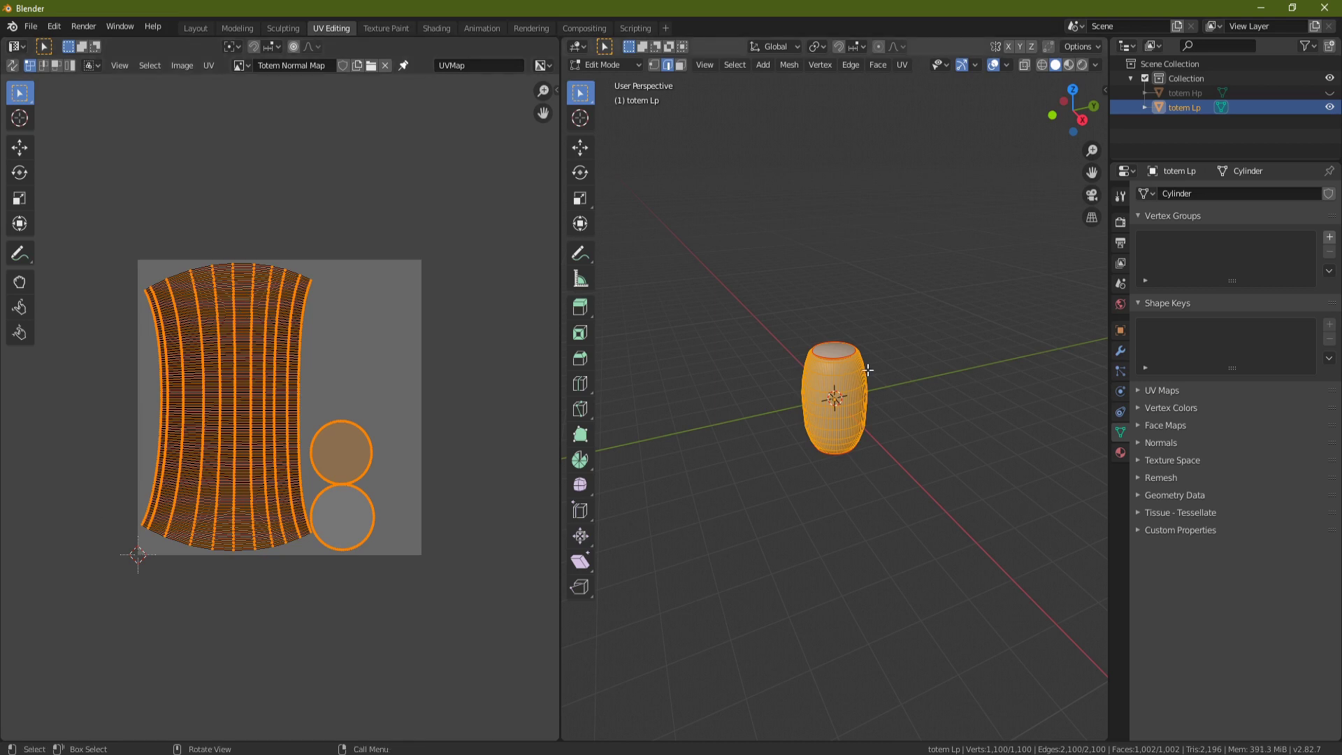
# Add a new material named Totem Wood to totem Lp and open its nodes in the Shading workspace
pyautogui.click(1120, 452)
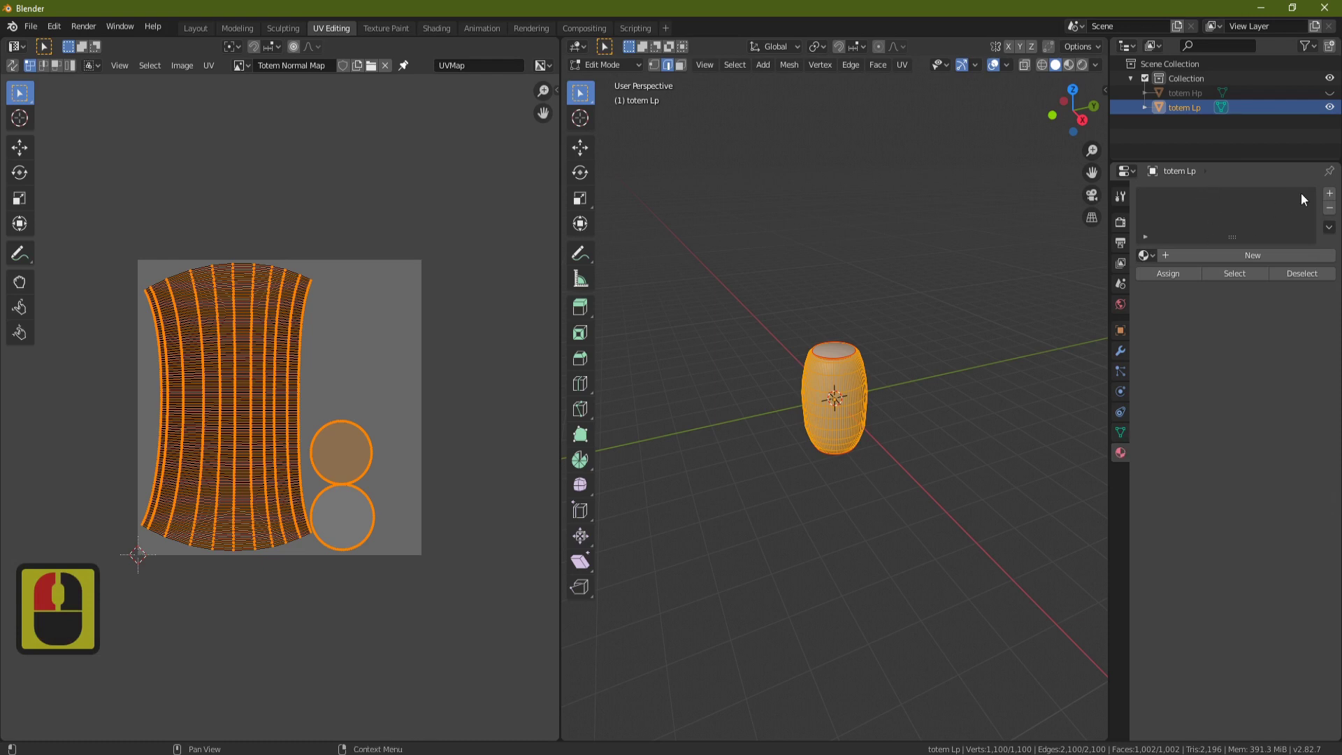
pyautogui.click(1330, 193)
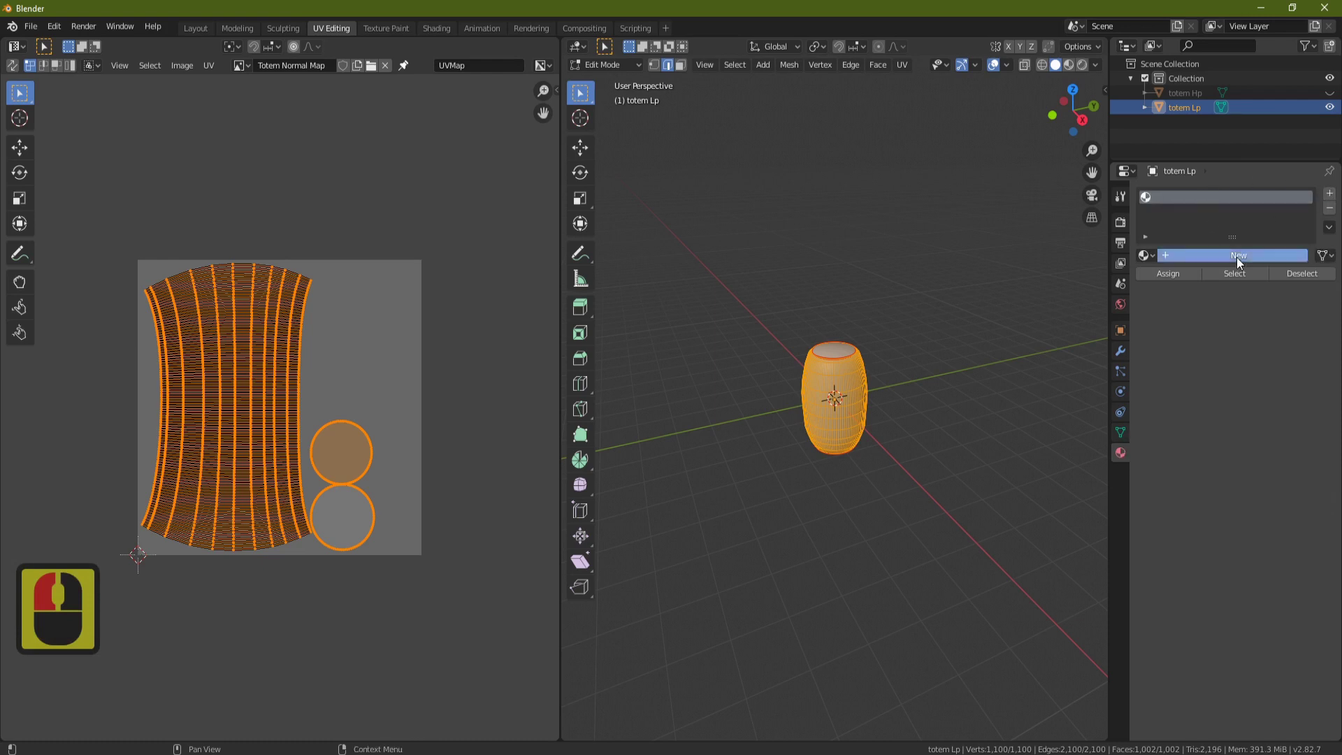
pyautogui.click(1236, 256)
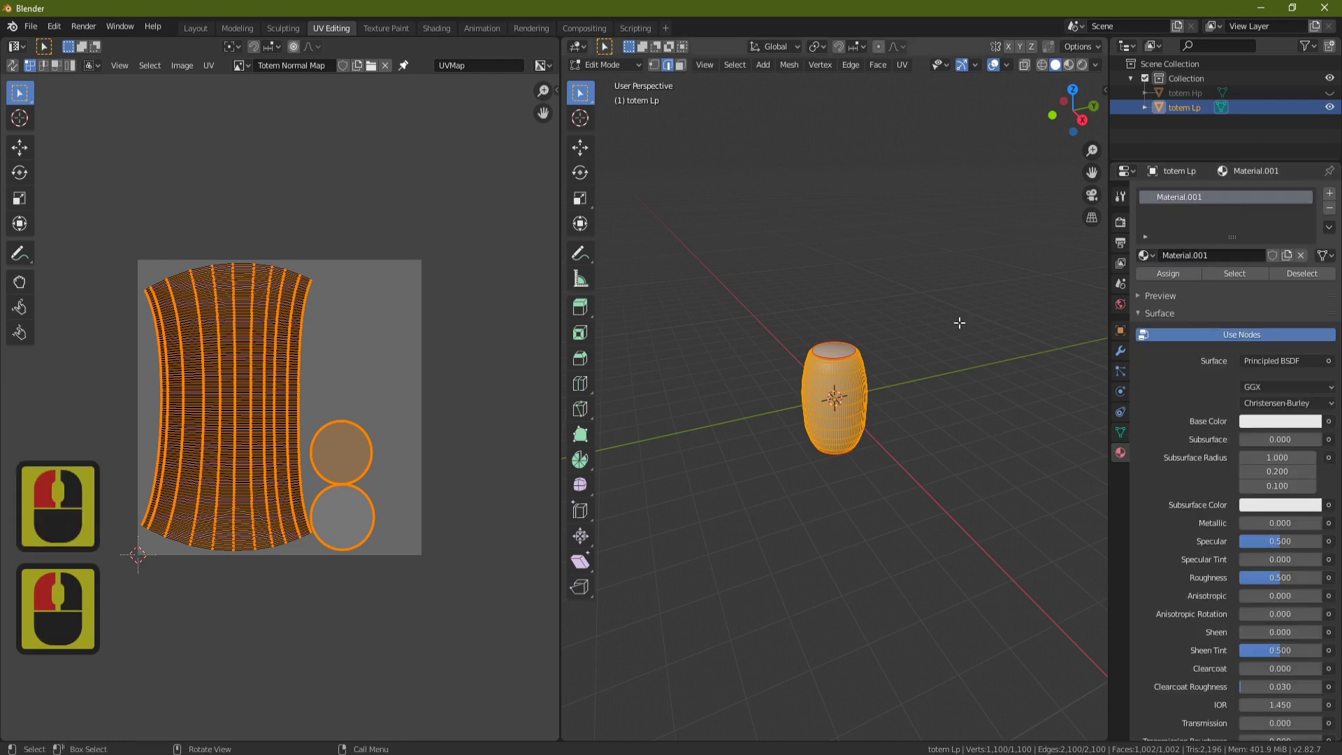
pyautogui.doubleClick(1192, 198)
pyautogui.write('Totem')
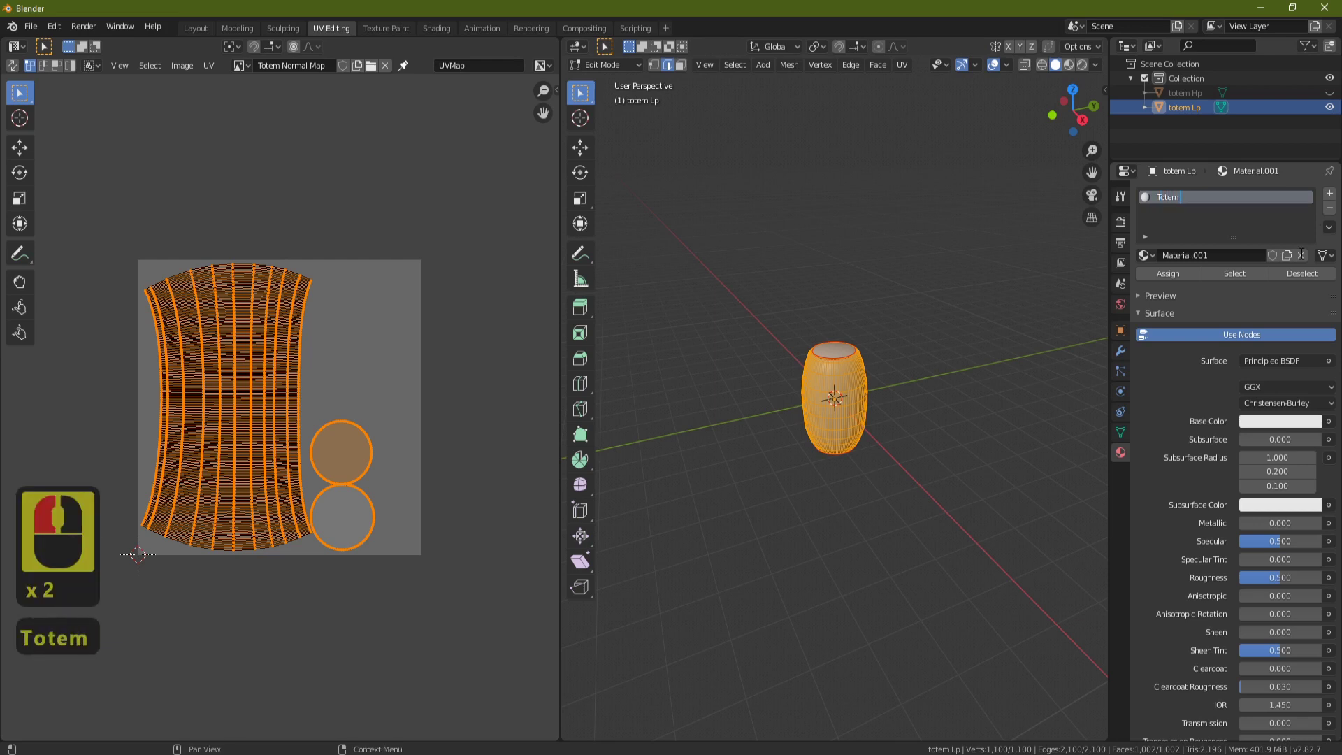
pyautogui.write(' Wood')
pyautogui.press('Return')
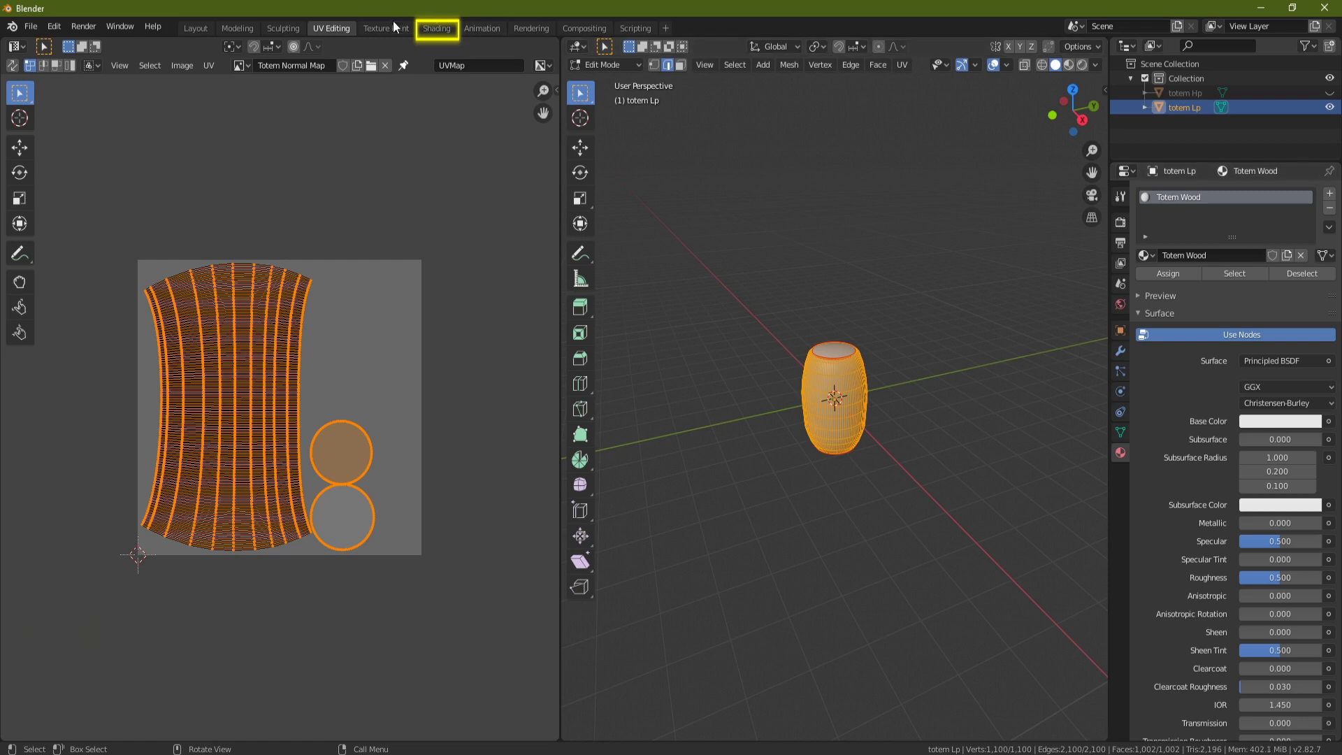
pyautogui.click(444, 30)
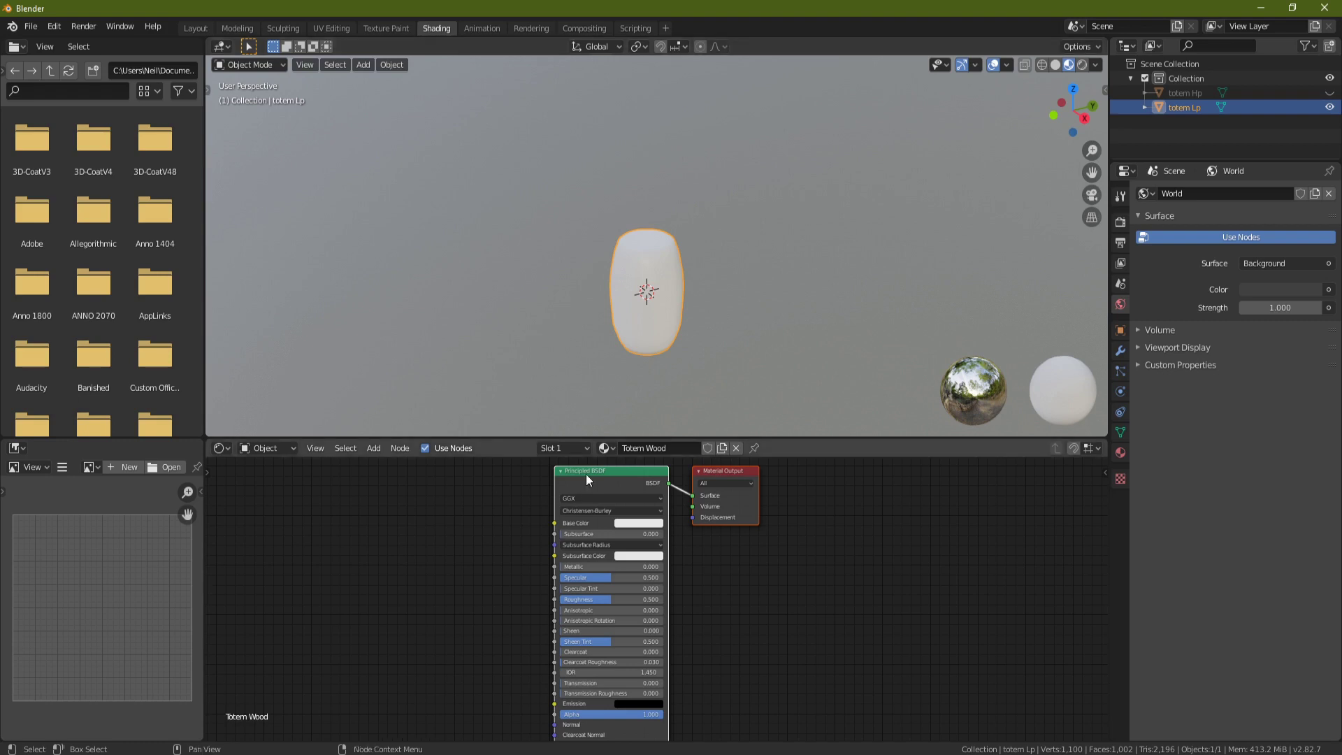
pyautogui.scroll(-3, 586, 474)
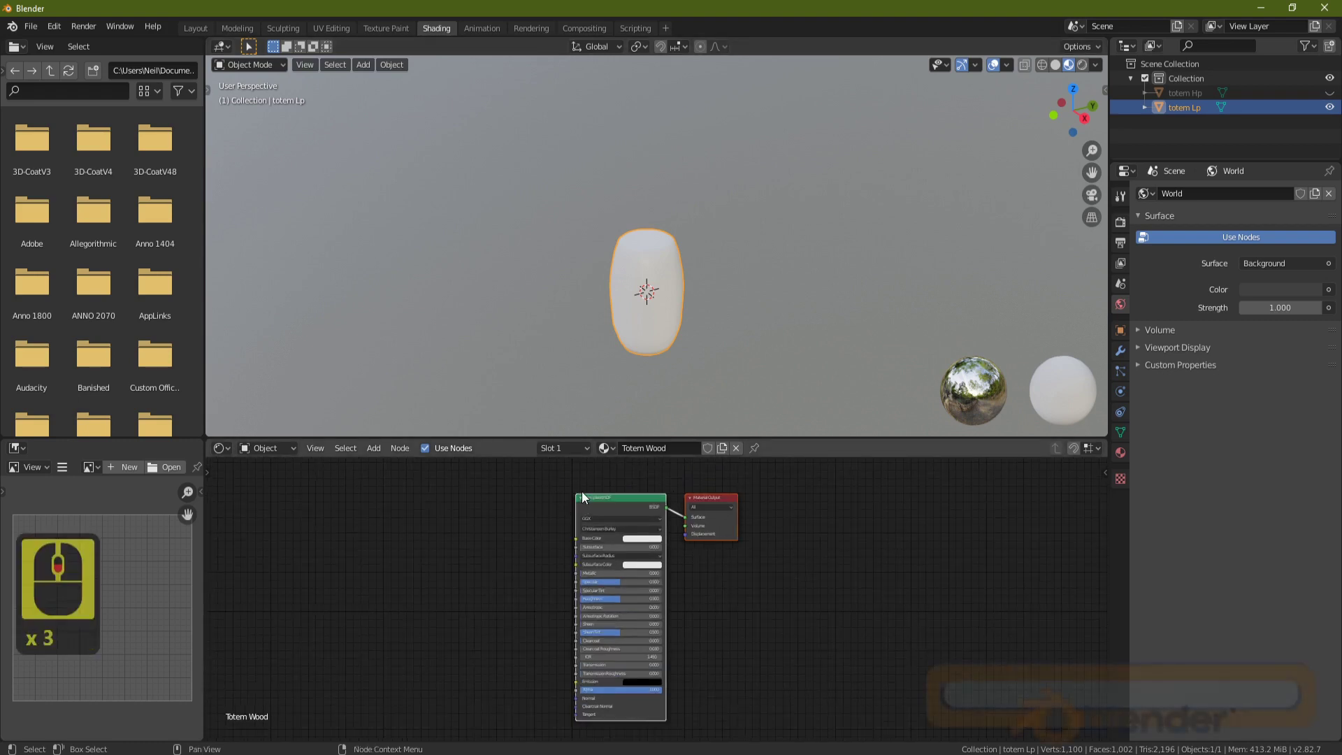
# Search the add-on preferences for "node" and check whether the Node Wrangler add-on is enabled
pyautogui.click(47, 29)
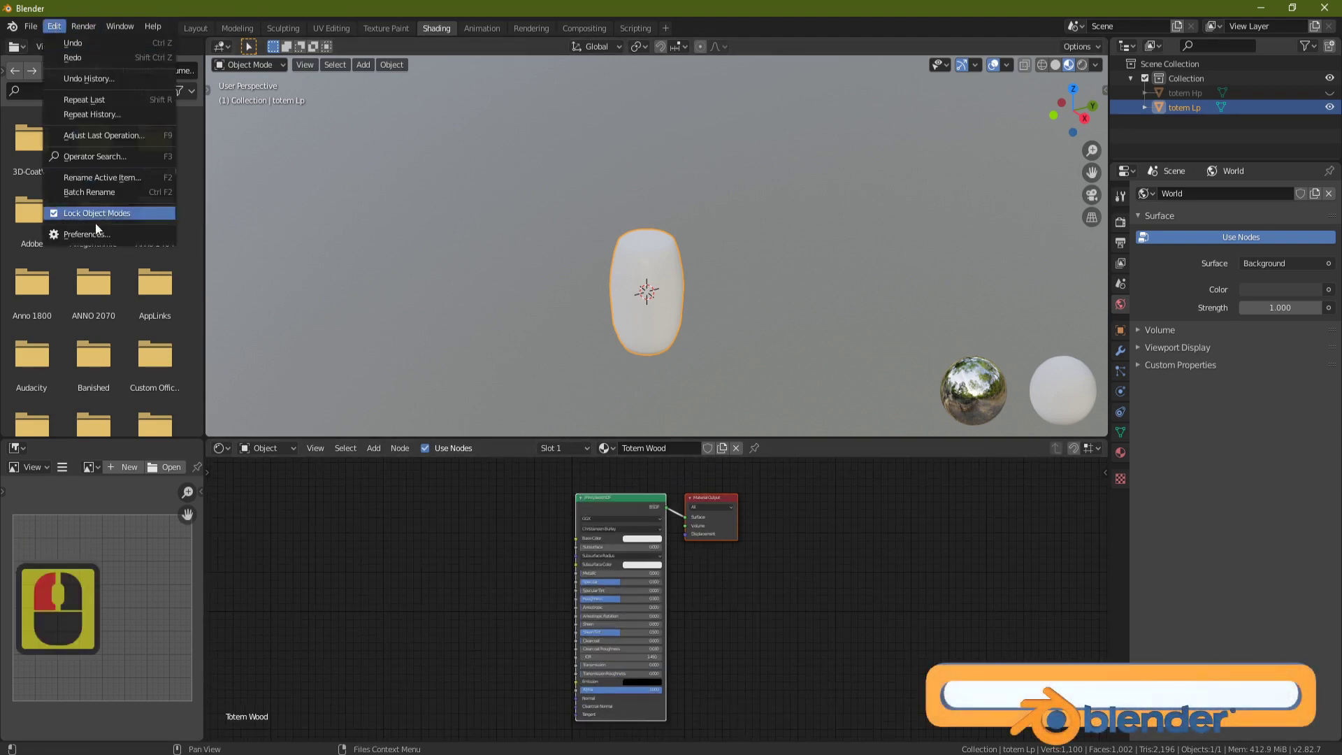
pyautogui.click(99, 239)
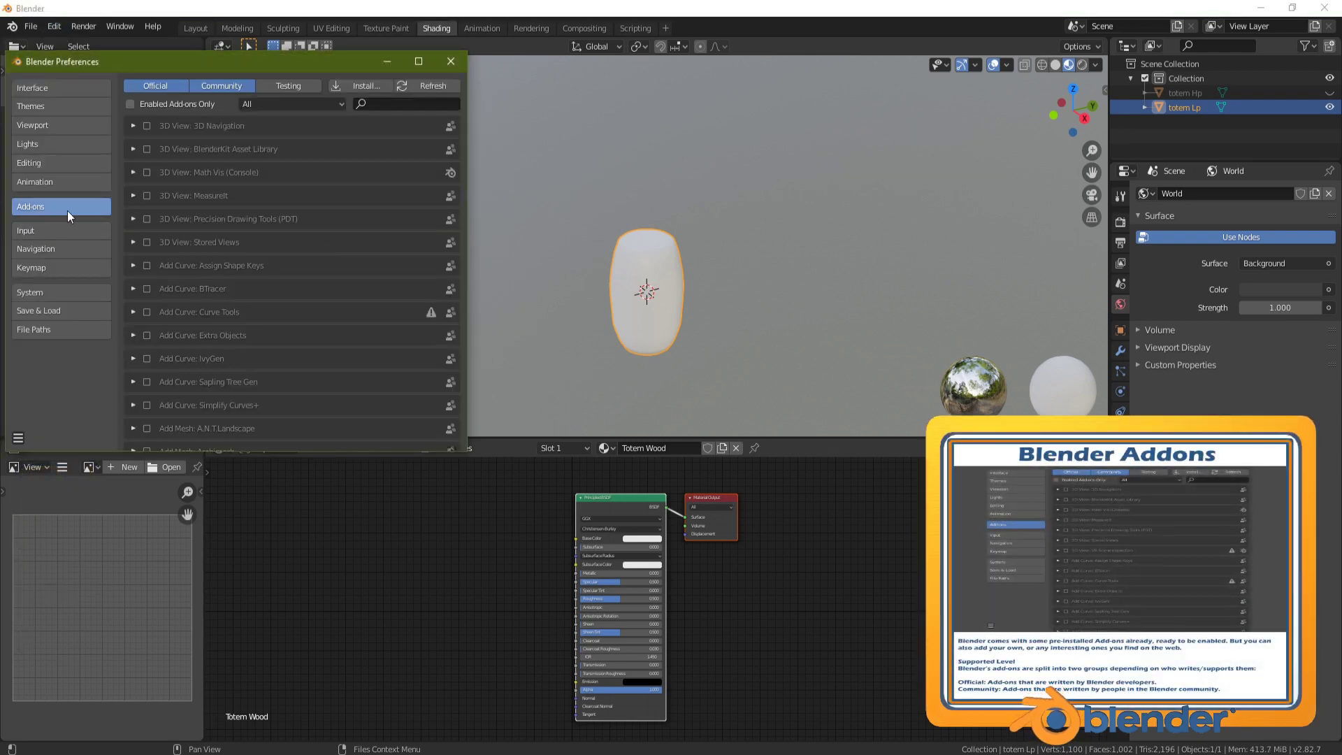
pyautogui.click(378, 103)
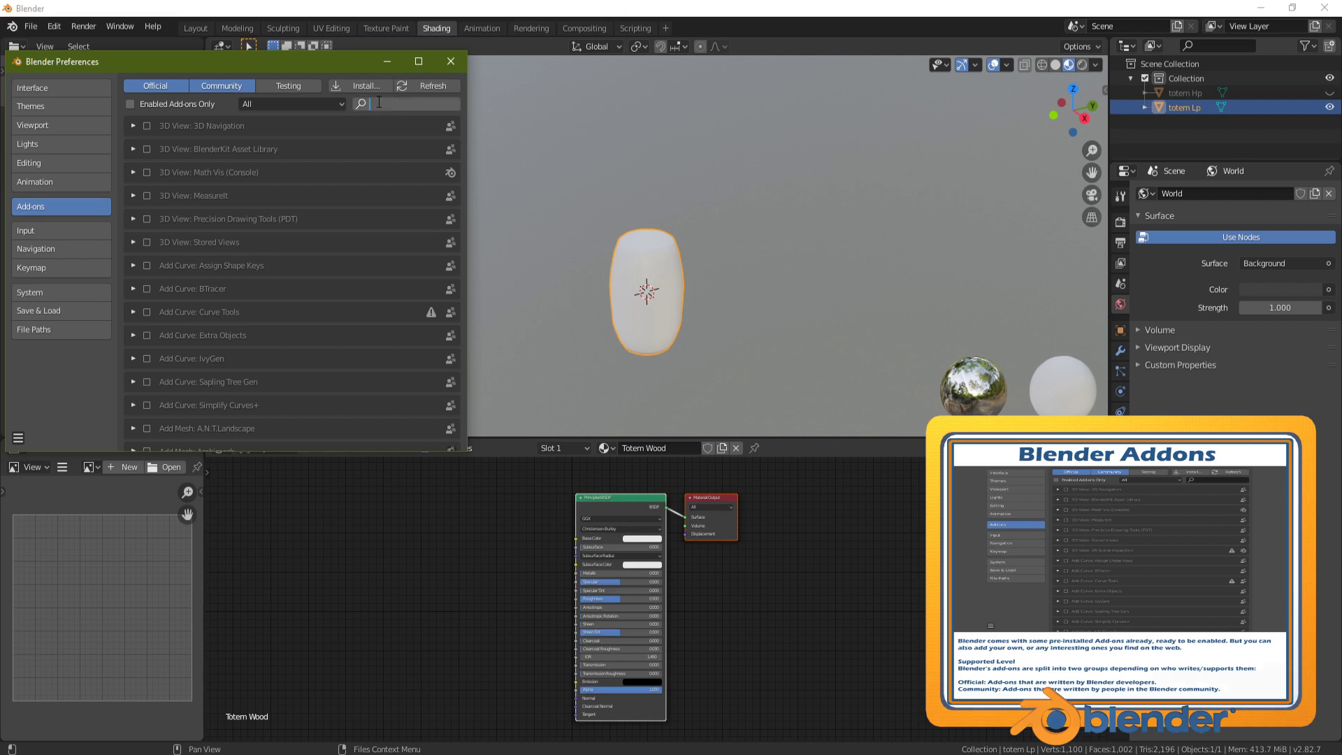
pyautogui.write('node')
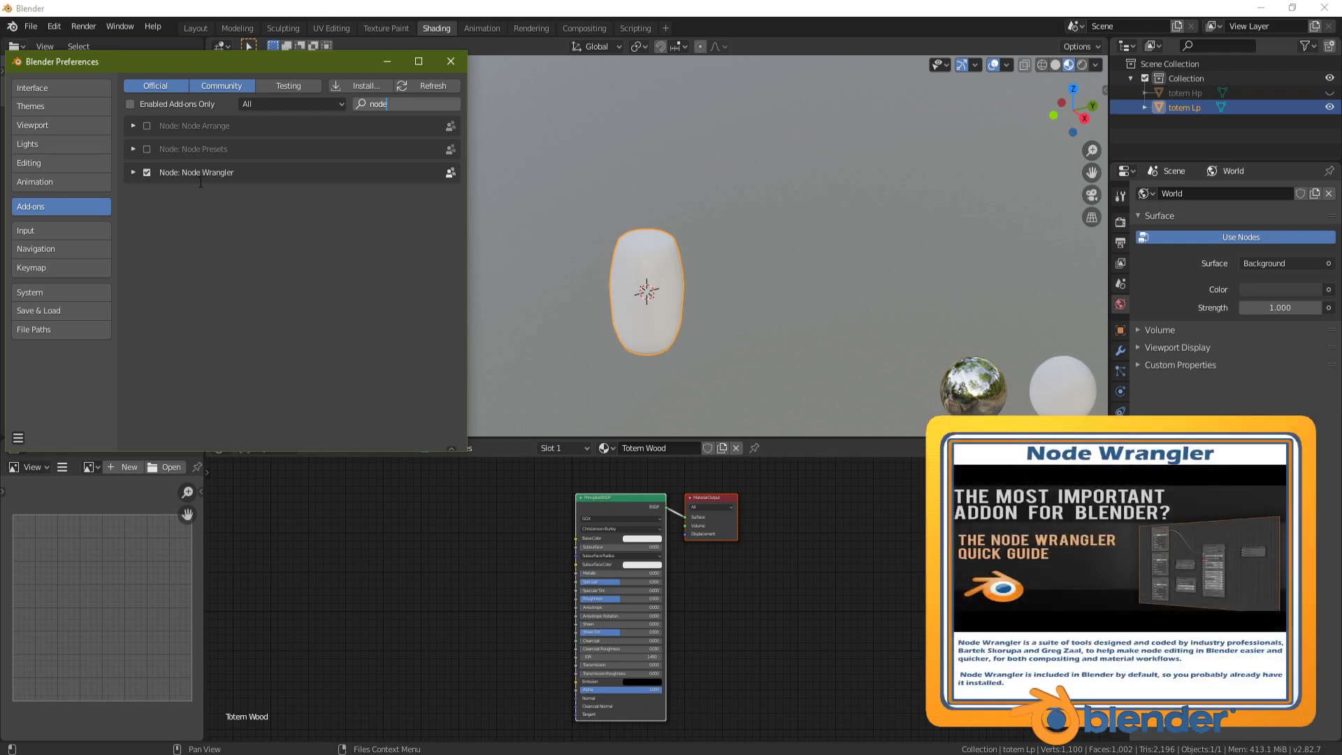
pyautogui.click(444, 85)
pyautogui.click(445, 86)
pyautogui.click(445, 86)
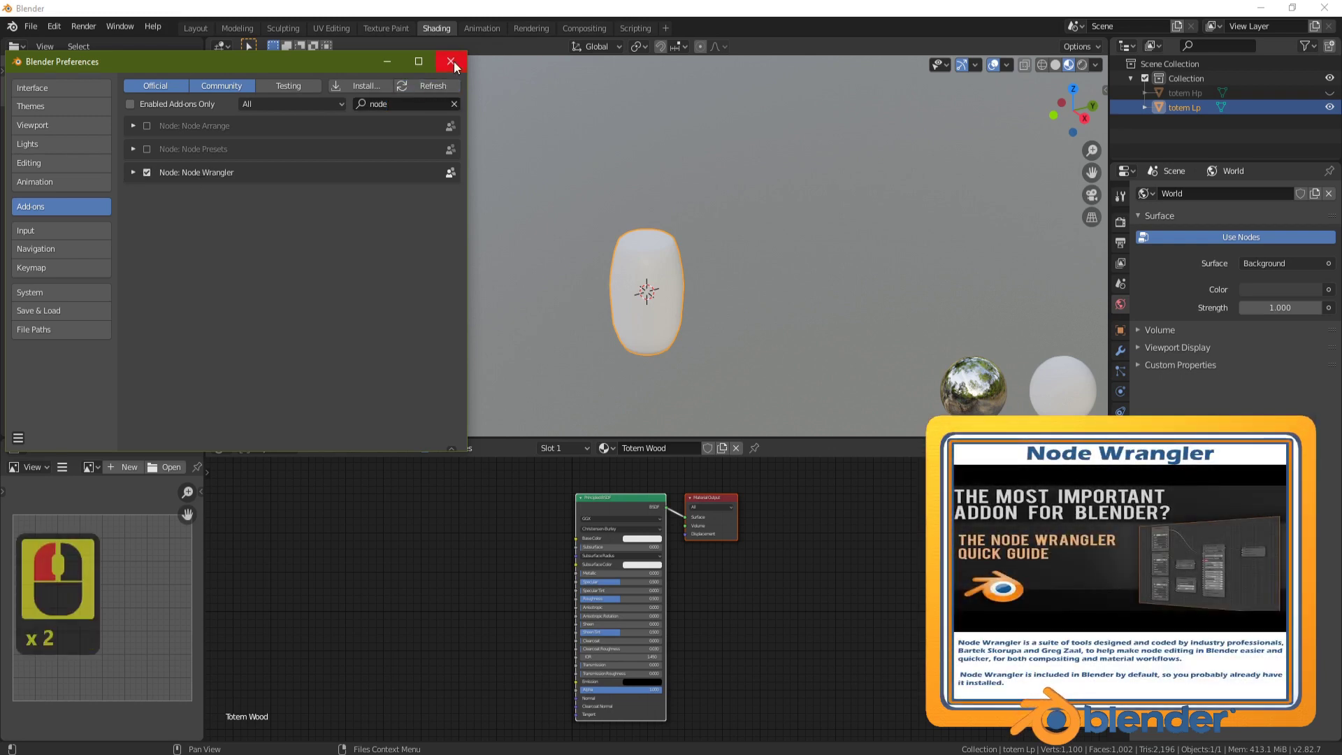
pyautogui.click(451, 60)
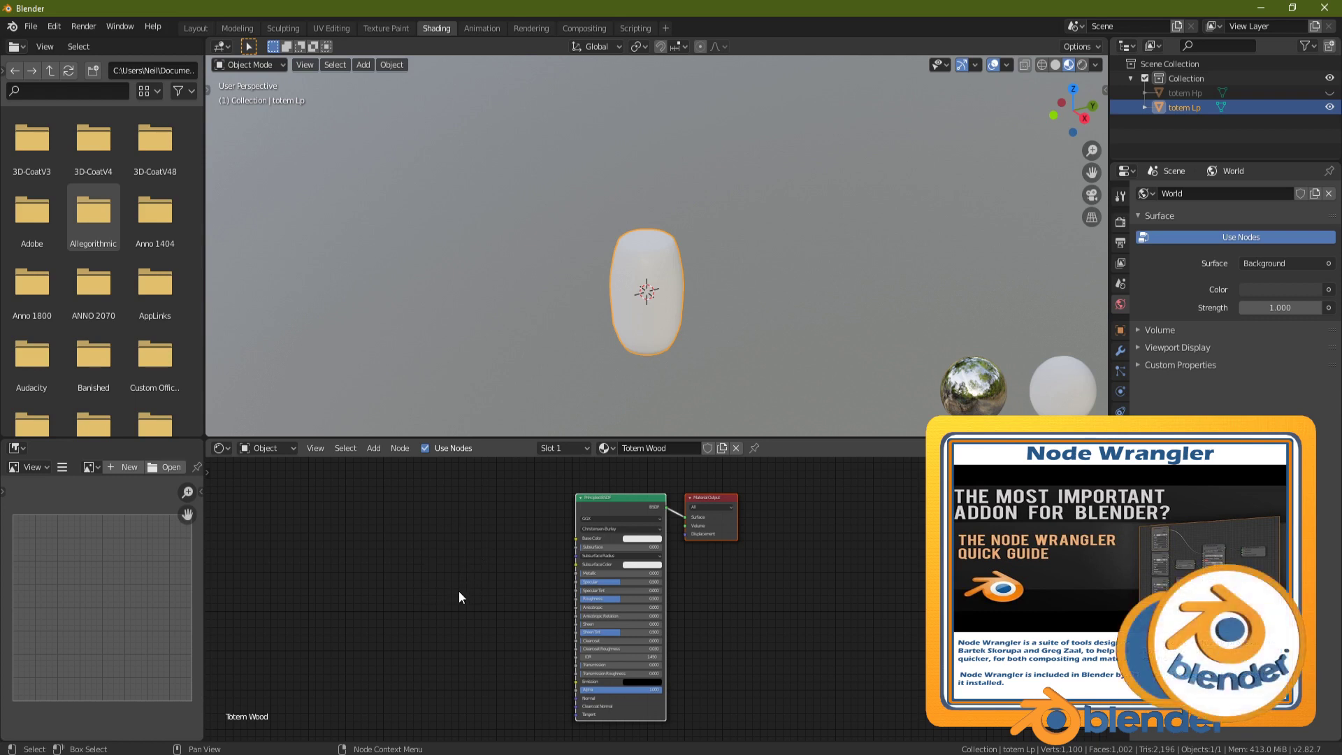
# Add an Image Texture node to the Totem Wood material and place it beside the Principled BSDF node
pyautogui.hotkey('shift', 'a')
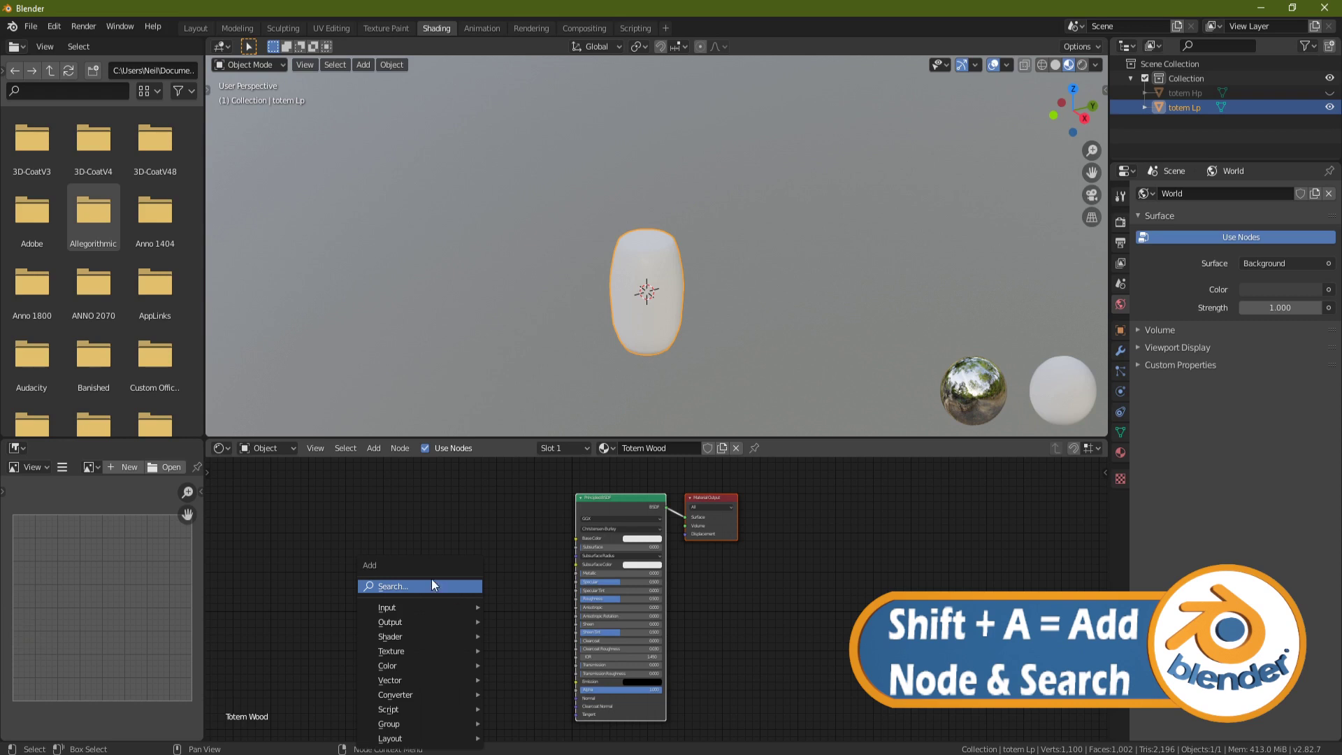
pyautogui.click(407, 586)
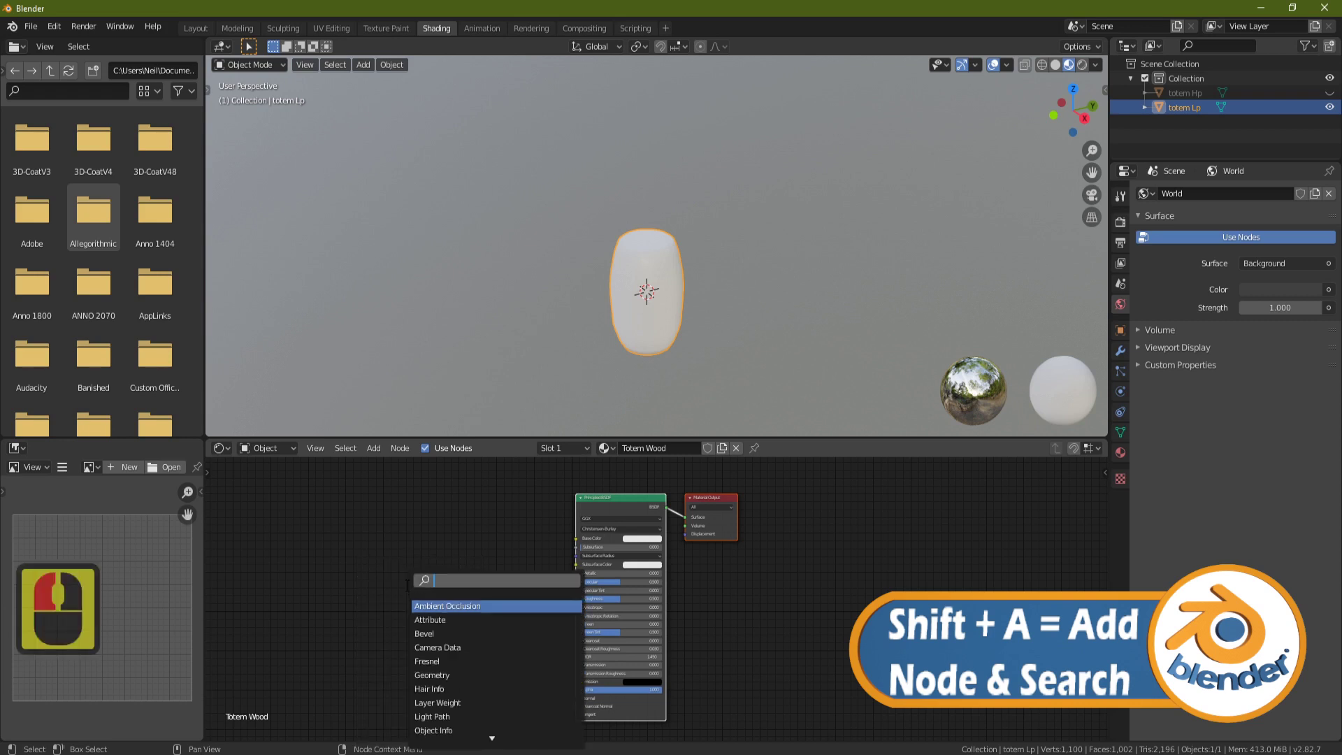
pyautogui.write('imag')
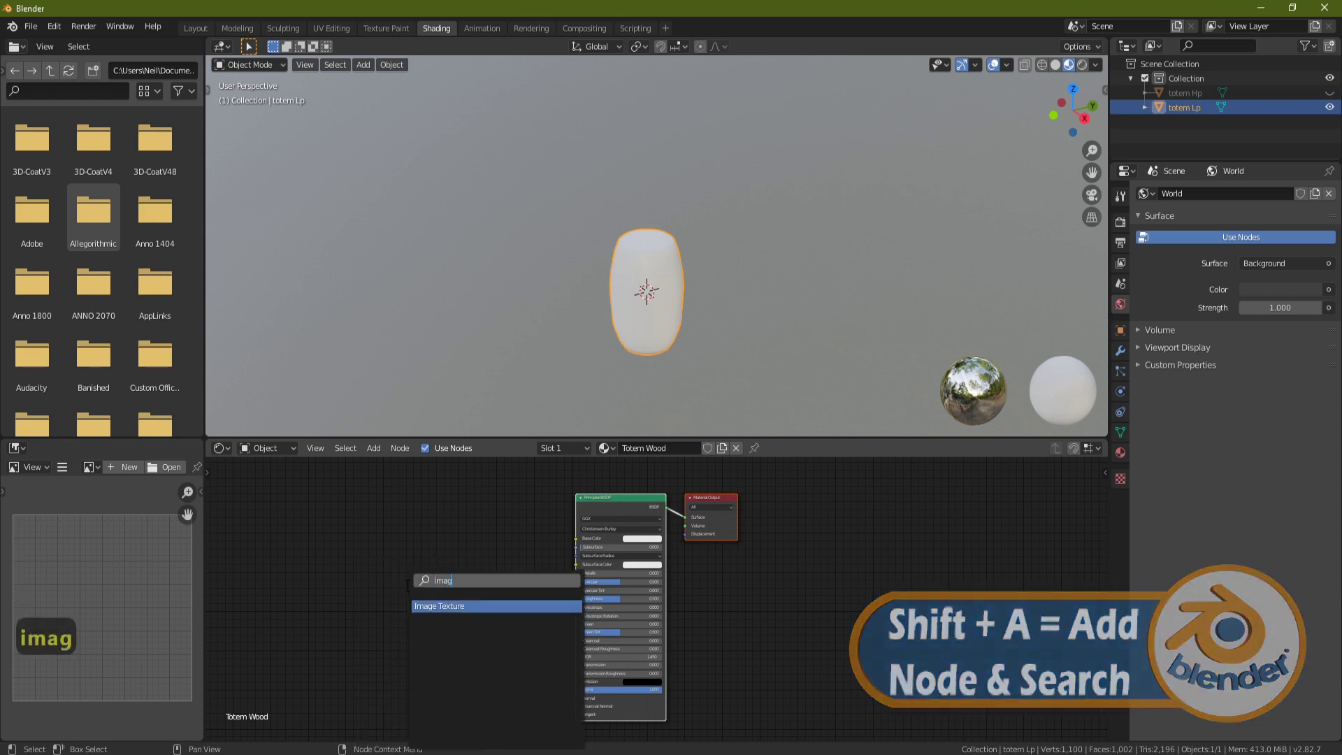
pyautogui.click(458, 606)
pyautogui.click(359, 518)
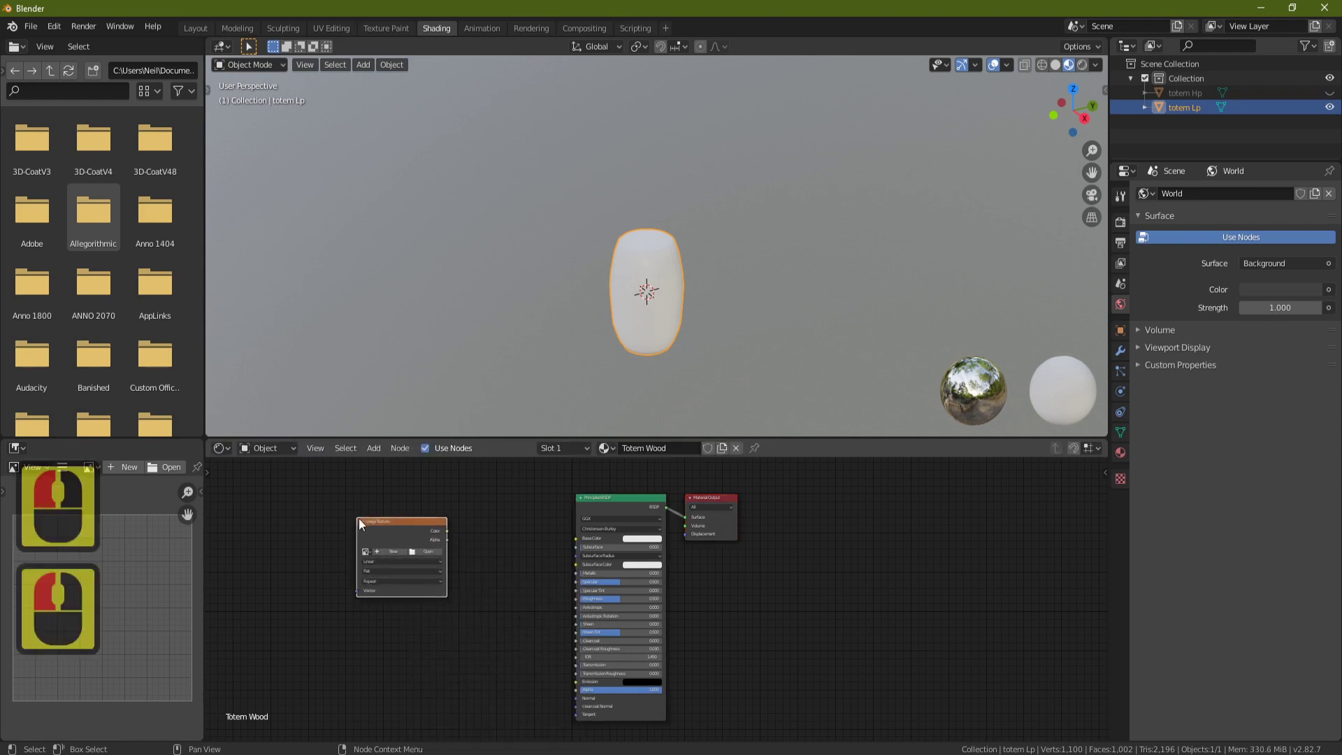
# Assign the Totem Normal Map image to the Image Texture node and set its color space to Non-Color
pyautogui.scroll(7, 321, 544)
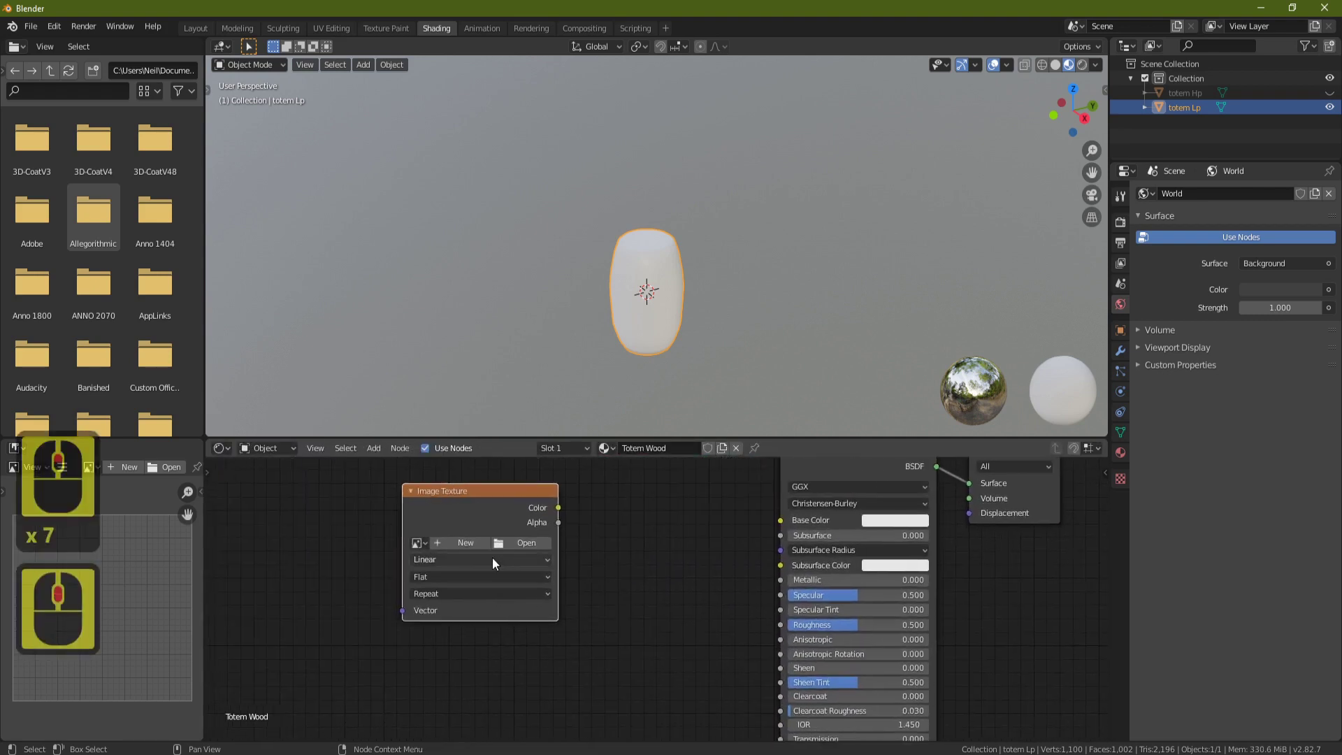
pyautogui.scroll(3, 492, 556)
pyautogui.click(365, 525)
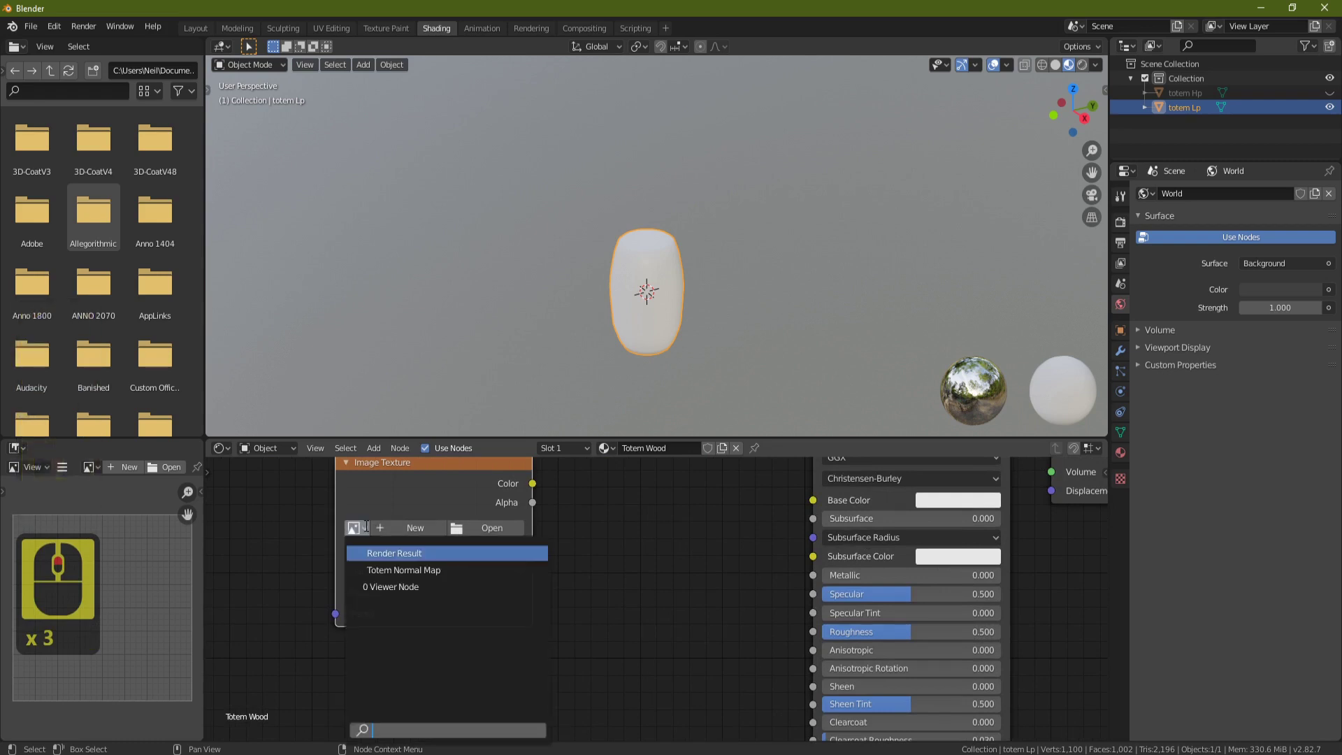
pyautogui.click(406, 571)
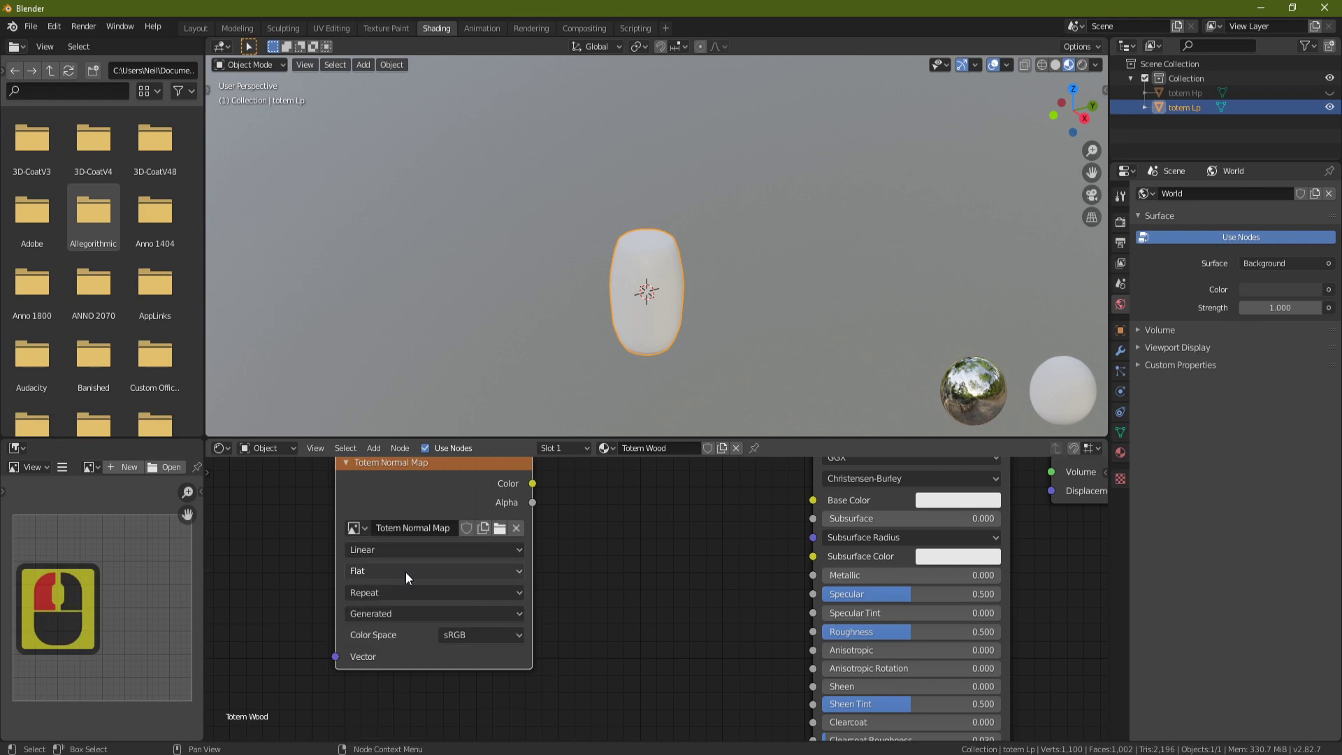
pyautogui.click(509, 635)
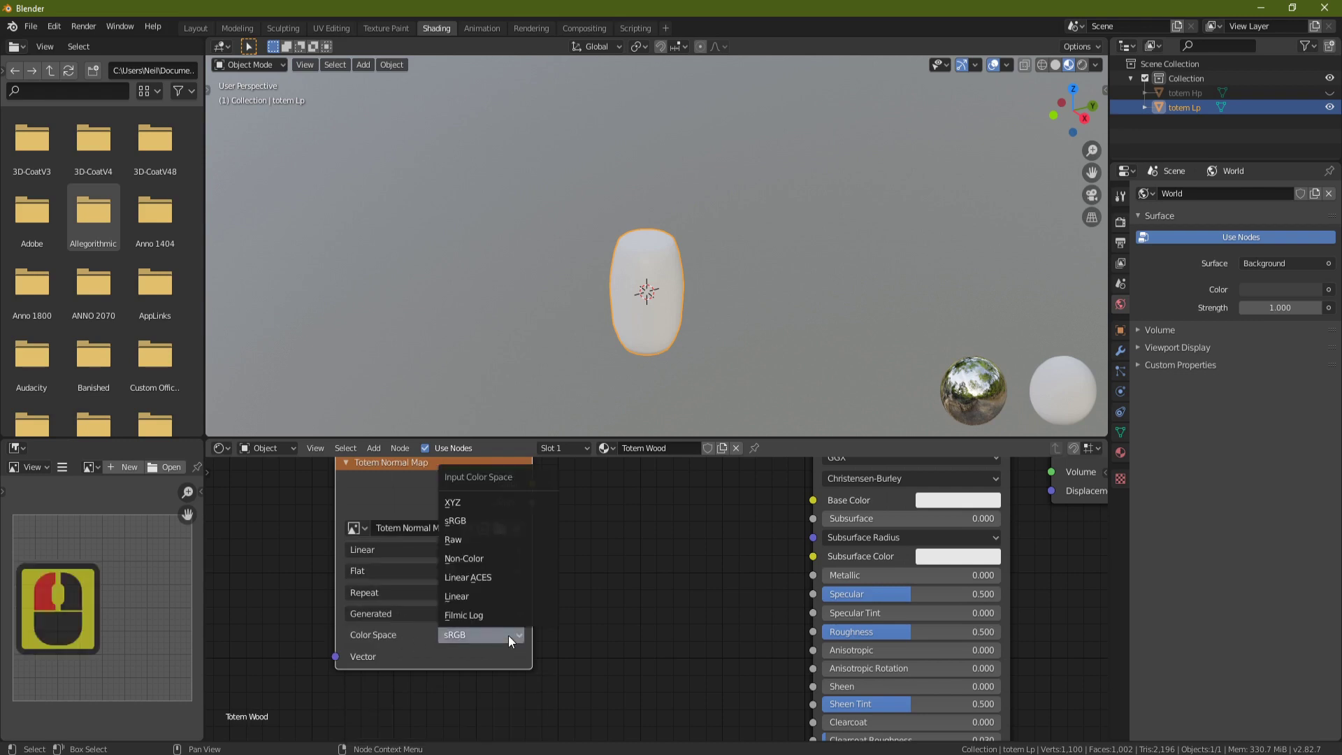
pyautogui.click(477, 564)
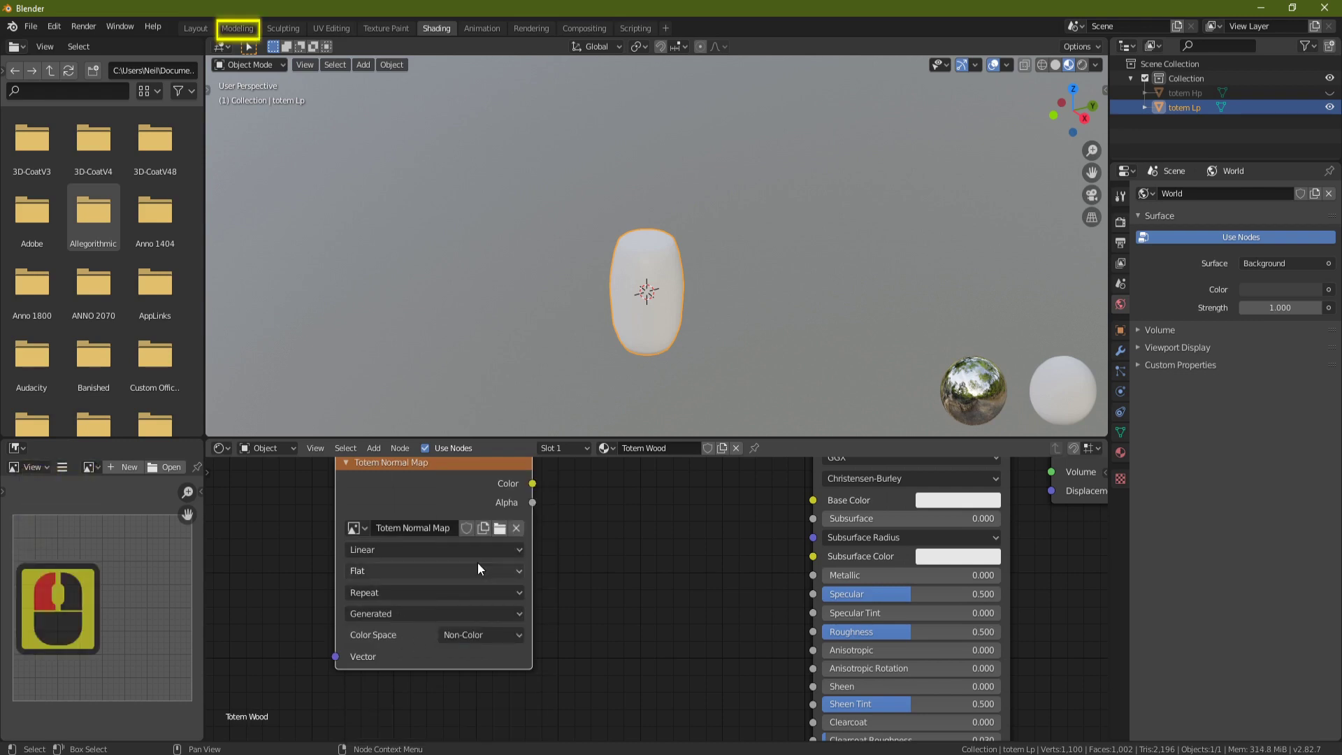
# Duplicate totem Lp in place in the Modeling workspace and rename the copy Cage
pyautogui.click(238, 28)
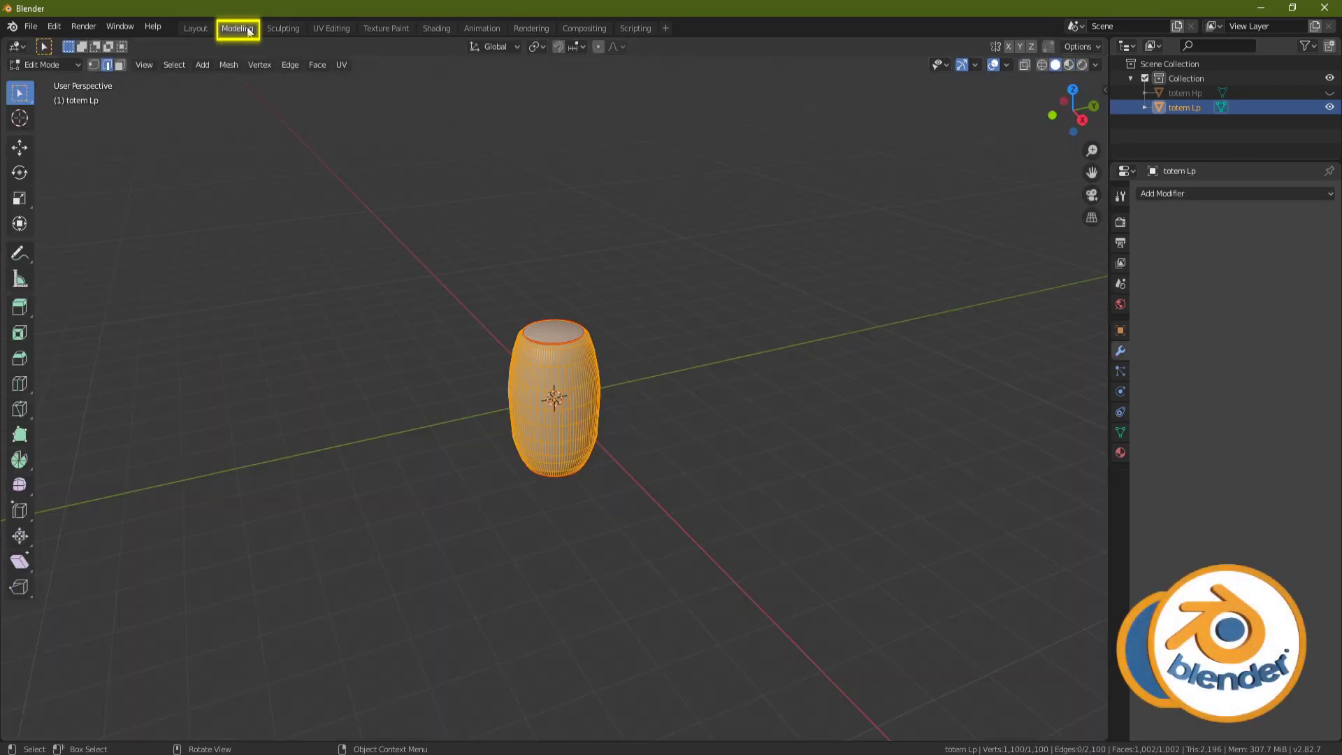
pyautogui.press('Tab')
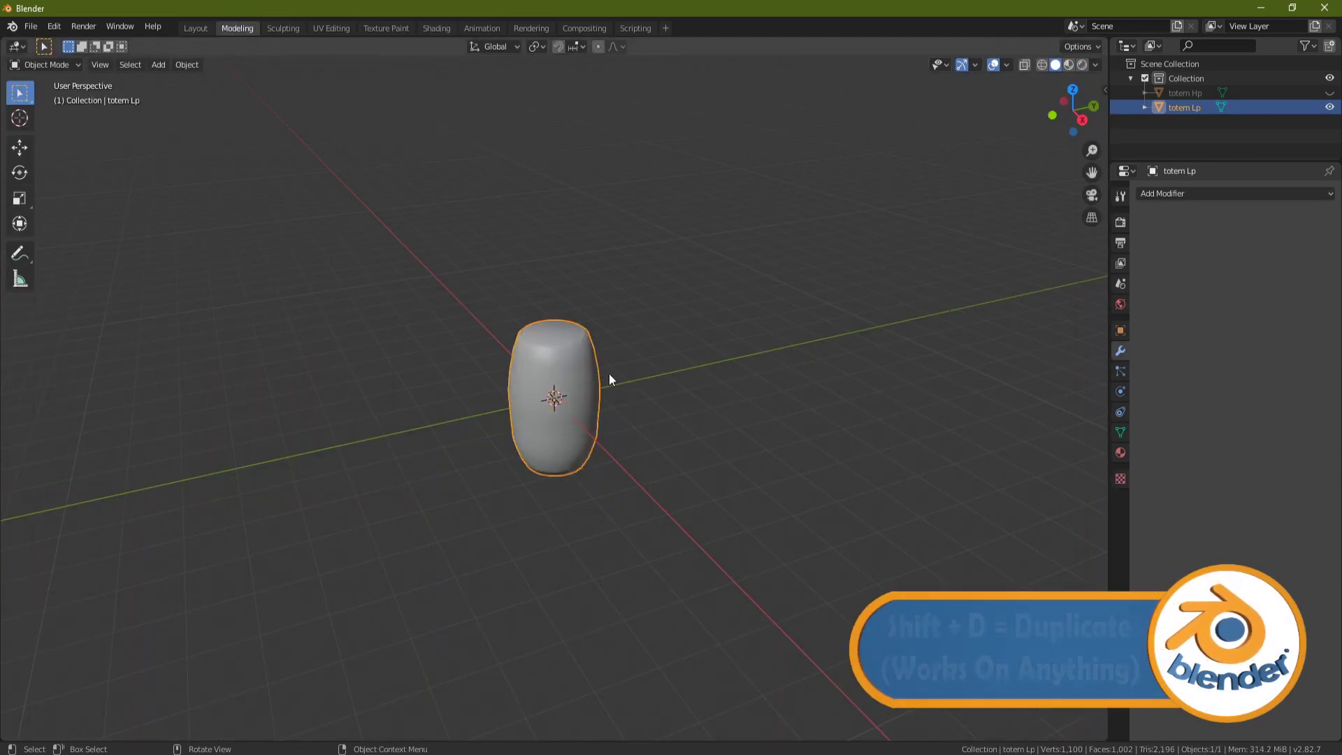
pyautogui.hotkey('shift', 'd')
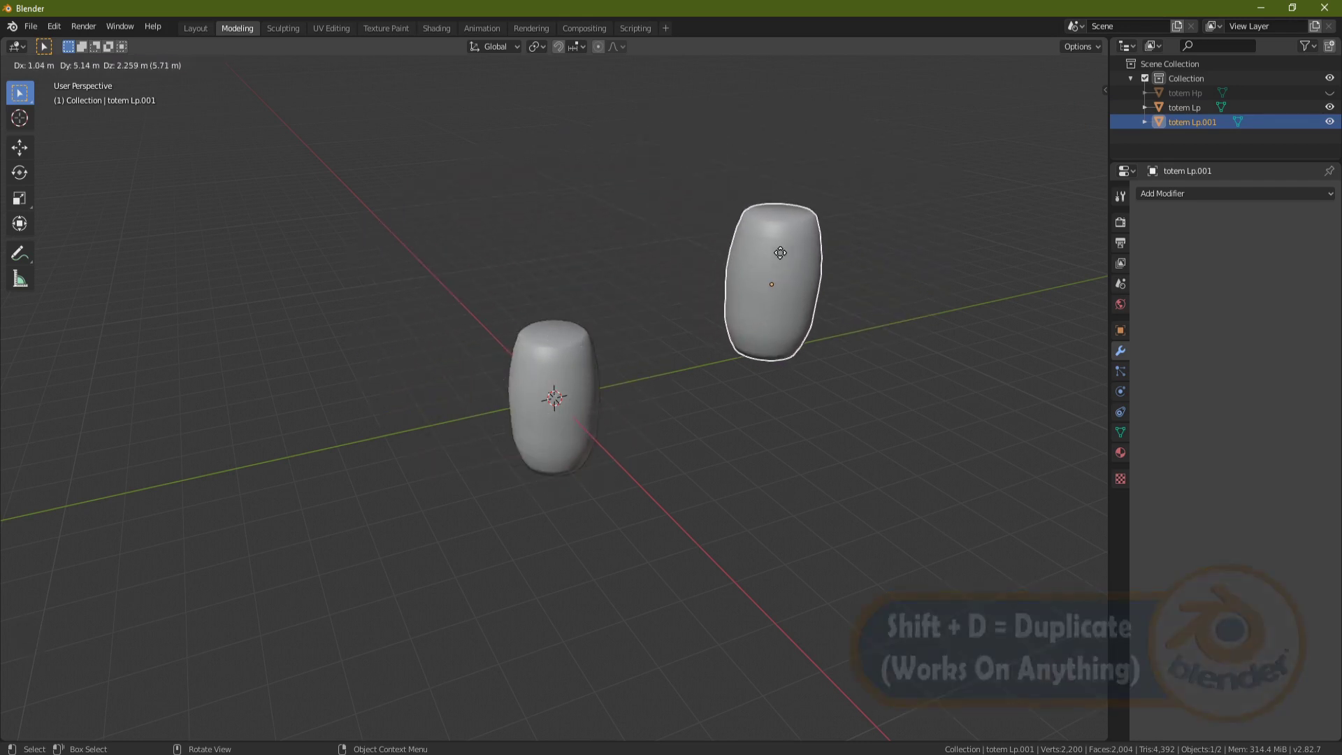
pyautogui.rightClick(800, 179)
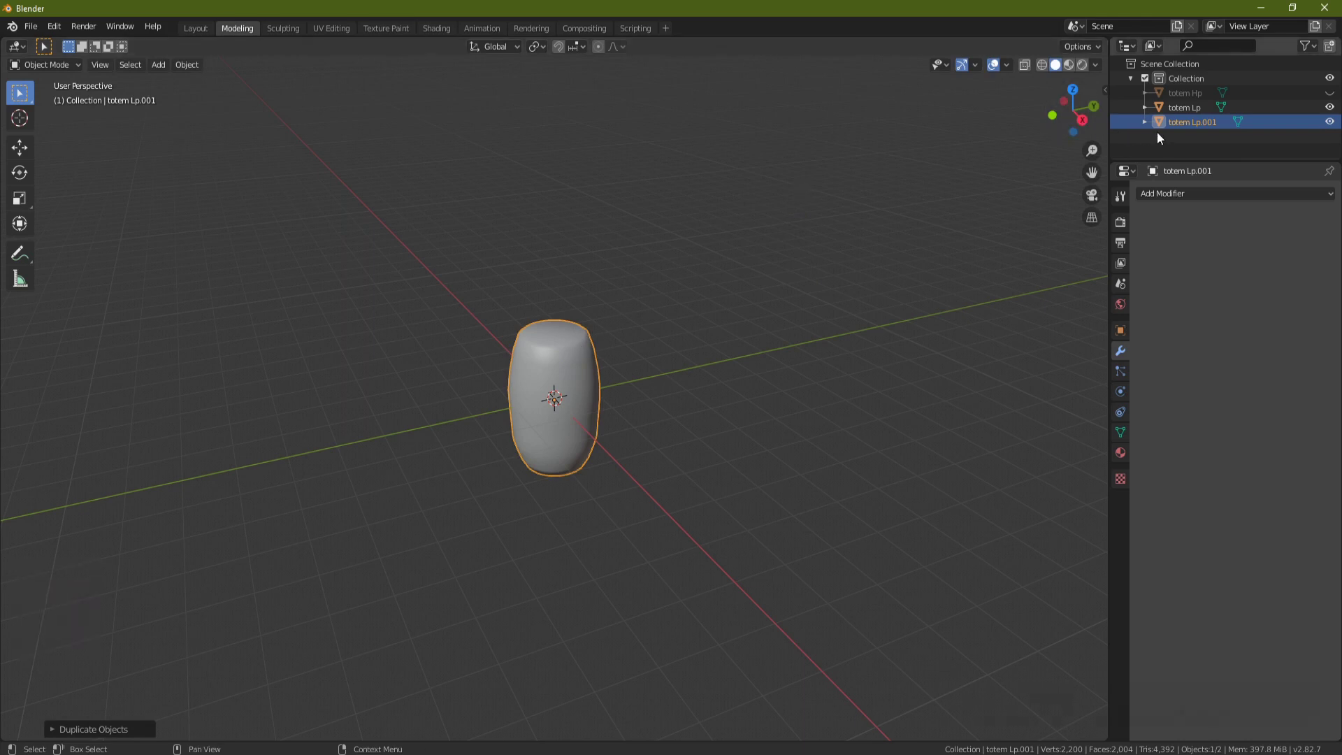
pyautogui.doubleClick(1193, 121)
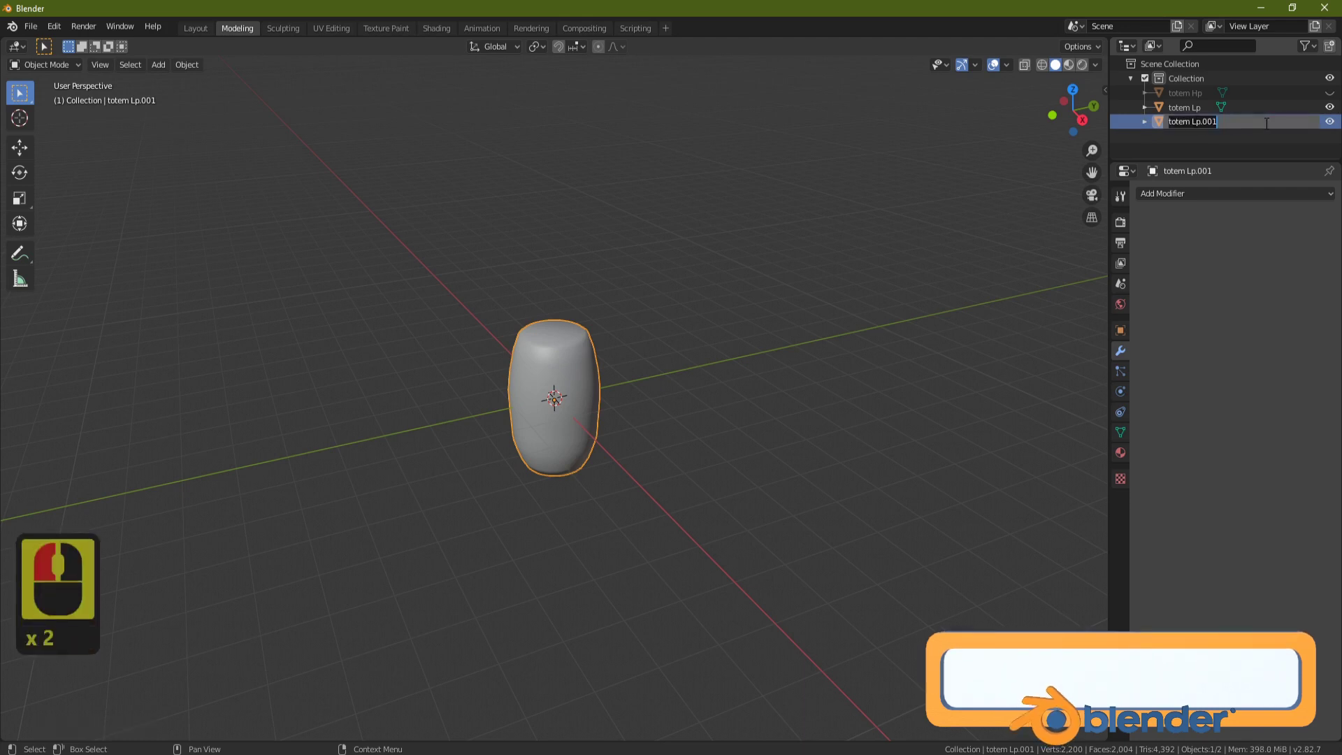
pyautogui.write('Cage')
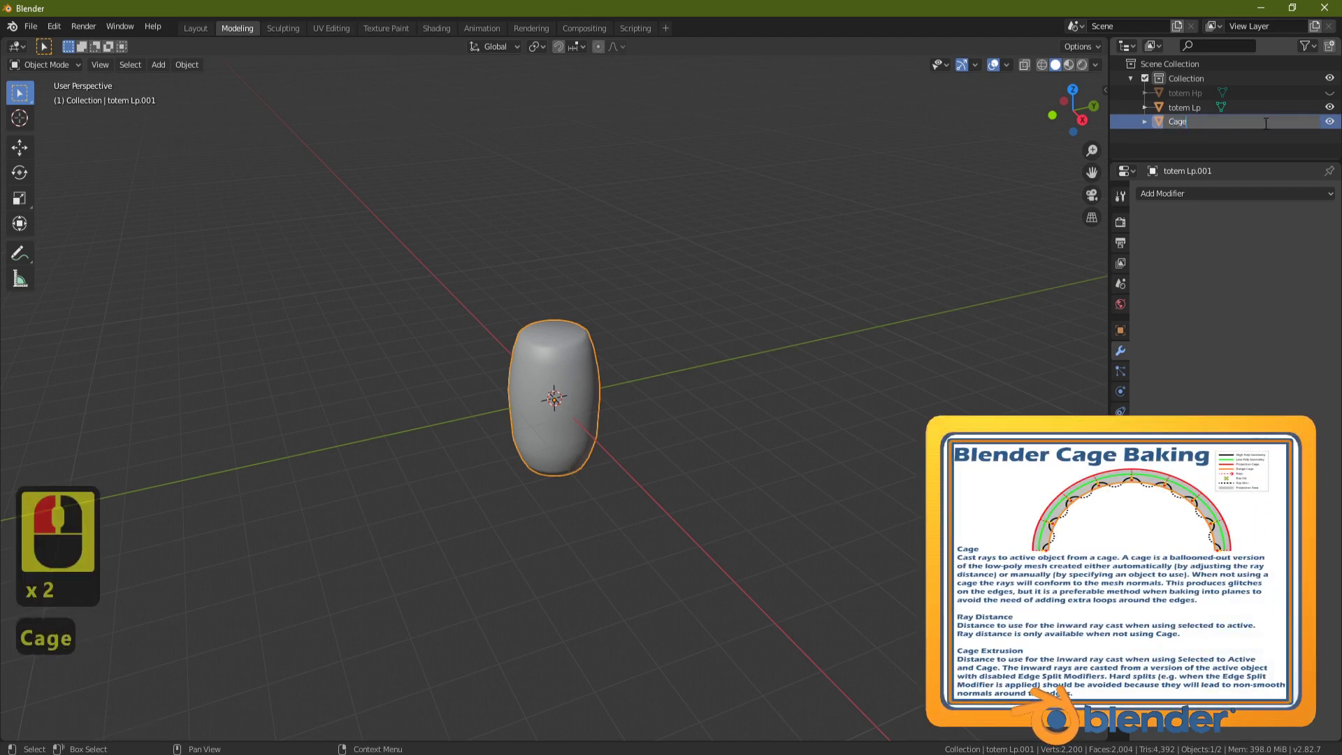
pyautogui.press('Return')
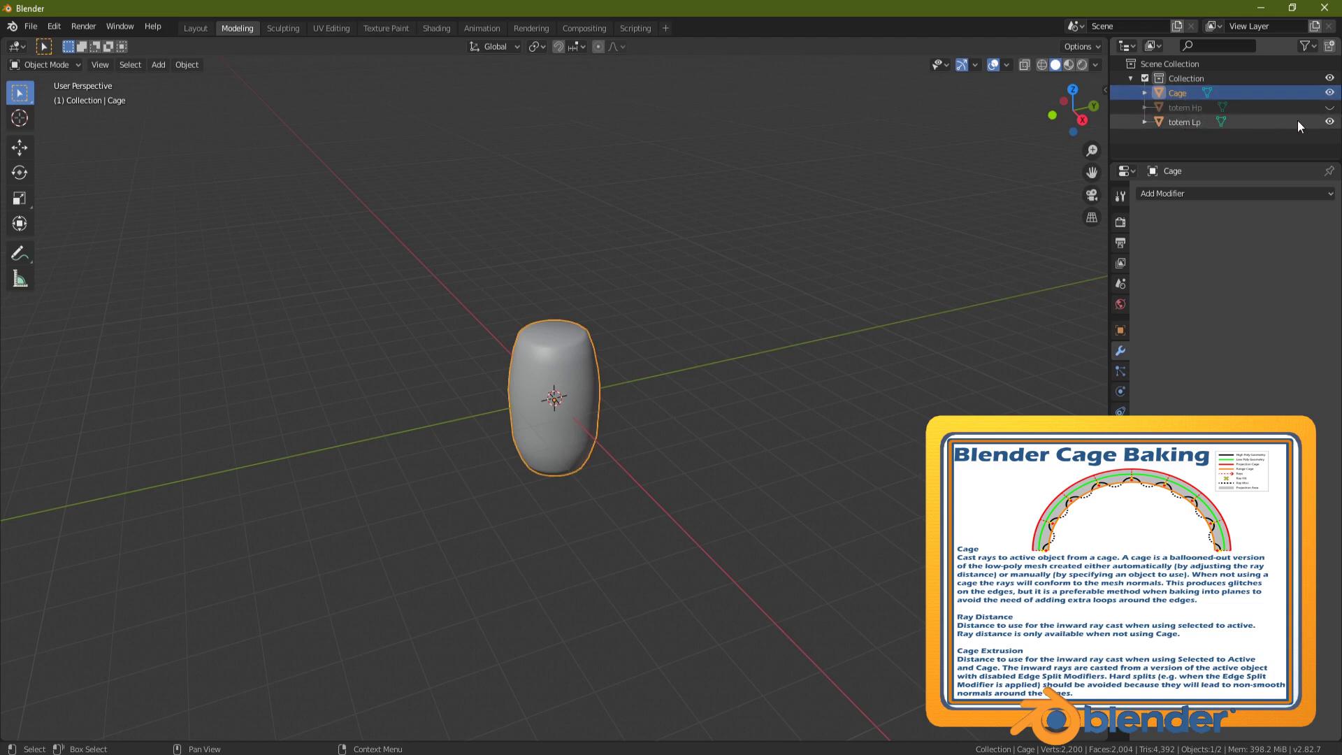
# Hide totem Lp, show totem Hp, and fatten the whole Cage mesh by about 0.14 so it encloses the high-poly totem
pyautogui.click(1329, 123)
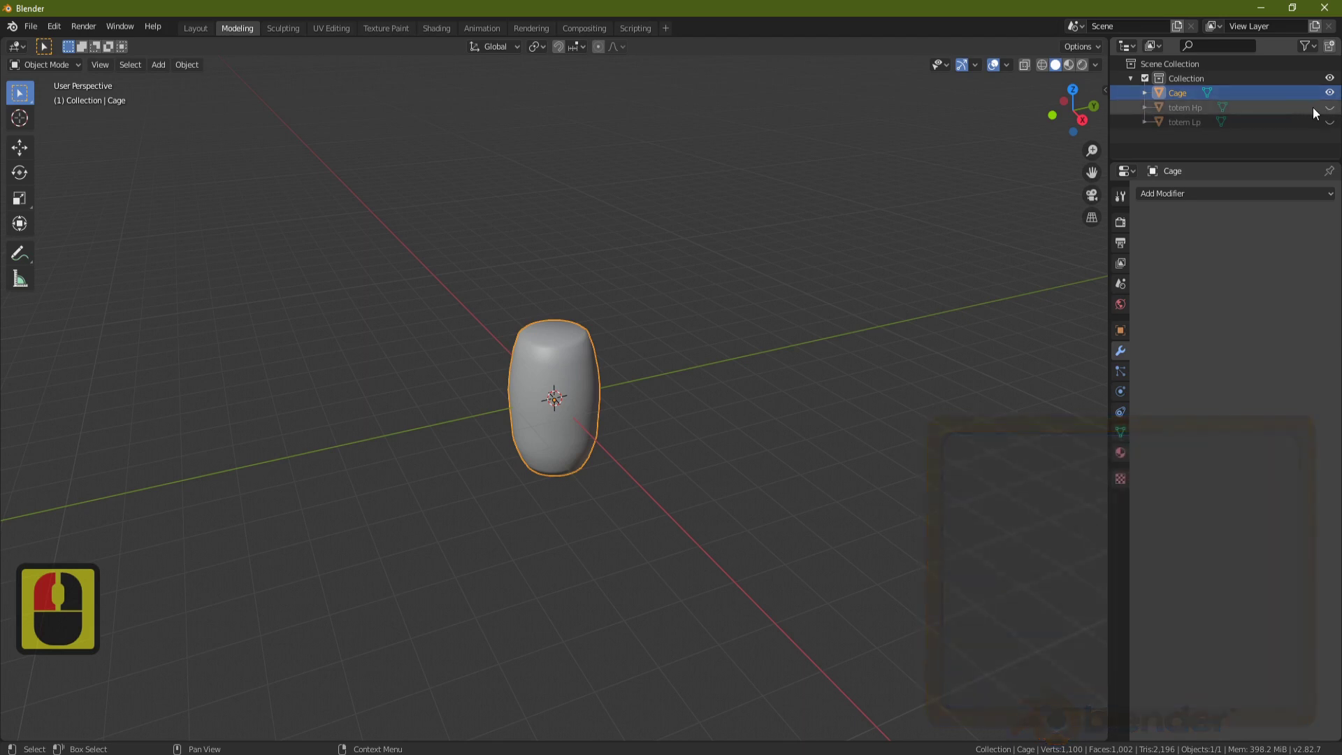
pyautogui.click(1329, 107)
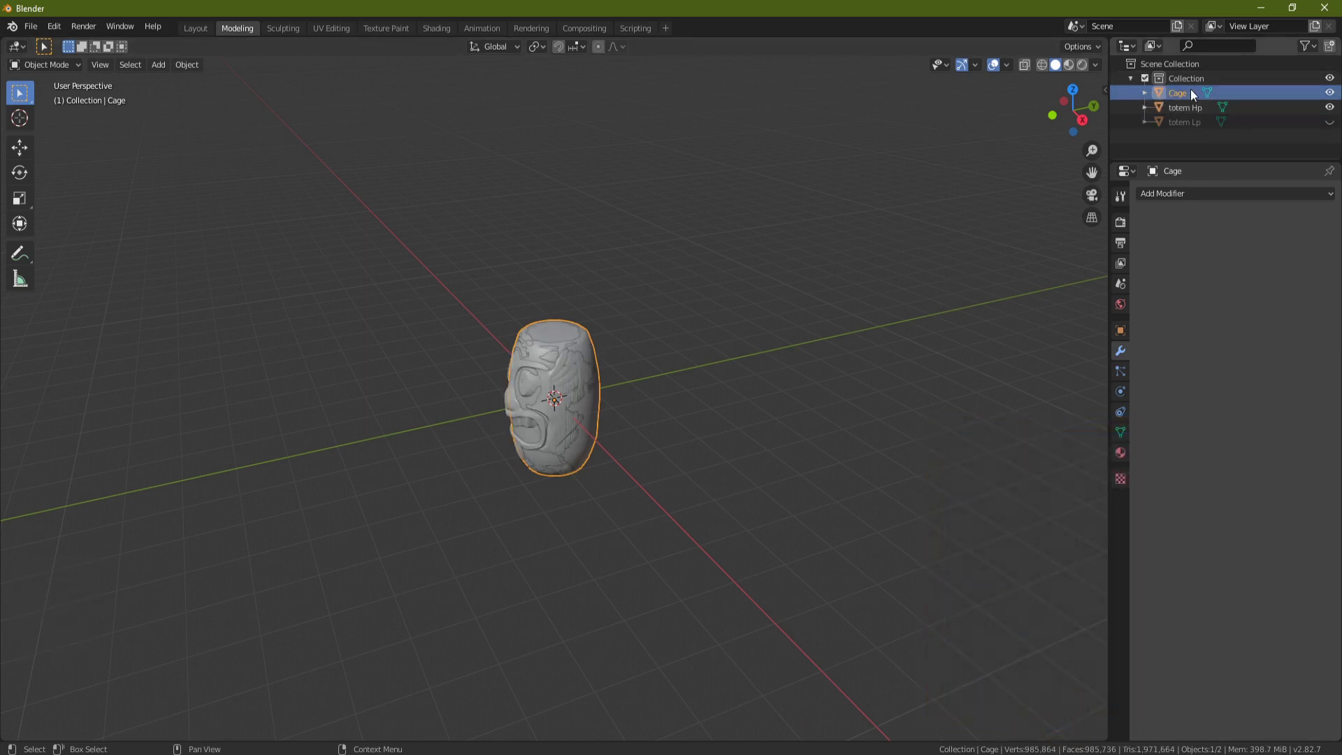
pyautogui.scroll(4, 656, 311)
pyautogui.press('Tab')
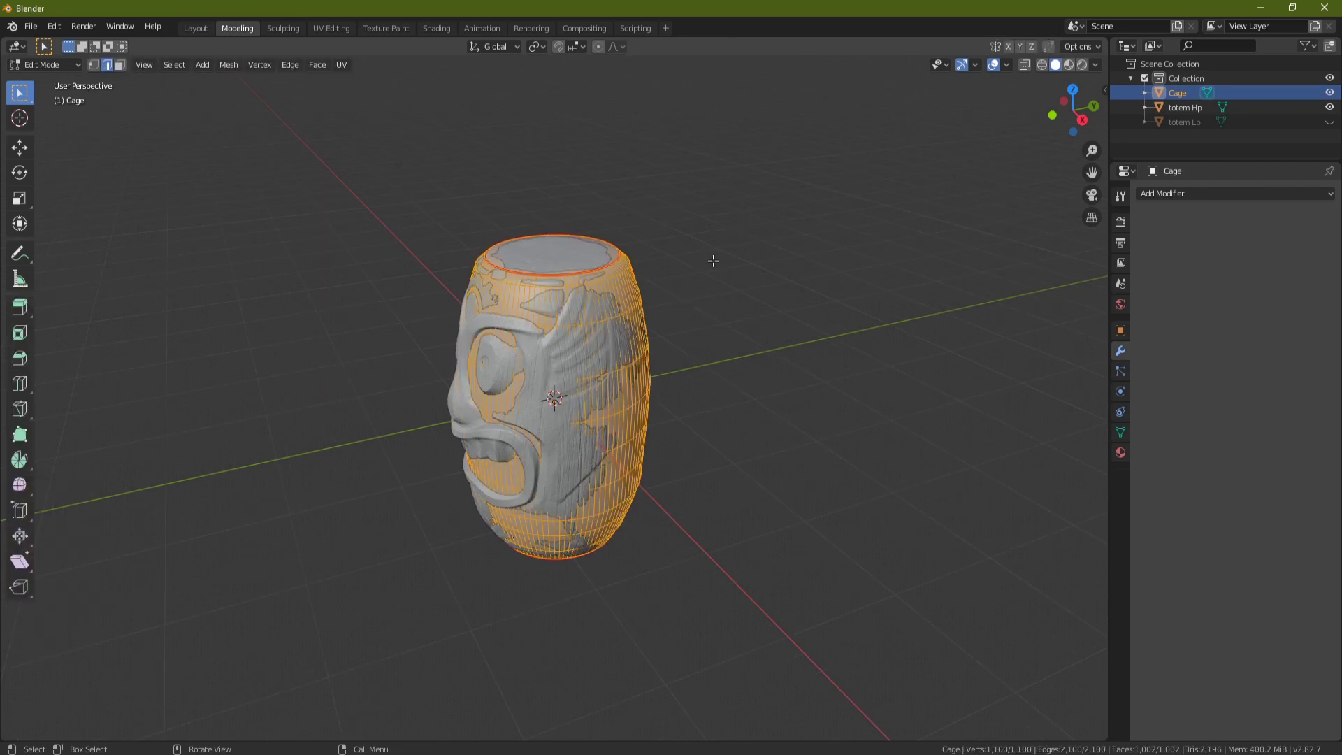
pyautogui.press('a')
pyautogui.press('a')
pyautogui.press('a')
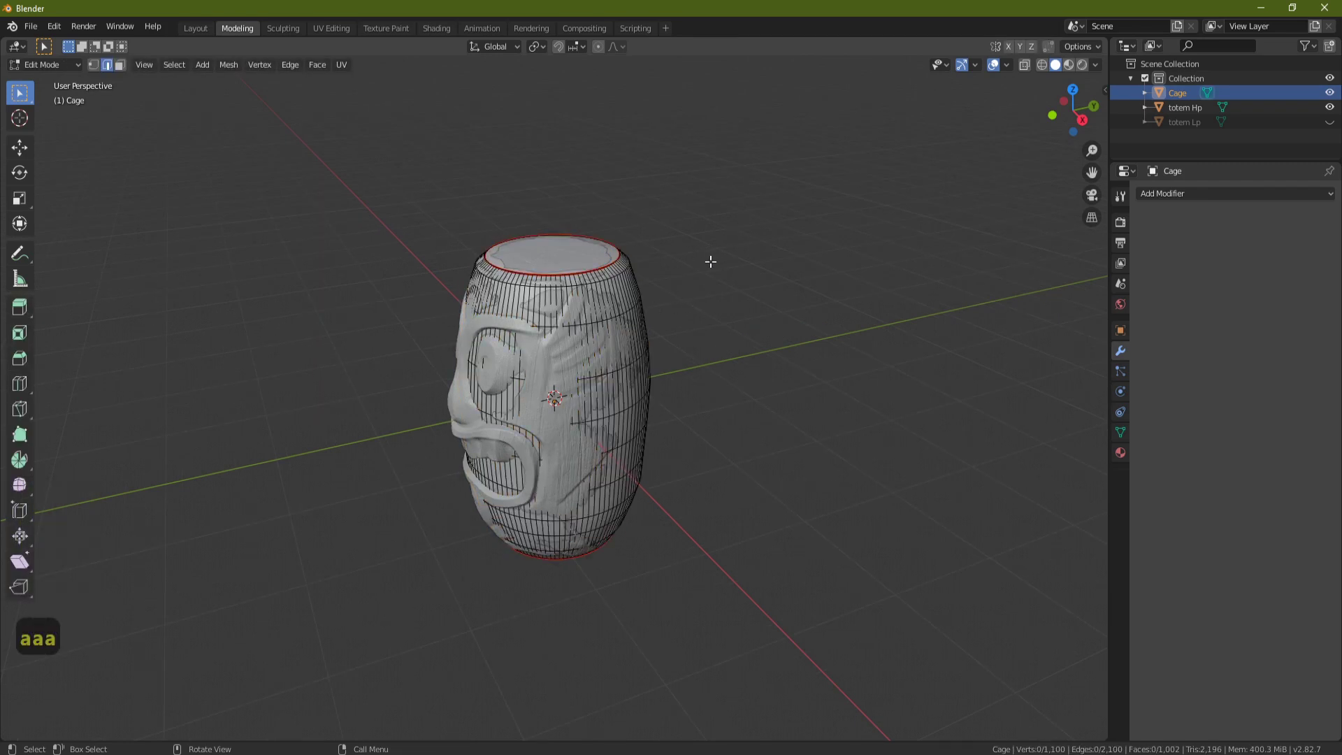
pyautogui.press('a')
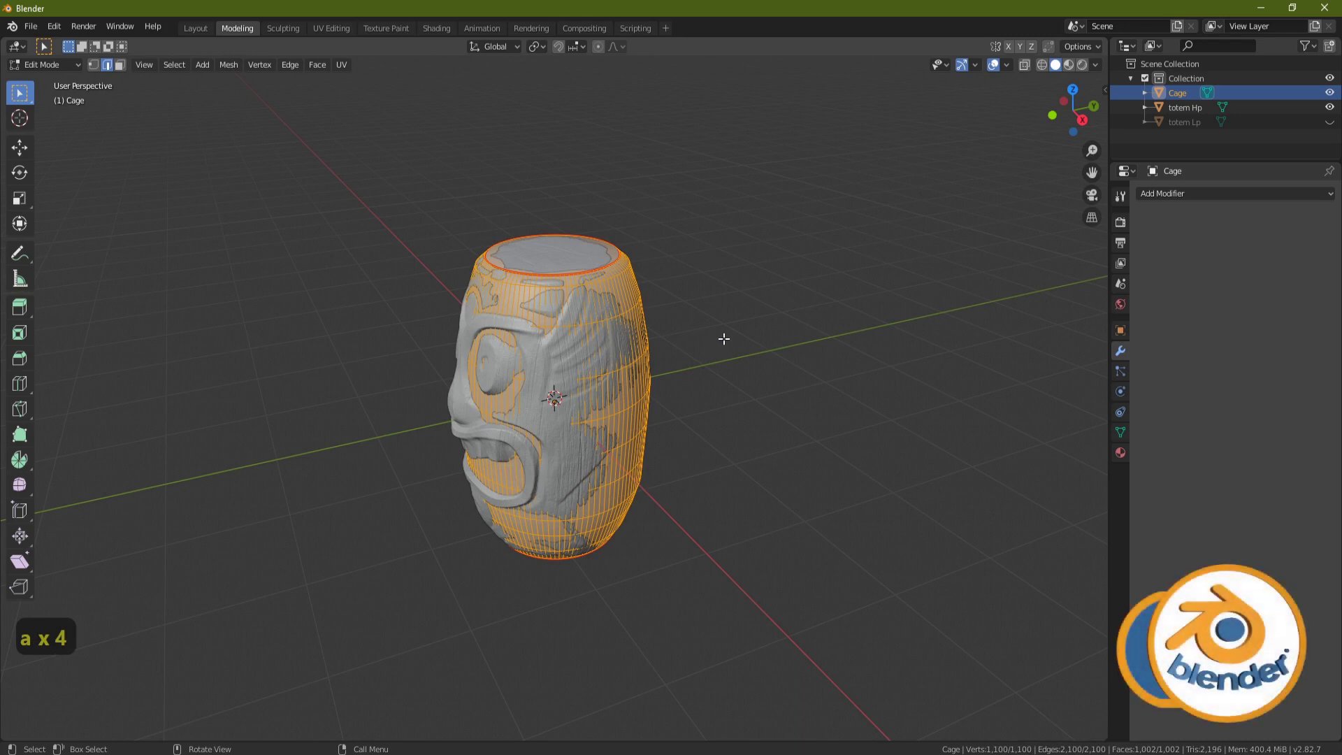
pyautogui.hotkey('alt', 's')
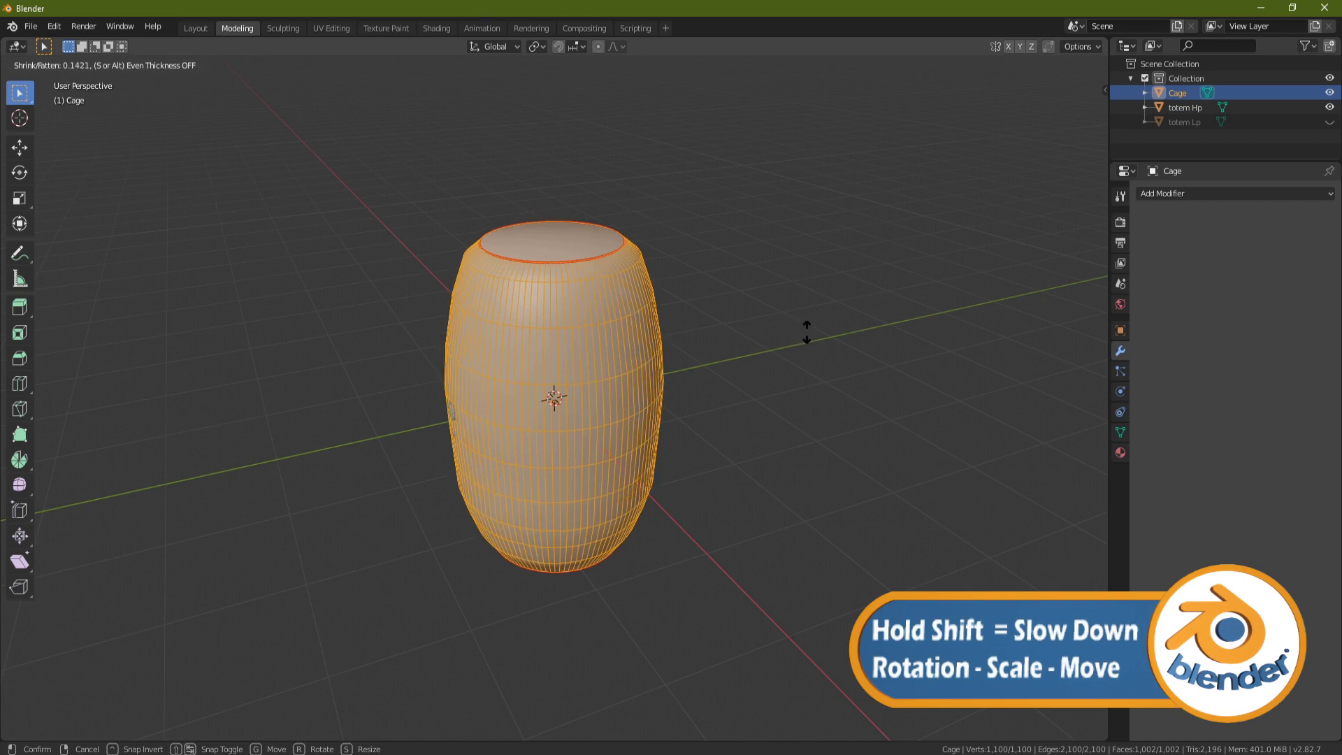
pyautogui.click(811, 333)
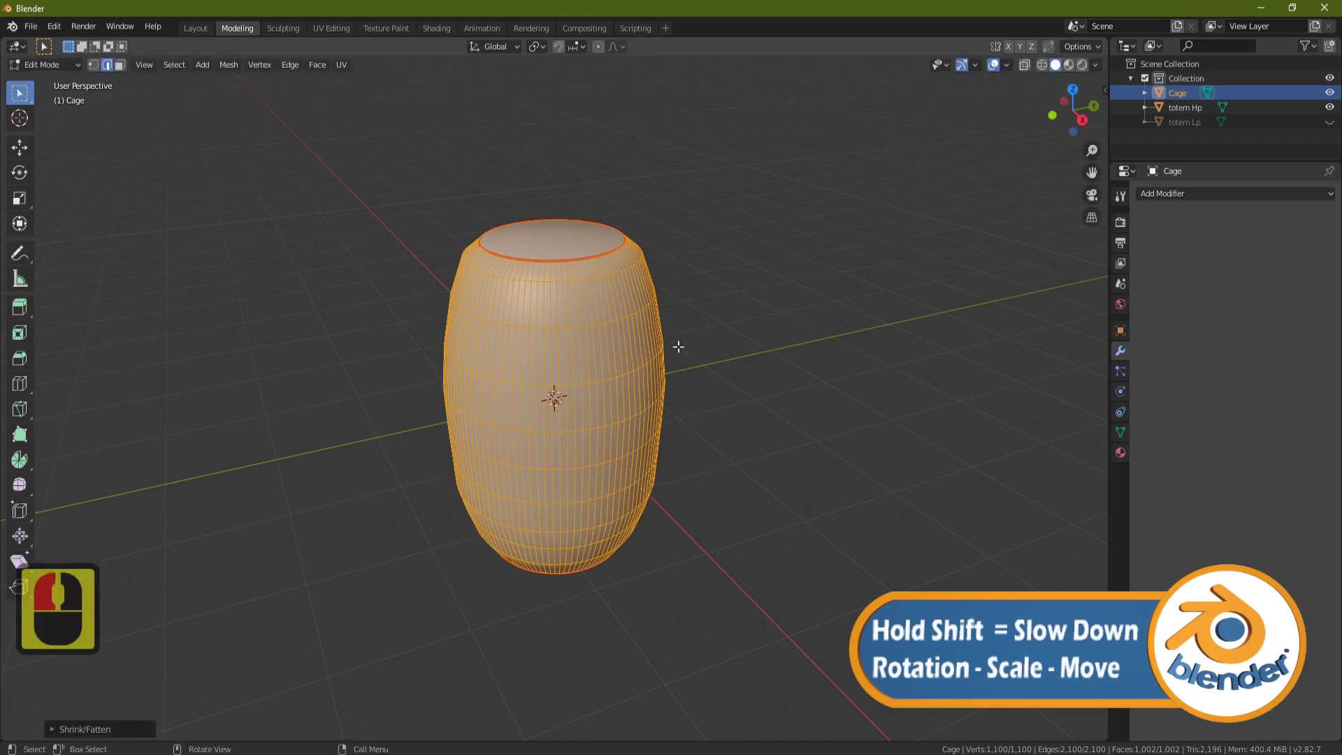
pyautogui.moveTo(678, 347); pyautogui.dragTo(580, 385, button='middle')
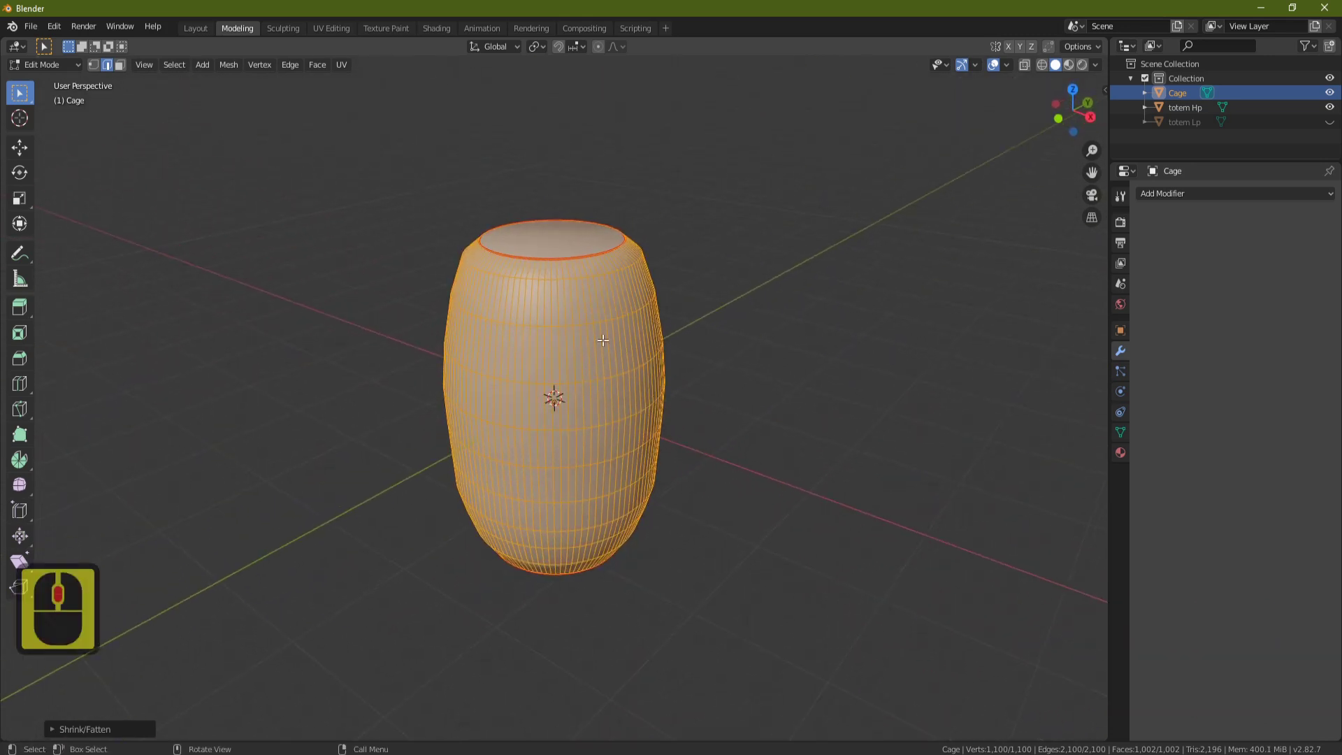
pyautogui.press('Tab')
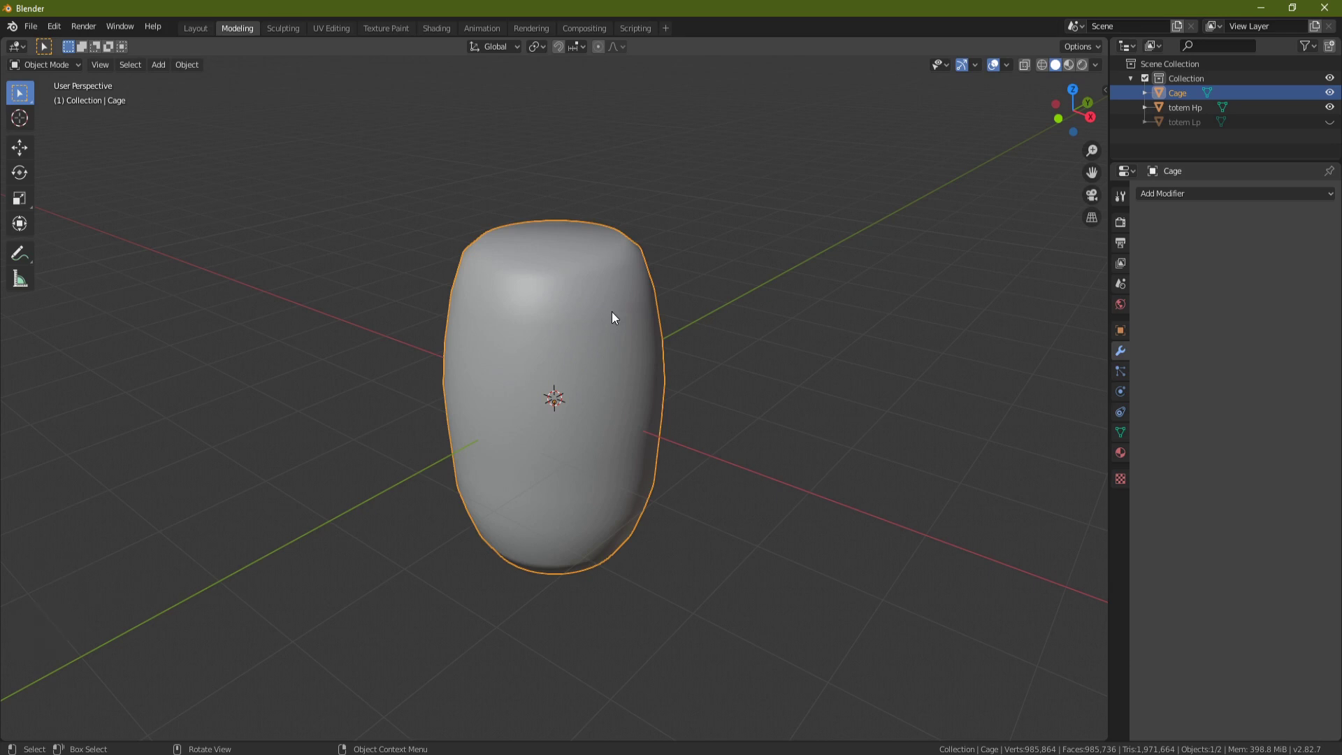
# Unhide totem Lp, and set the render engine to Cycles with Normal as the bake type
pyautogui.click(1120, 222)
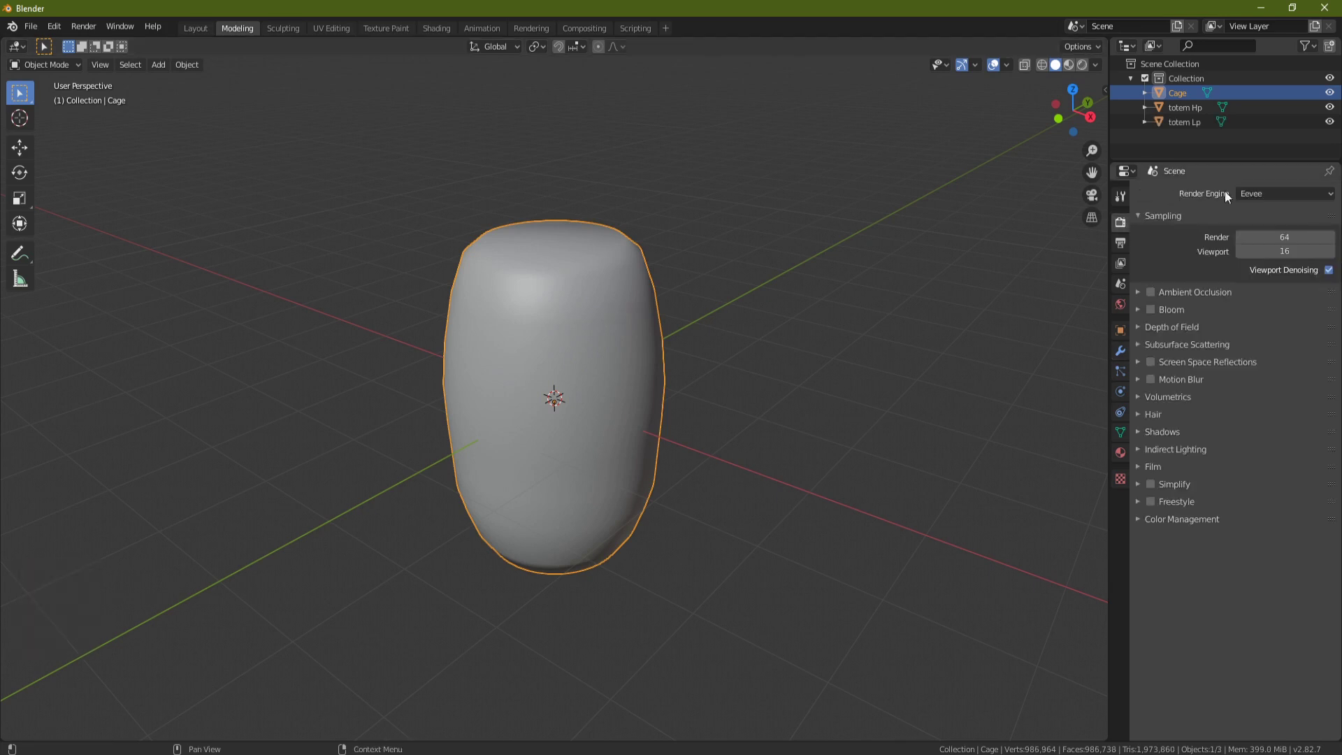
pyautogui.click(1290, 194)
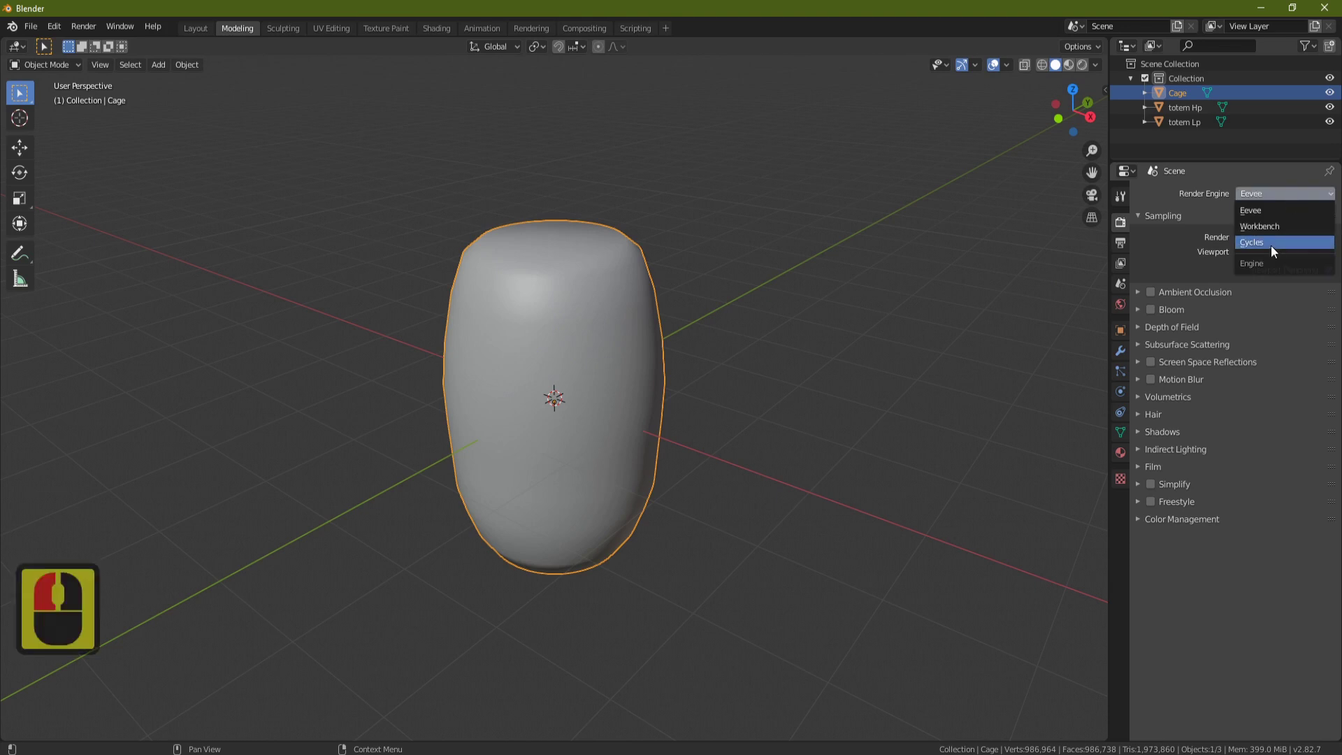
pyautogui.click(1271, 246)
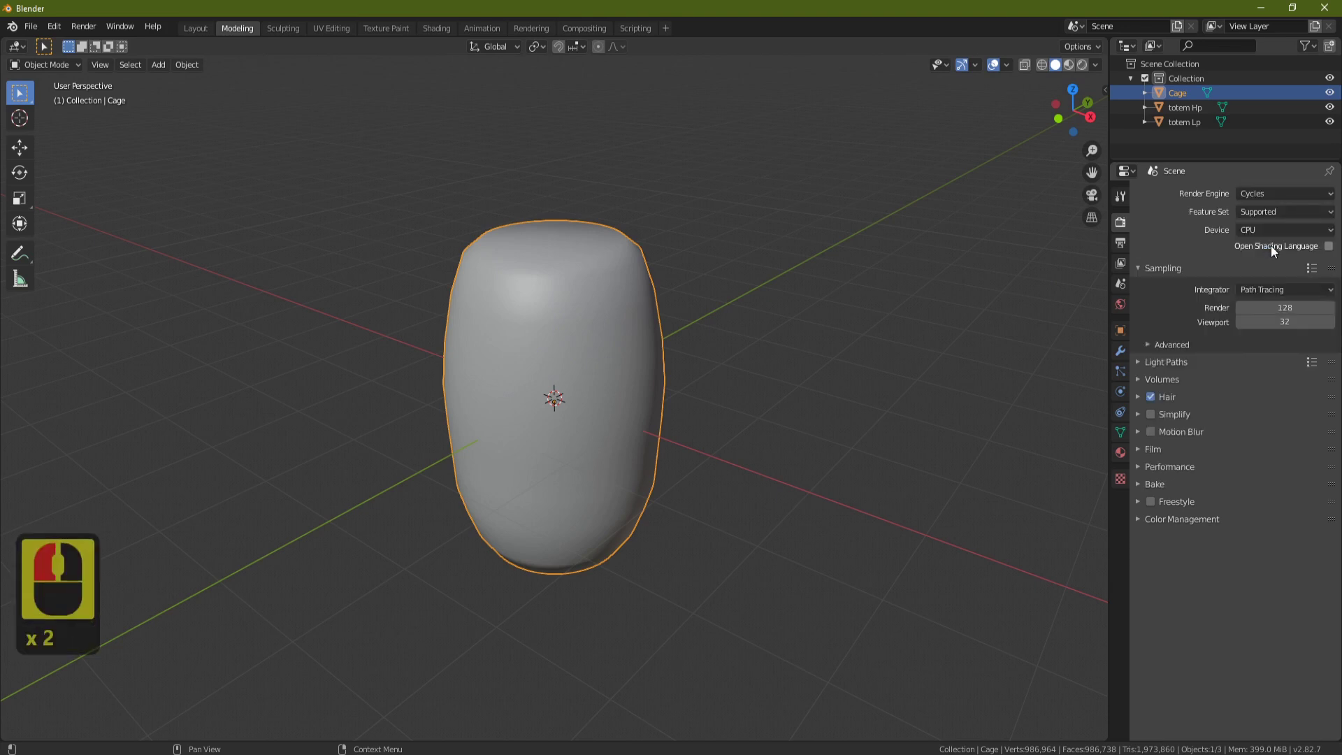
pyautogui.click(1155, 484)
pyautogui.click(1289, 541)
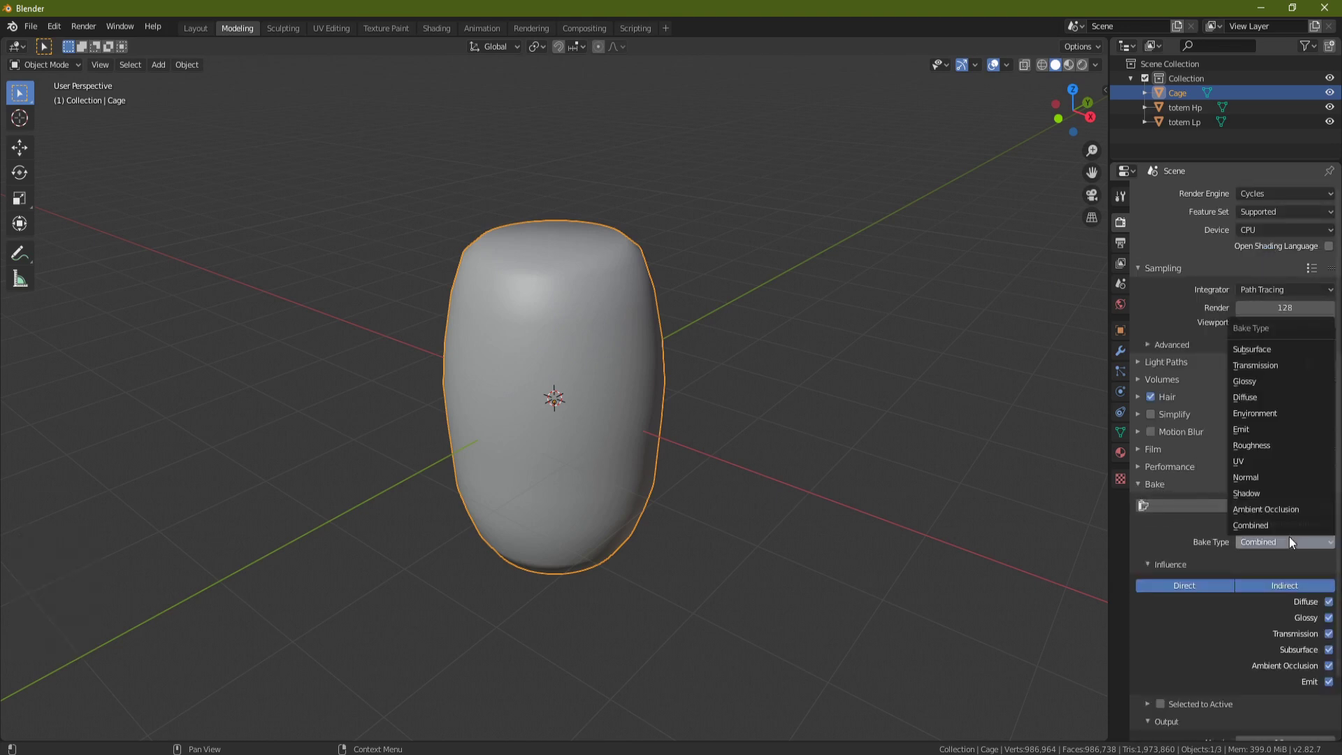
pyautogui.click(1283, 478)
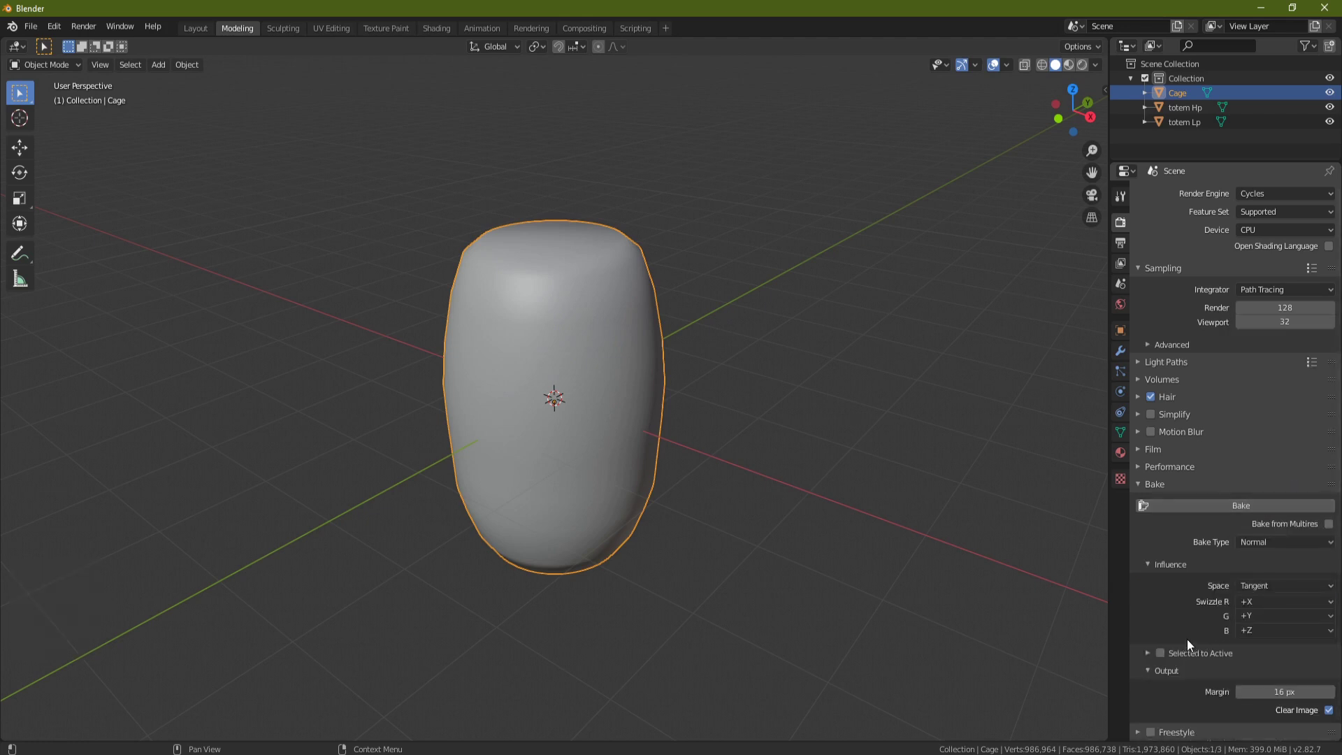
# Enable Selected to Active baking with a cage and assign the Cage object as the cage object
pyautogui.click(1162, 653)
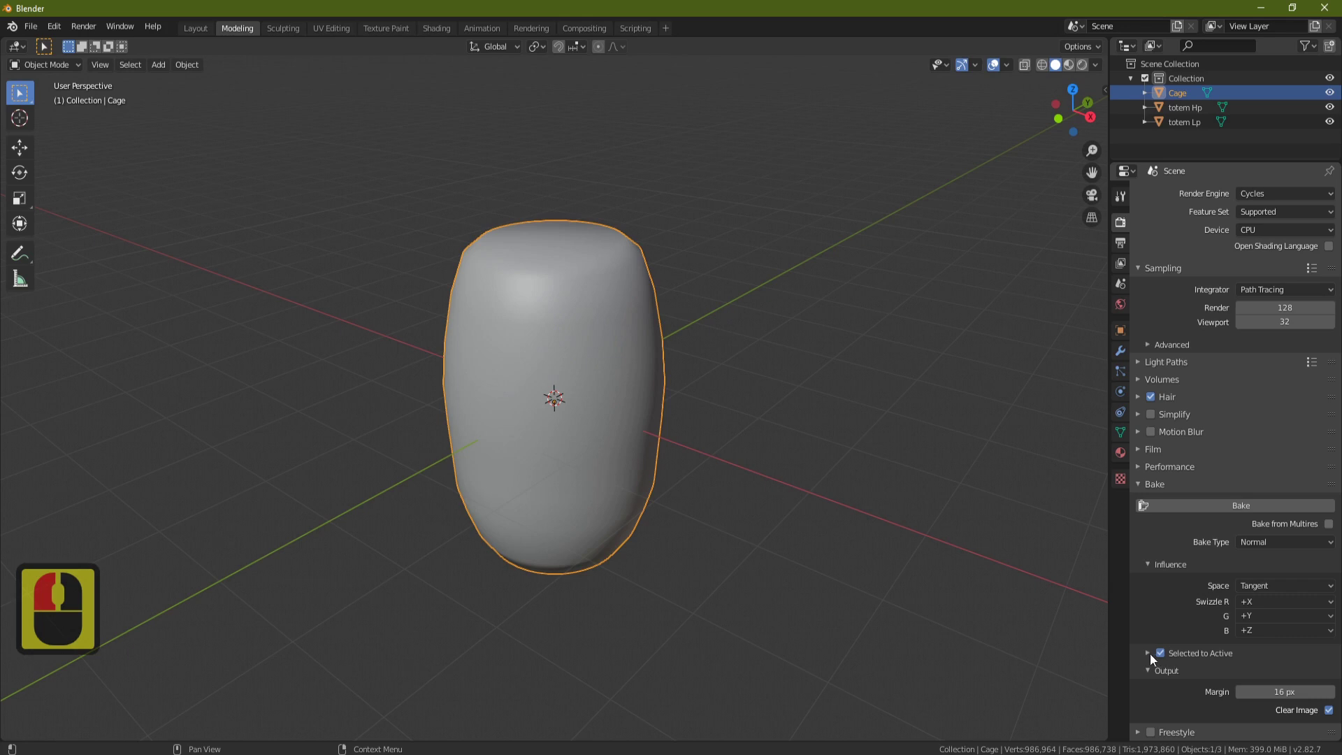
pyautogui.click(1147, 653)
pyautogui.scroll(-3, 1314, 629)
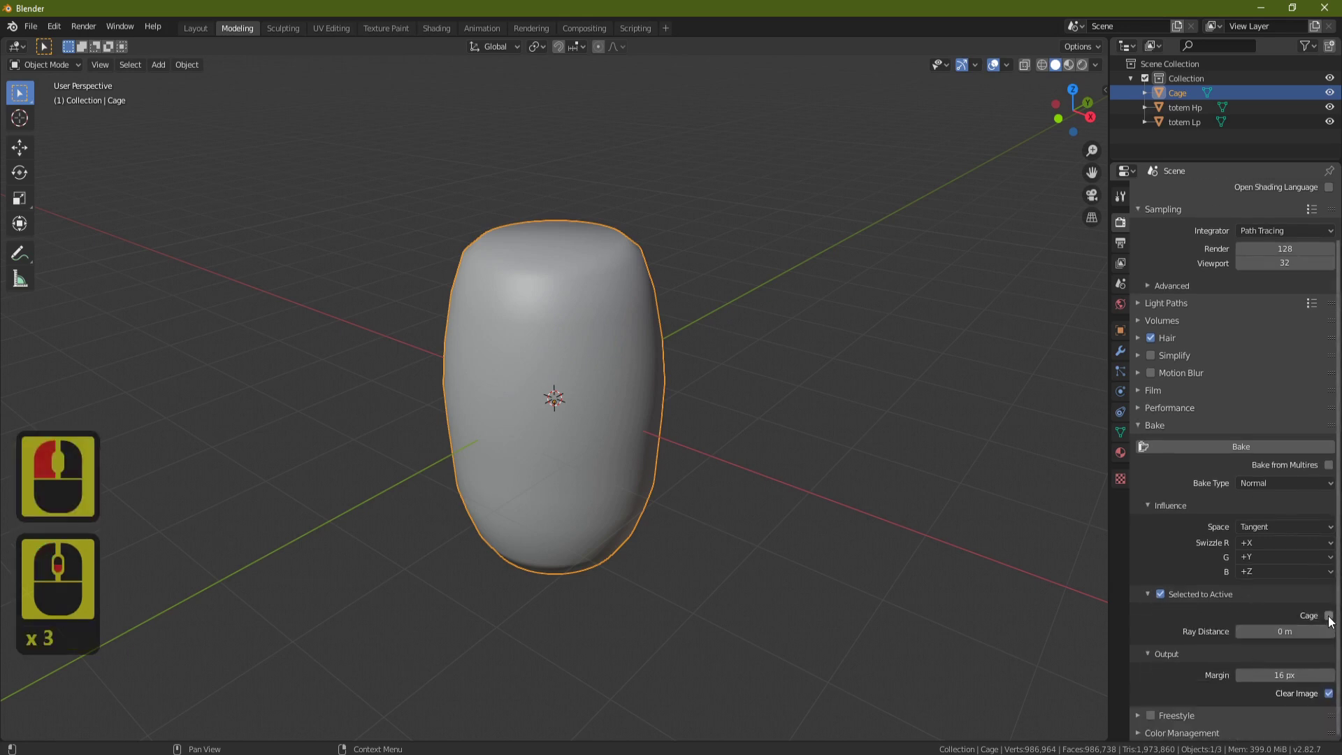
pyautogui.click(1328, 616)
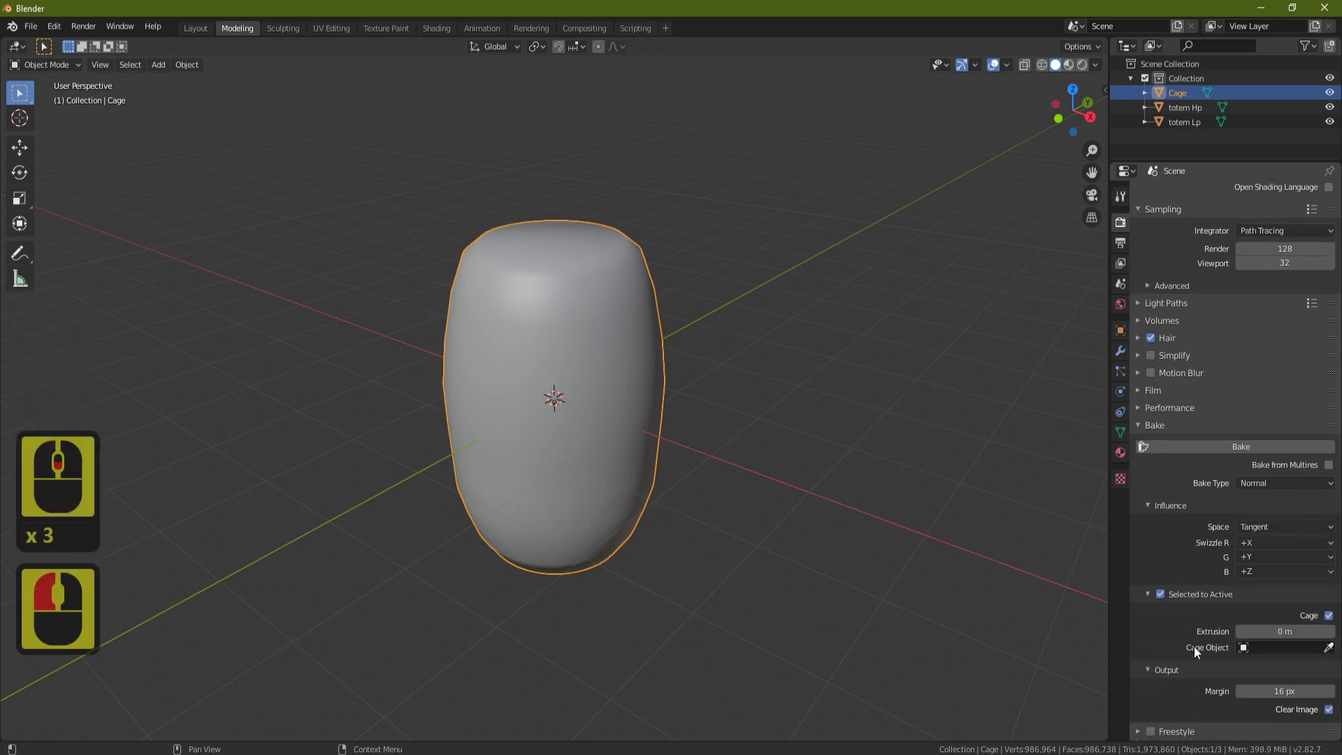
pyautogui.click(1328, 647)
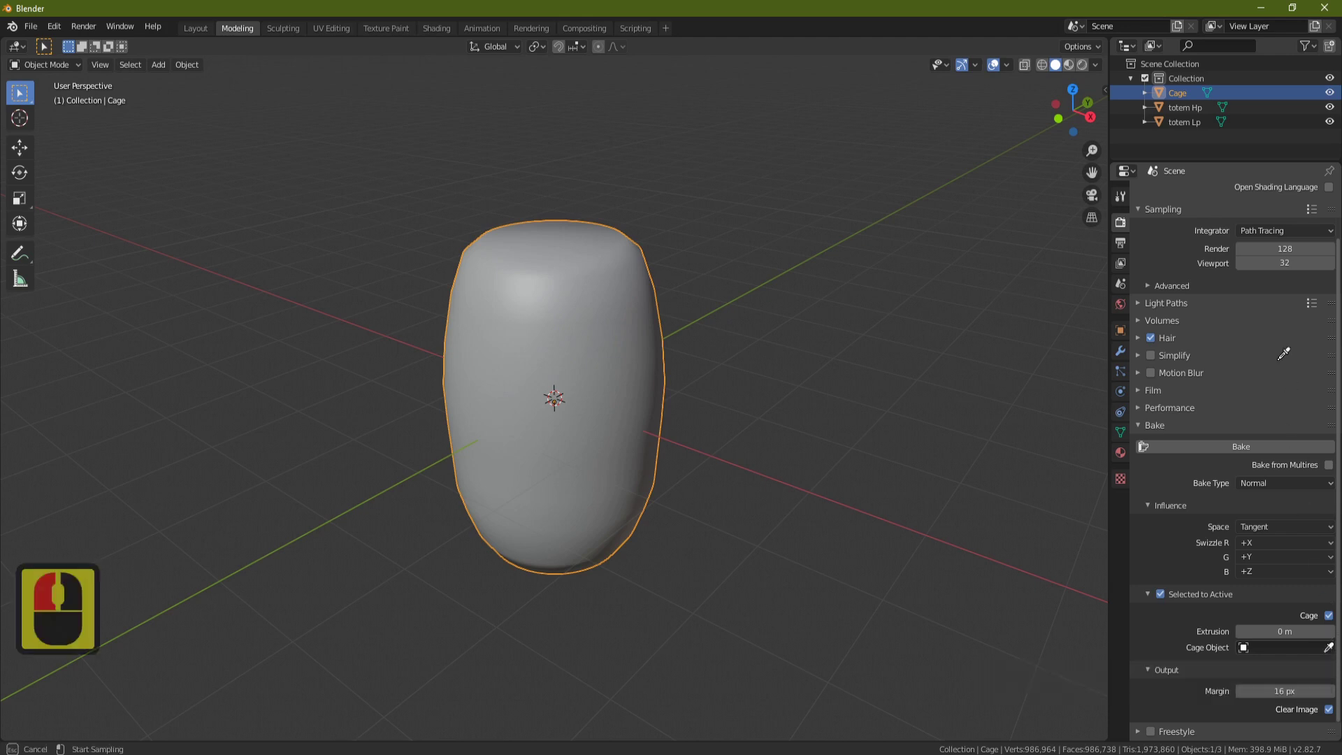
pyautogui.click(1187, 90)
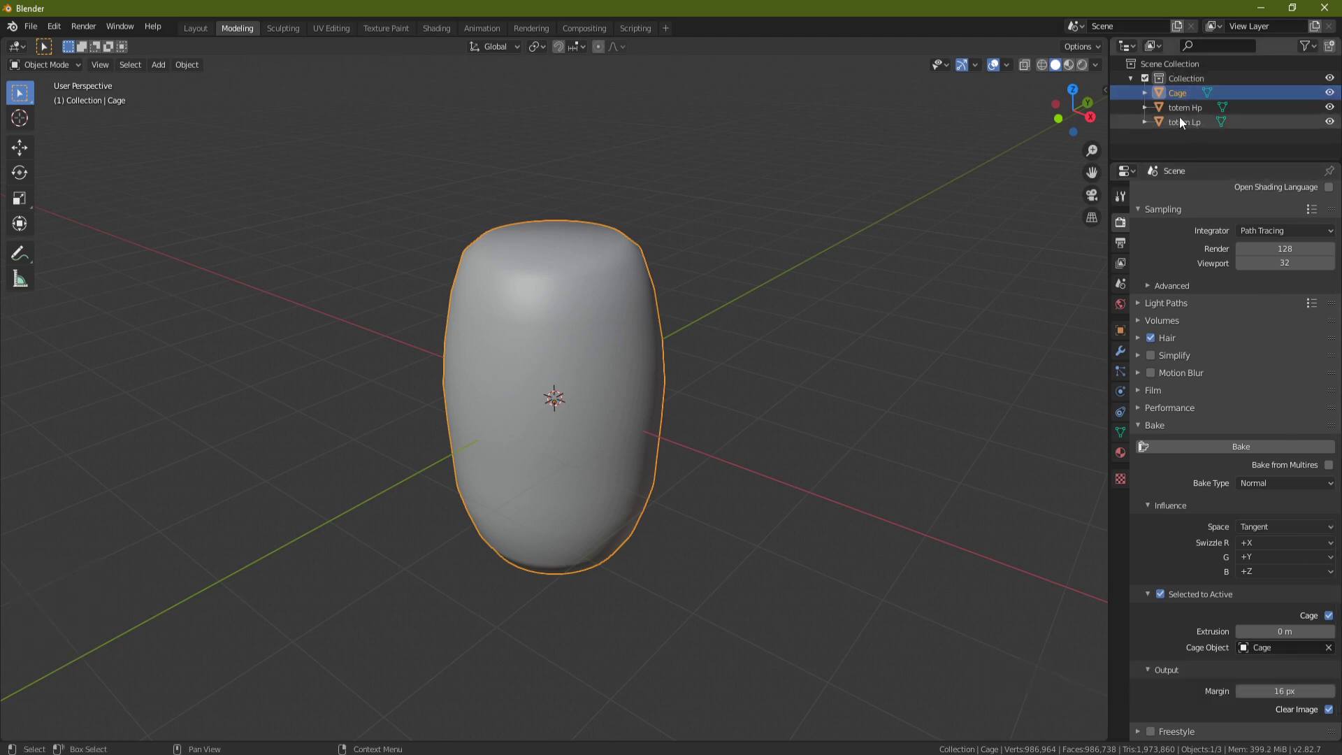
# Bake the normal map from totem Hp onto totem Lp as the active object, and view the baked image in the UV Editing workspace
pyautogui.click(1189, 122)
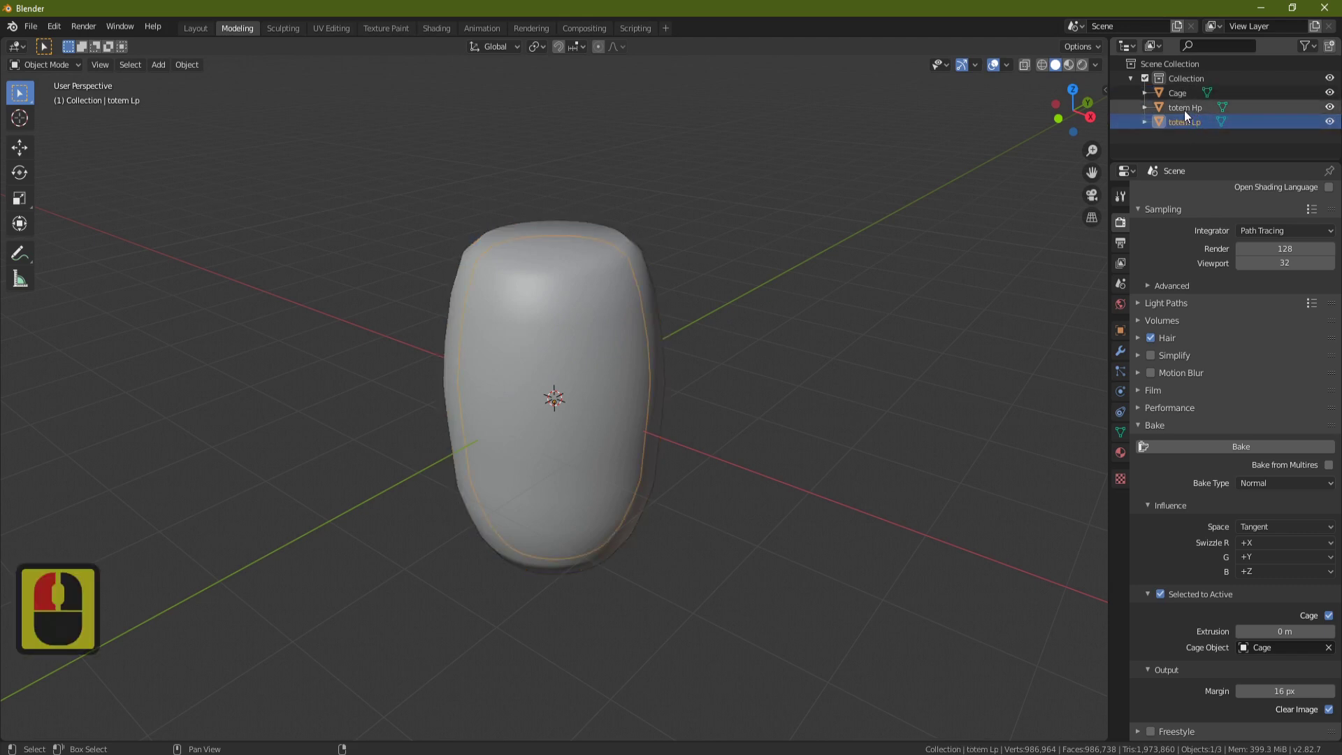
pyautogui.keyDown('shift'); pyautogui.click(1186, 106); pyautogui.keyUp('shift')
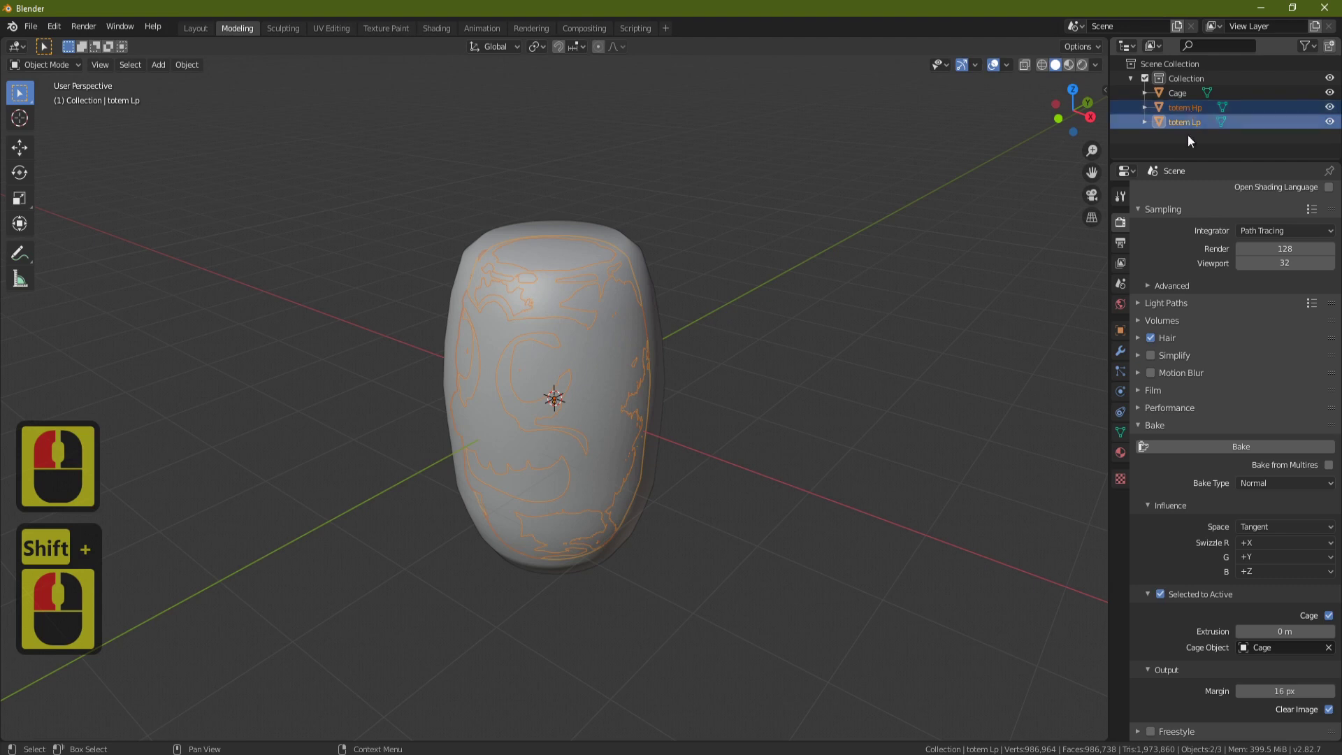
pyautogui.click(1234, 446)
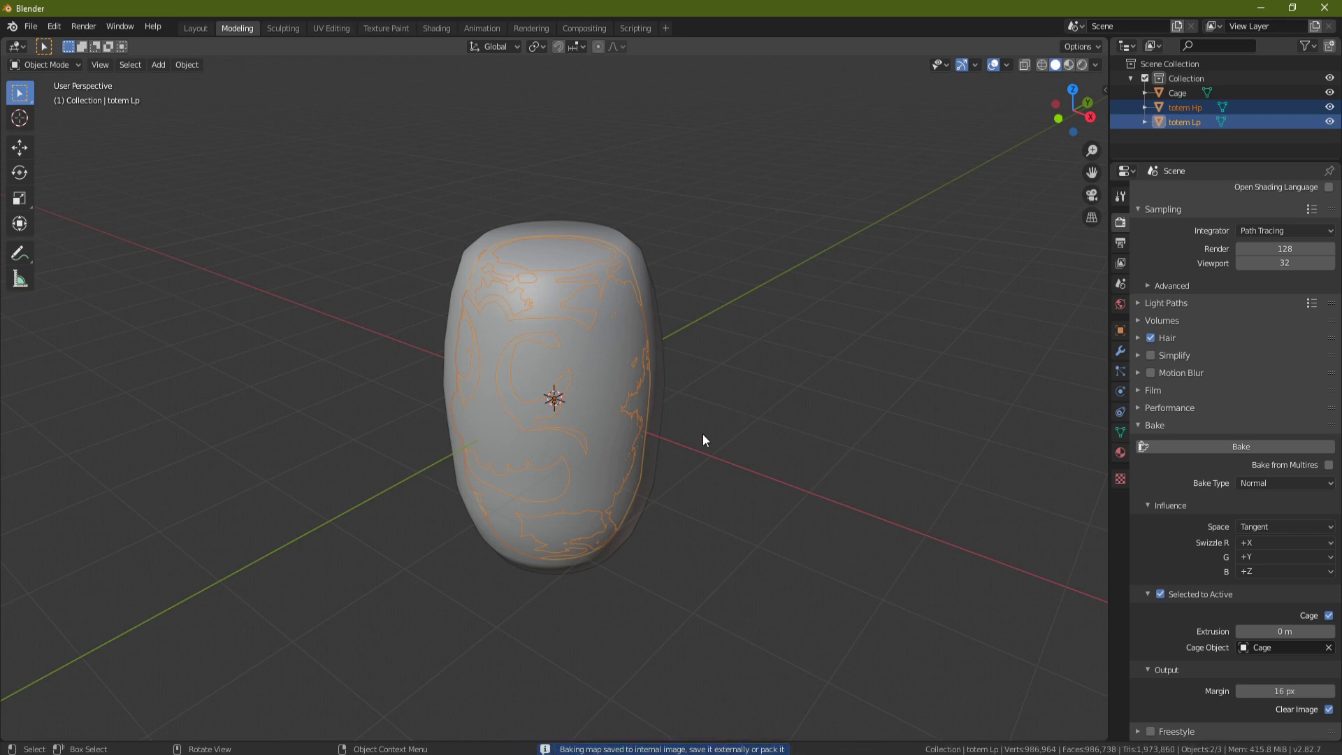
pyautogui.click(333, 28)
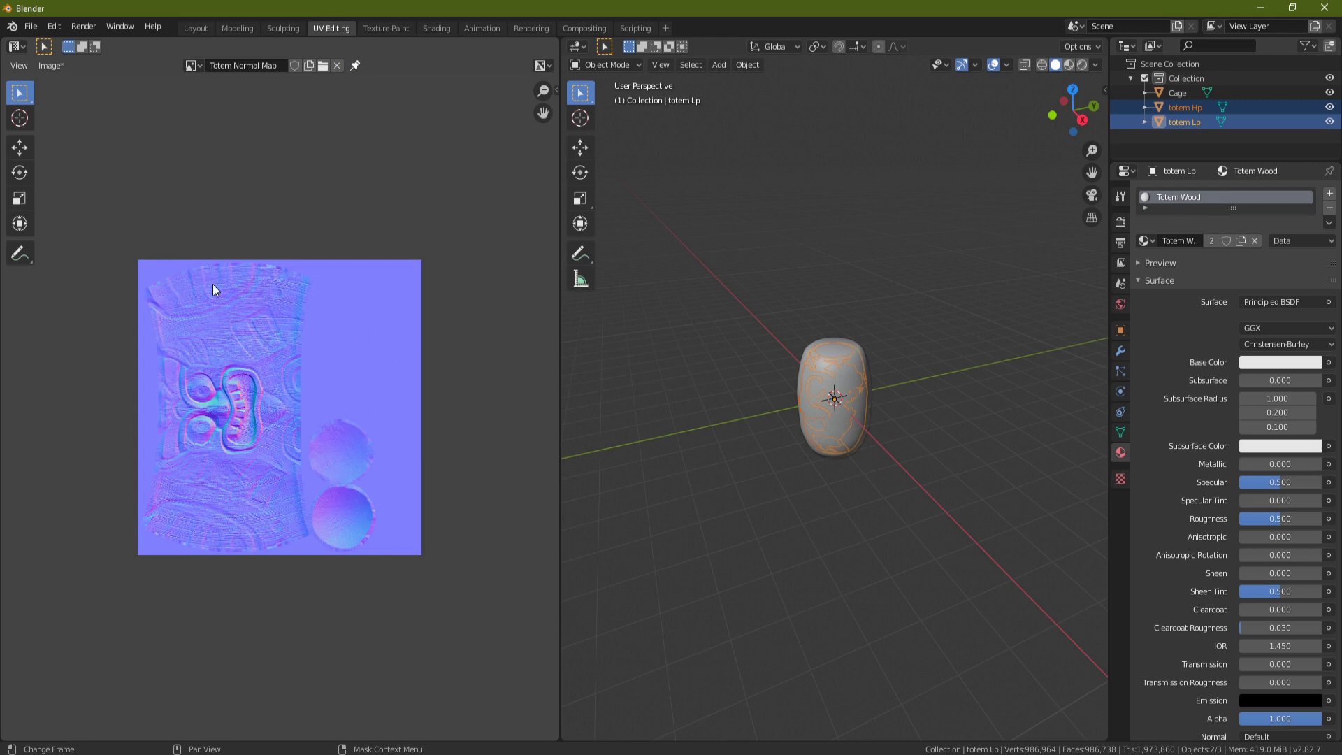
# Delete the Cage object in the Shading workspace and select totem Lp to display its Totem Wood nodes
pyautogui.click(432, 30)
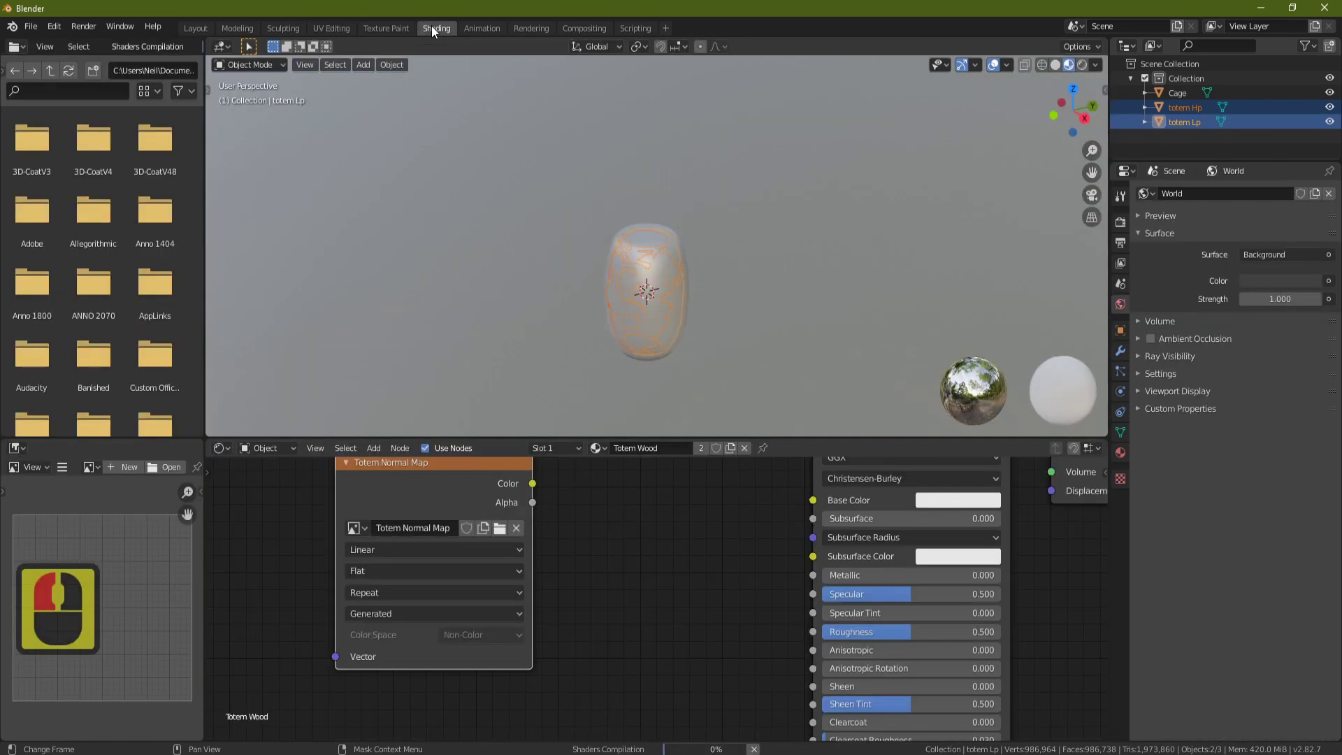
pyautogui.click(1188, 93)
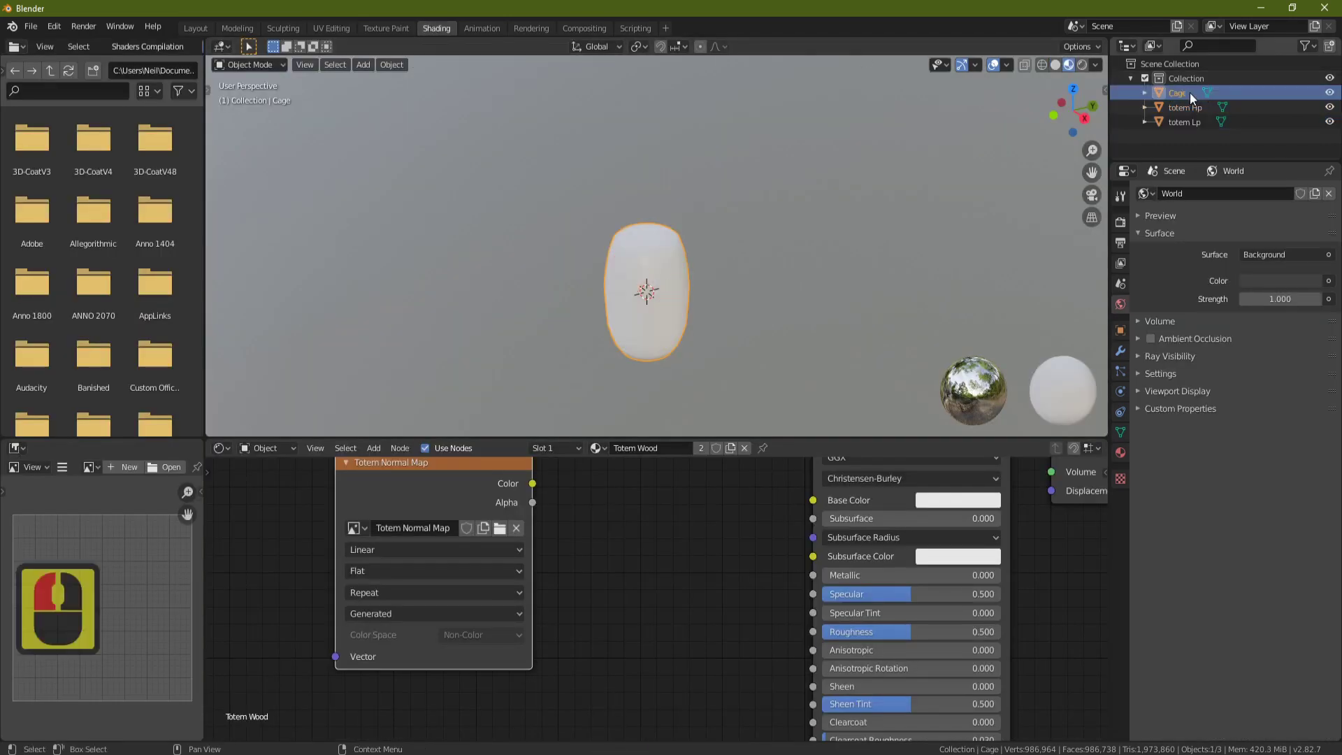
pyautogui.rightClick(1184, 94)
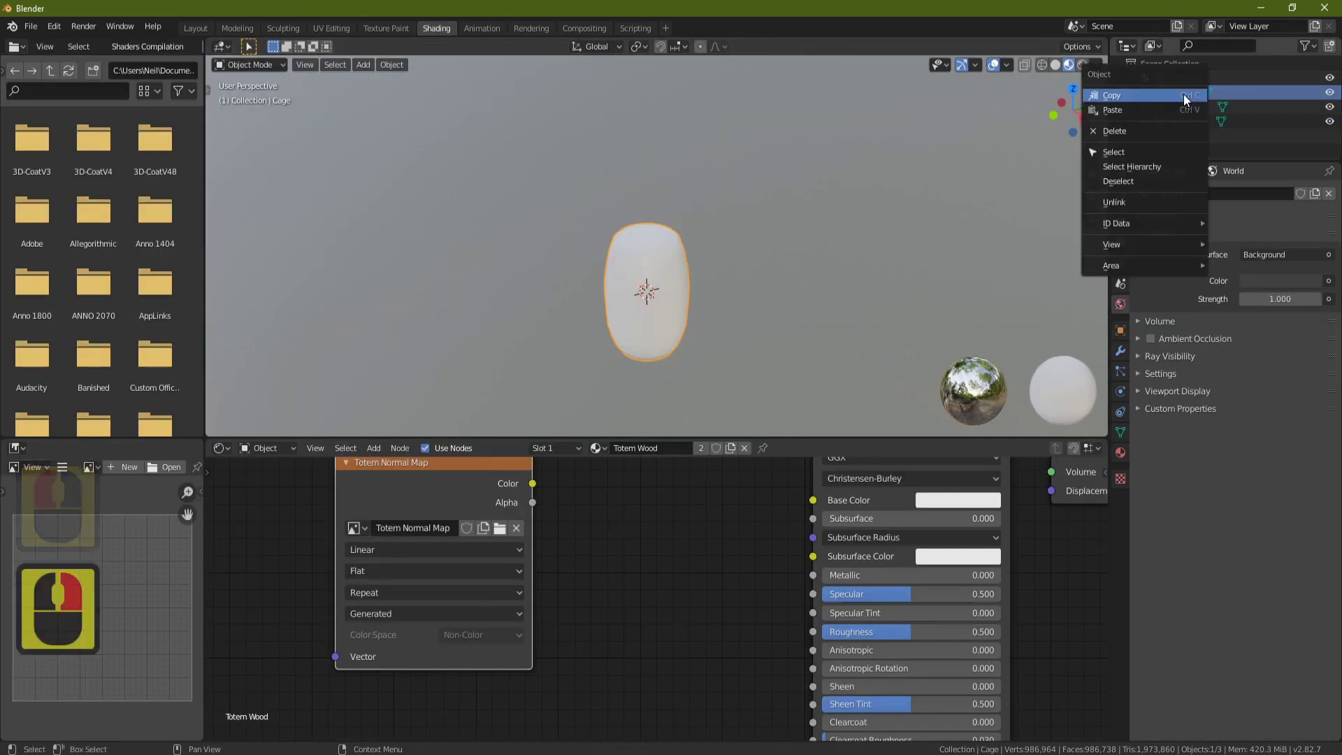
pyautogui.click(1146, 124)
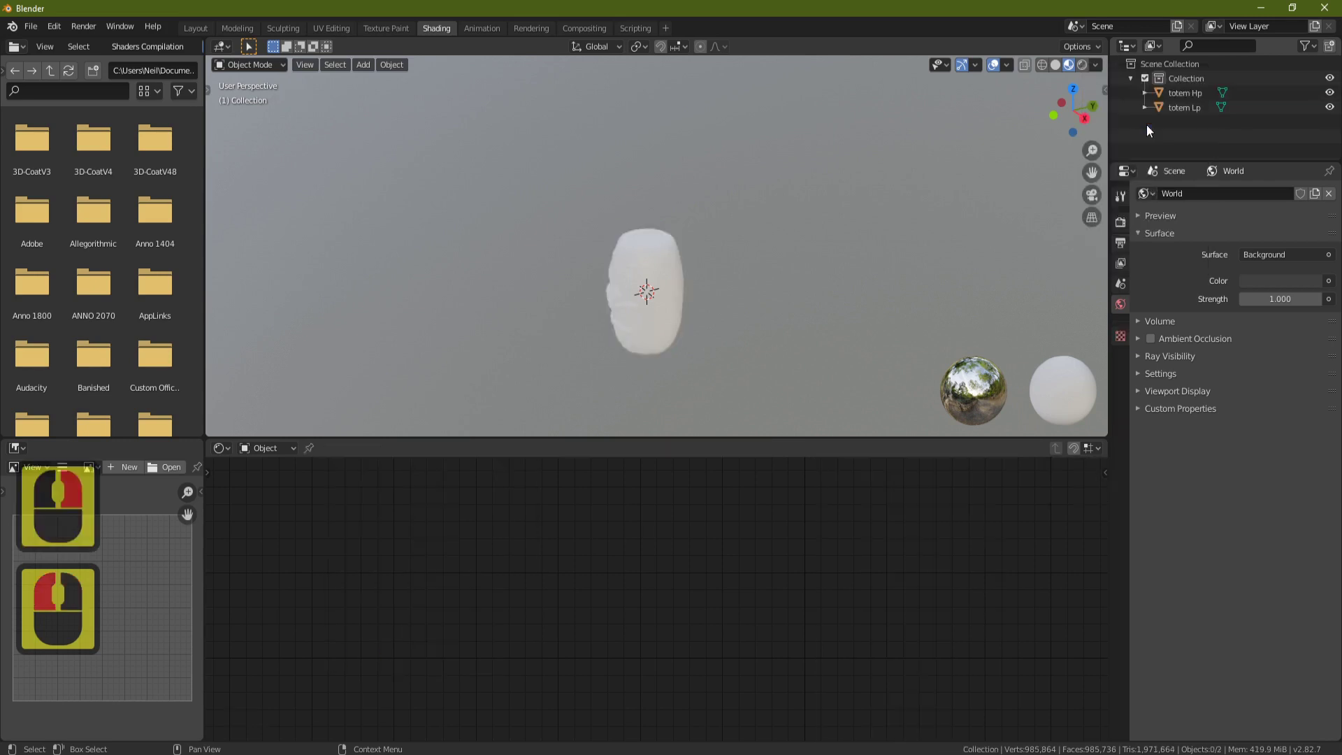
pyautogui.click(1184, 105)
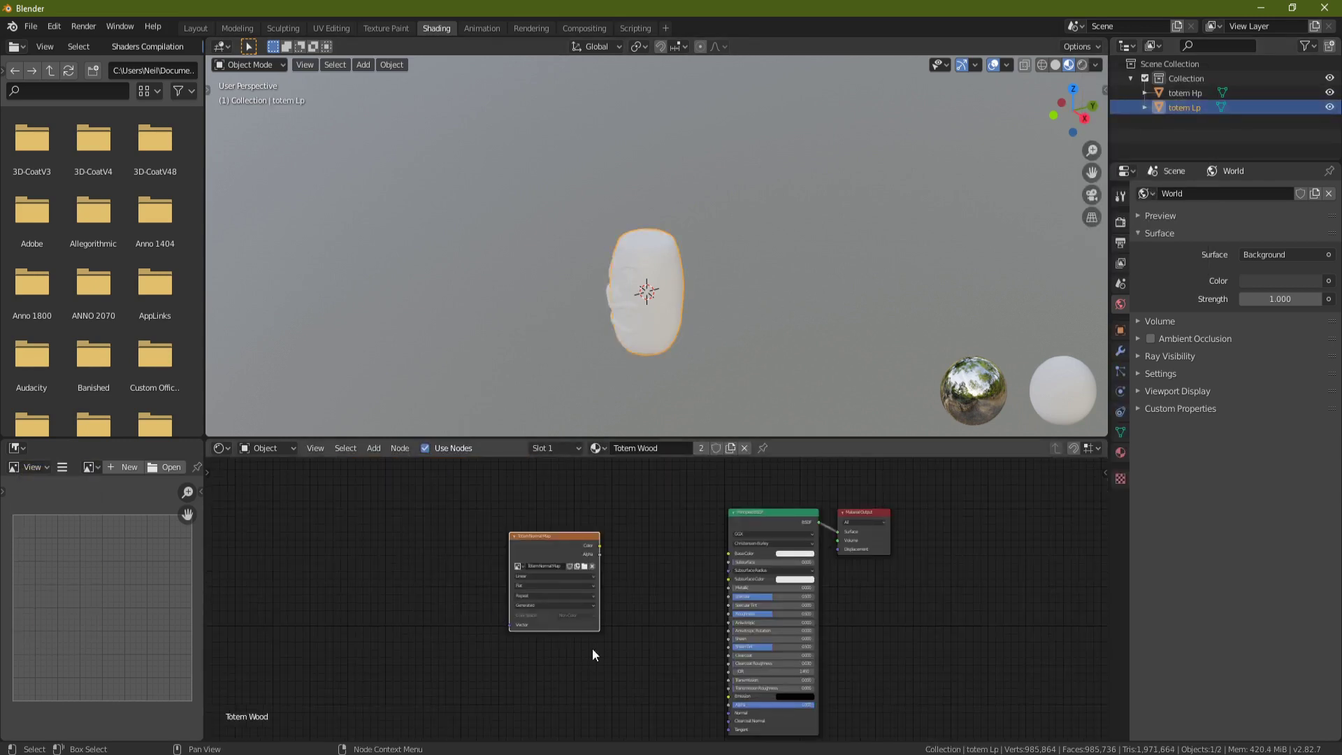
# Delete the image texture node from Totem Wood, and save the baked image from UV Editing as Totem Normal Map.png in Totem Resources
pyautogui.press('Delete')
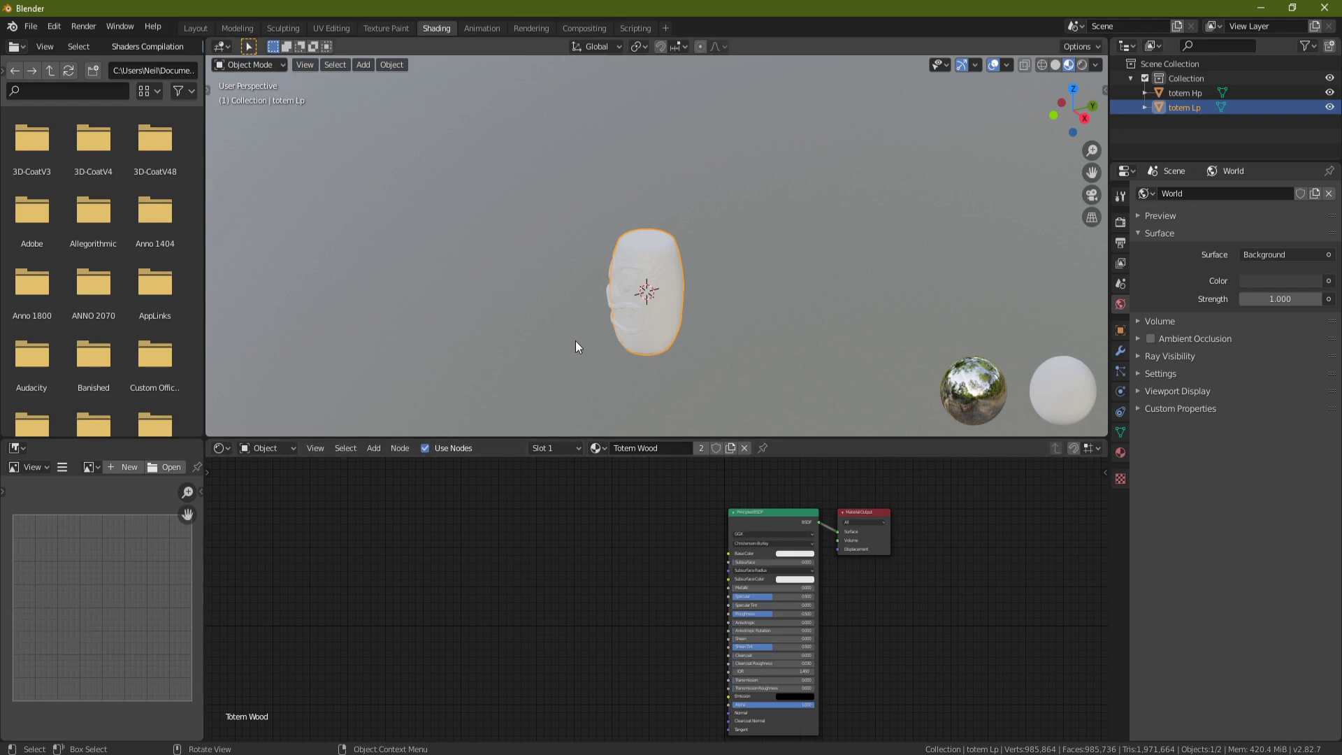
pyautogui.click(333, 28)
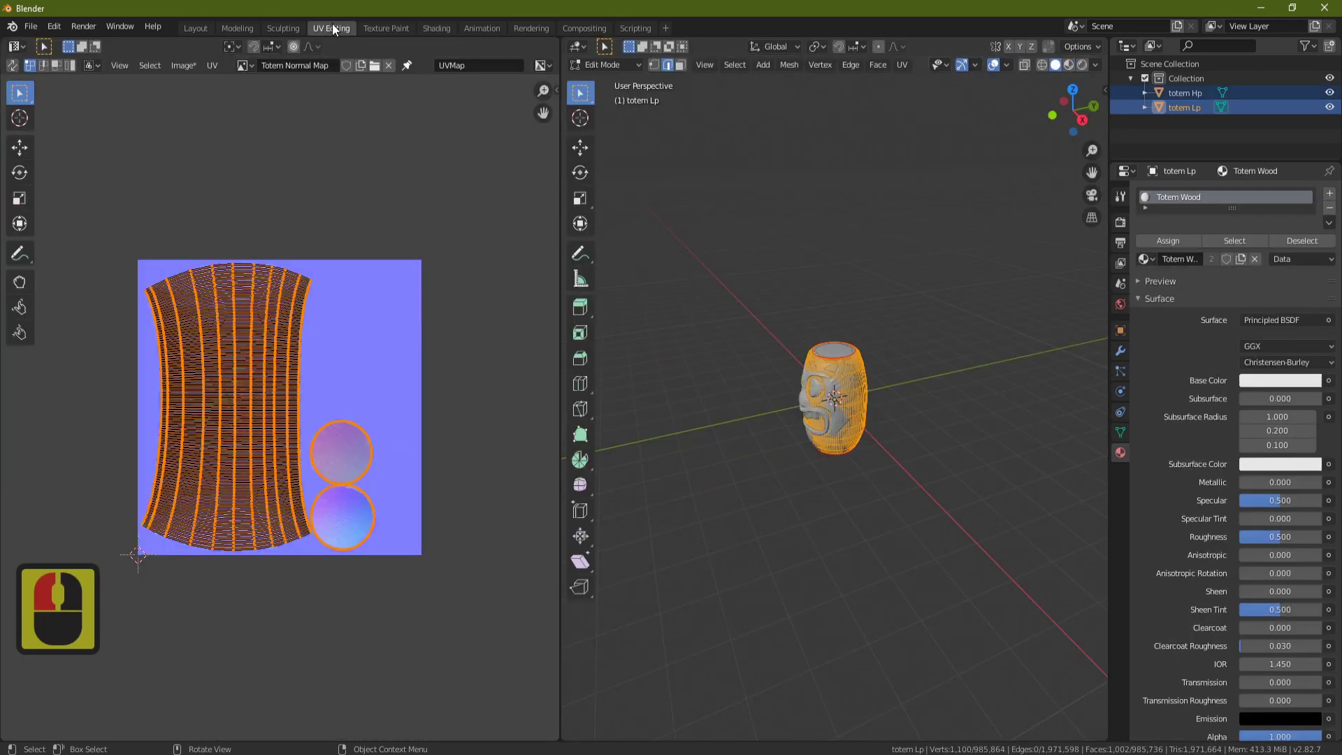
pyautogui.click(190, 65)
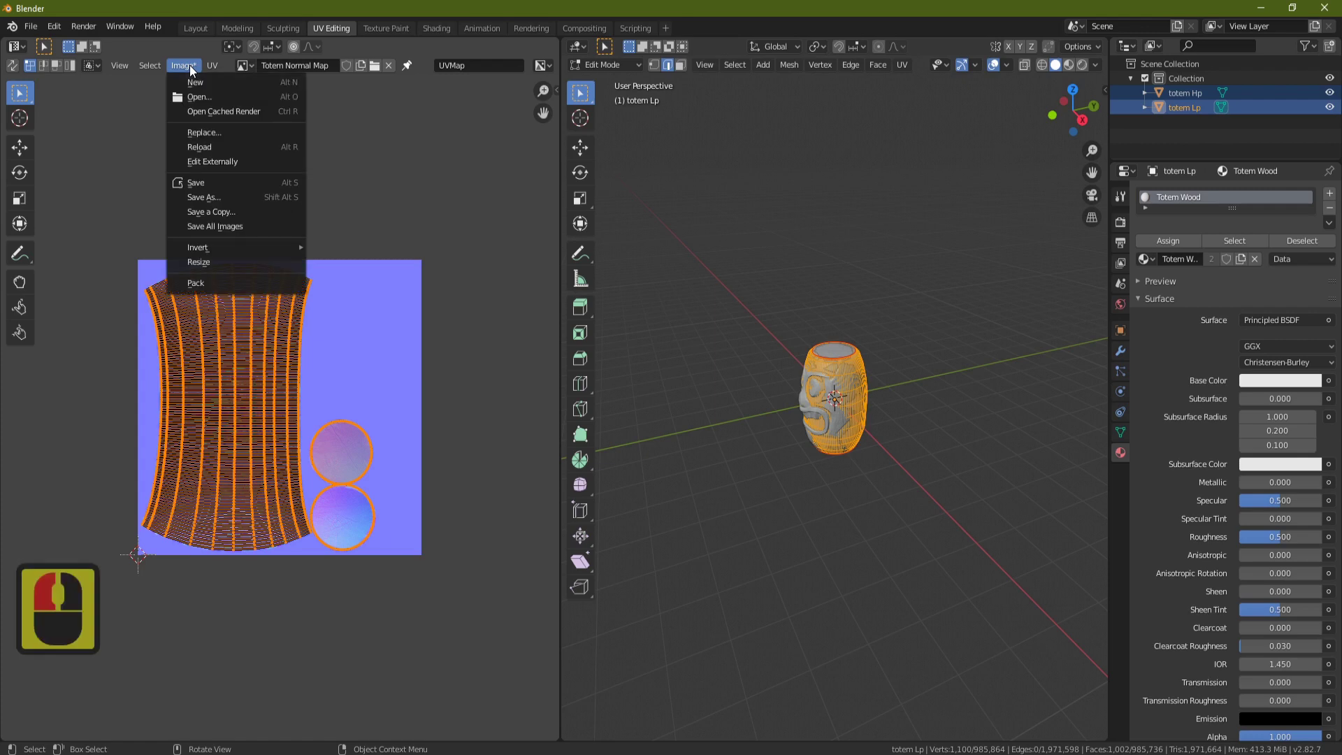
pyautogui.click(214, 197)
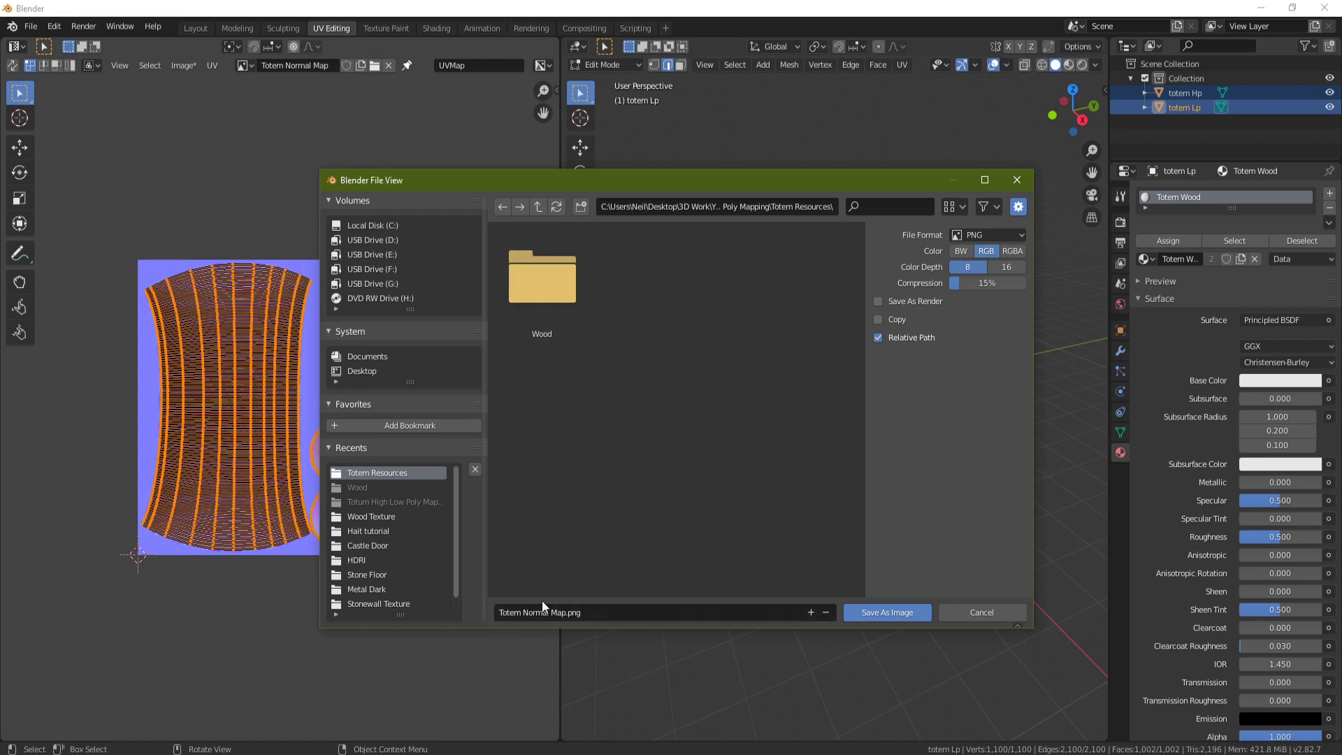
pyautogui.click(890, 615)
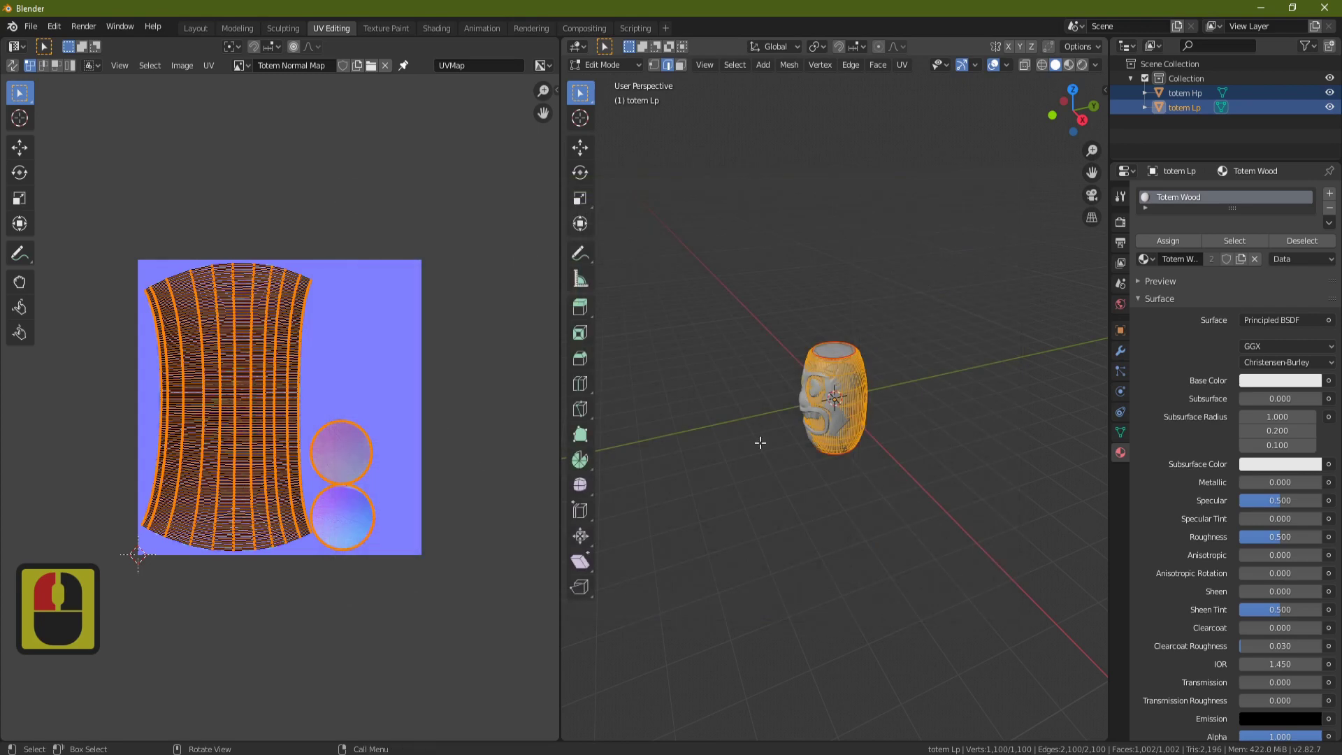
# Hide totem Hp in the Modeling workspace and return totem Lp to Object Mode
pyautogui.click(236, 28)
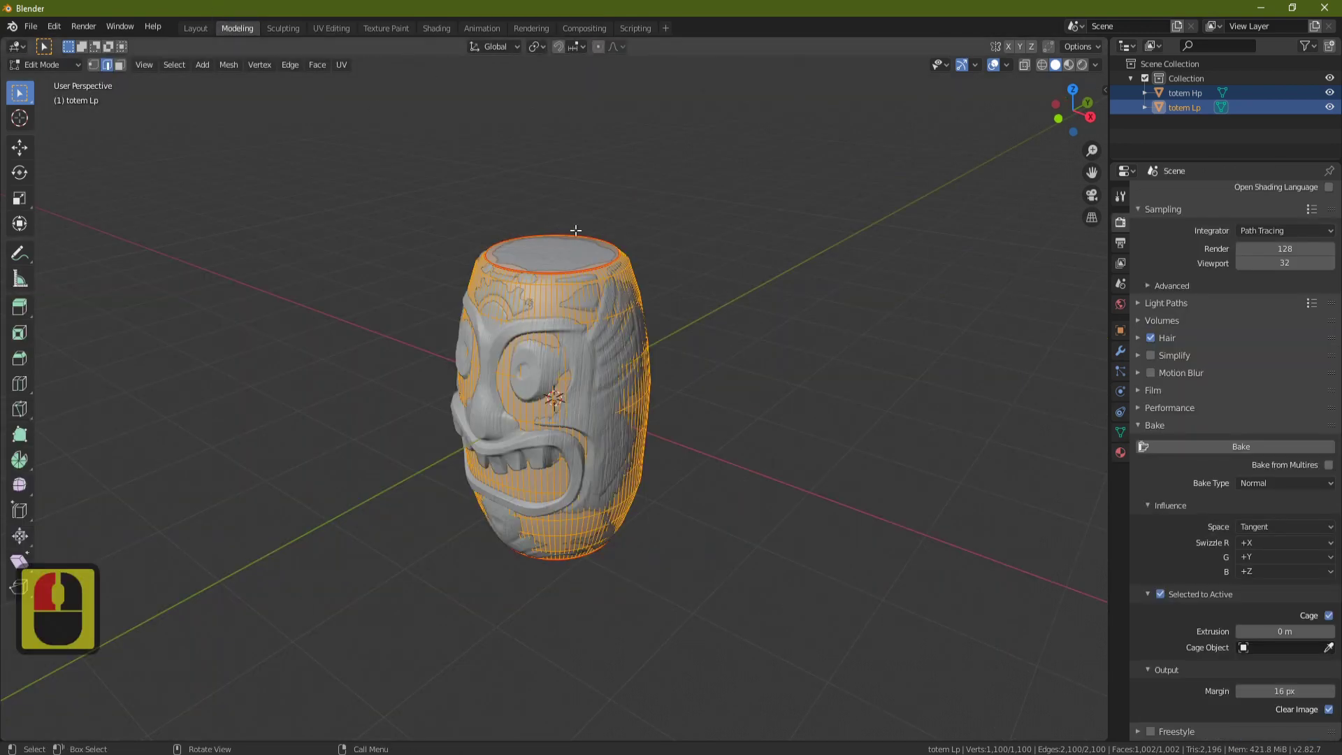
pyautogui.click(1329, 93)
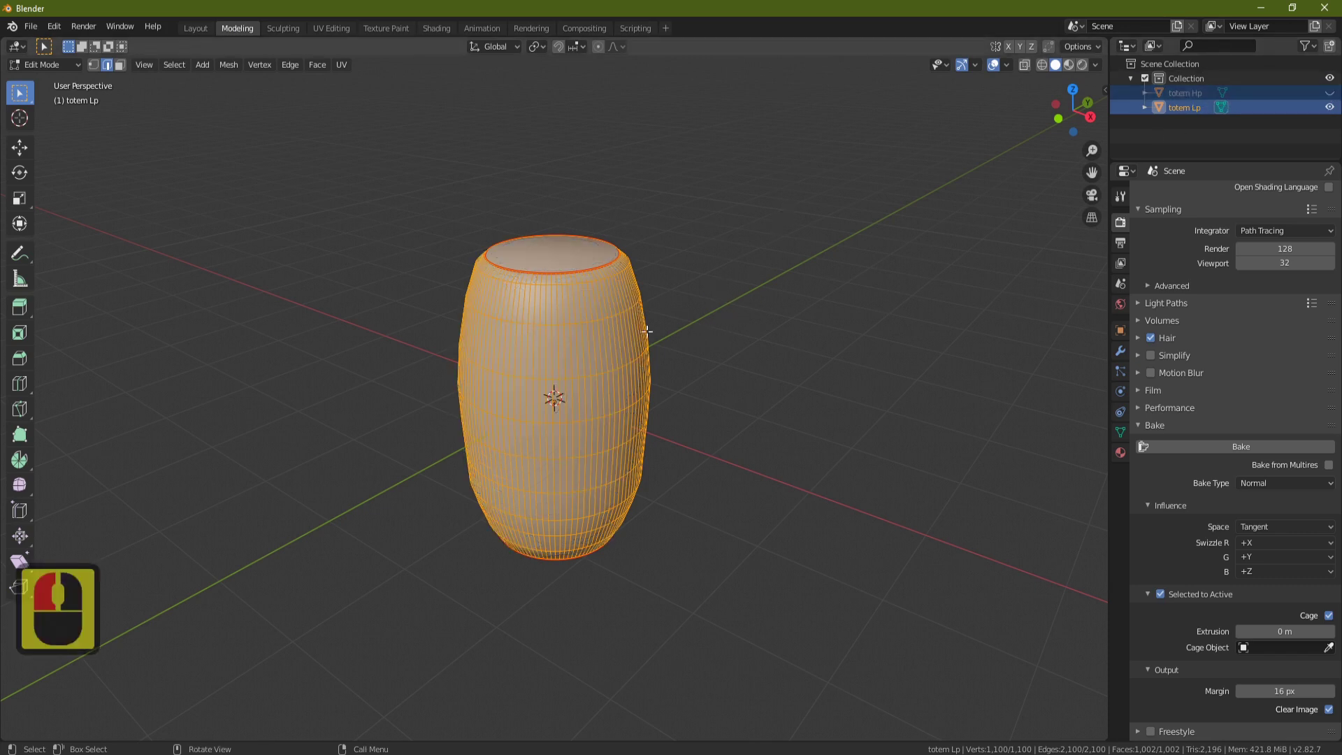
pyautogui.press('Tab')
# Set the render engine to Eevee and display the viewport in rendered shading
pyautogui.scroll(-6, 598, 336)
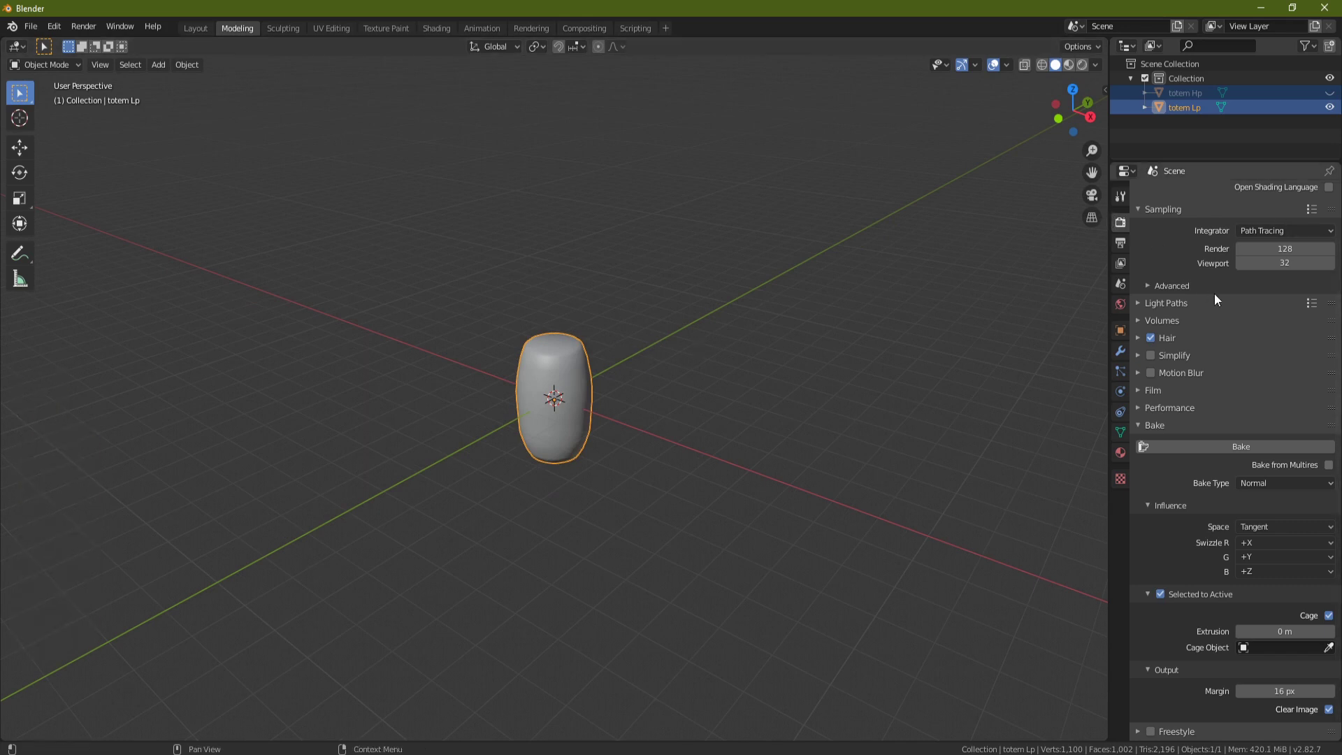
pyautogui.scroll(12, 1214, 294)
pyautogui.click(1269, 190)
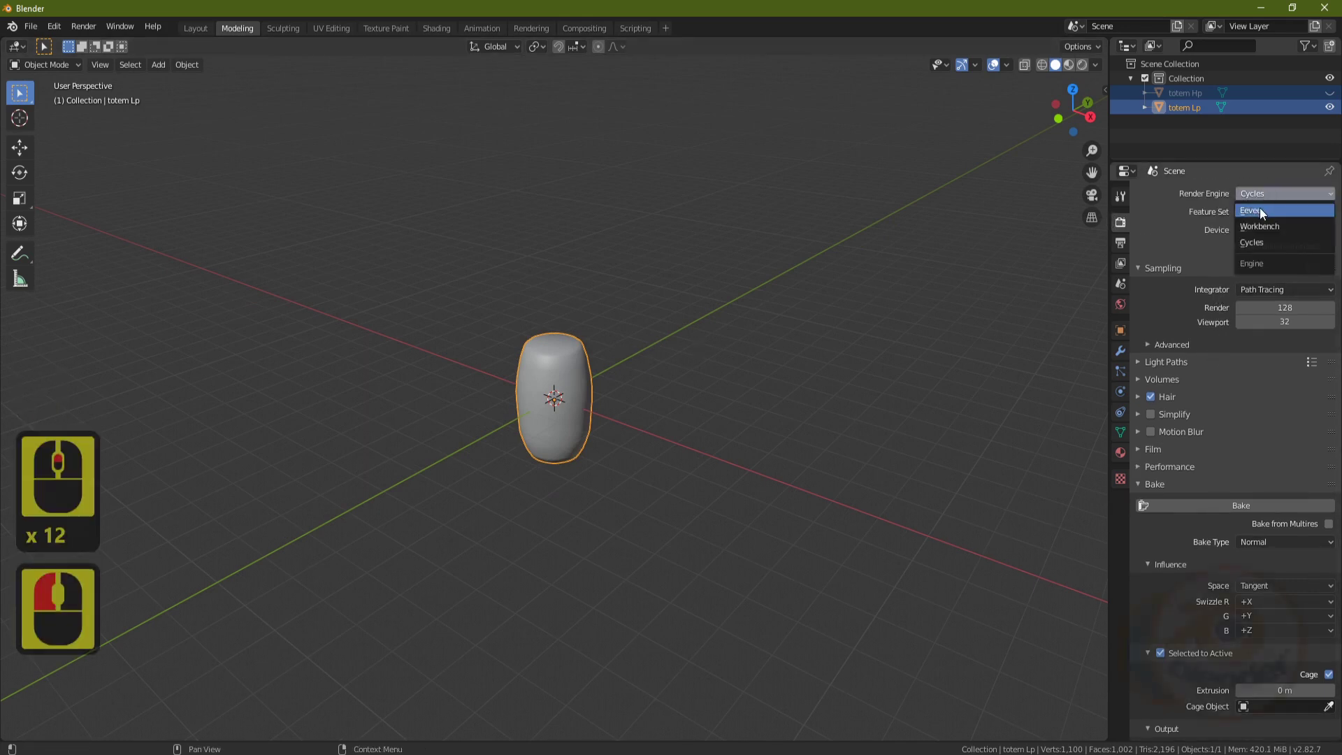
pyautogui.click(1260, 210)
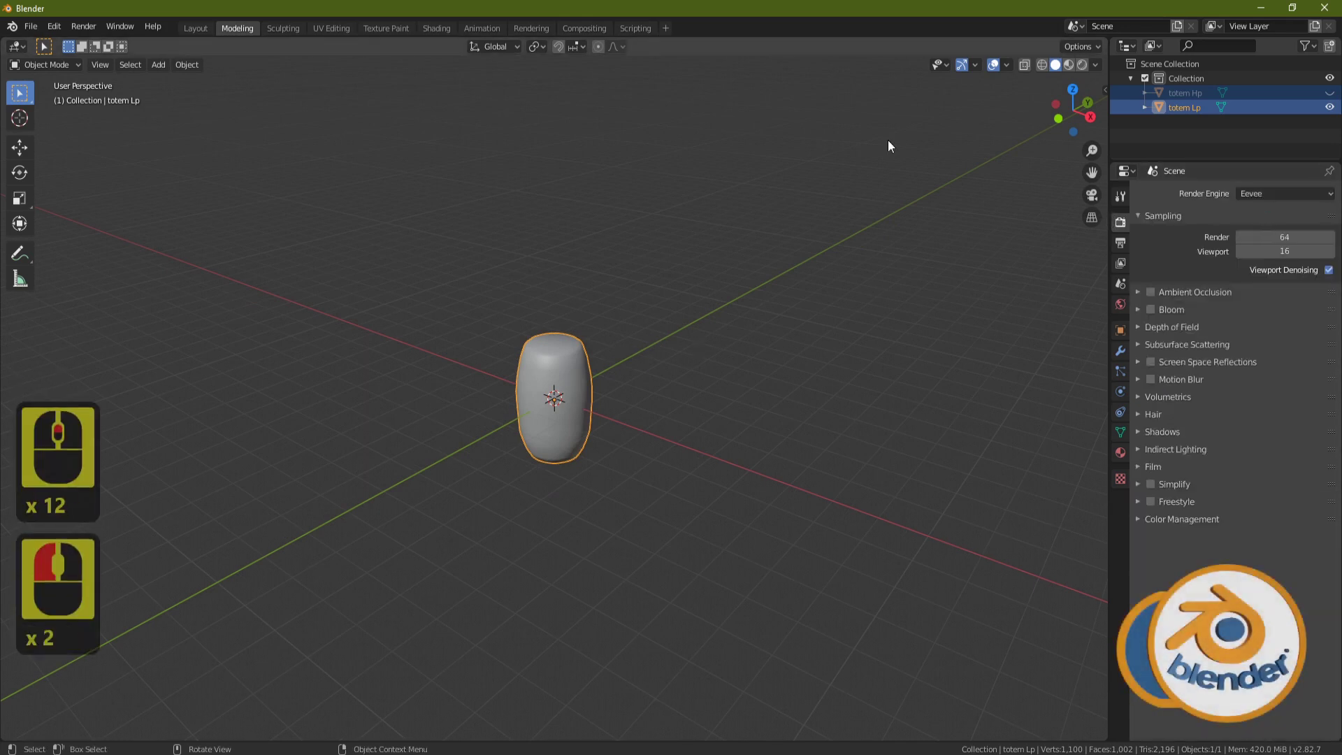
pyautogui.click(1083, 67)
# Add a sun light and move it above and off to one side of the totem
pyautogui.hotkey('shift', 'a')
pyautogui.moveTo(577, 535)
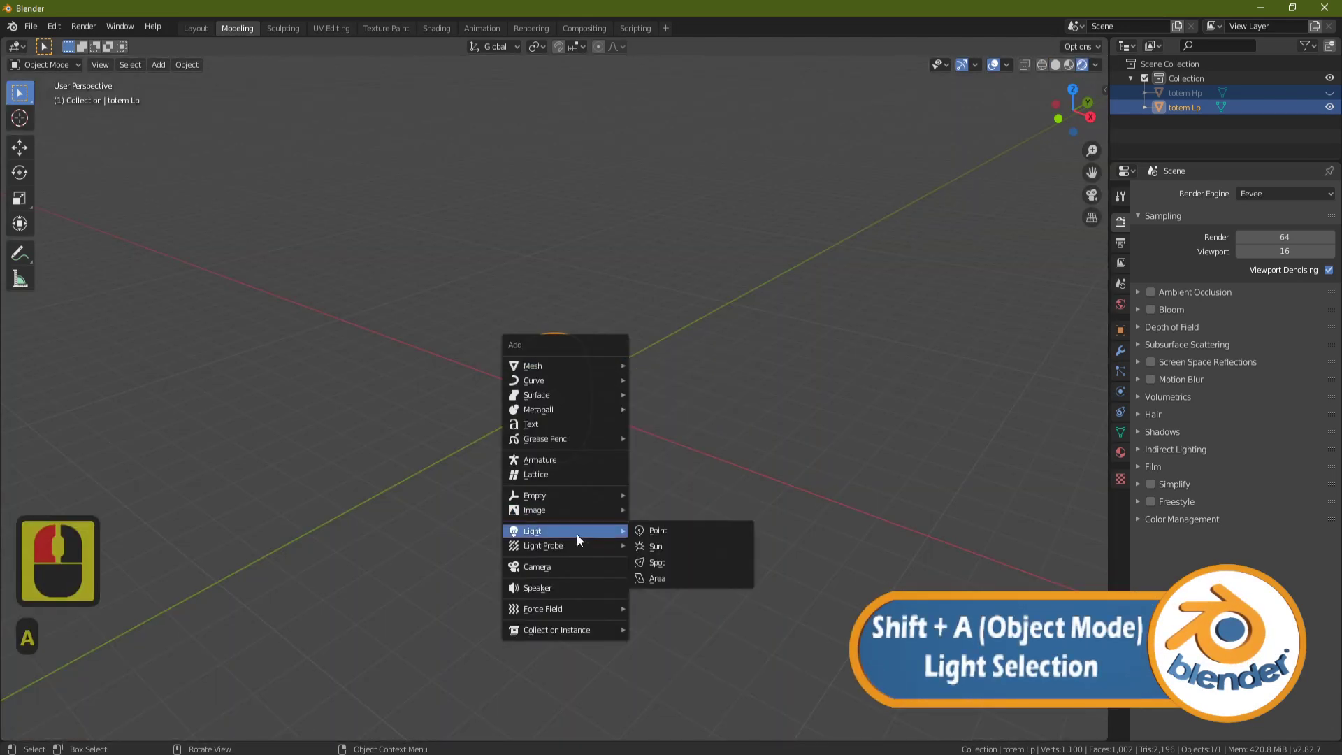
pyautogui.click(664, 546)
pyautogui.moveTo(742, 402); pyautogui.dragTo(610, 412, button='middle')
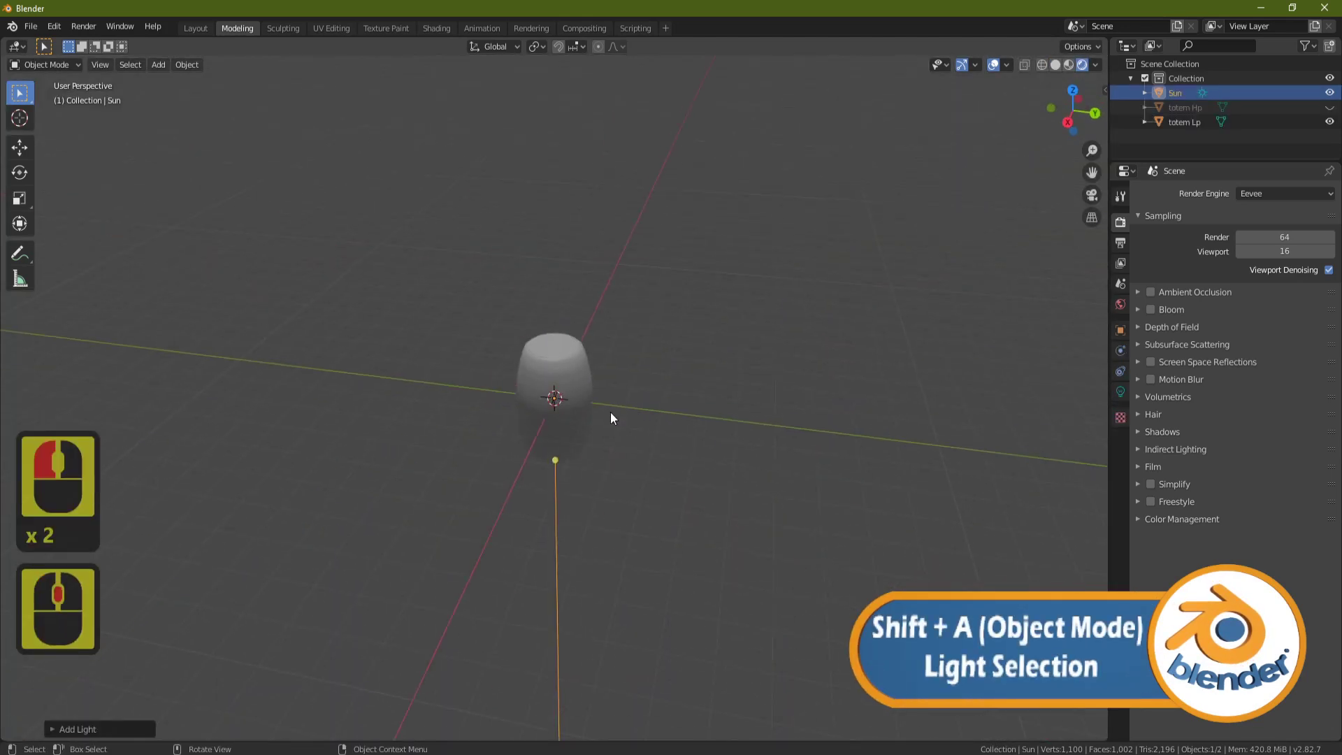
pyautogui.hotkey('shift', 'space')
pyautogui.click(588, 443)
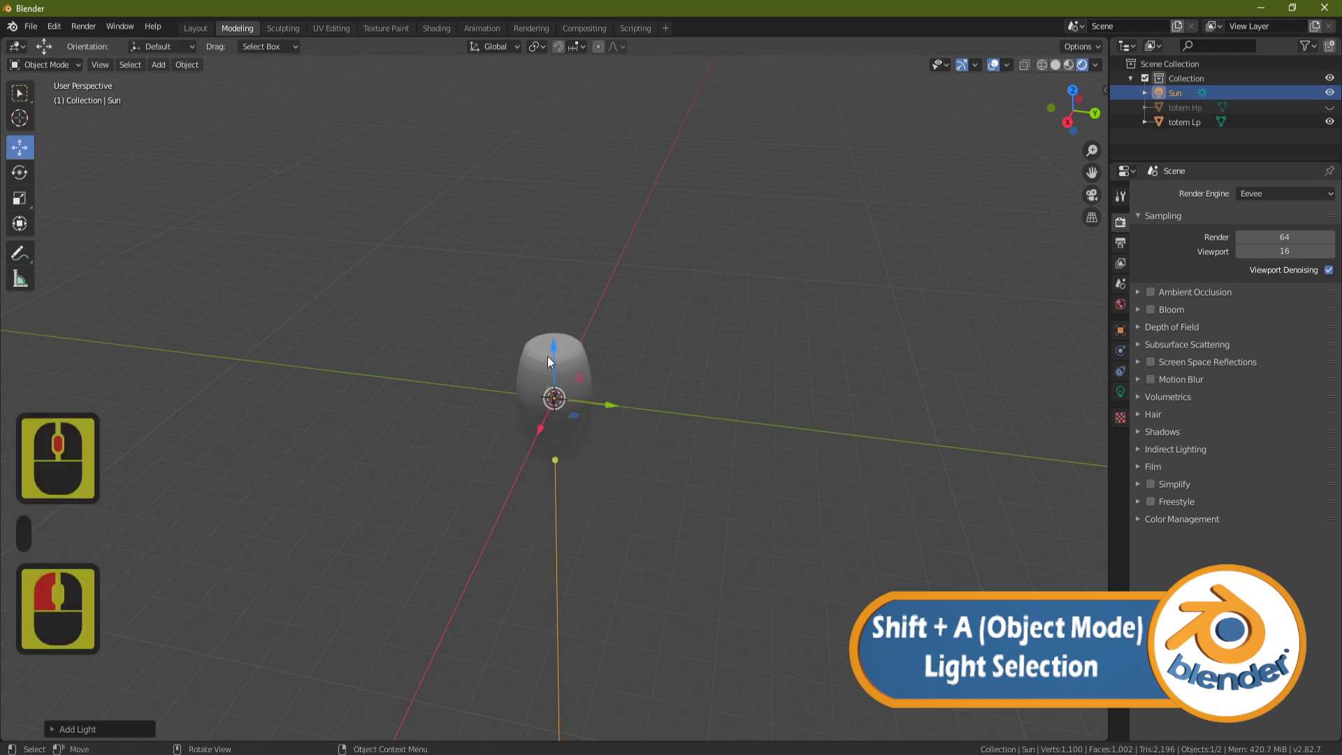
pyautogui.moveTo(547, 355); pyautogui.dragTo(552, 196)
pyautogui.moveTo(611, 236); pyautogui.dragTo(346, 207)
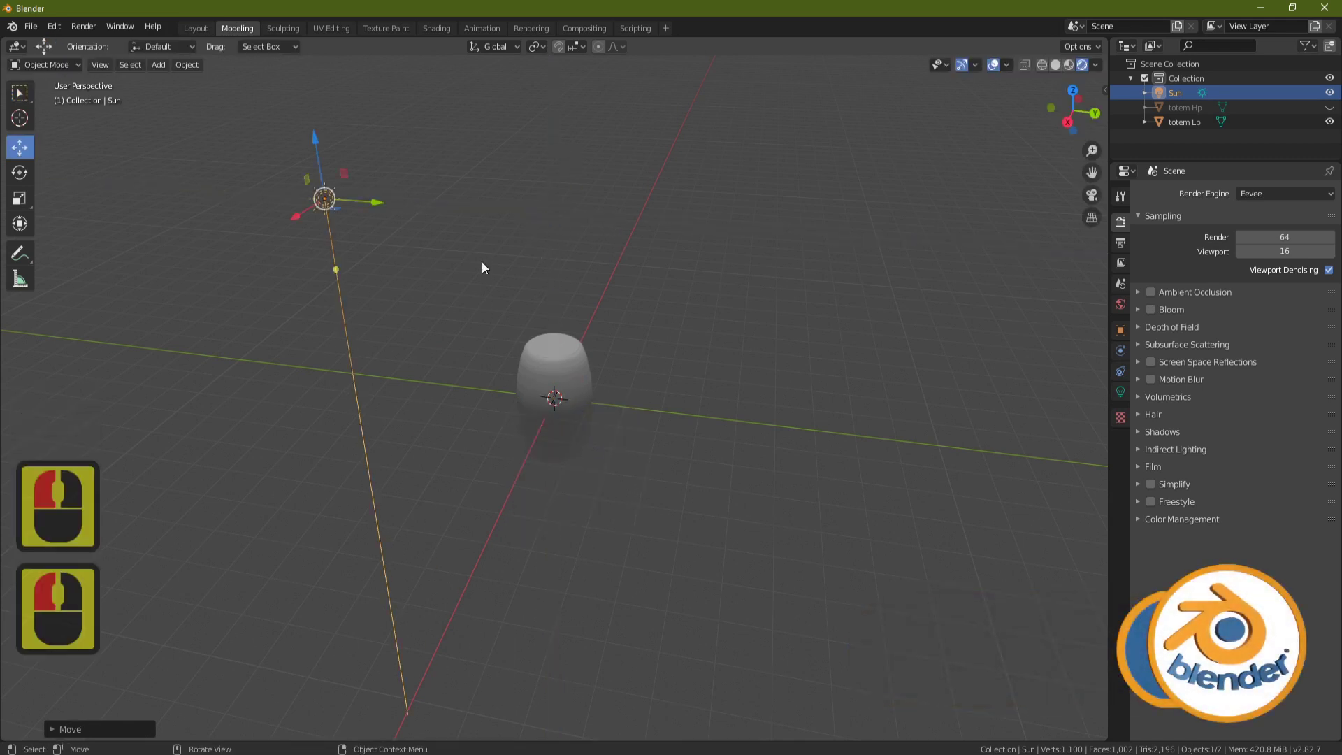
# Rotate the sun light 45° about the X axis and -45° about the Z axis so it shines towards the totem
pyautogui.moveTo(481, 262); pyautogui.dragTo(527, 413, button='middle')
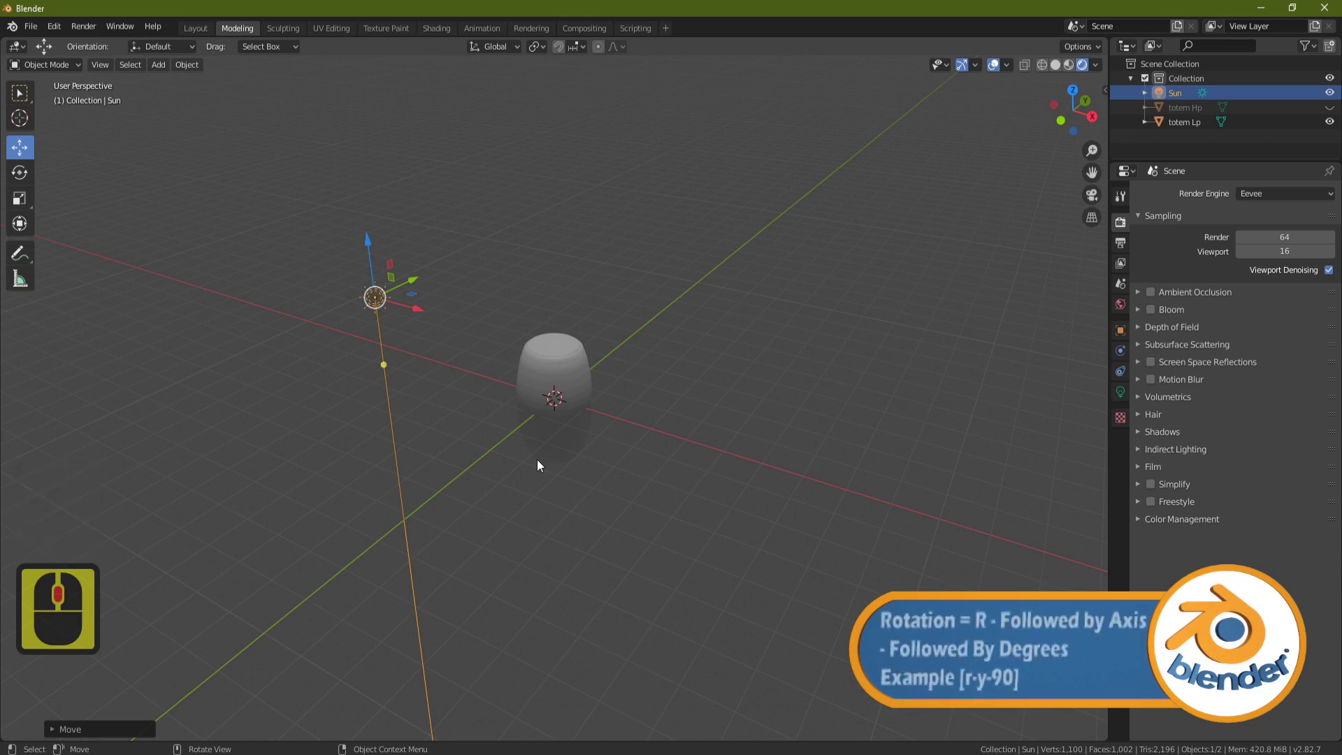
pyautogui.write('rx45')
pyautogui.press('Return')
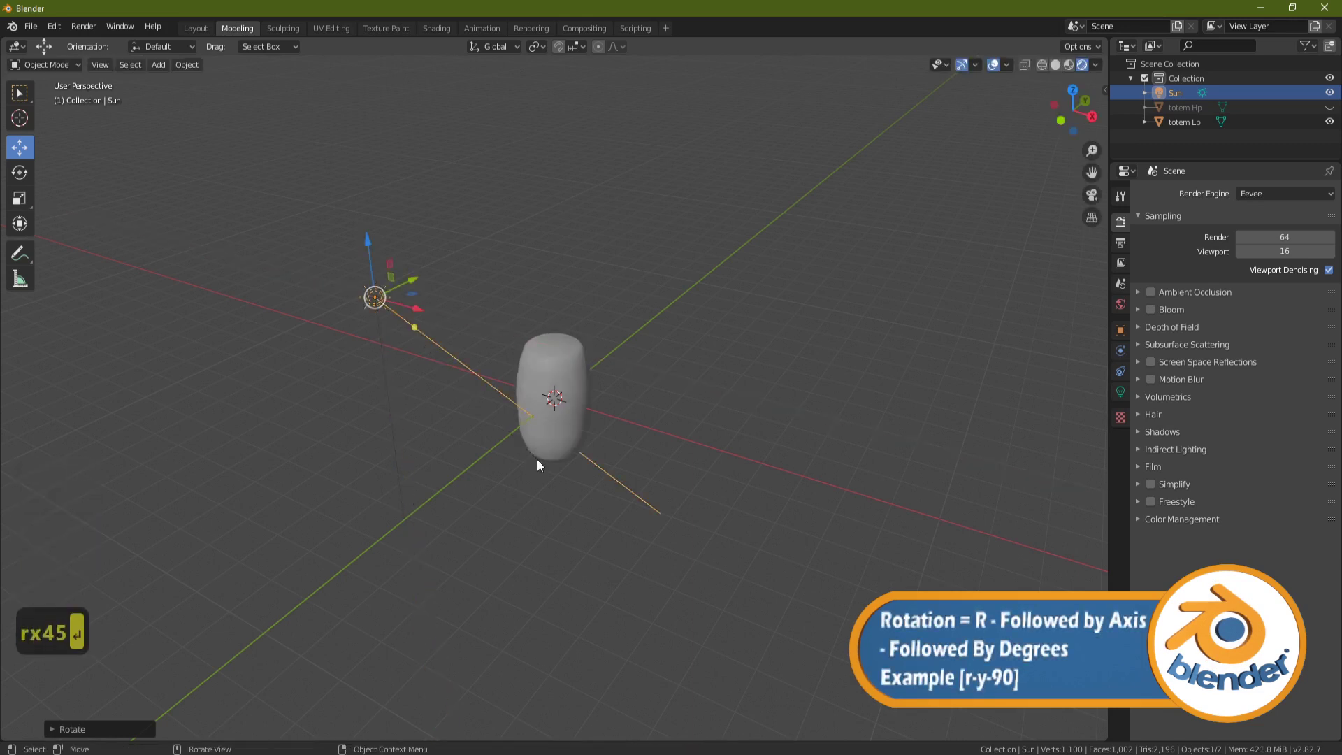
pyautogui.write('rz ')
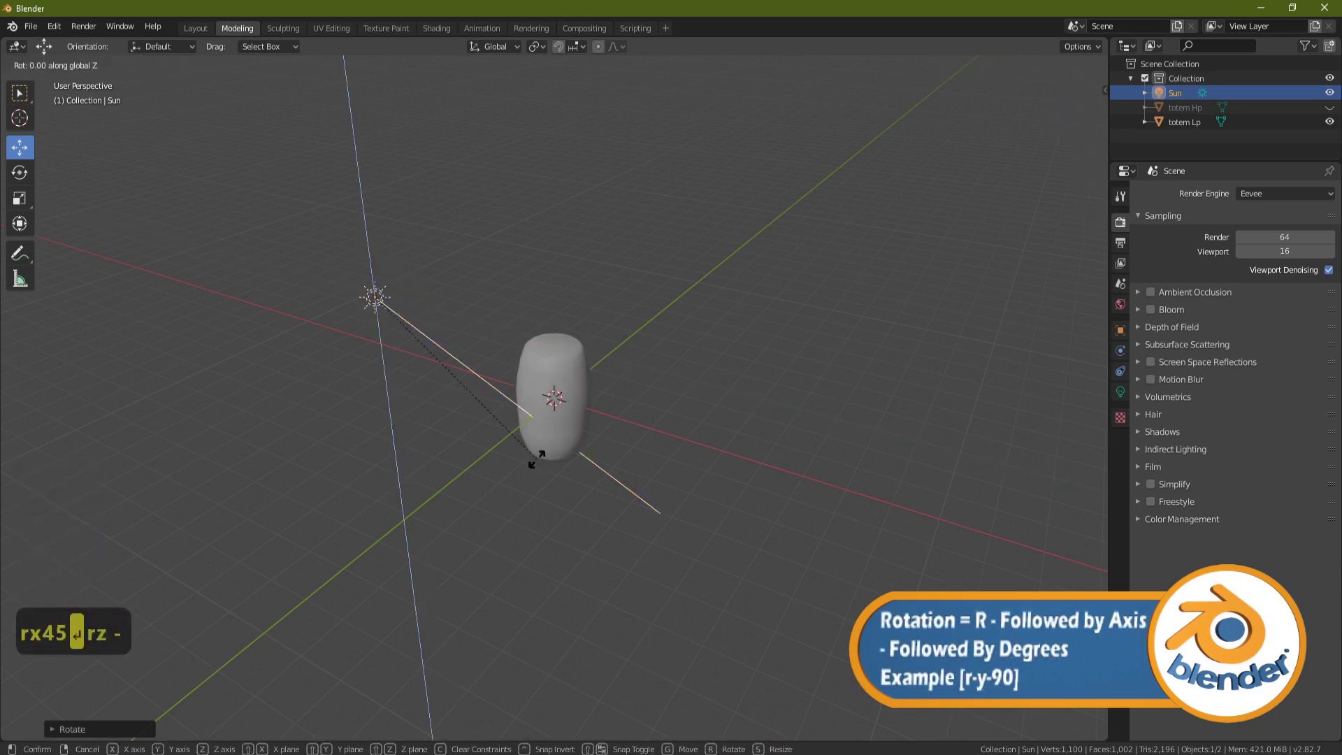
pyautogui.write('-45')
pyautogui.press('Return')
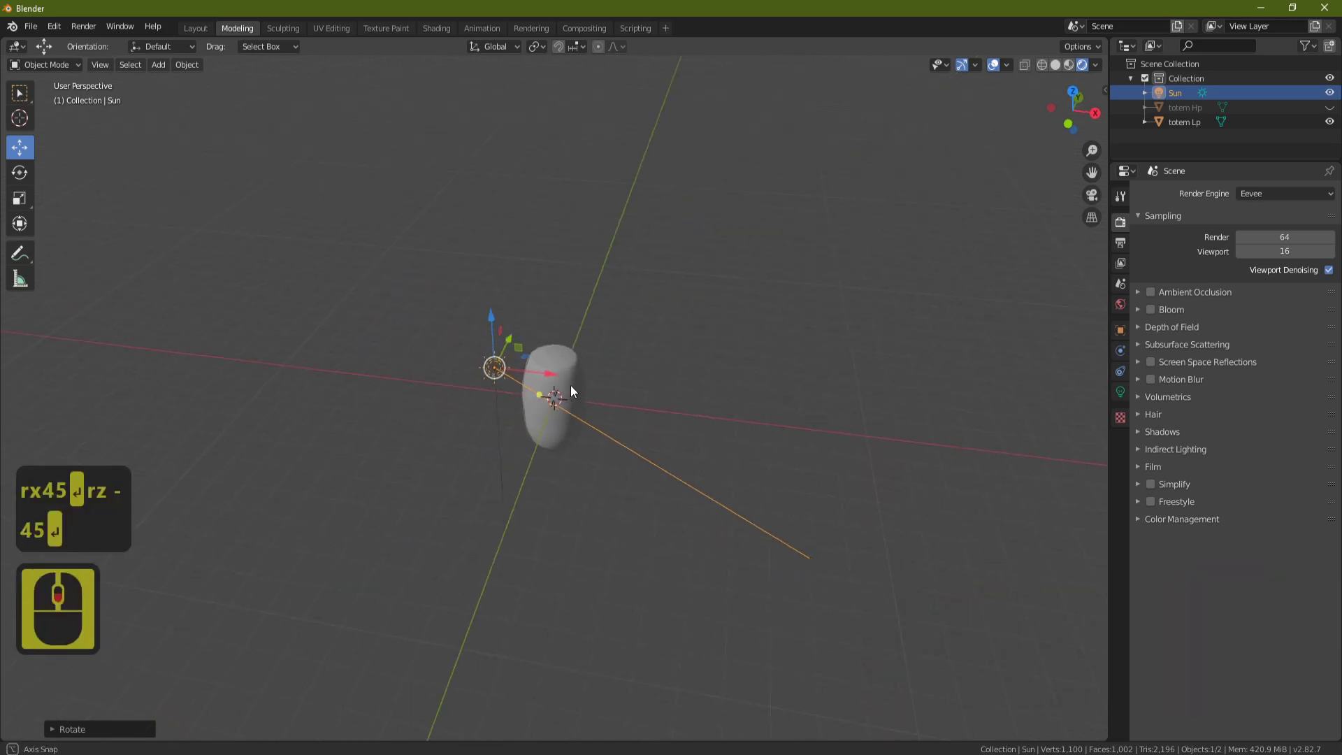
pyautogui.moveTo(571, 385); pyautogui.dragTo(444, 331, button='middle')
pyautogui.click(611, 371)
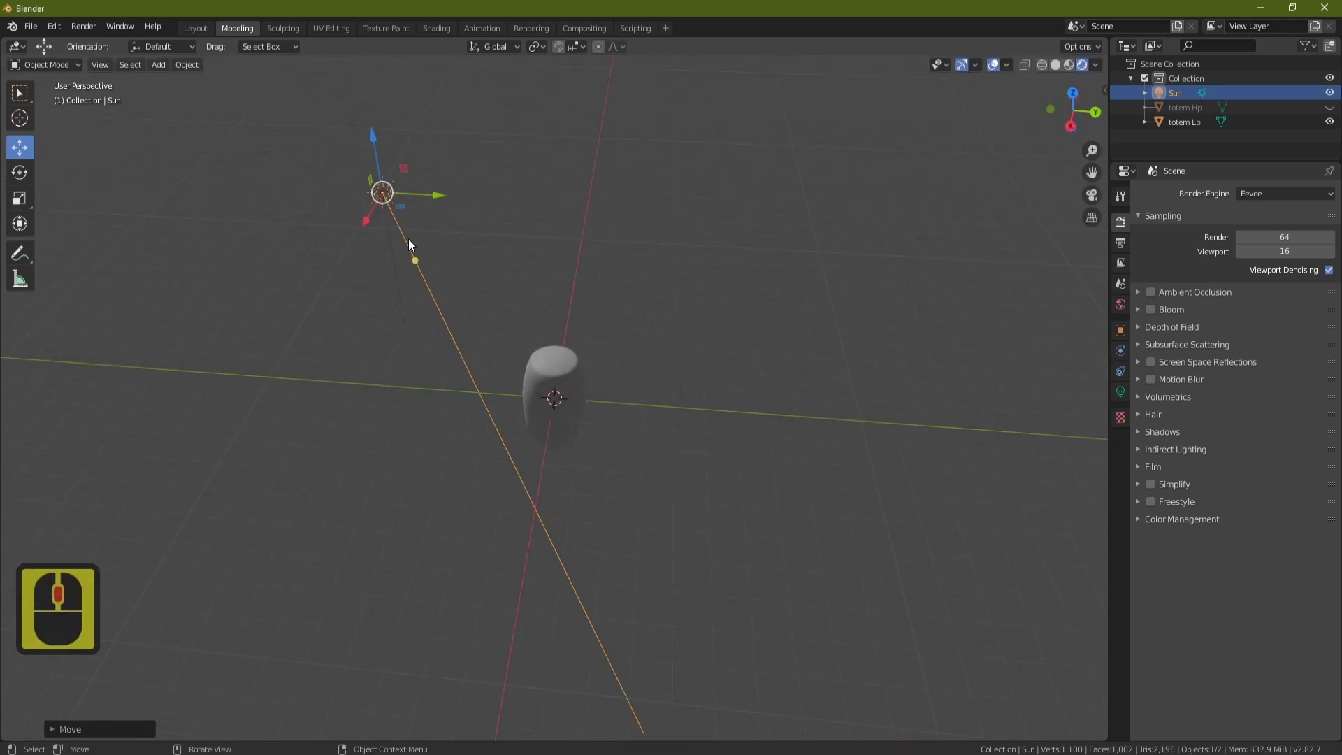
# Duplicate the sun light to the opposite side of the totem and rotate the copy 180° about the Z axis
pyautogui.hotkey('shift', 'd')
pyautogui.click(879, 170)
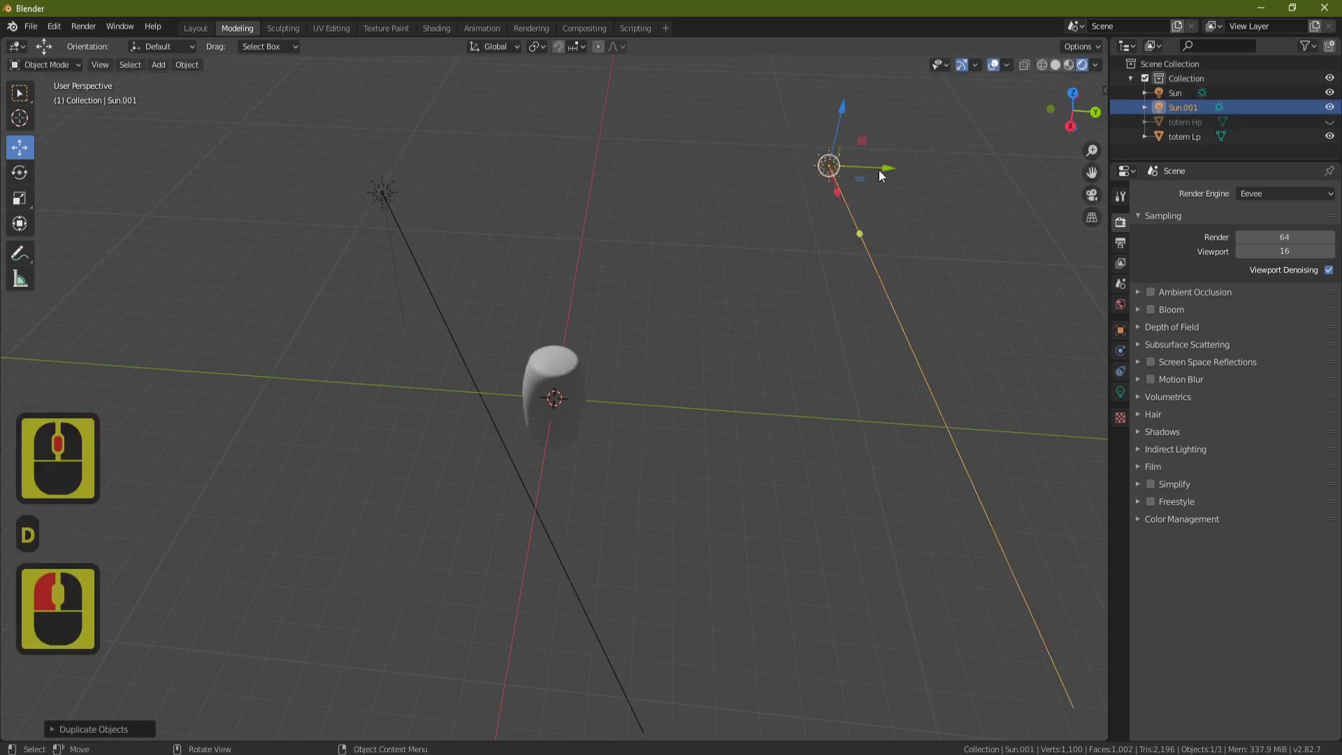
pyautogui.write('rz')
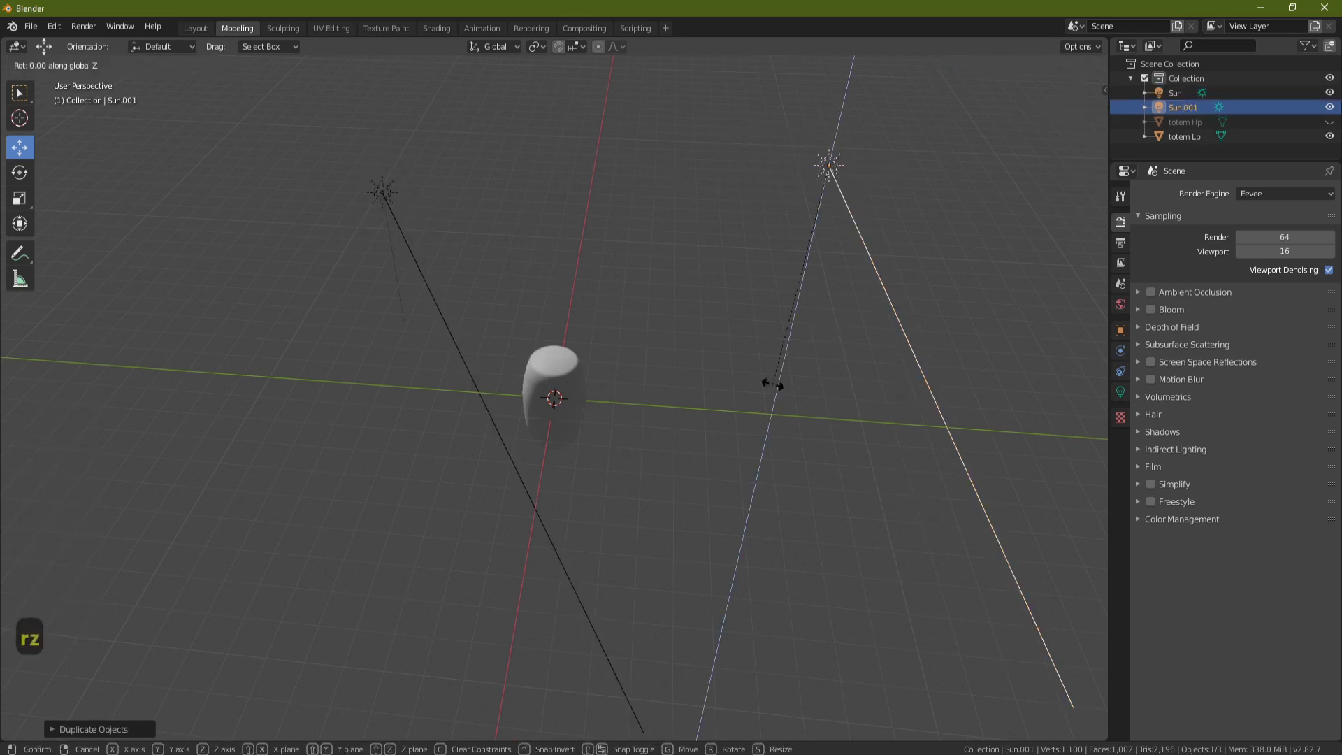
pyautogui.write('180')
pyautogui.press('Return')
pyautogui.moveTo(777, 358); pyautogui.dragTo(861, 323, button='middle')
pyautogui.moveTo(608, 383); pyautogui.dragTo(552, 284, button='middle')
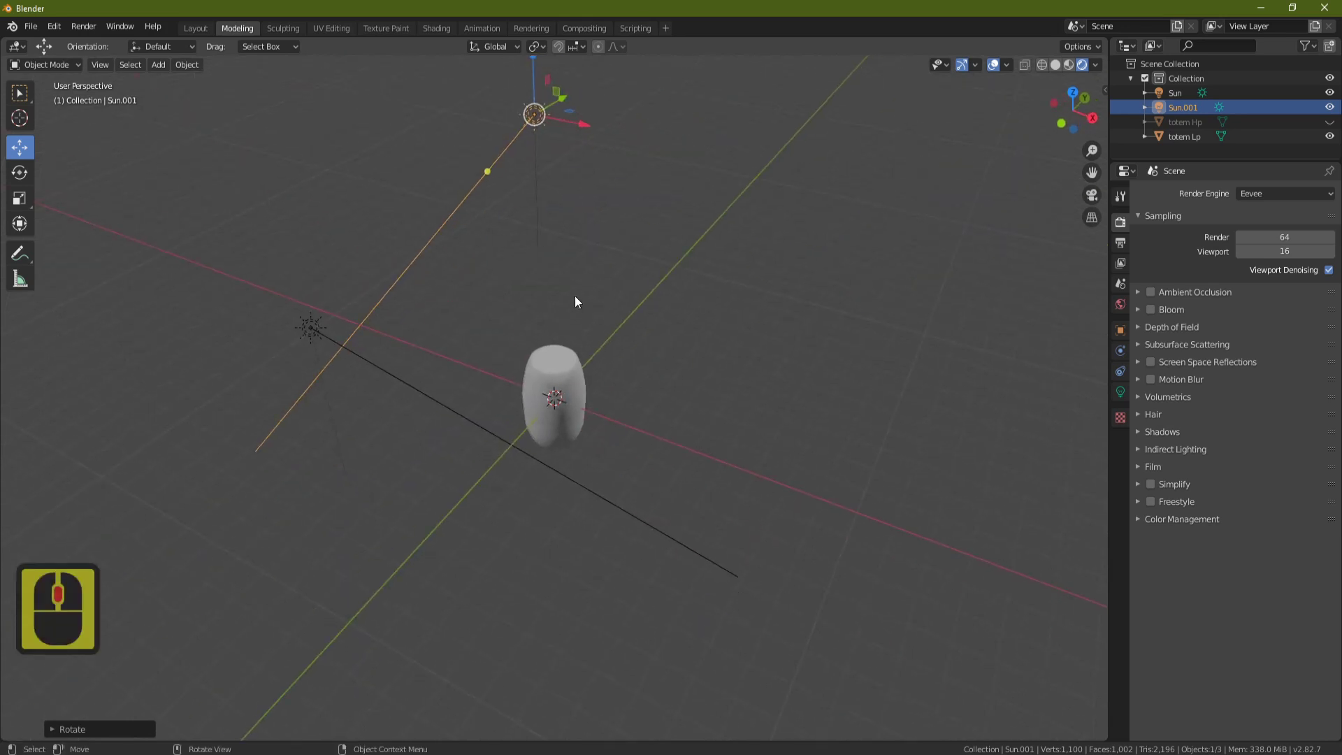
# Import Totem Normal Map.png into totem Lp's Principled BSDF with the automatic texture setup in the Shading workspace
pyautogui.click(437, 27)
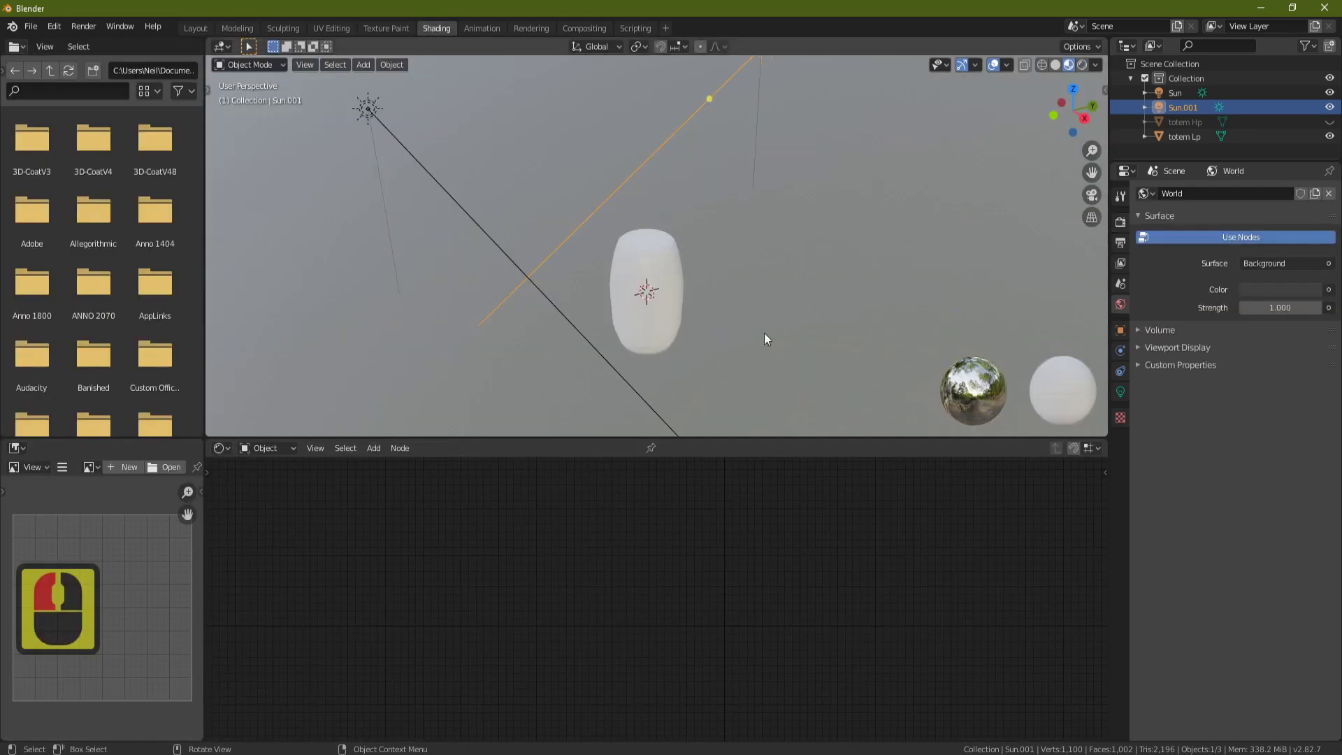
pyautogui.click(665, 255)
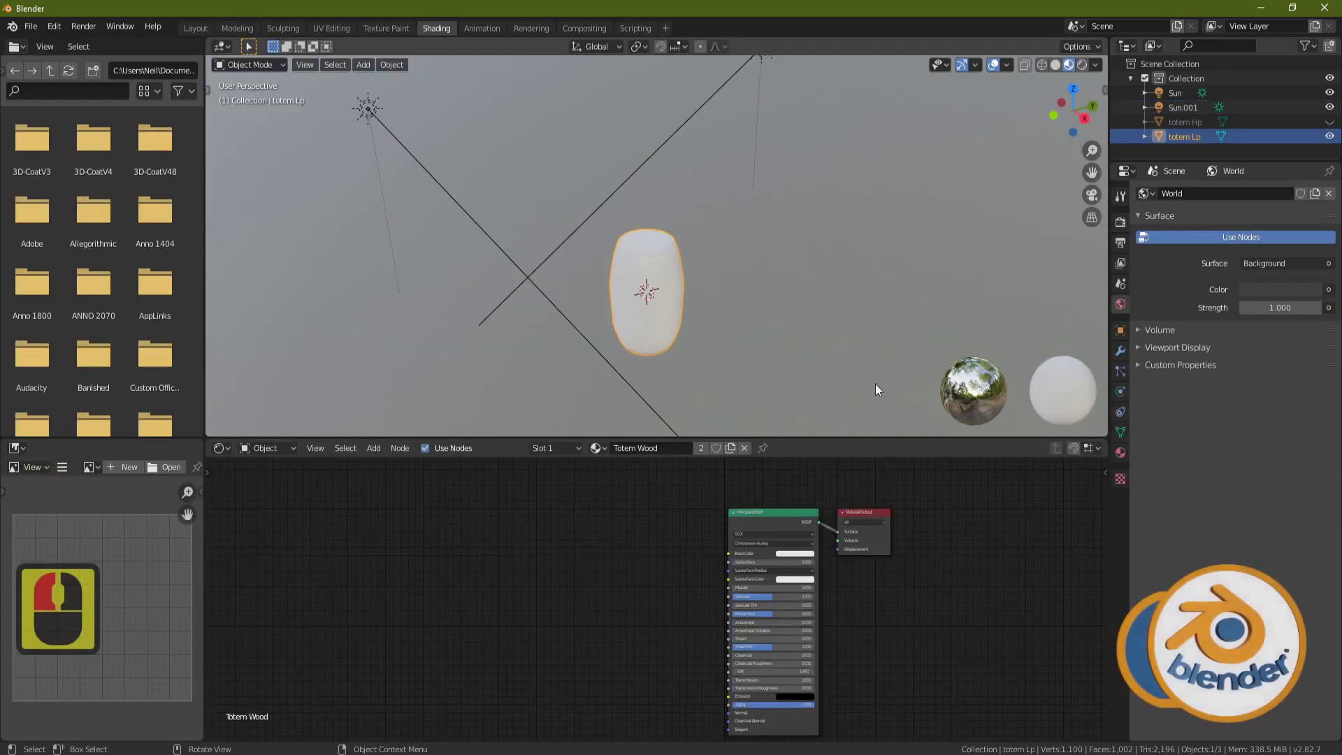
pyautogui.click(768, 514)
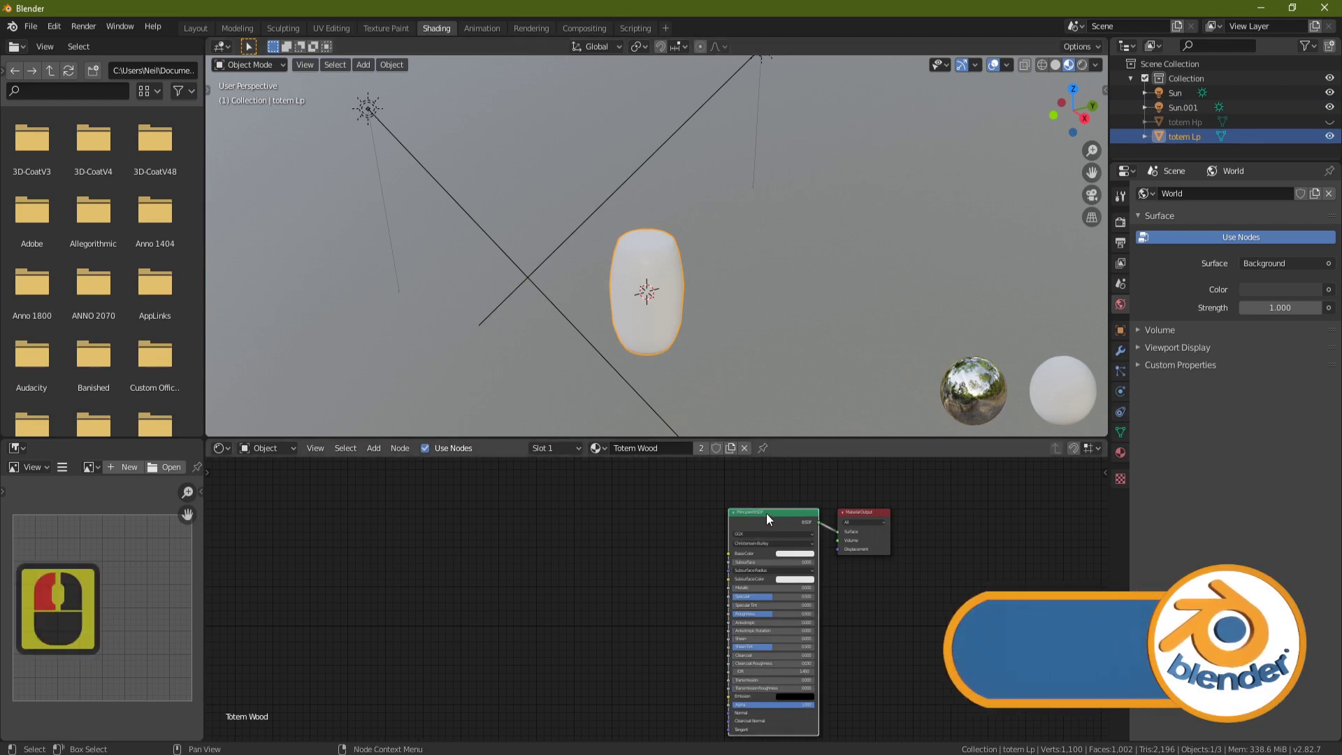
pyautogui.hotkey('ctrl', 'shift', 't')
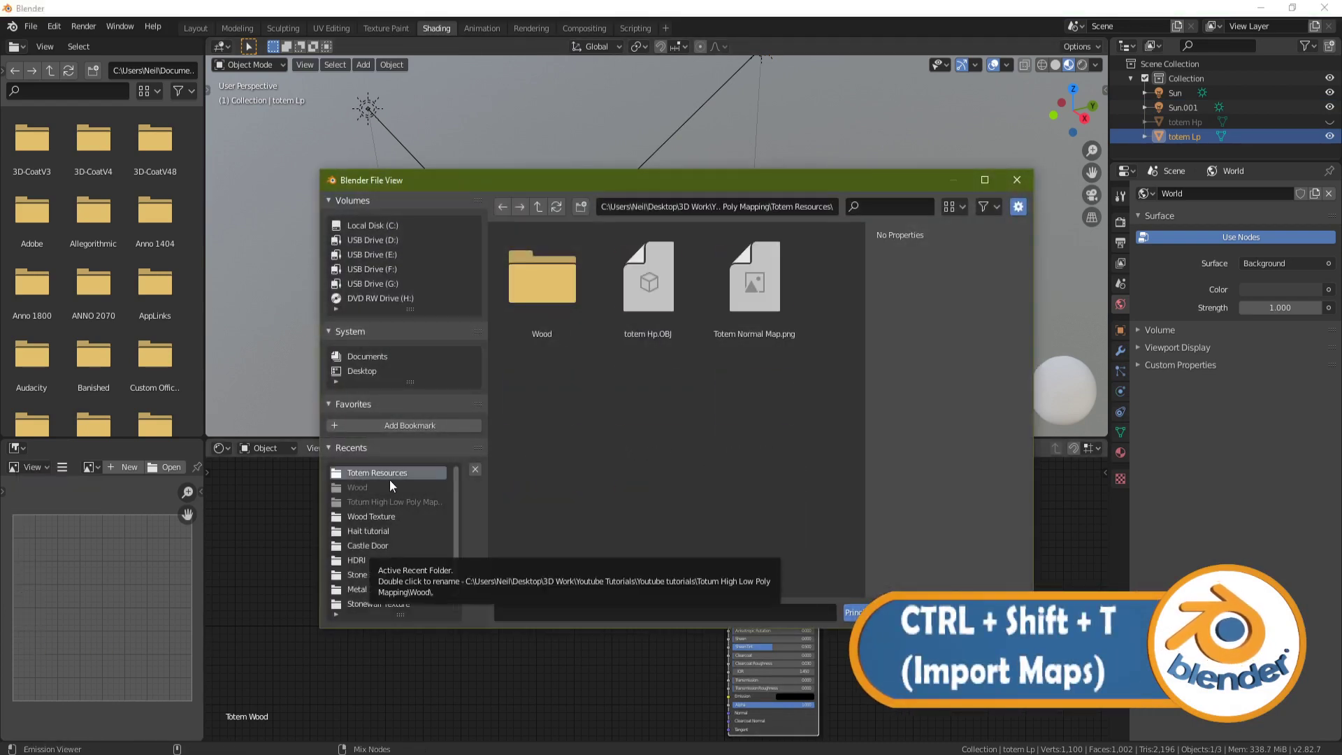
pyautogui.doubleClick(764, 296)
# Switch the Shading viewport to rendered shading and examine the normal-mapped detail on totem Lp from several angles
pyautogui.scroll(2, 631, 312)
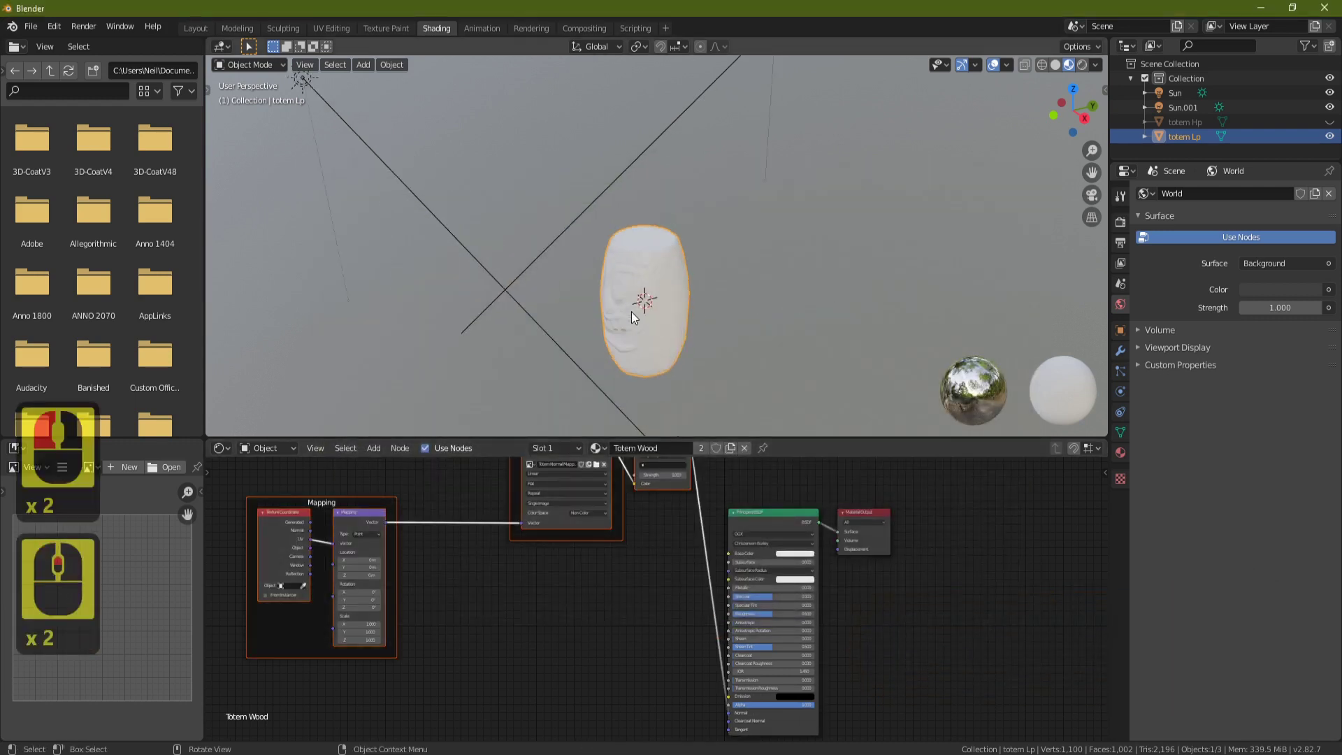
pyautogui.scroll(2, 636, 313)
pyautogui.moveTo(649, 313); pyautogui.dragTo(745, 219, button='middle')
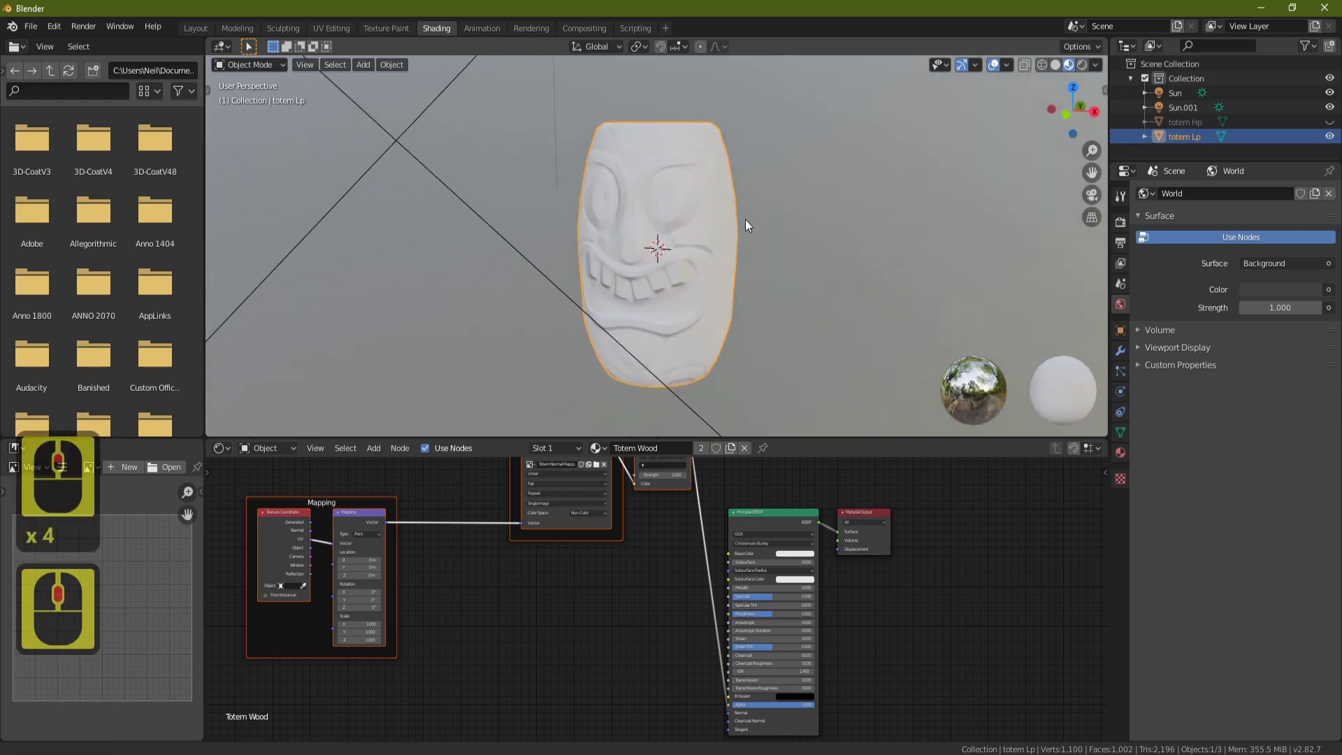
pyautogui.click(1082, 65)
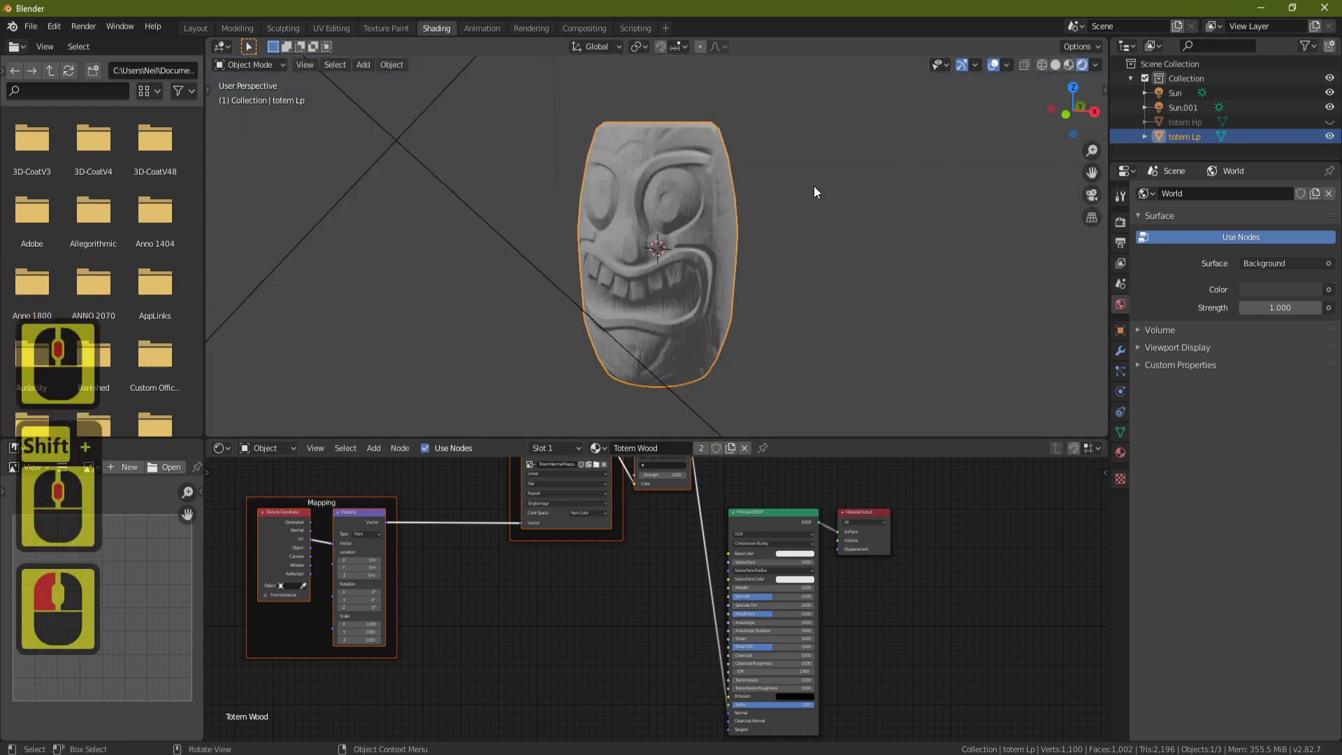
pyautogui.moveTo(814, 187); pyautogui.dragTo(680, 213, button='middle')
pyautogui.scroll(2, 681, 210)
pyautogui.moveTo(824, 201); pyautogui.dragTo(687, 70, button='middle')
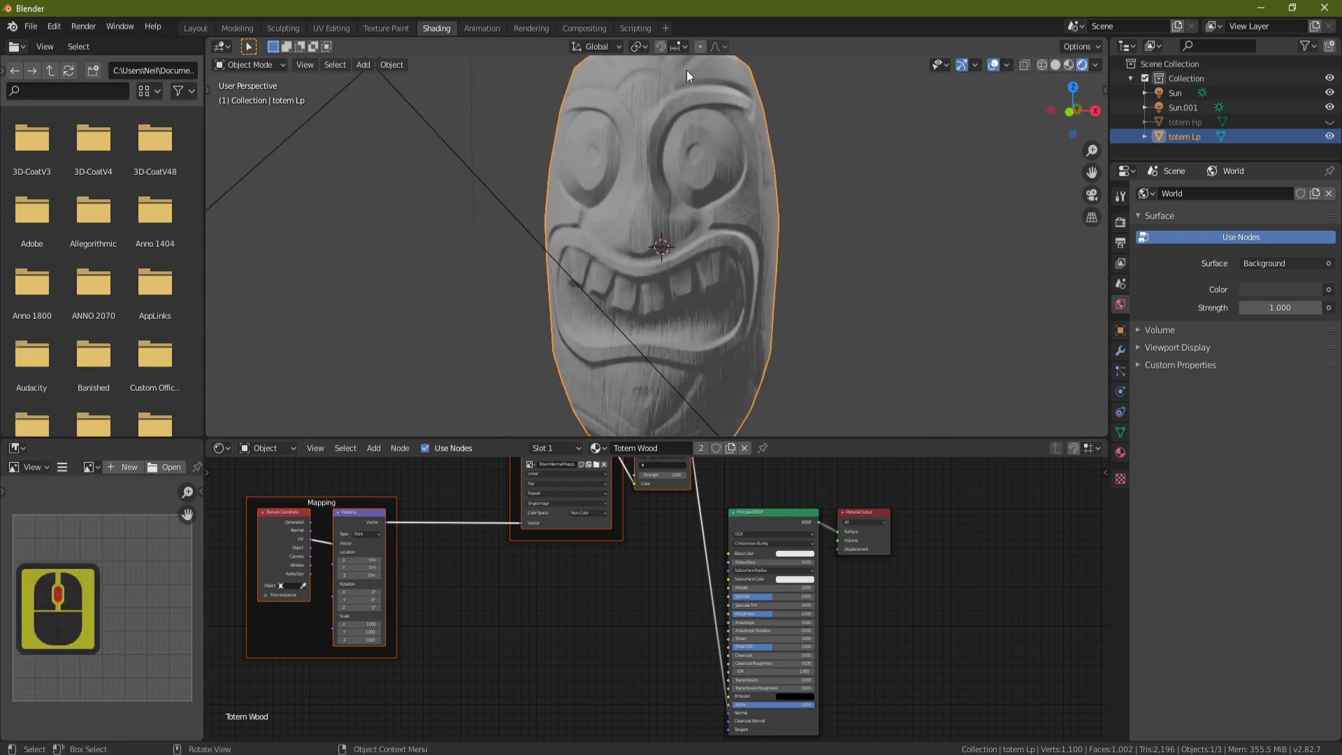
pyautogui.moveTo(690, 208); pyautogui.dragTo(762, 215, button='middle')
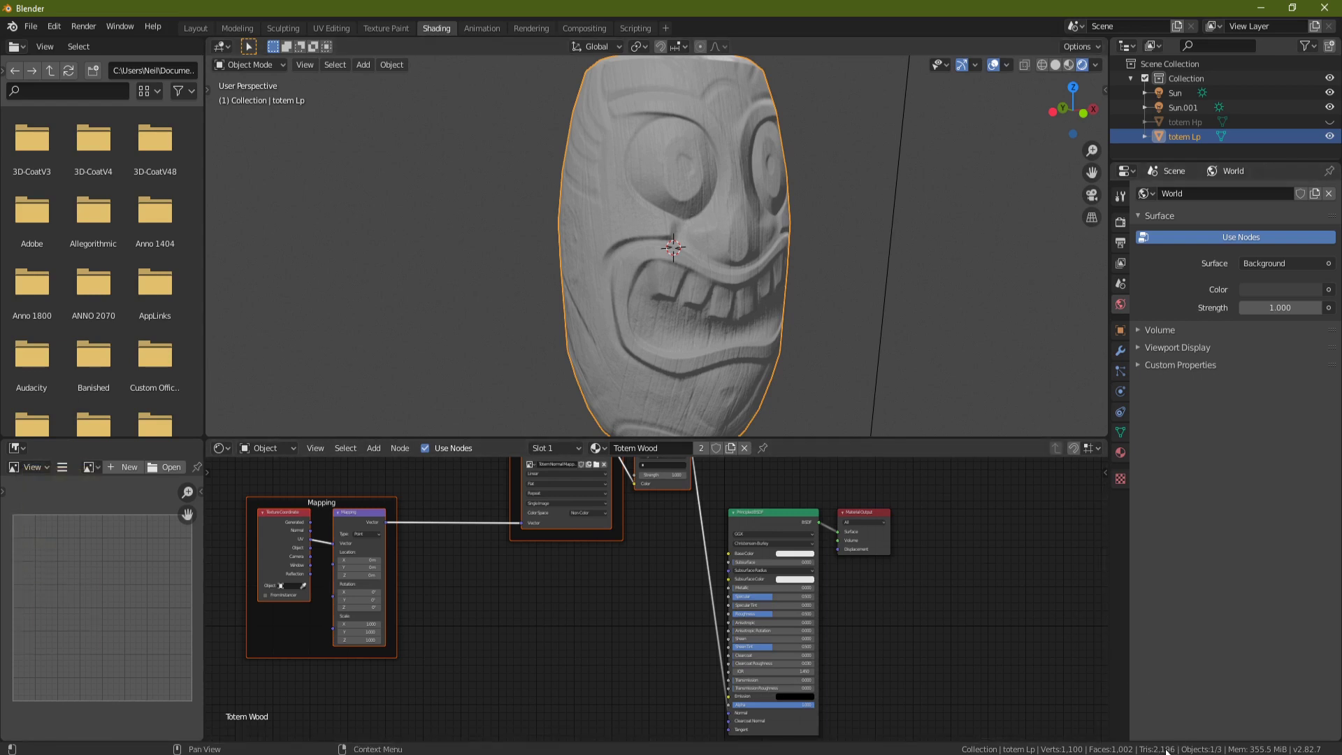
pyautogui.scroll(-2, 843, 258)
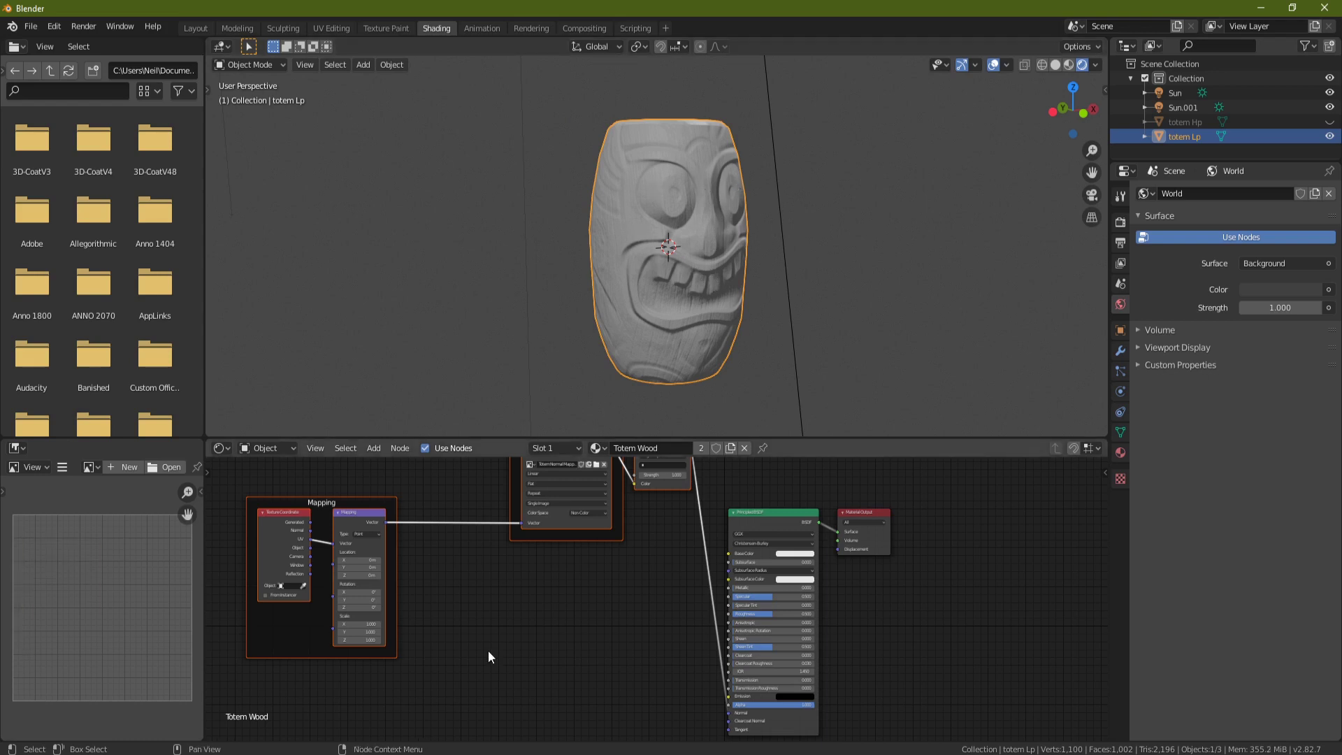
# Move the totem normal texture and its Normal Map node together to a spot below the Mapping frame
pyautogui.scroll(-6, 582, 572)
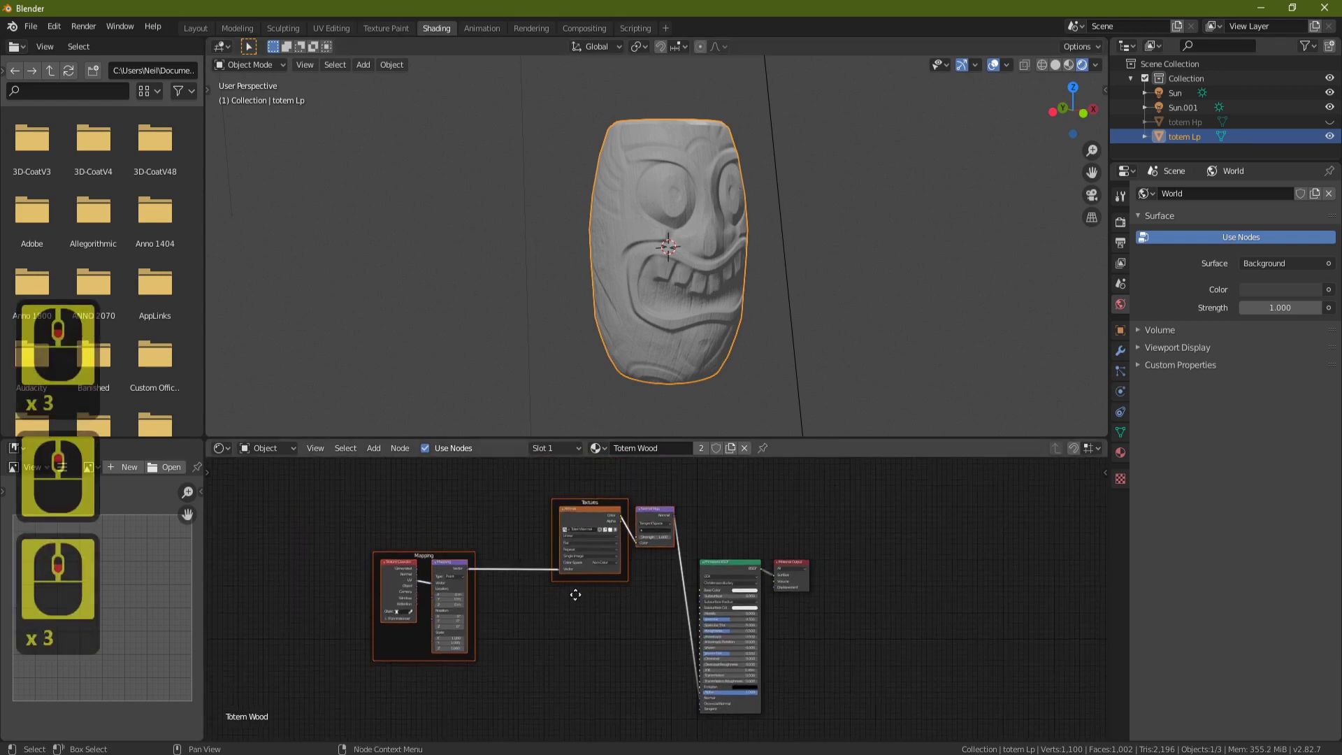
pyautogui.click(559, 526)
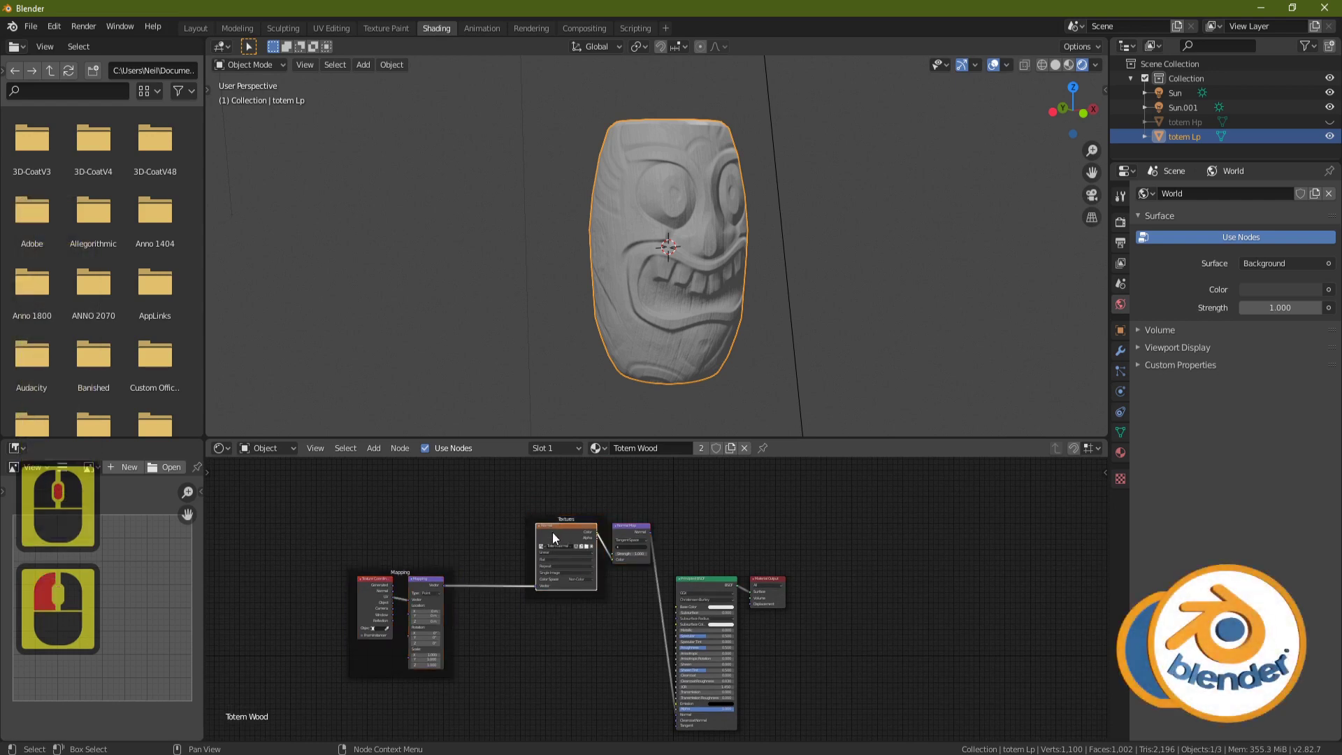
pyautogui.keyDown('shift'); pyautogui.scroll(-3, 577, 545); pyautogui.keyUp('shift')
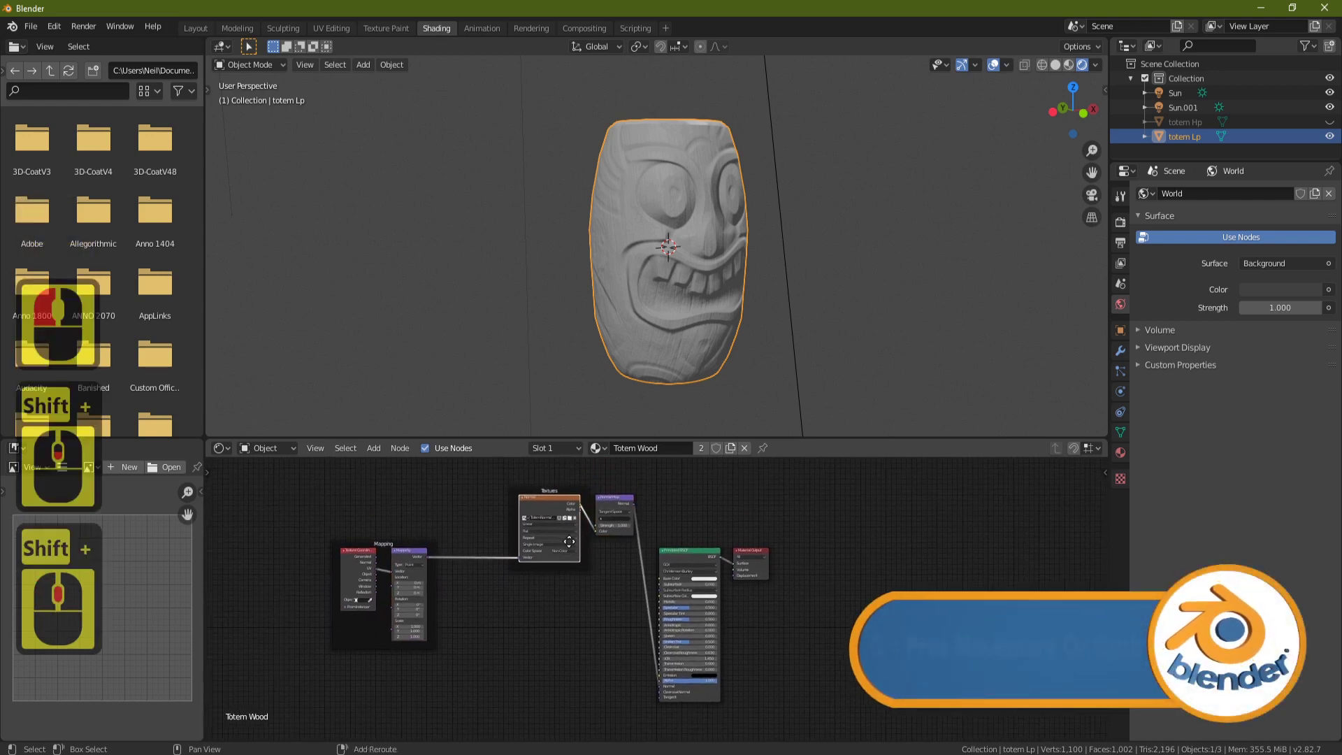
pyautogui.keyDown('shift'); pyautogui.click(611, 499); pyautogui.keyUp('shift')
pyautogui.press('g')
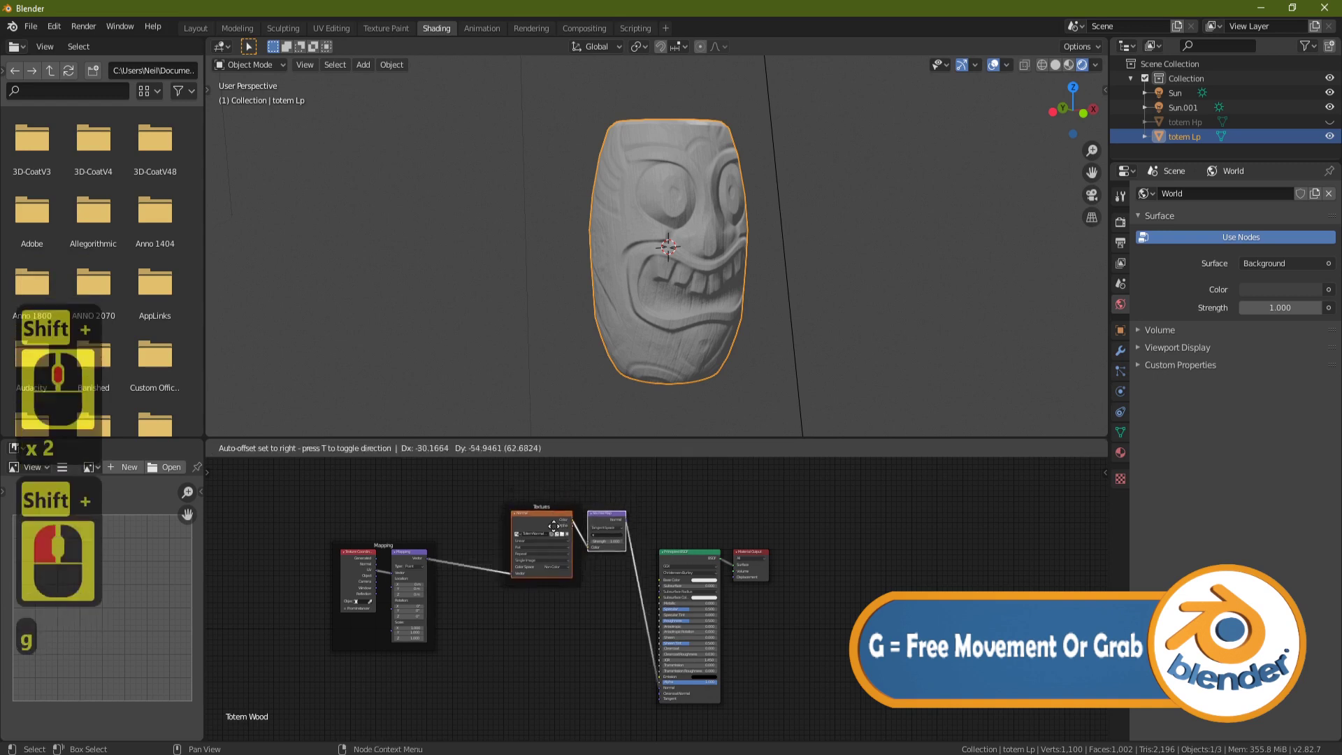
pyautogui.click(398, 708)
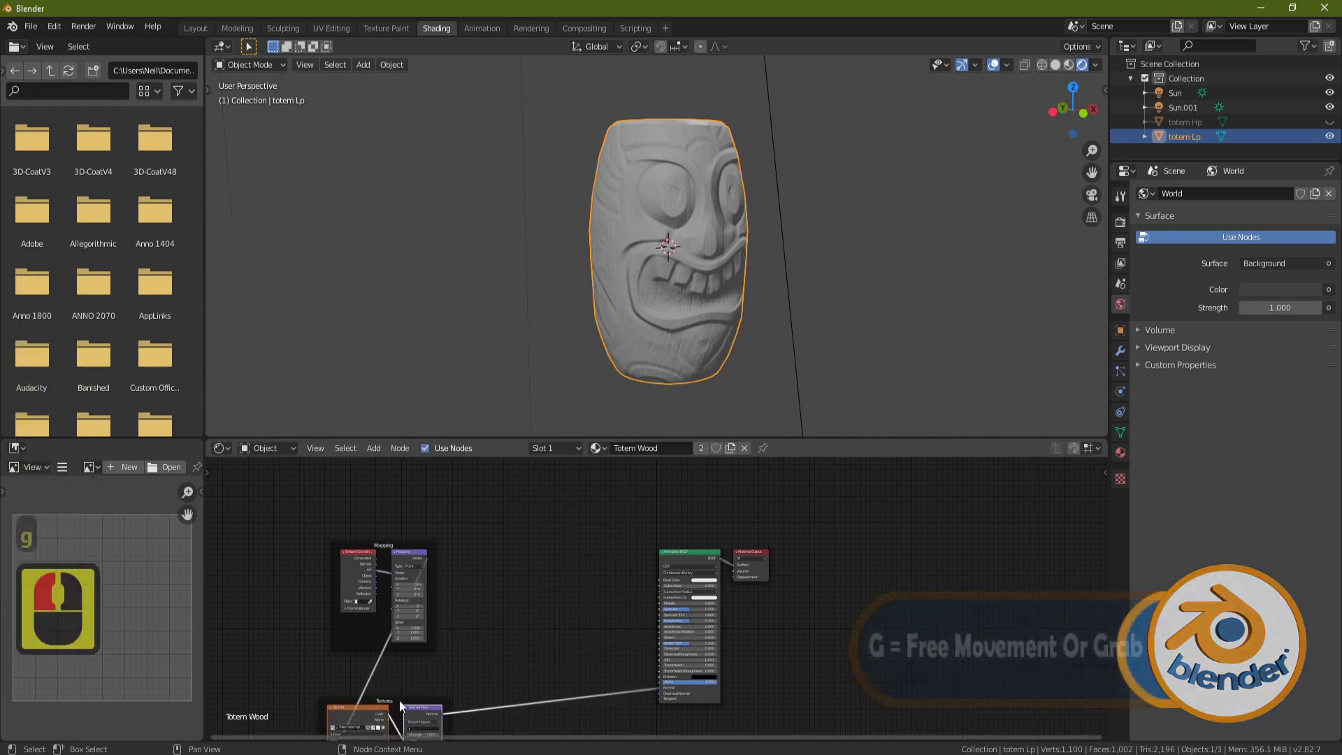
# Delete the Texture Coordinate and Mapping nodes with their Mapping frame, and disconnect the totem Normal Map node from the Principled BSDF
pyautogui.keyDown('shift'); pyautogui.moveTo(489, 629); pyautogui.dragTo(605, 571, button='middle'); pyautogui.keyUp('shift')
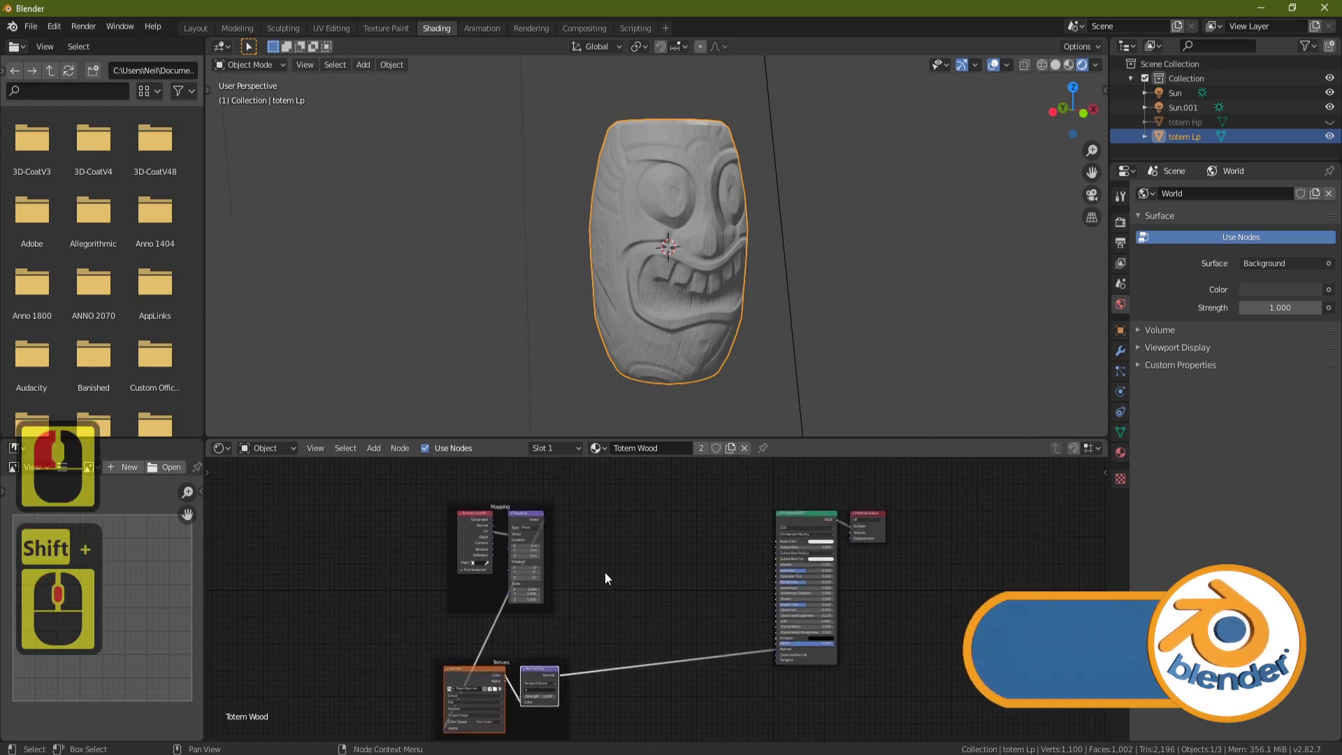
pyautogui.keyDown('shift'); pyautogui.click(475, 514); pyautogui.keyUp('shift')
pyautogui.press('b')
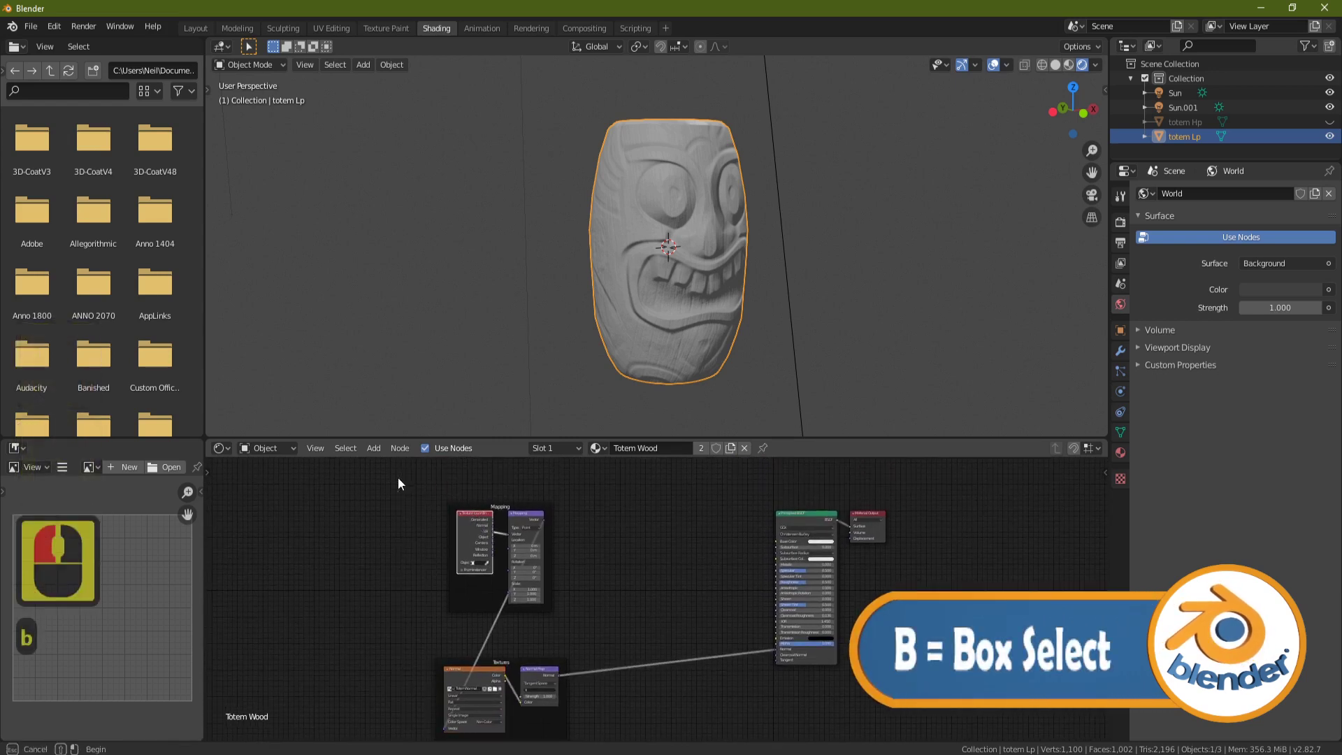
pyautogui.moveTo(397, 477); pyautogui.dragTo(604, 604)
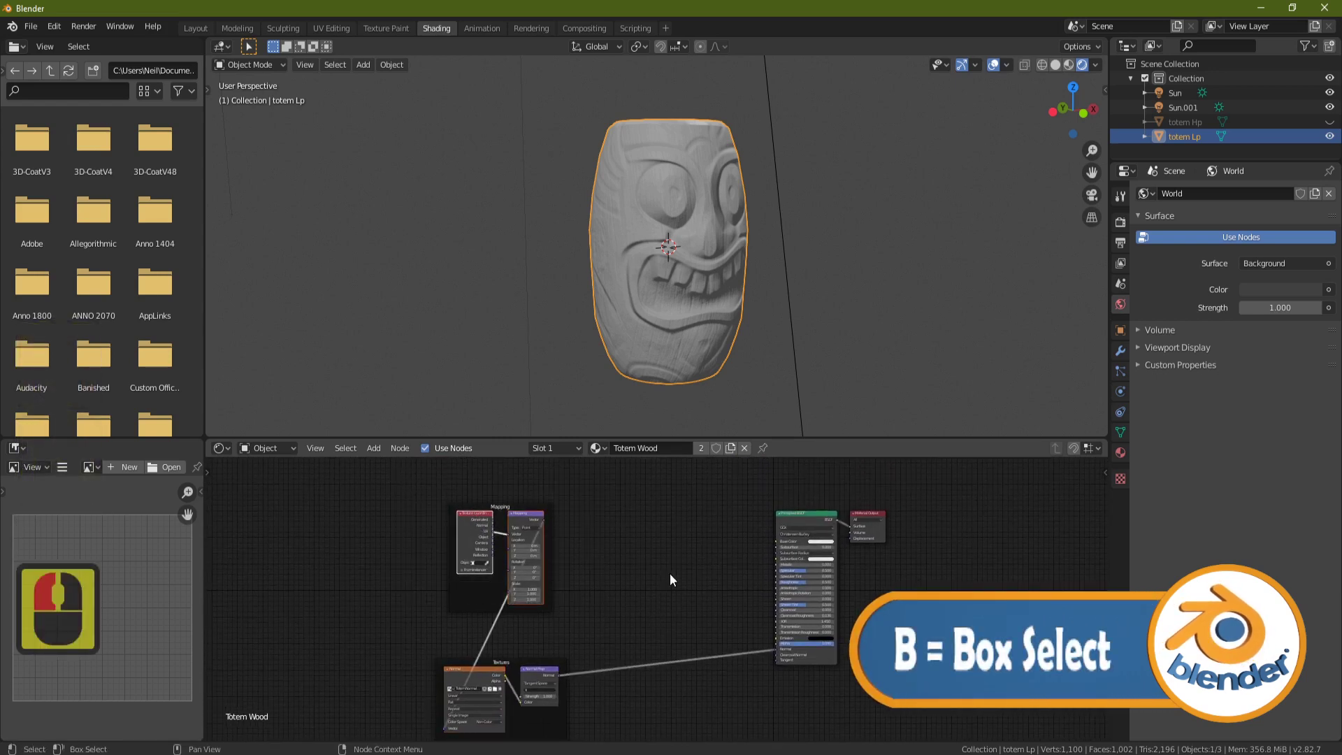
pyautogui.press('Delete')
pyautogui.click(495, 505)
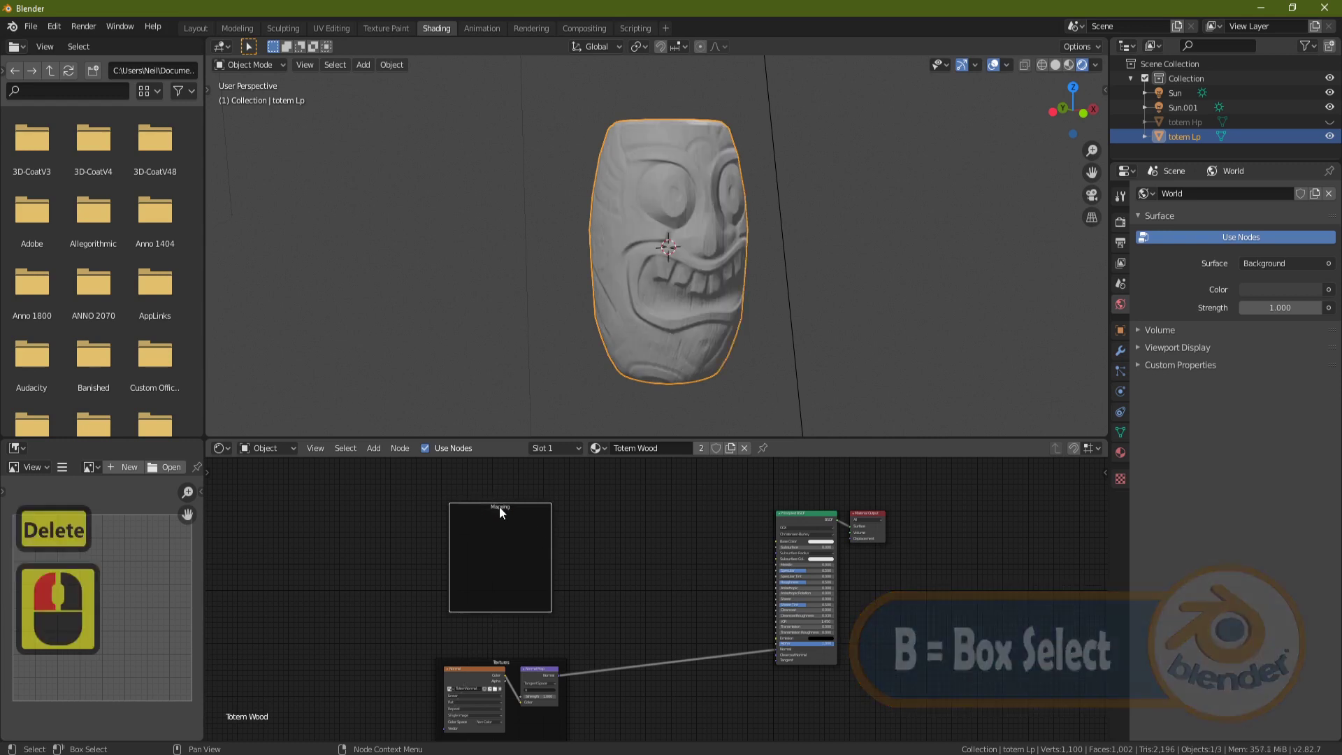
pyautogui.press('Delete')
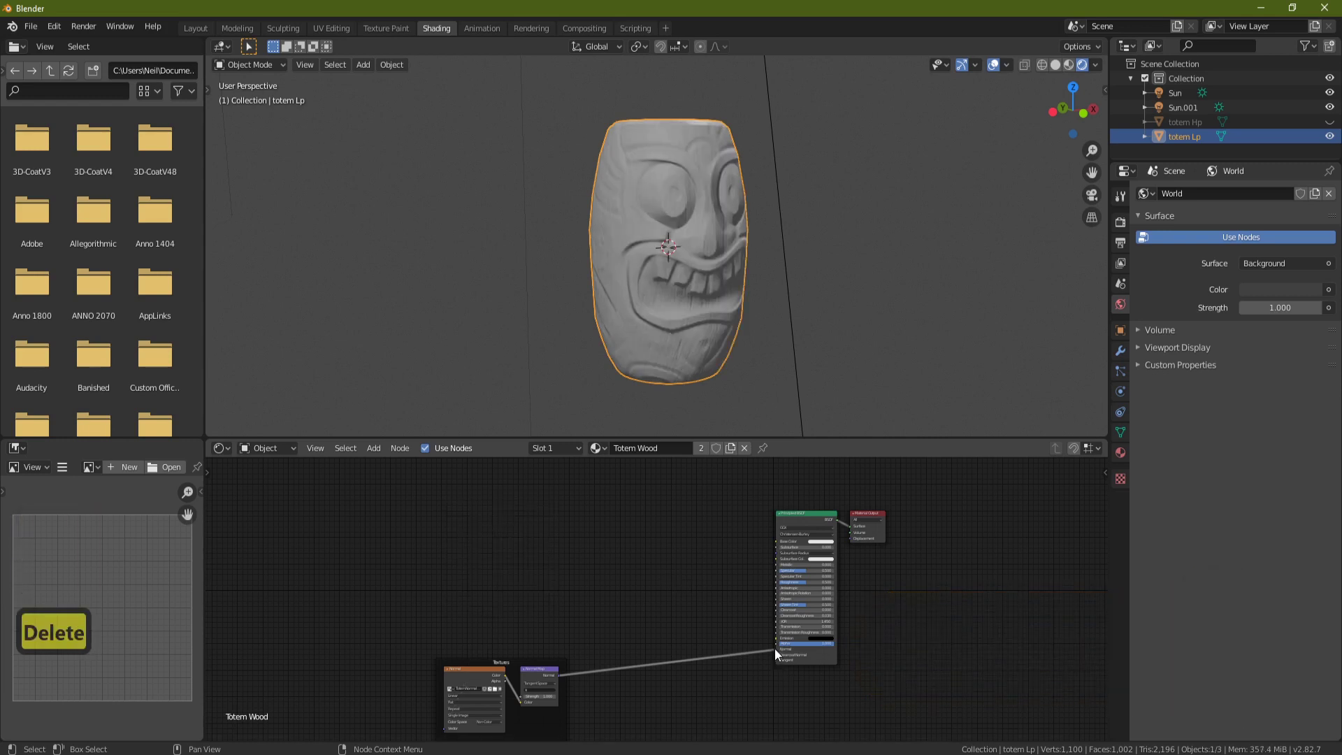
pyautogui.moveTo(776, 649); pyautogui.dragTo(511, 559)
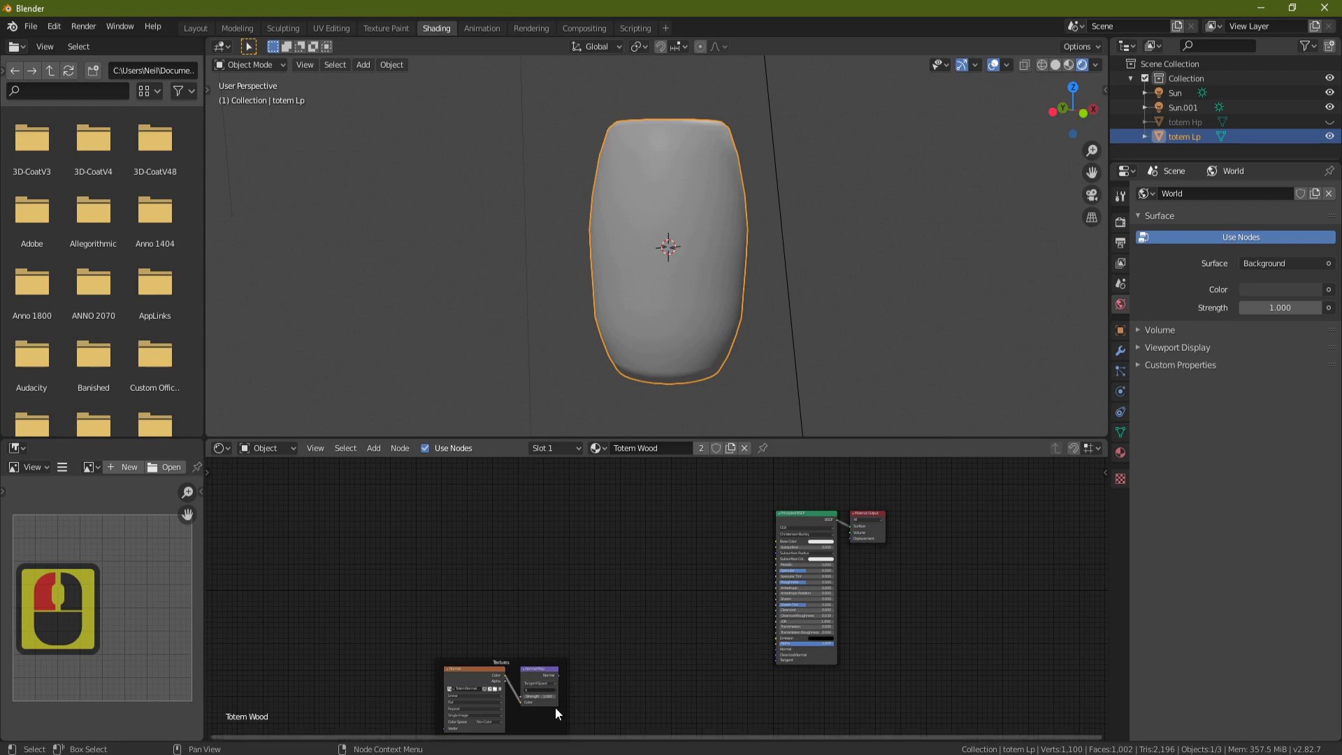
# Import the BaseColor, Height, Metallic, Normal OpenGL and Roughness images from the Wood folder into the Principled BSDF with the automatic texture setup
pyautogui.click(809, 514)
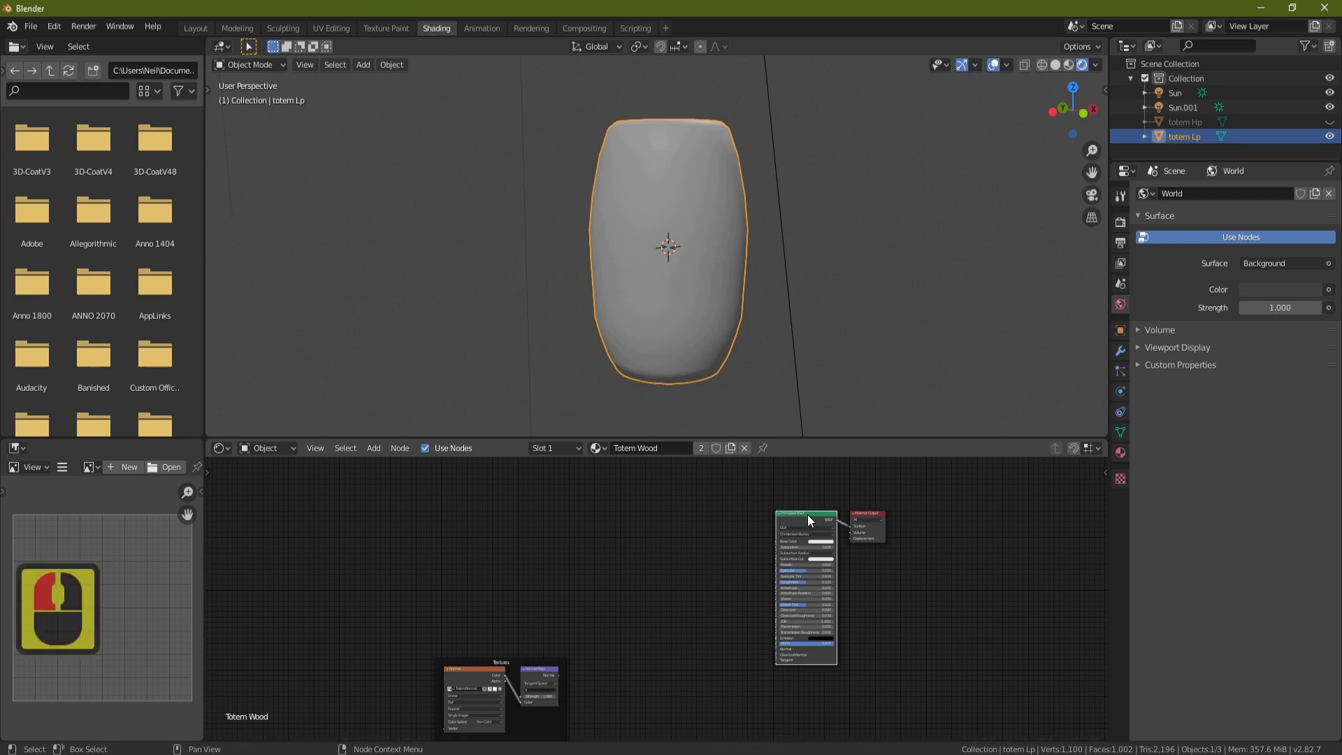
pyautogui.hotkey('ctrl', 'shift', 't')
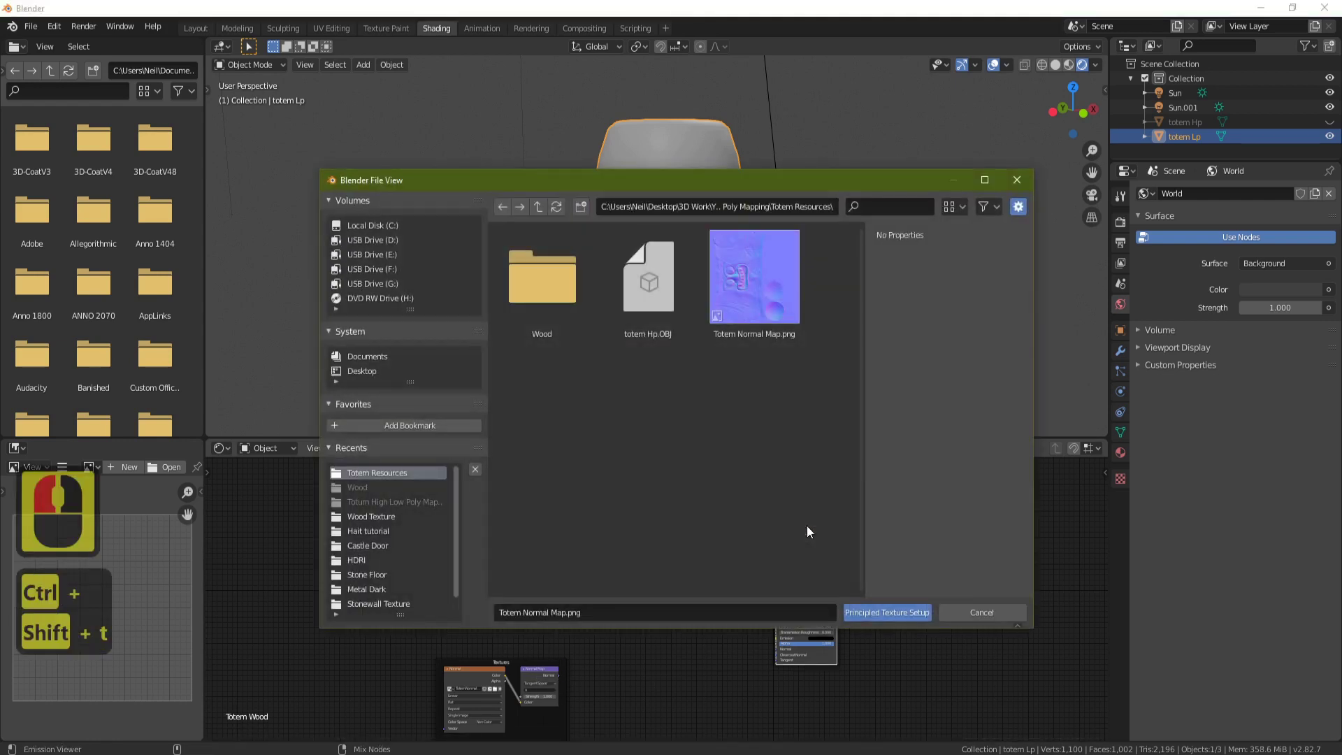
pyautogui.doubleClick(551, 278)
pyautogui.click(521, 283)
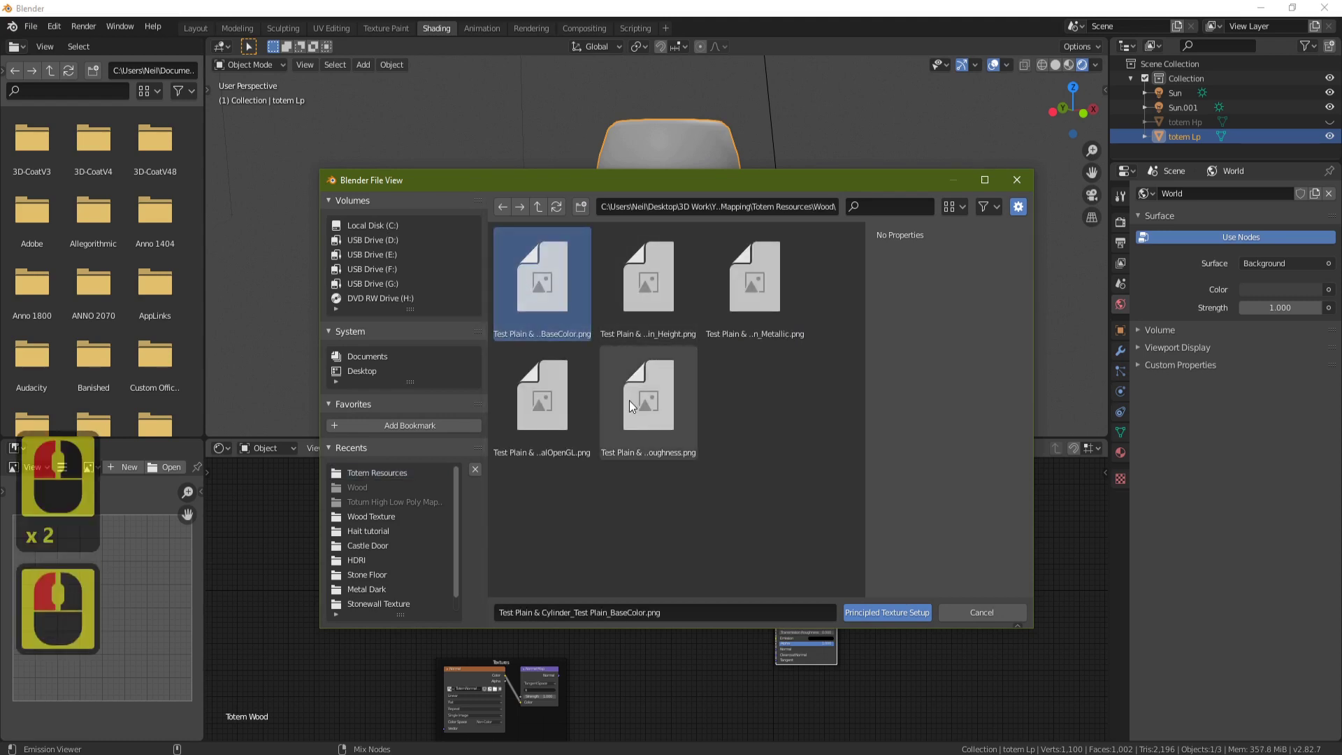
pyautogui.keyDown('shift'); pyautogui.click(632, 404); pyautogui.keyUp('shift')
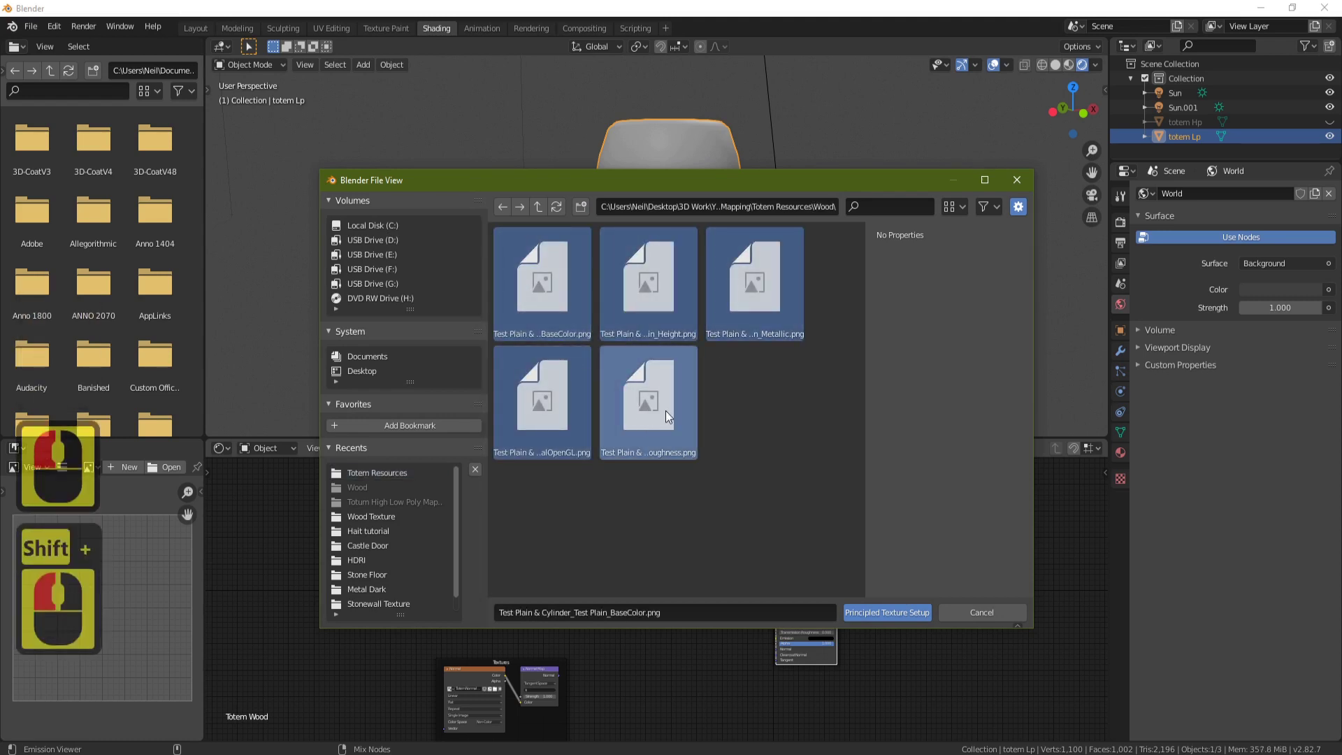
pyautogui.click(890, 612)
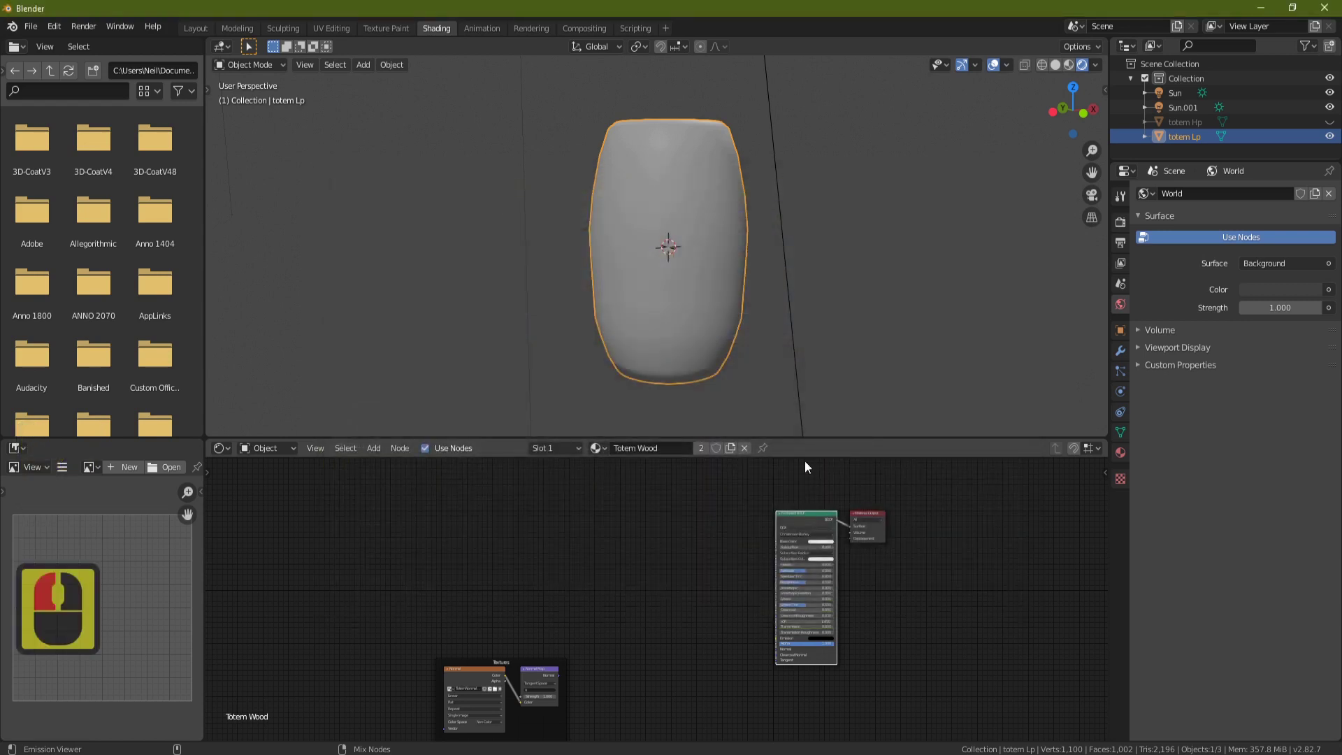
# Spread the Material Output, Principled BSDF and Displacement nodes farther away from the wood texture nodes
pyautogui.scroll(-3, 866, 571)
pyautogui.keyDown('shift'); pyautogui.moveTo(865, 571); pyautogui.dragTo(779, 517, button='middle'); pyautogui.keyUp('shift')
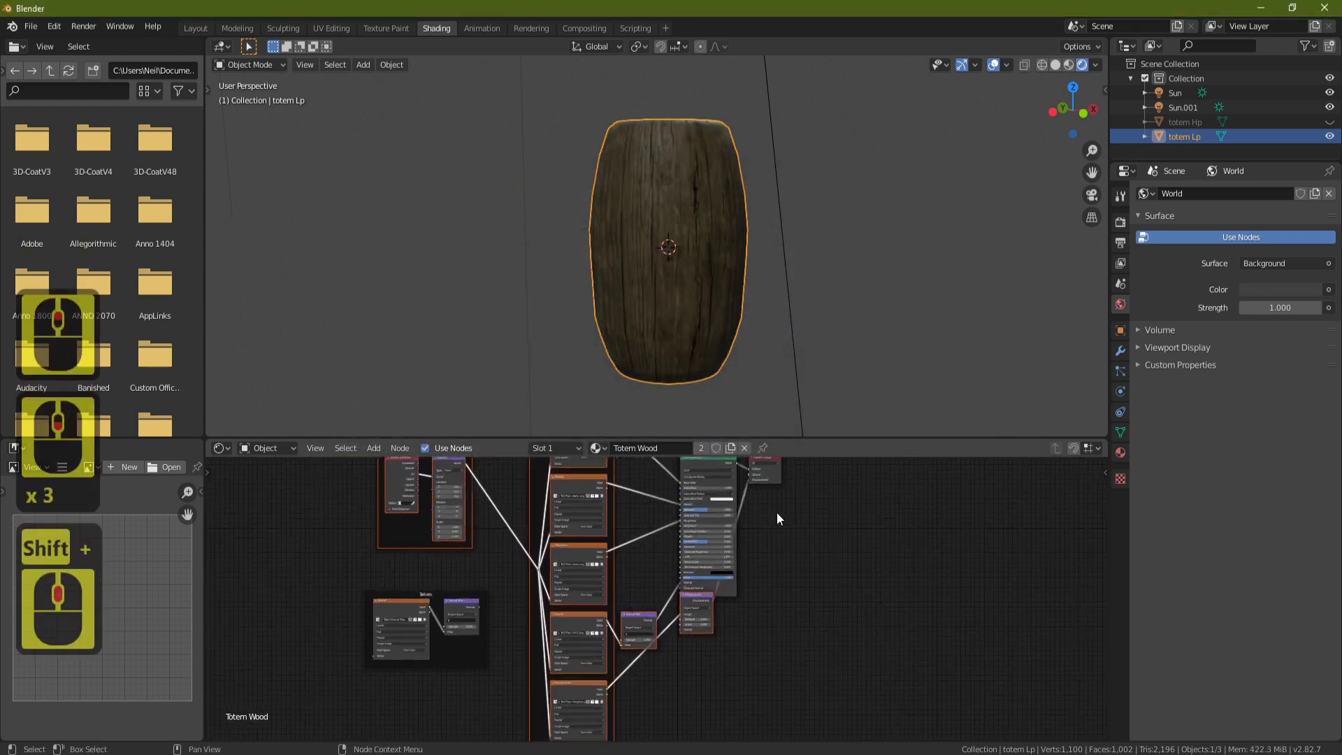
pyautogui.scroll(1, 777, 518)
pyautogui.keyDown('shift'); pyautogui.moveTo(793, 563); pyautogui.dragTo(765, 623, button='middle'); pyautogui.keyUp('shift')
pyautogui.moveTo(669, 224); pyautogui.dragTo(710, 328, button='middle')
pyautogui.keyDown('shift'); pyautogui.moveTo(819, 651); pyautogui.dragTo(762, 632, button='middle'); pyautogui.keyUp('shift')
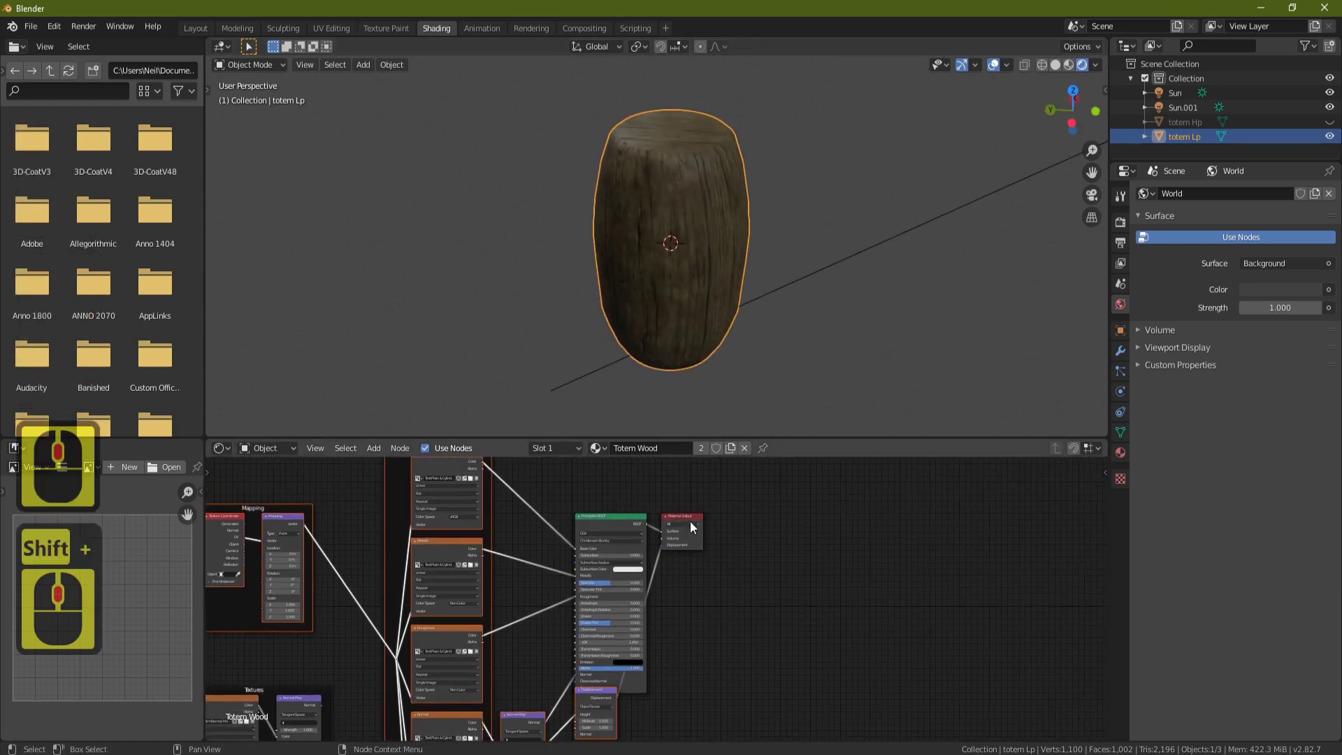
pyautogui.moveTo(689, 515); pyautogui.dragTo(923, 568)
pyautogui.moveTo(720, 614)
pyautogui.keyDown('shift'); pyautogui.mouseDown(button='middle')
pyautogui.moveTo(712, 553)
pyautogui.moveTo(722, 609)
pyautogui.mouseUp(button='middle'); pyautogui.keyUp('shift')
pyautogui.moveTo(612, 517); pyautogui.dragTo(706, 454)
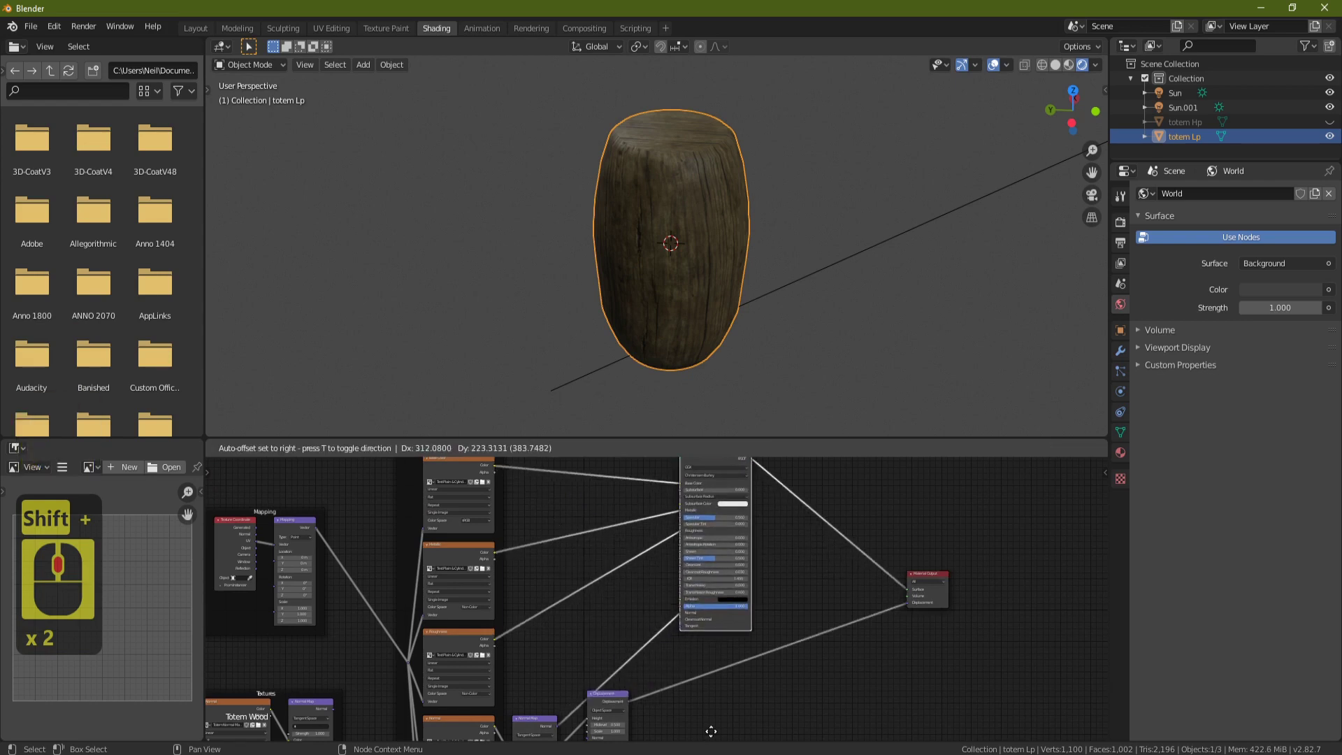
pyautogui.keyDown('shift'); pyautogui.moveTo(597, 692); pyautogui.dragTo(528, 562, button='middle'); pyautogui.keyUp('shift')
pyautogui.moveTo(529, 562); pyautogui.dragTo(756, 621)
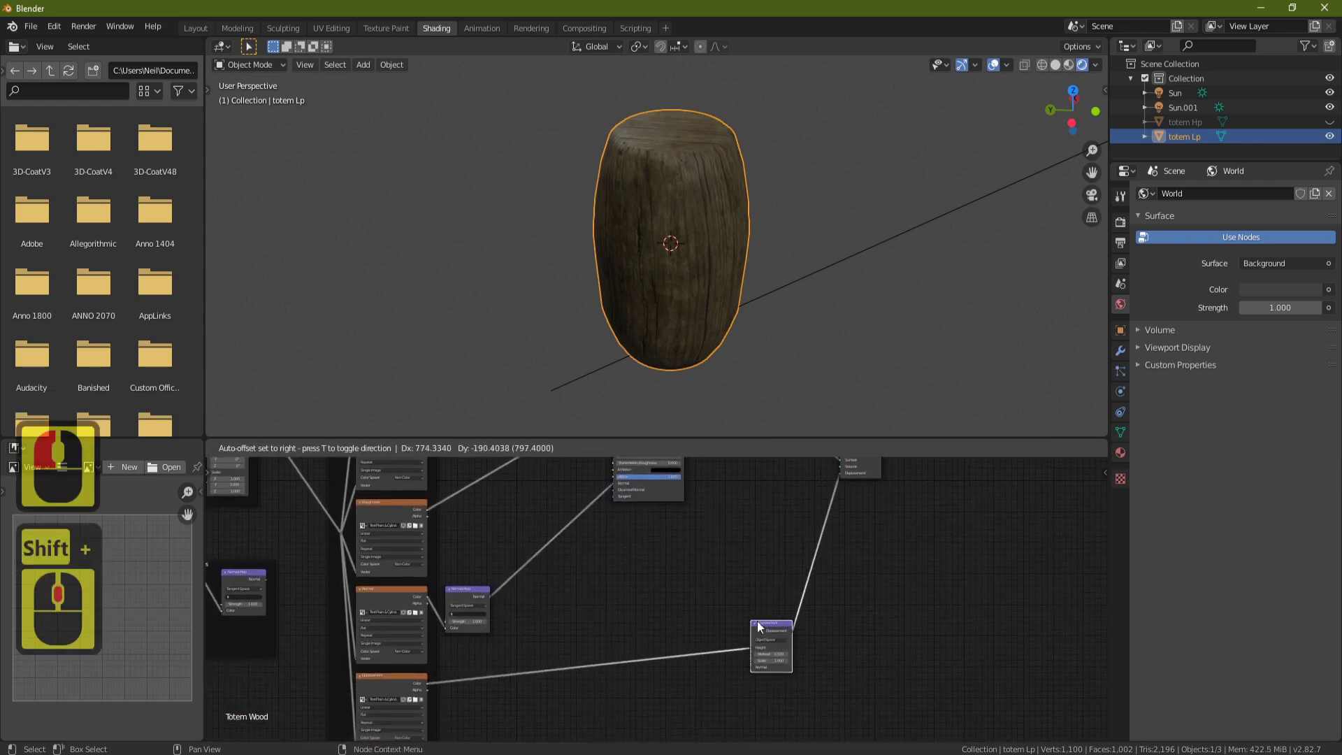
# Move the wood normal texture, its Normal Map node and the displacement texture down to open a gap below the roughness texture
pyautogui.keyDown('shift'); pyautogui.moveTo(527, 591); pyautogui.dragTo(753, 519, button='middle'); pyautogui.keyUp('shift')
pyautogui.click(608, 582)
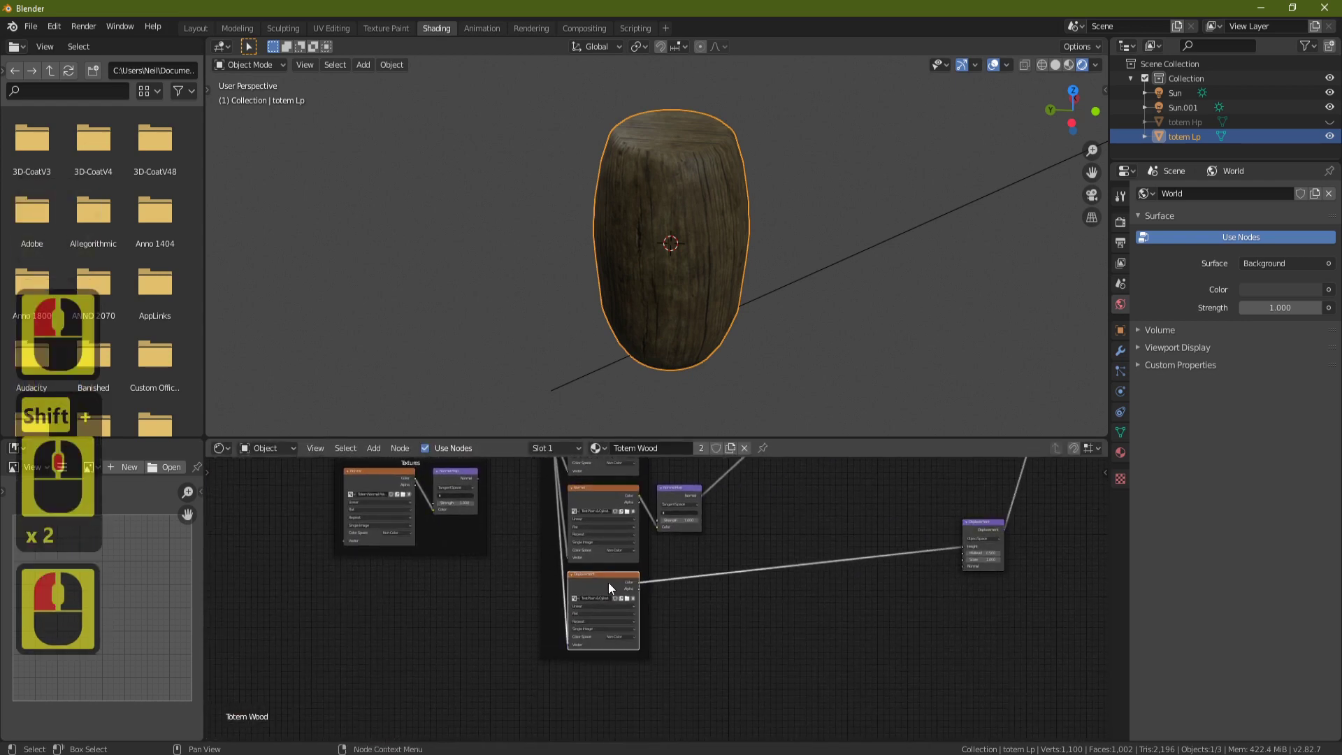
pyautogui.keyDown('shift'); pyautogui.click(606, 488); pyautogui.keyUp('shift')
pyautogui.keyDown('shift'); pyautogui.click(681, 490); pyautogui.keyUp('shift')
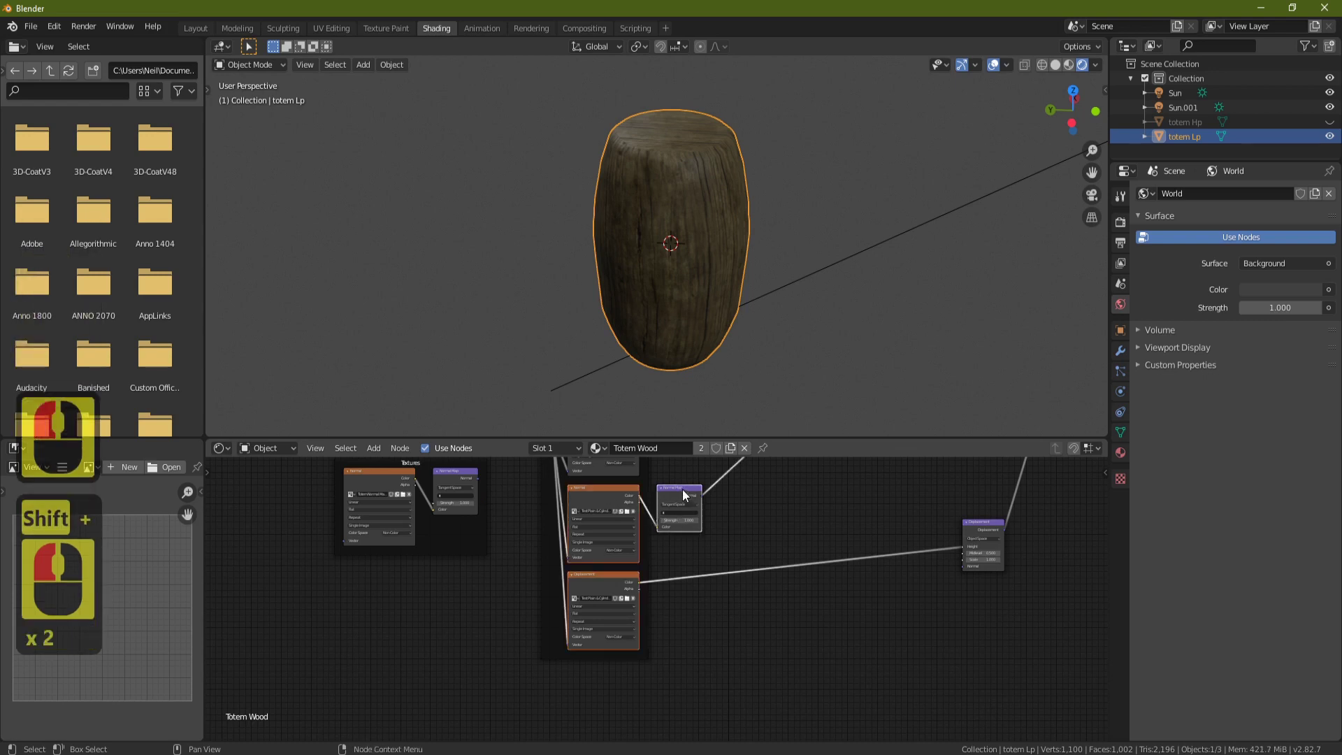
pyautogui.press('g')
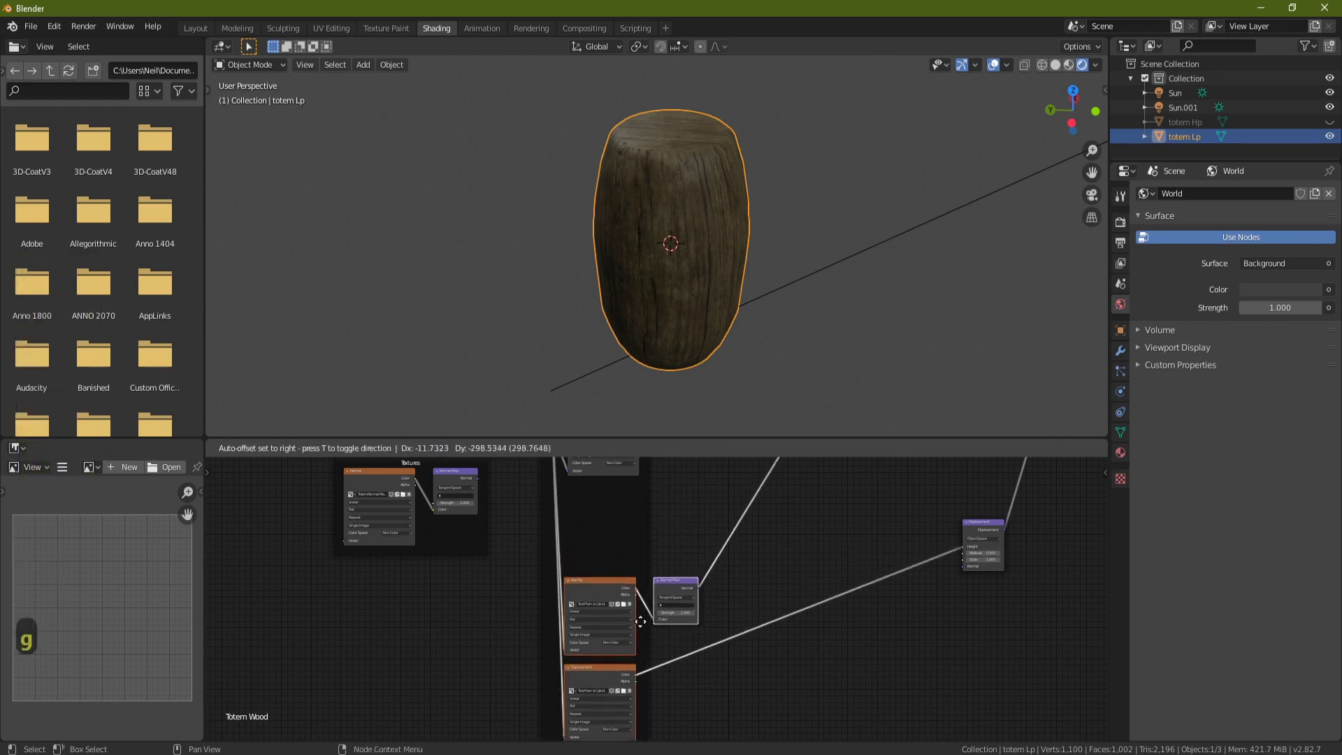
pyautogui.click(648, 634)
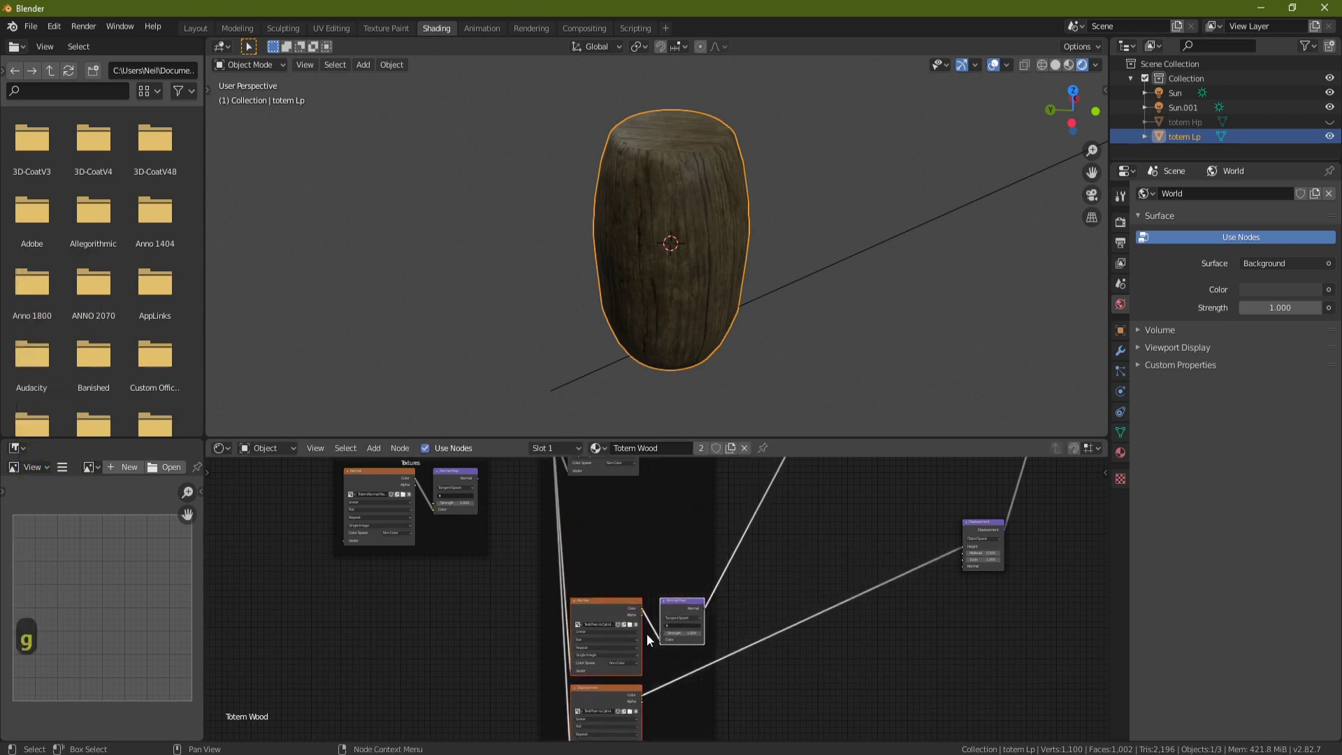
# Move the totem normal texture and its Normal Map node into the gap directly above the wood normal texture
pyautogui.click(379, 476)
pyautogui.keyDown('shift'); pyautogui.click(453, 479); pyautogui.keyUp('shift')
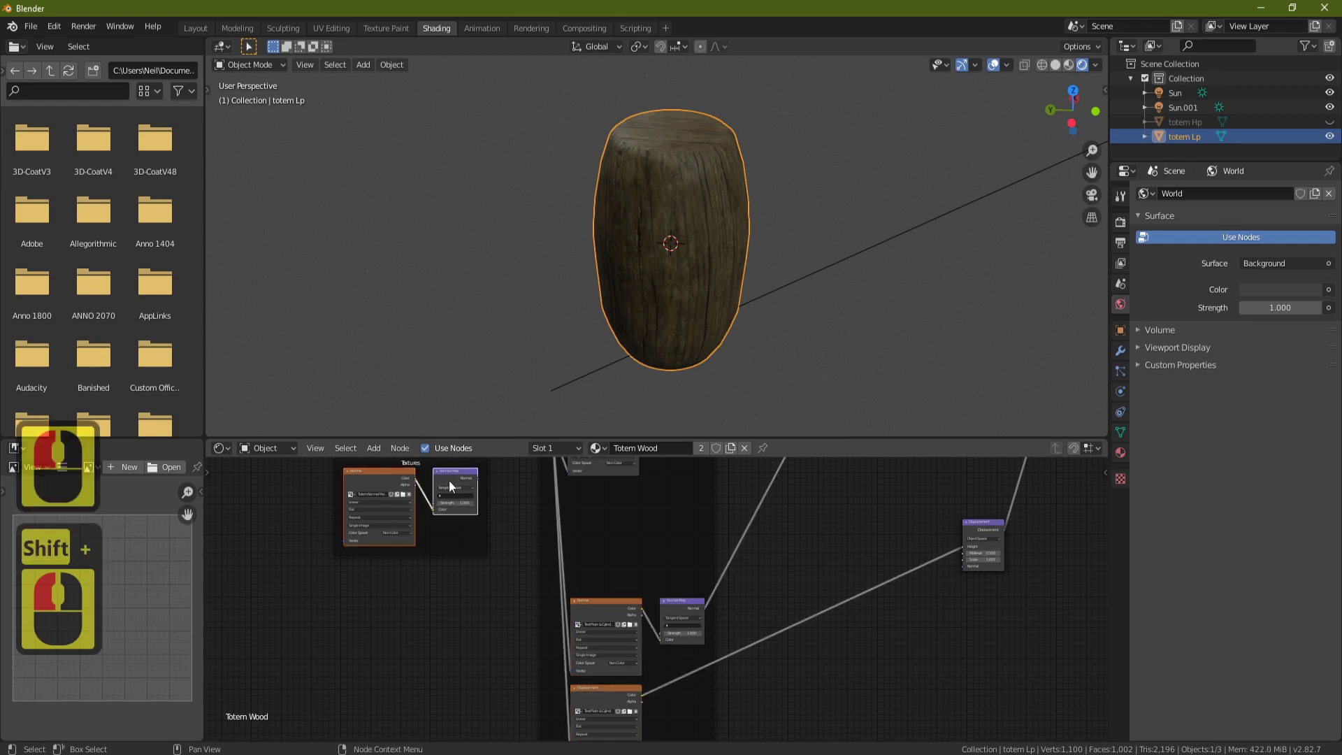
pyautogui.press('g')
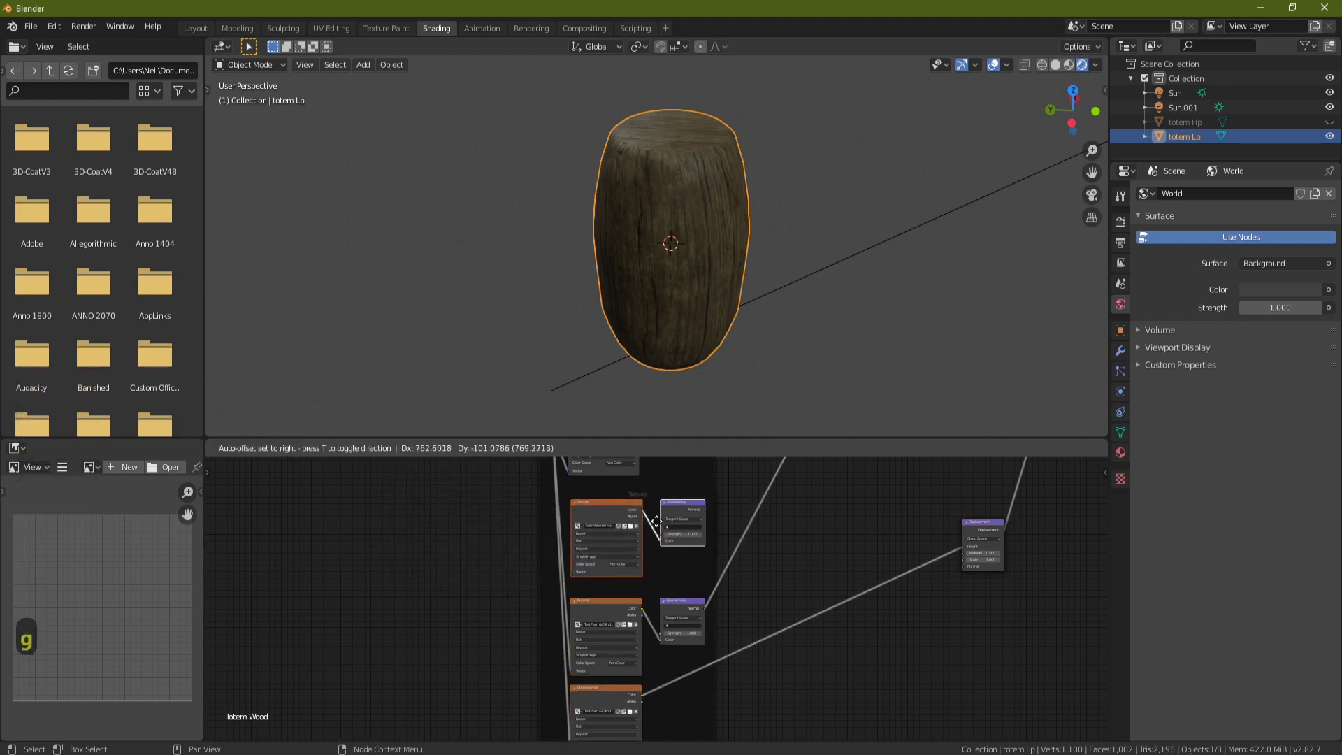
pyautogui.click(657, 521)
# Move the wood Normal Map node up to sit just beneath the totem Normal Map node
pyautogui.scroll(-2, 835, 539)
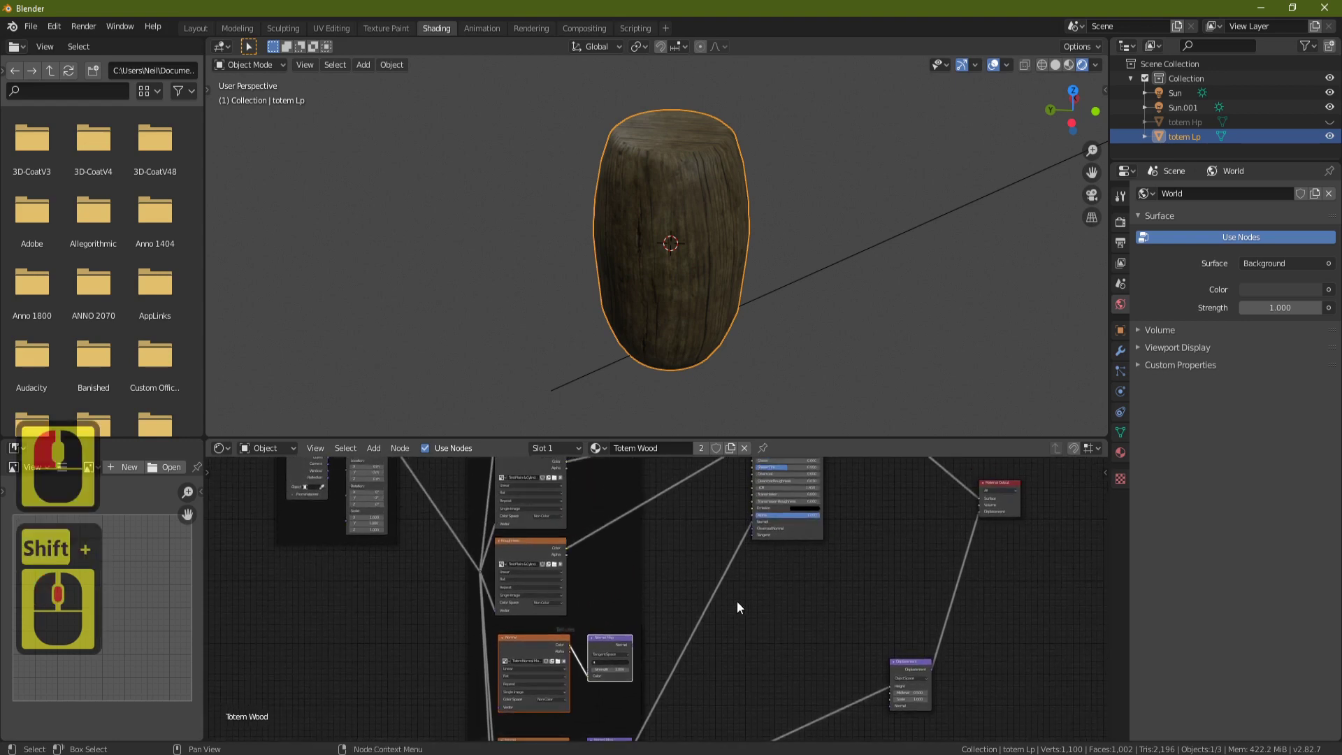
pyautogui.moveTo(764, 677); pyautogui.dragTo(701, 627, button='middle')
pyautogui.keyDown('shift'); pyautogui.scroll(-3, 701, 626); pyautogui.keyUp('shift')
pyautogui.click(622, 632)
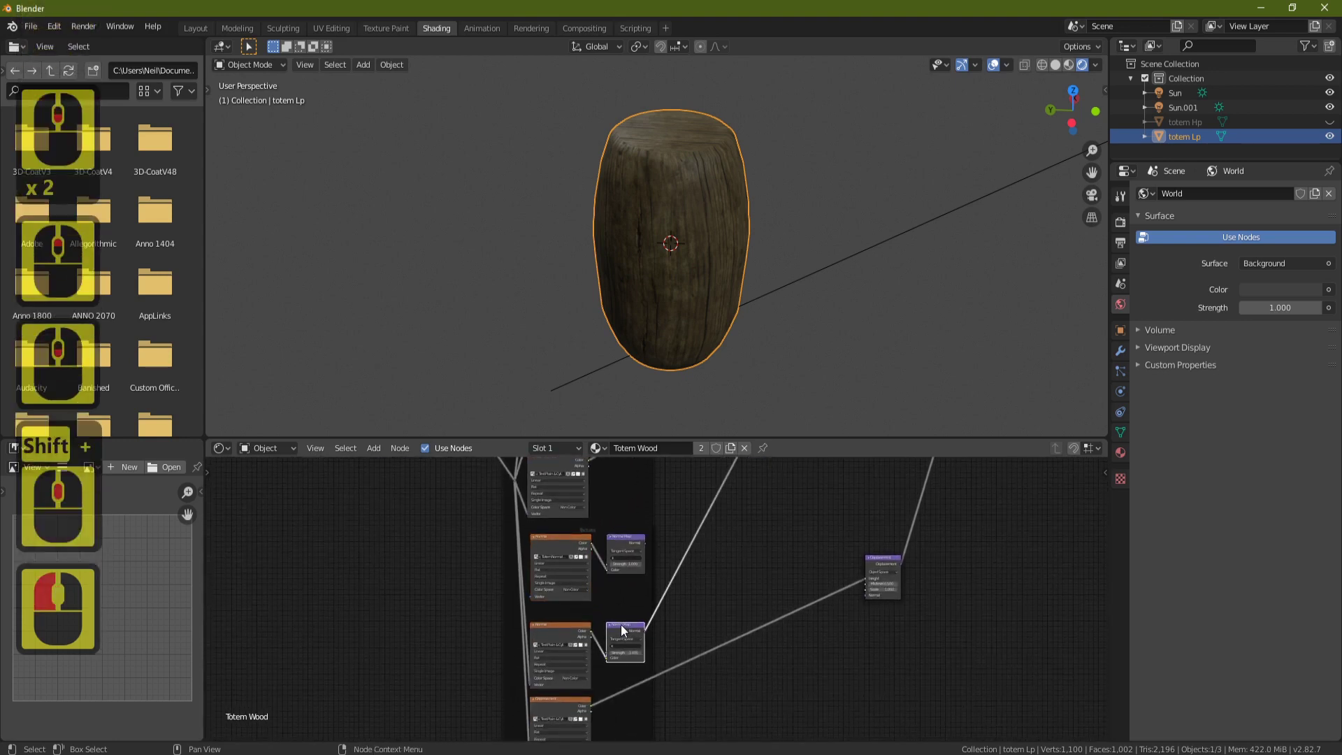
pyautogui.moveTo(622, 632); pyautogui.dragTo(627, 587)
# Add a MixRGB node and insert it on the link between the wood Normal Map node and the Principled BSDF
pyautogui.scroll(5, 632, 615)
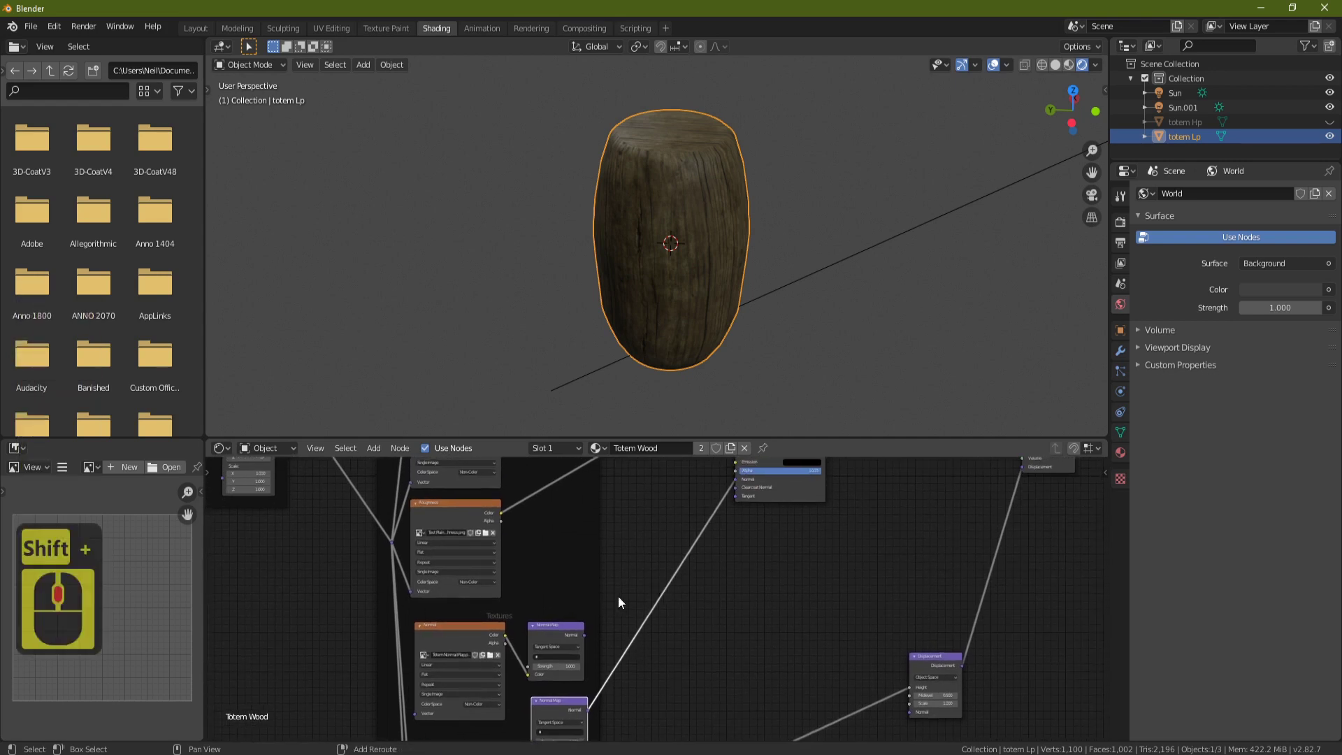
pyautogui.hotkey('shift', 'a')
pyautogui.click(569, 586)
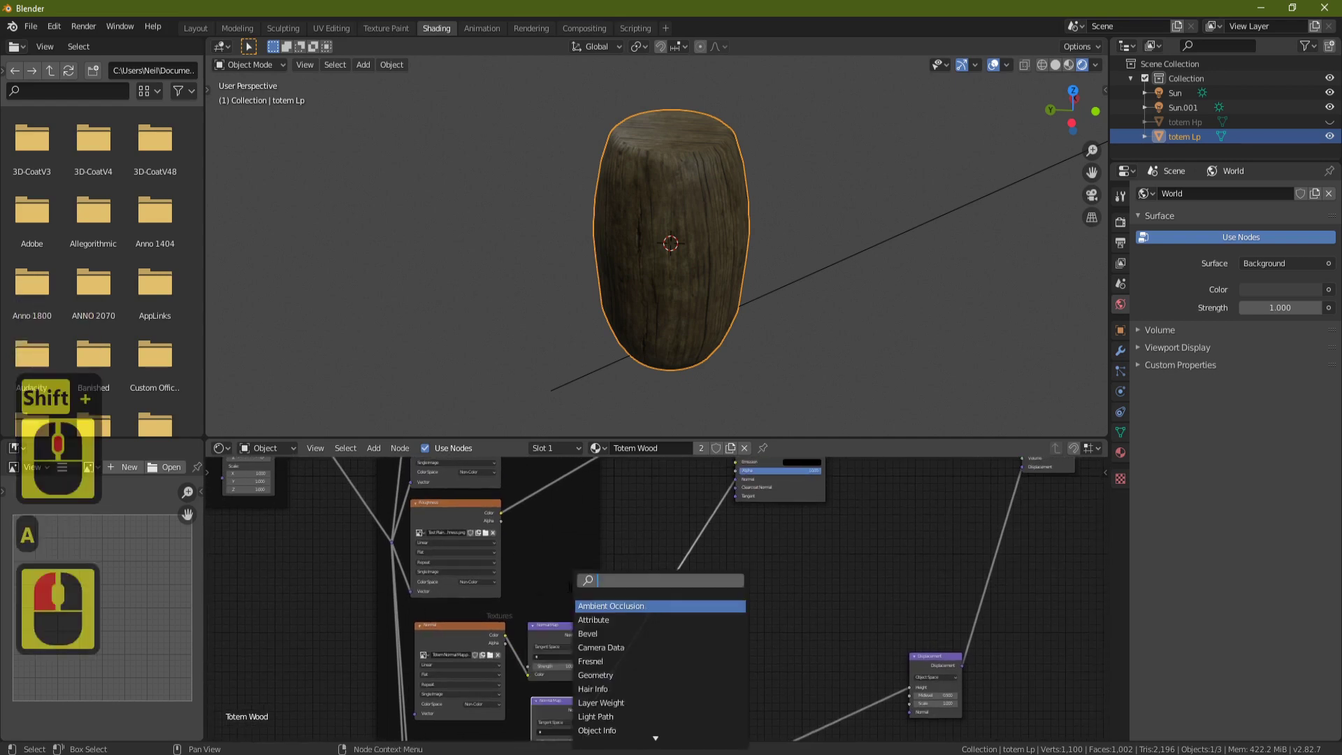
pyautogui.write('mix')
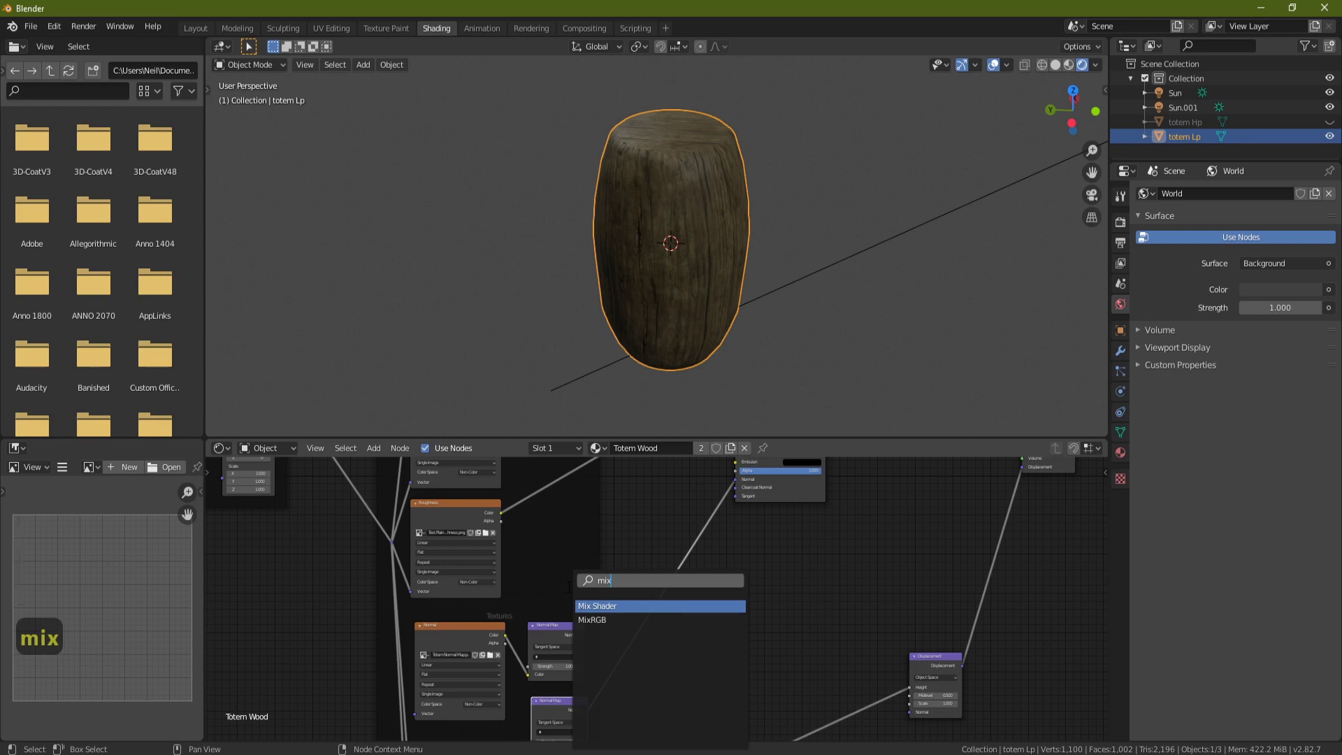
pyautogui.click(628, 620)
pyautogui.click(646, 559)
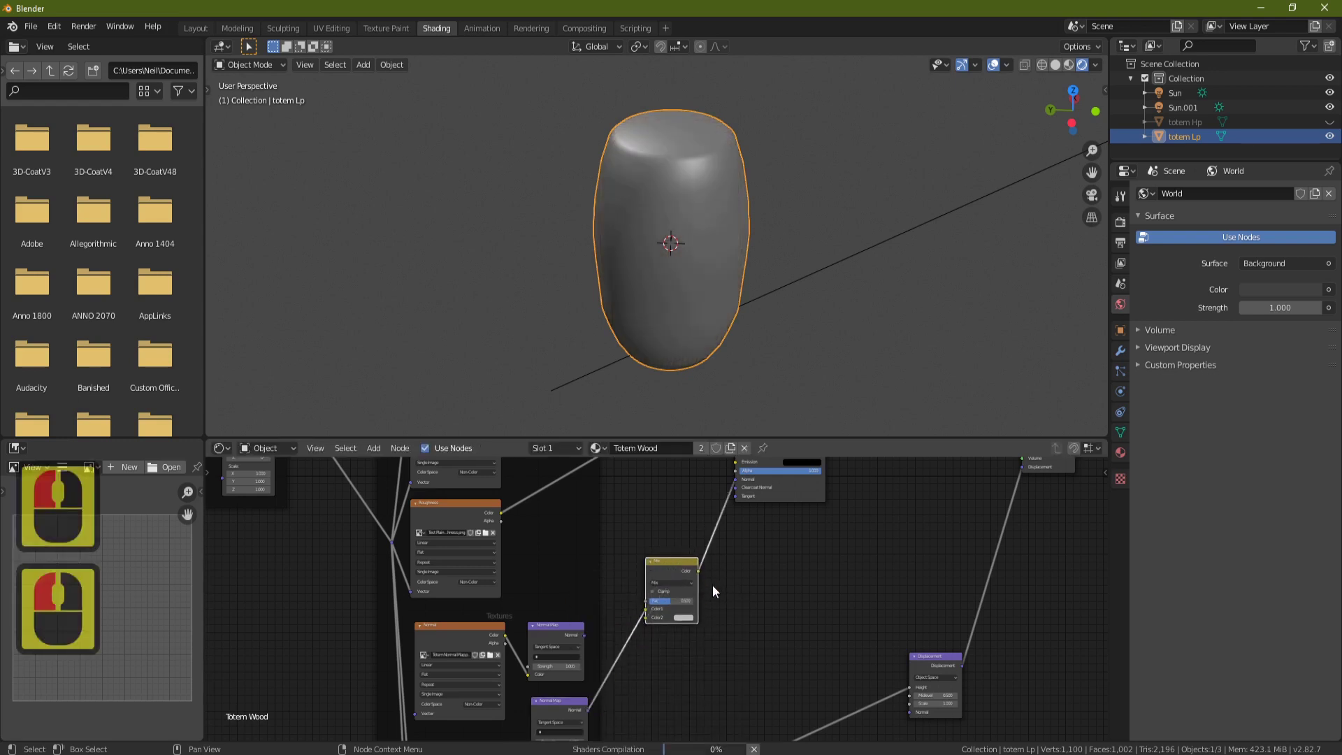
# Connect the wood Normal Map to the Mix node's Color2 input and the totem Normal Map to its Color1 input
pyautogui.keyDown('shift'); pyautogui.scroll(-2, 706, 602); pyautogui.keyUp('shift')
pyautogui.scroll(3, 595, 598)
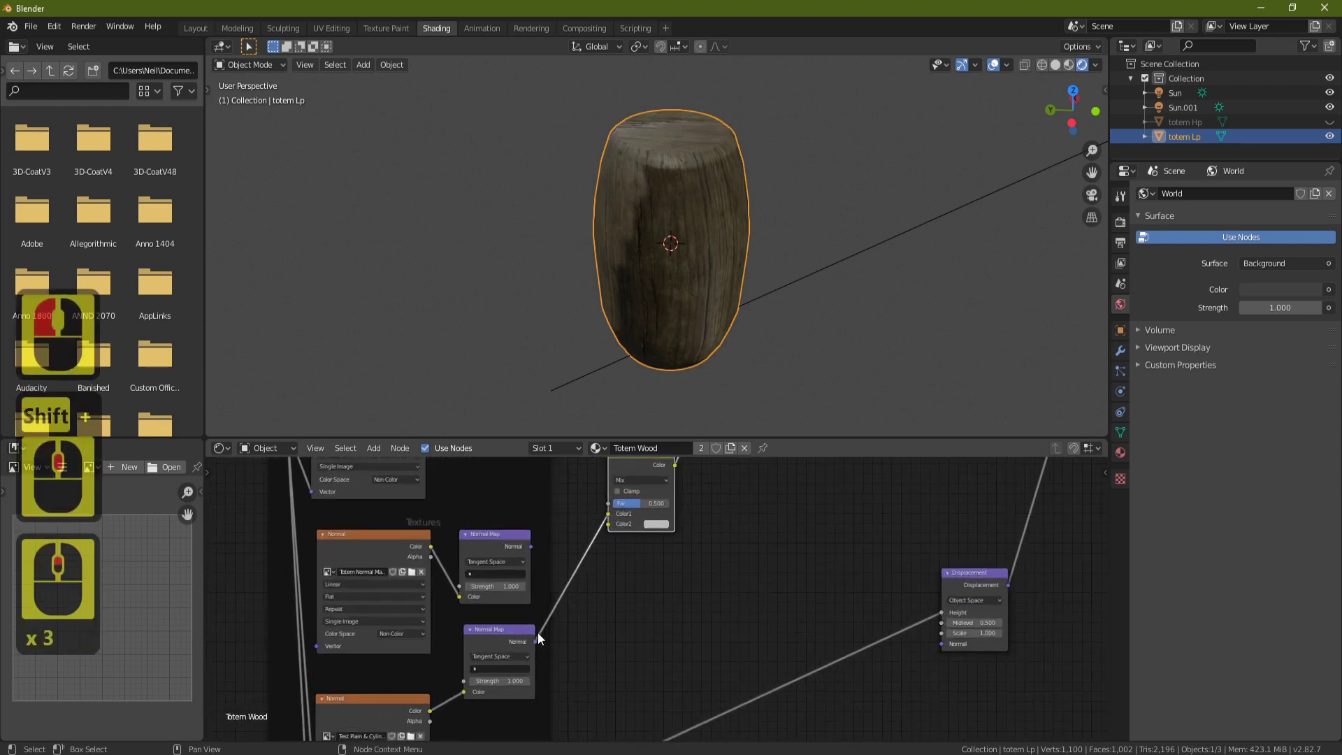
pyautogui.moveTo(535, 641); pyautogui.dragTo(613, 525)
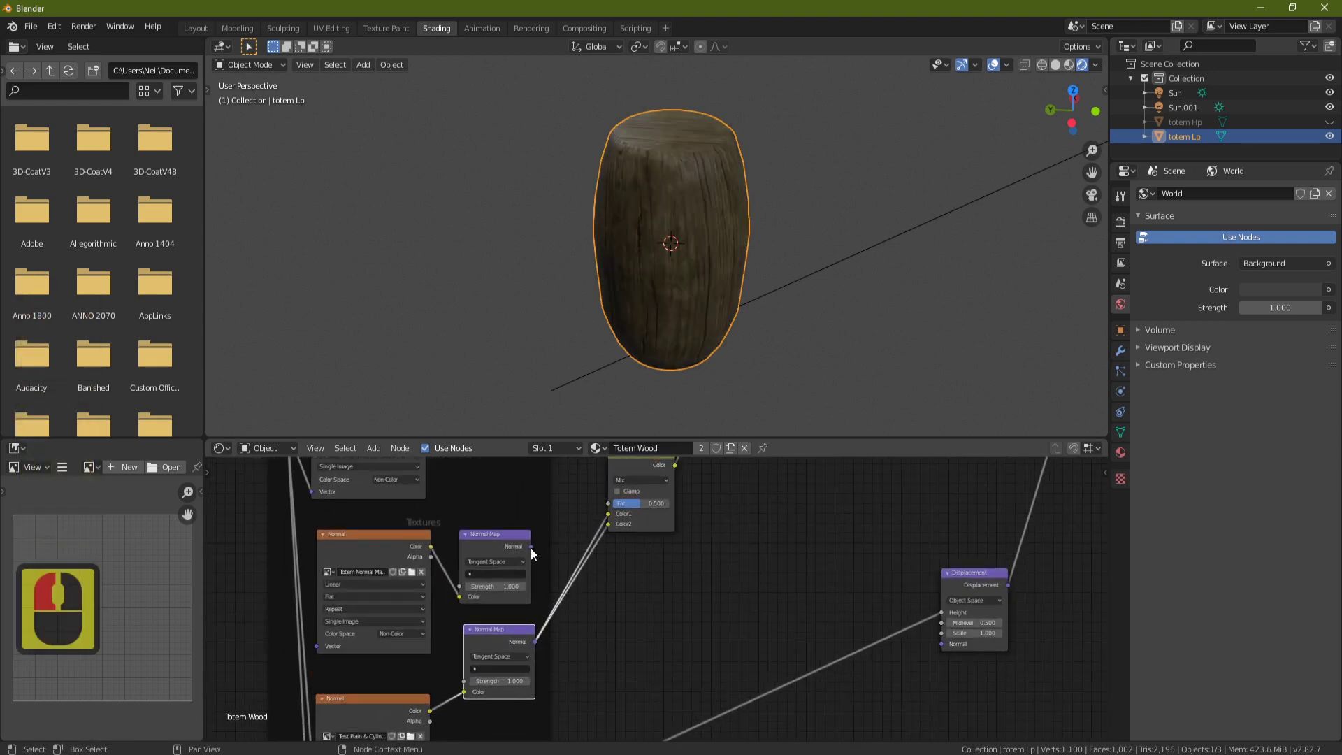
pyautogui.moveTo(531, 547); pyautogui.dragTo(607, 515)
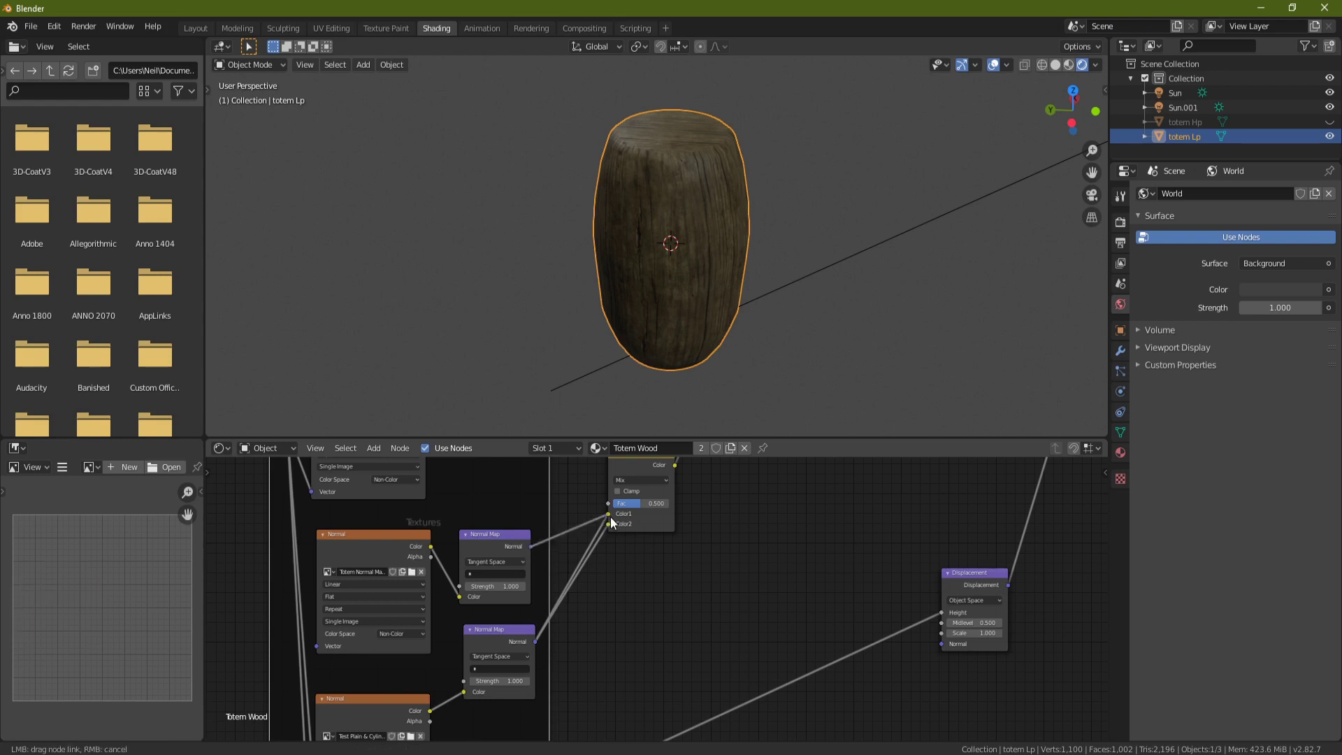
# Set the totem Normal Map node's strength to 2.000 and the Mix node's factor to 0.325
pyautogui.keyDown('shift'); pyautogui.moveTo(697, 533); pyautogui.dragTo(644, 642, button='middle'); pyautogui.keyUp('shift')
pyautogui.moveTo(733, 430); pyautogui.dragTo(755, 216, button='middle')
pyautogui.scroll(2, 683, 308)
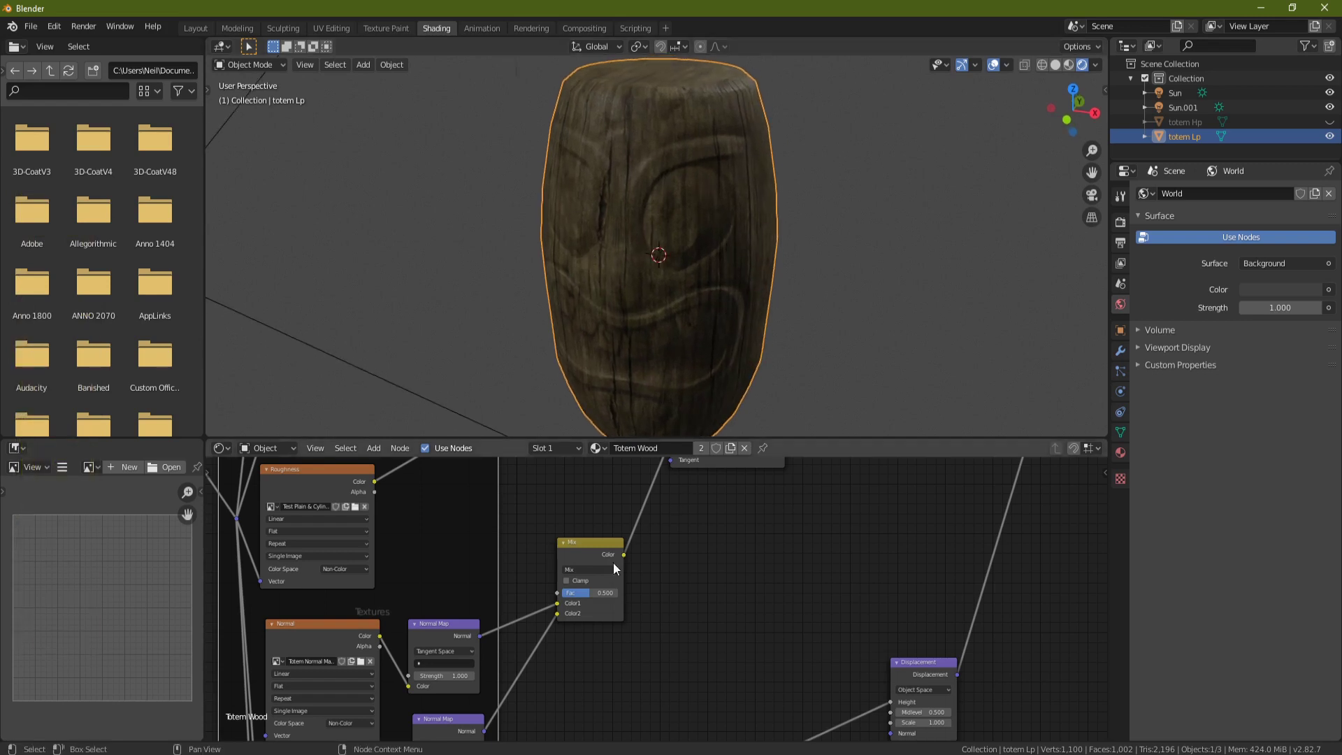
pyautogui.moveTo(447, 675); pyautogui.dragTo(489, 675)
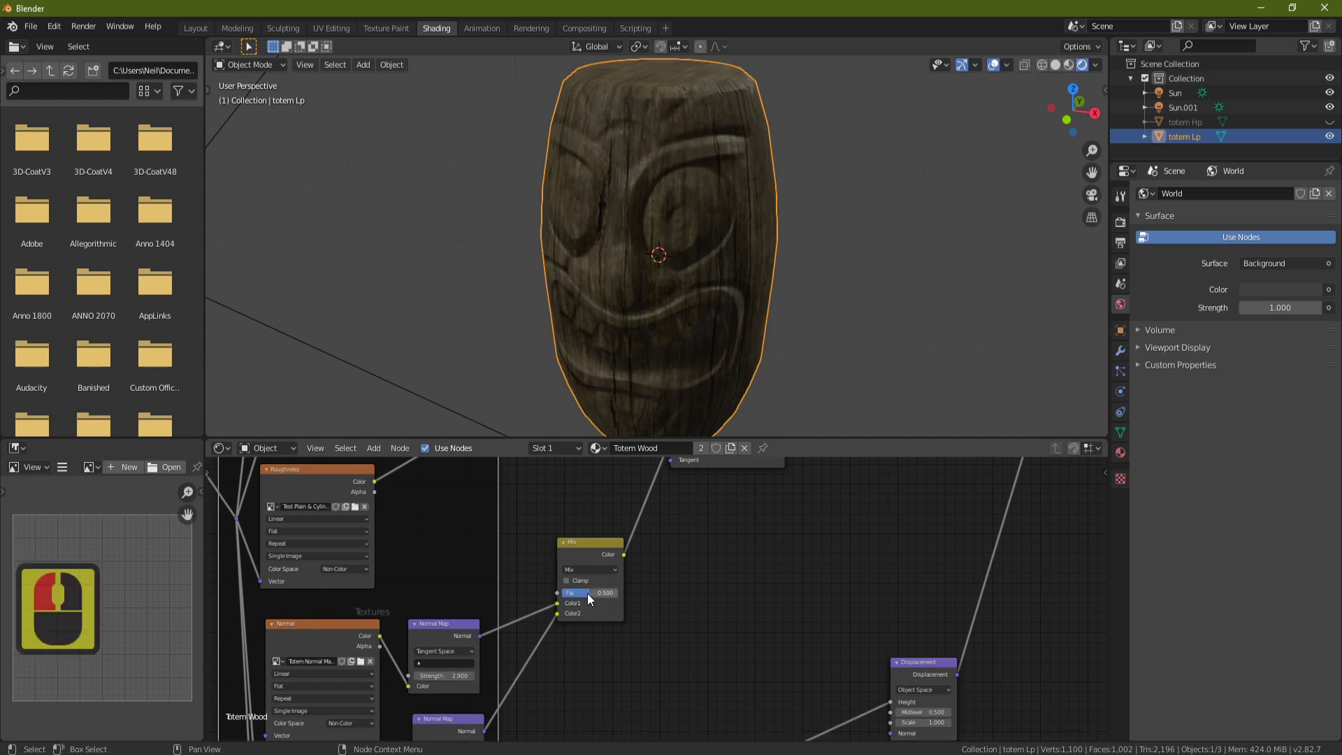
pyautogui.moveTo(594, 592); pyautogui.dragTo(565, 593)
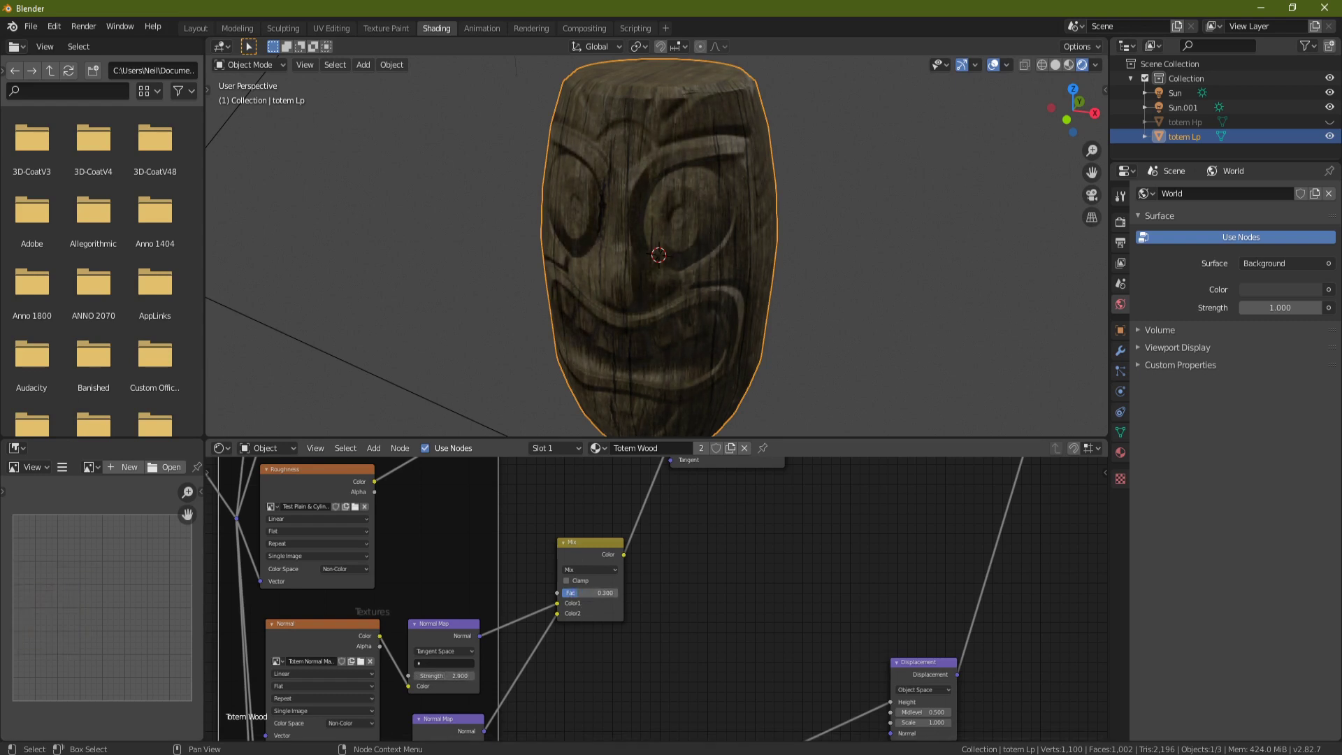
# Examine how the carved face and wood grain blend on the totem from several angles and distances
pyautogui.scroll(-2, 685, 200)
pyautogui.moveTo(670, 242); pyautogui.dragTo(707, 278, button='middle')
pyautogui.scroll(3, 689, 204)
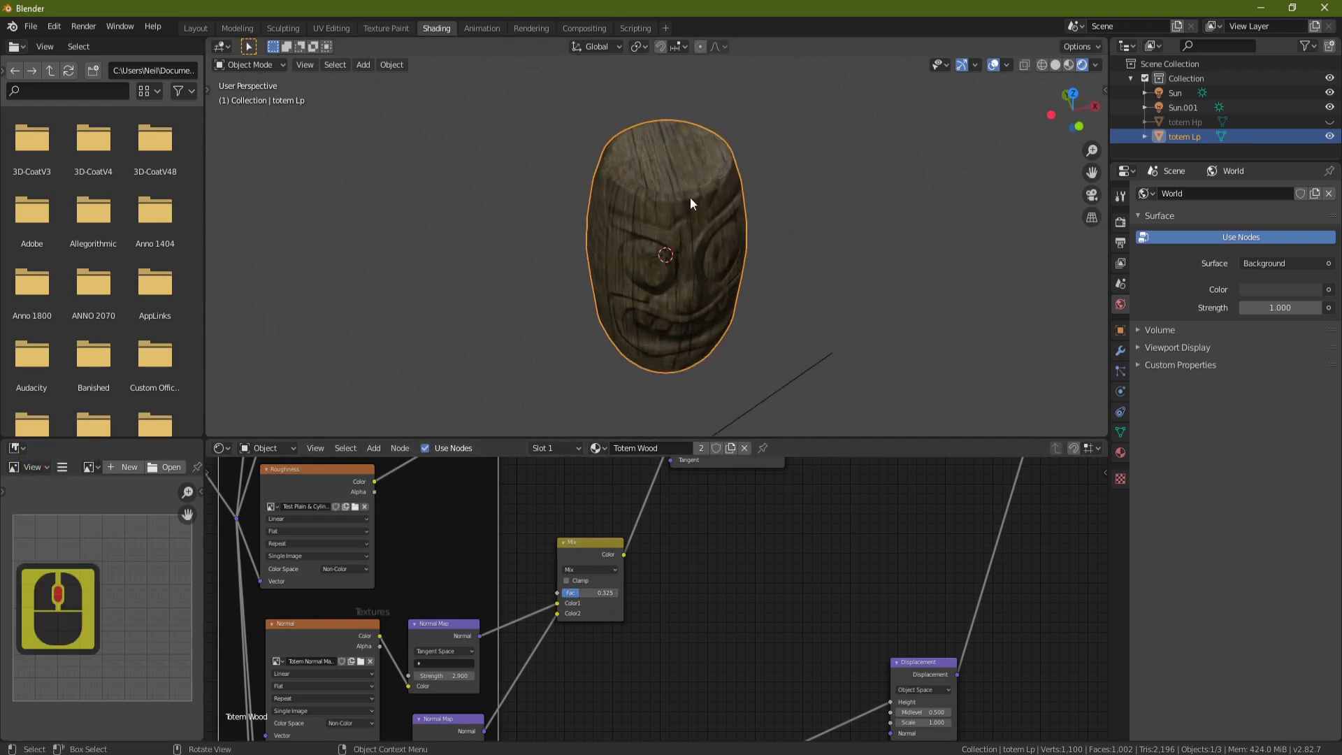
pyautogui.moveTo(821, 229); pyautogui.dragTo(686, 158, button='middle')
pyautogui.scroll(-4, 685, 152)
pyautogui.moveTo(640, 211); pyautogui.dragTo(749, 208, button='middle')
pyautogui.scroll(-2, 749, 208)
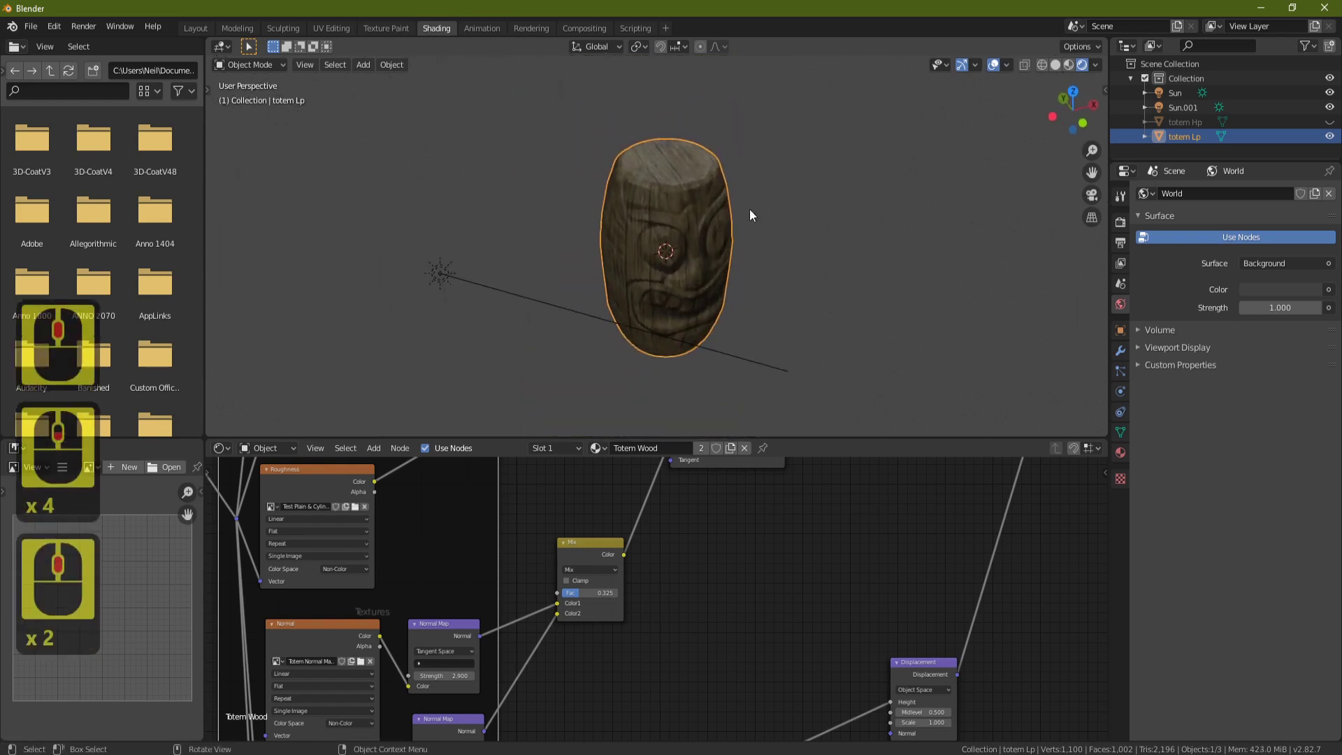
pyautogui.scroll(2, 701, 240)
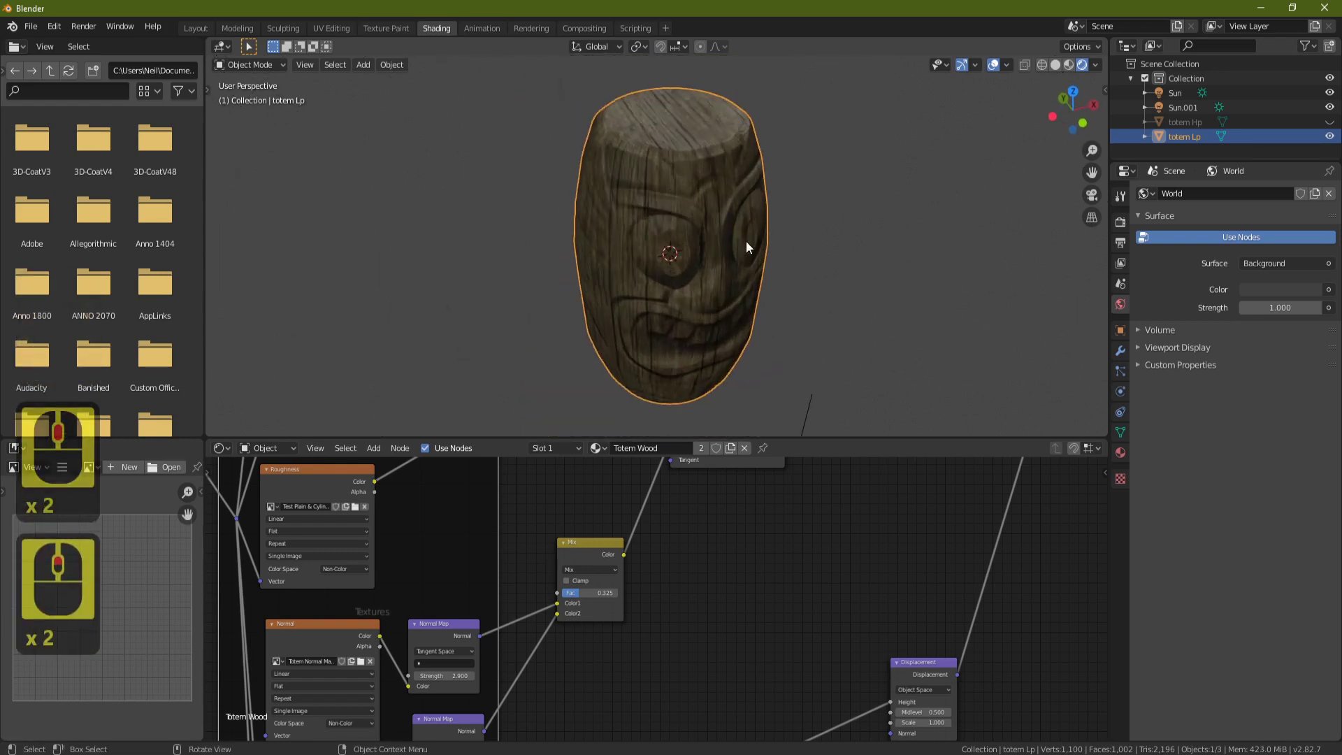
# Switch to the Modeling workspace in Object Mode, frame the low-poly totem from the front and deselect it
pyautogui.click(238, 28)
pyautogui.press('Tab')
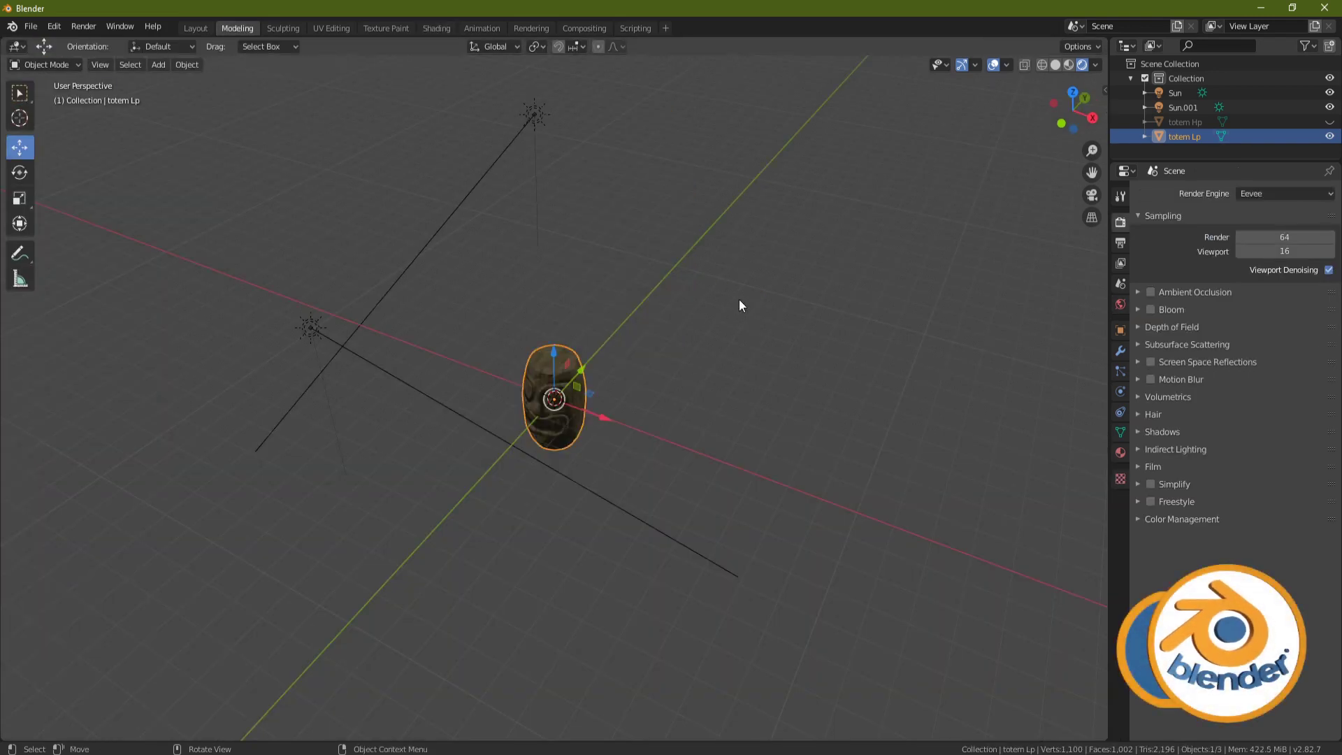
pyautogui.press('KP_Decimal')
pyautogui.scroll(-4, 724, 304)
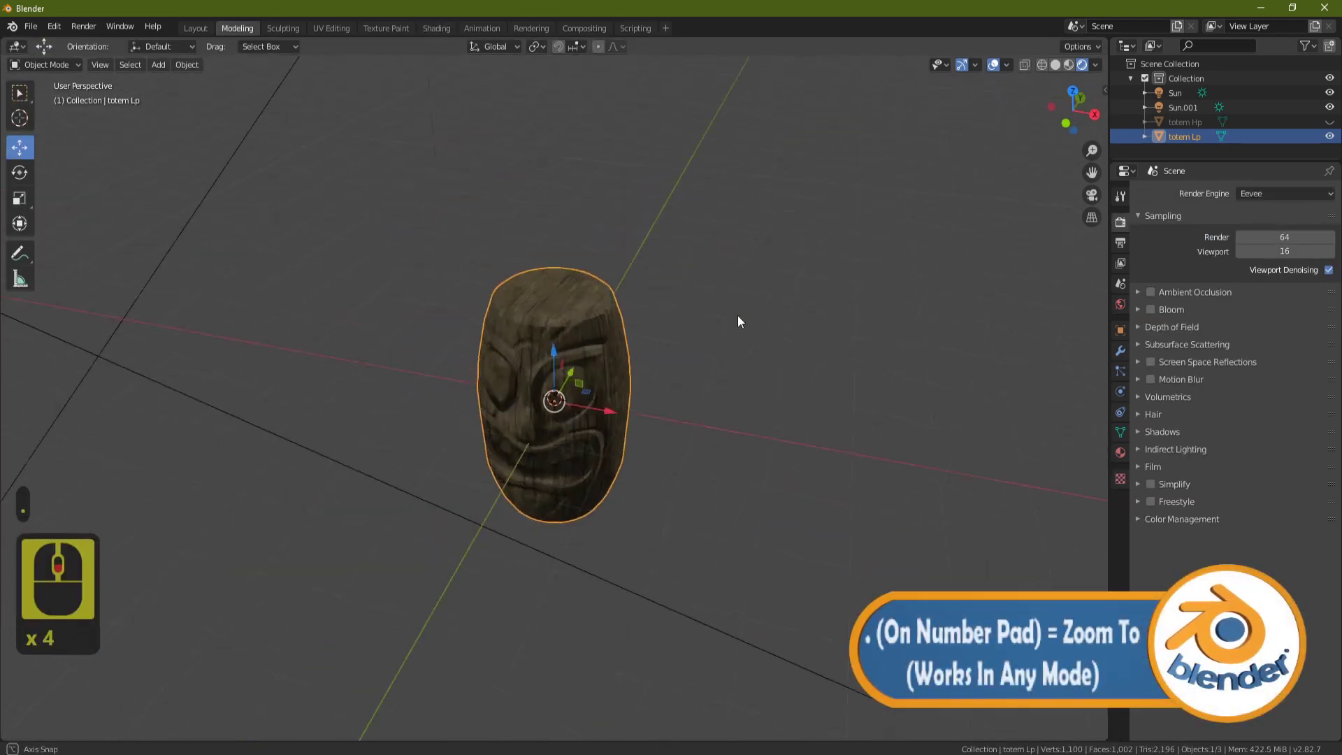
pyautogui.moveTo(737, 316)
pyautogui.mouseDown(button='middle')
pyautogui.moveTo(766, 307)
pyautogui.moveTo(752, 311)
pyautogui.mouseUp(button='middle')
pyautogui.click(766, 307)
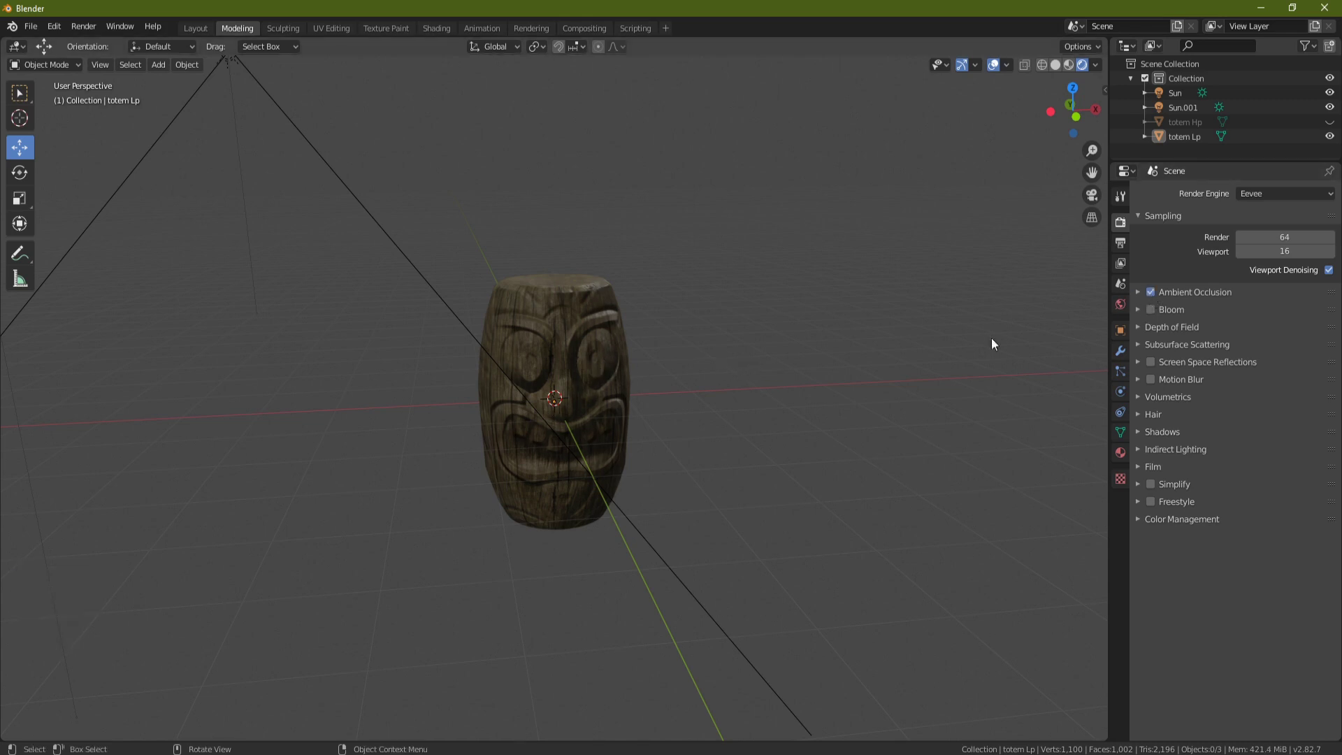
# Enable Screen Space Reflections with Refraction in the Eevee render settings and look closer at the totem
pyautogui.click(1151, 361)
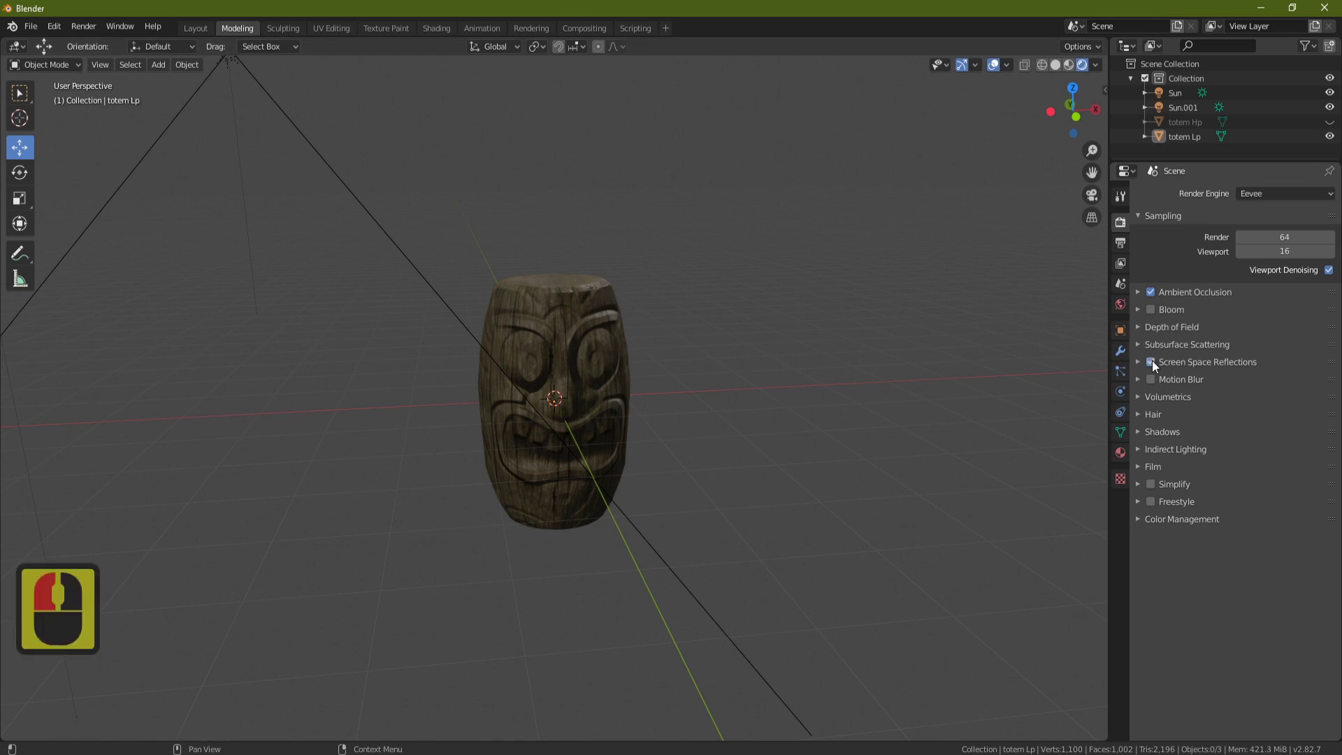
pyautogui.click(1138, 362)
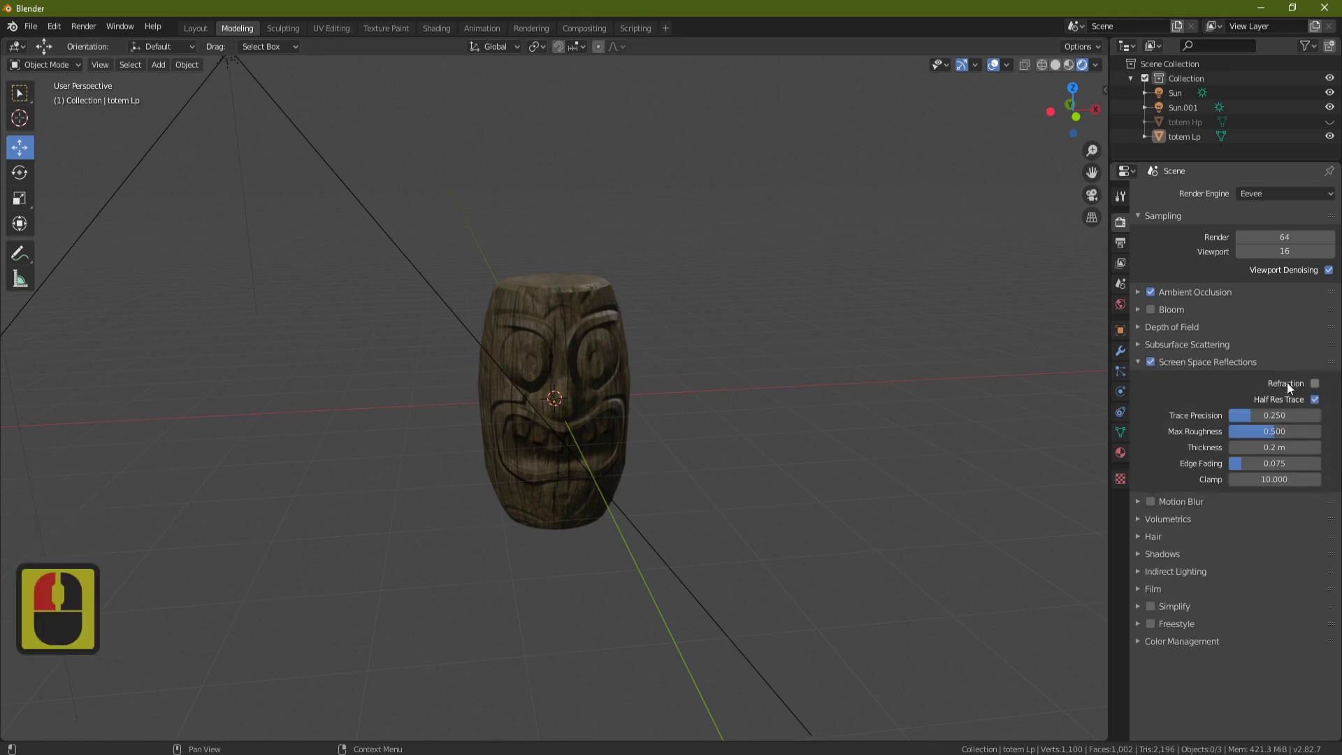
pyautogui.click(1316, 384)
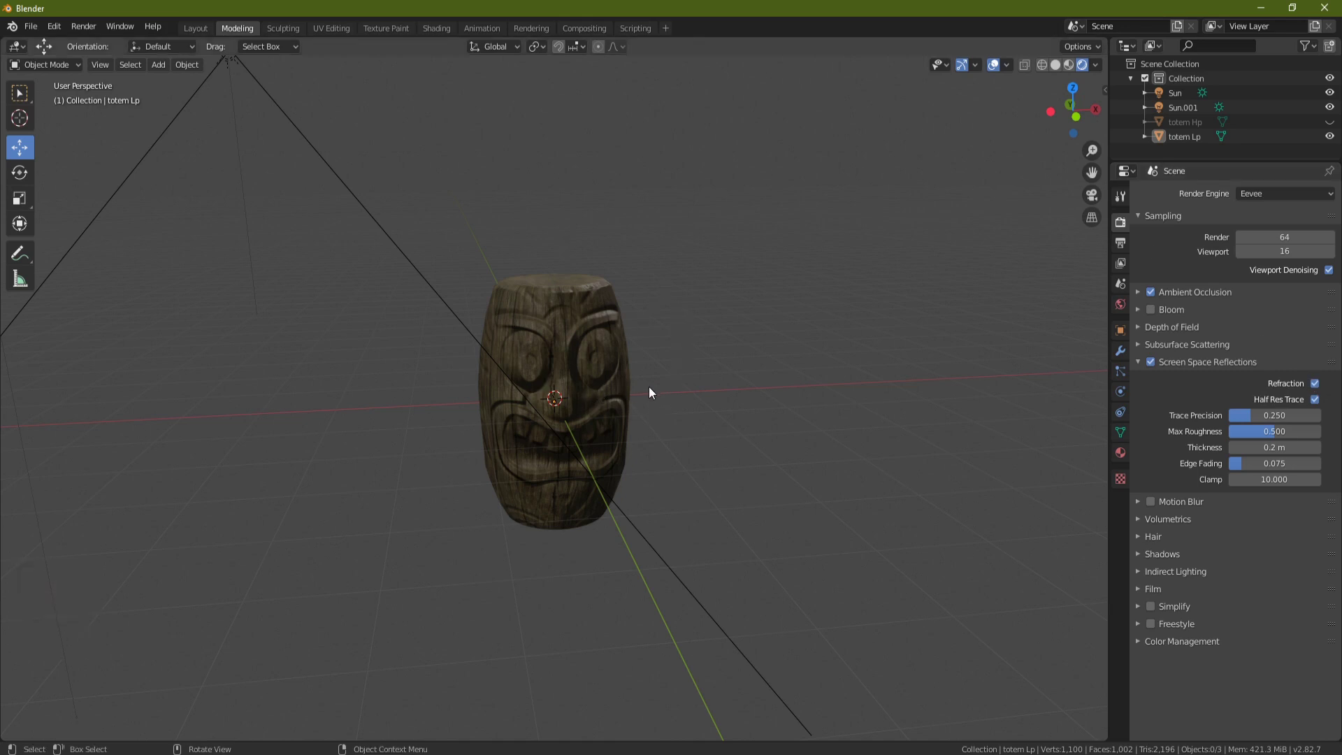
pyautogui.scroll(2, 575, 329)
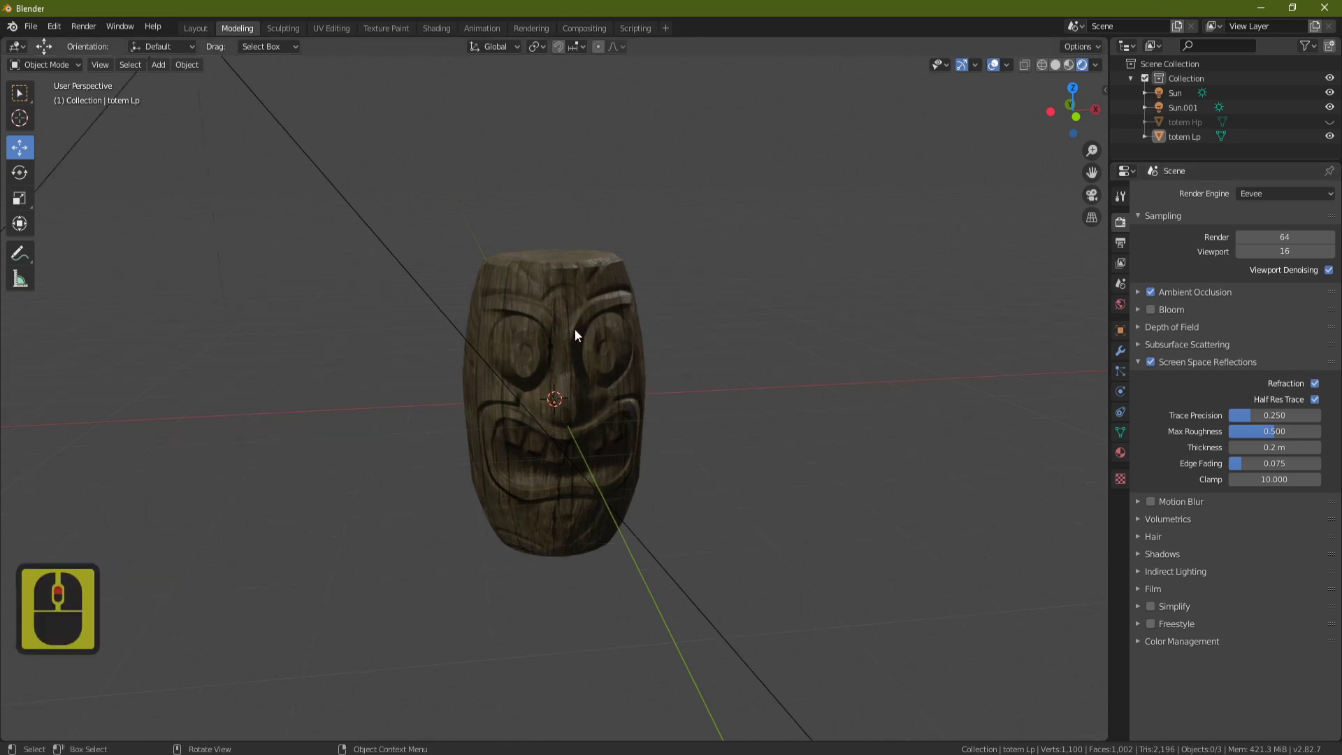